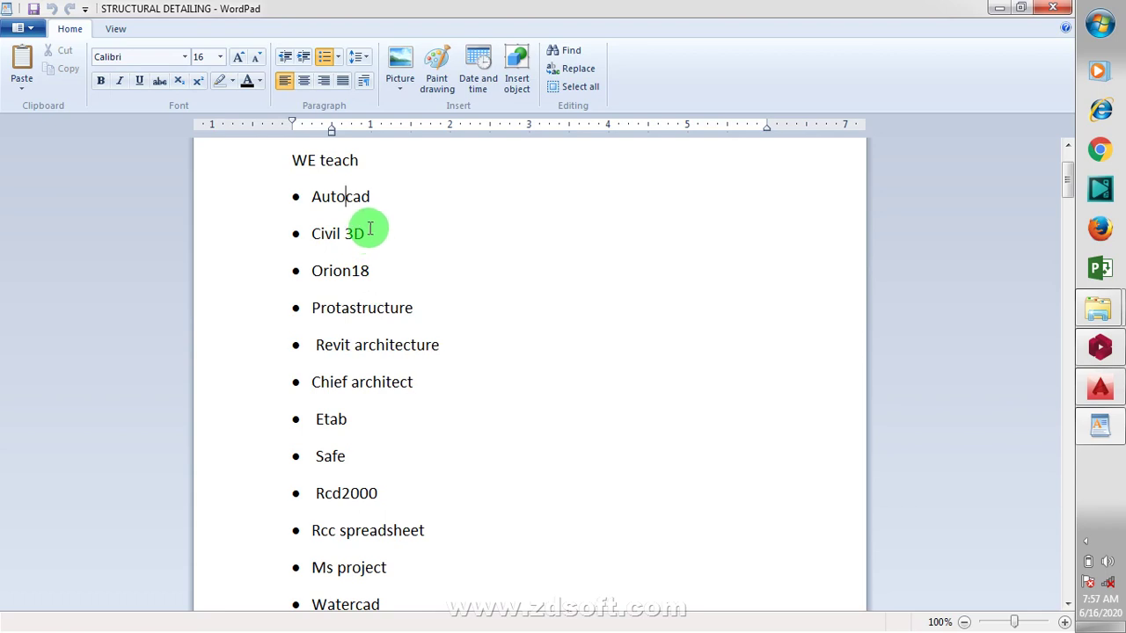
# Review the document's list of taught software from Autocad to Civilsoft, and minimize the document window
pyautogui.scroll(-1, 376, 258)
pyautogui.scroll(-1, 374, 264)
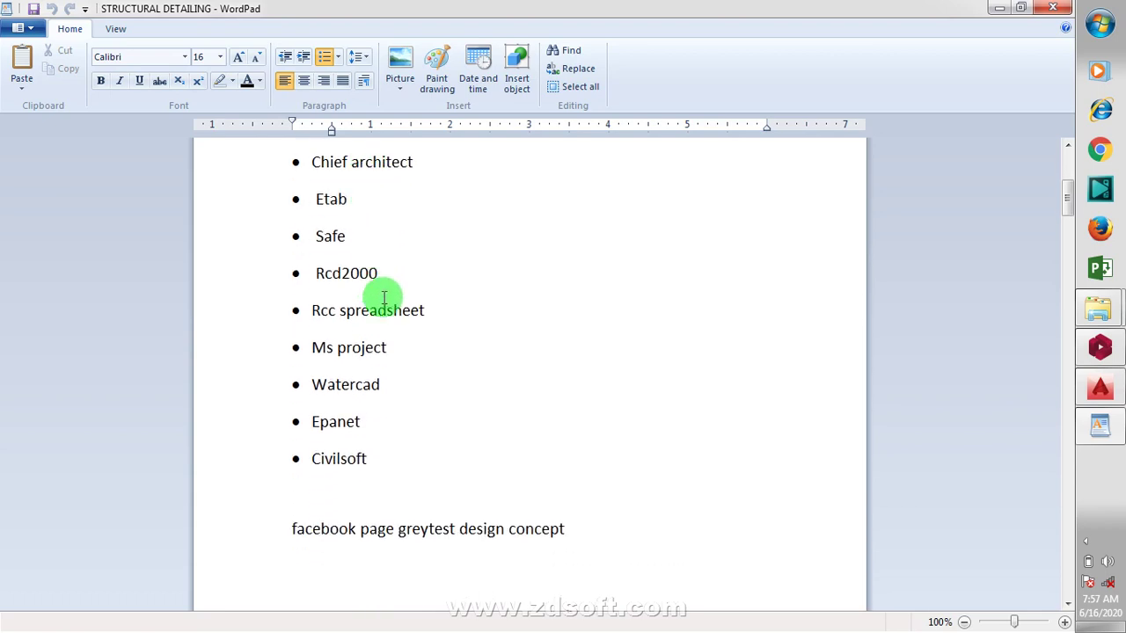
pyautogui.scroll(1, 371, 312)
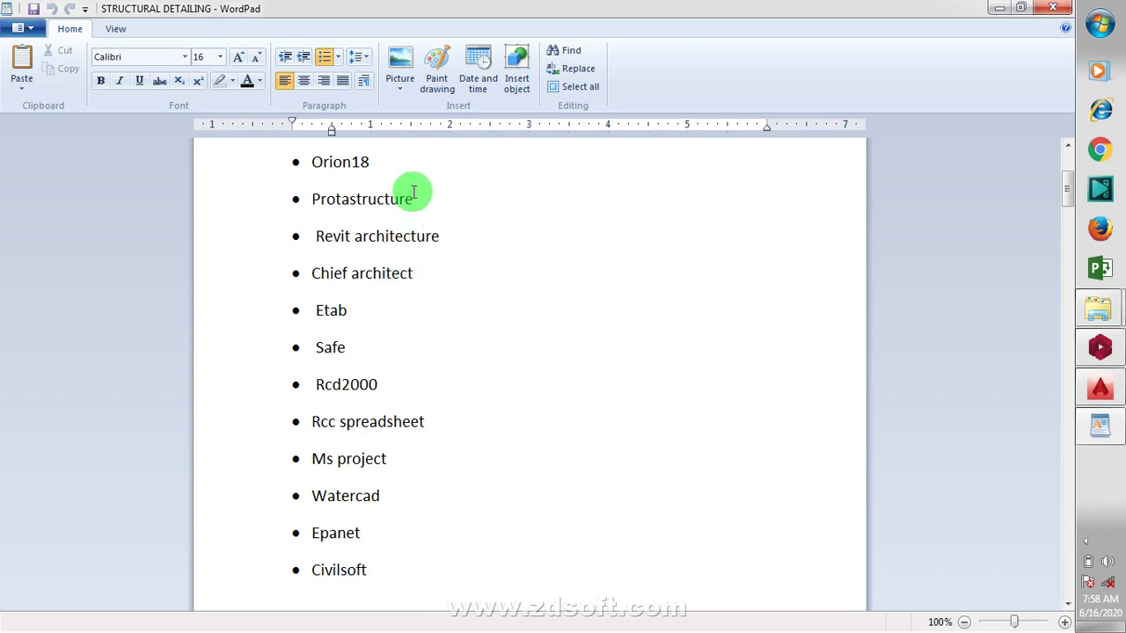
pyautogui.scroll(2, 401, 189)
pyautogui.scroll(-2, 401, 211)
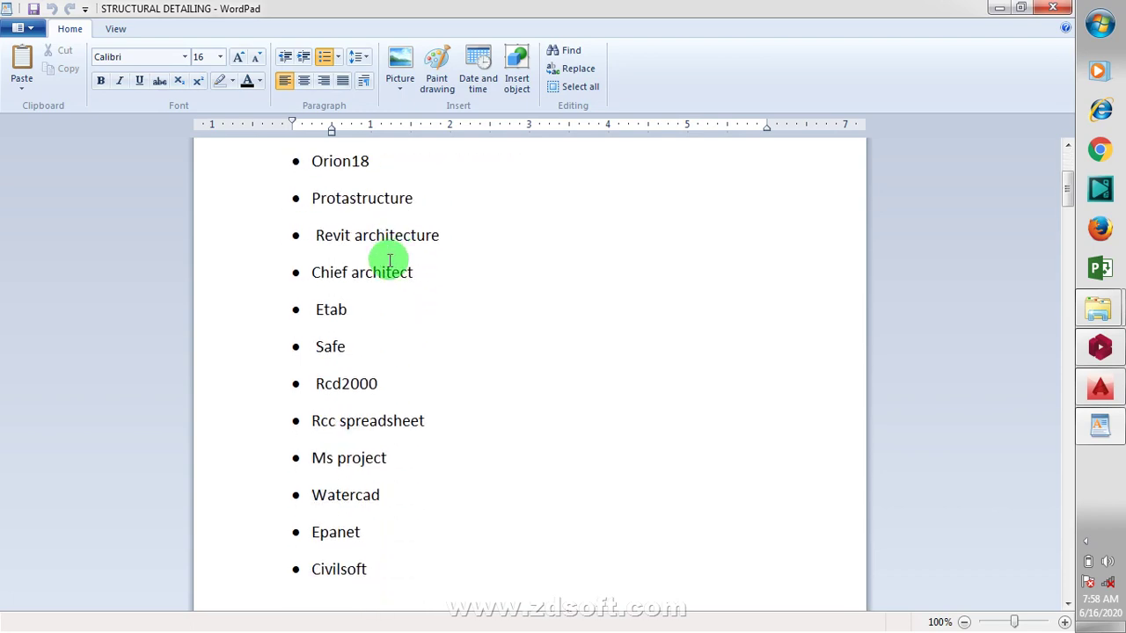
pyautogui.scroll(-1, 390, 259)
pyautogui.scroll(2, 388, 268)
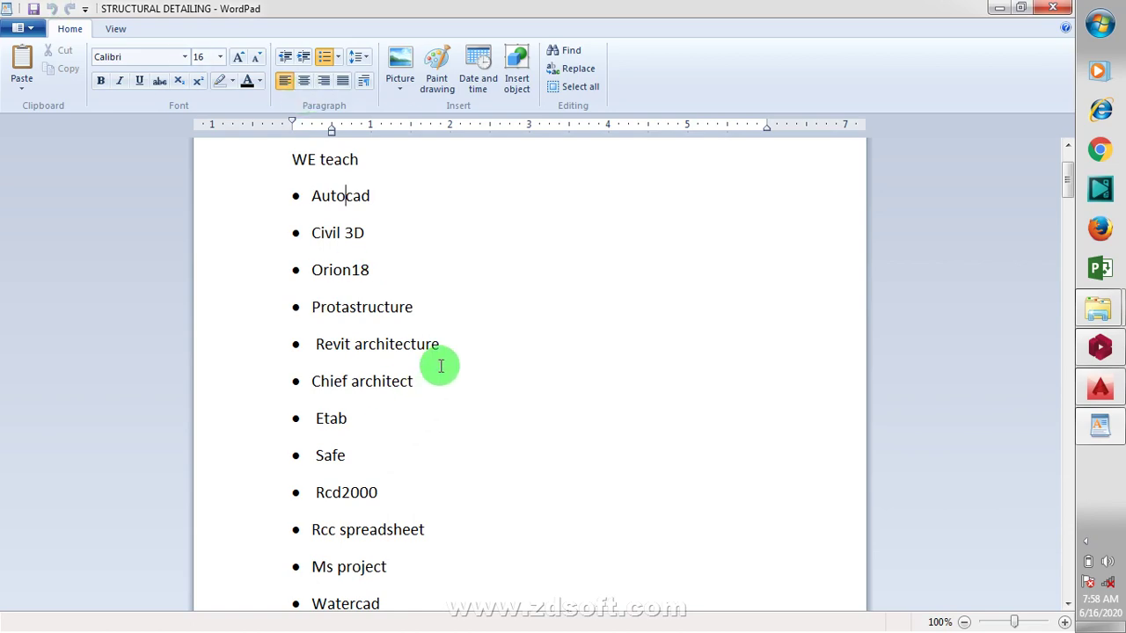
pyautogui.click(998, 9)
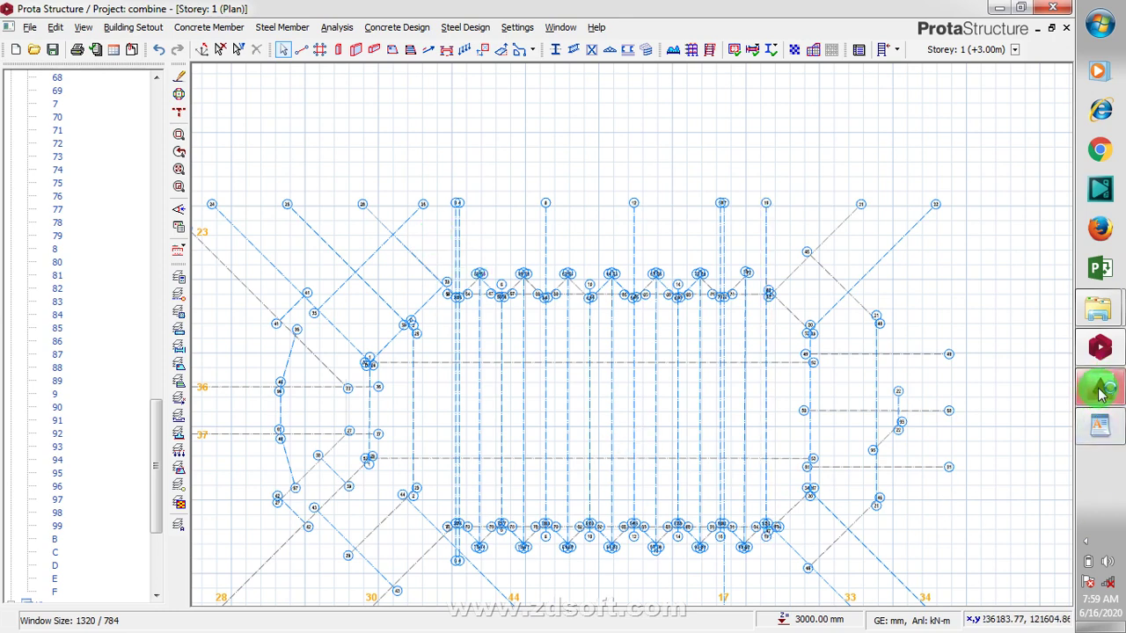
# Switch to the AutoCAD drawing and look over all of the building's plans, sections and elevations
pyautogui.moveTo(1101, 394)
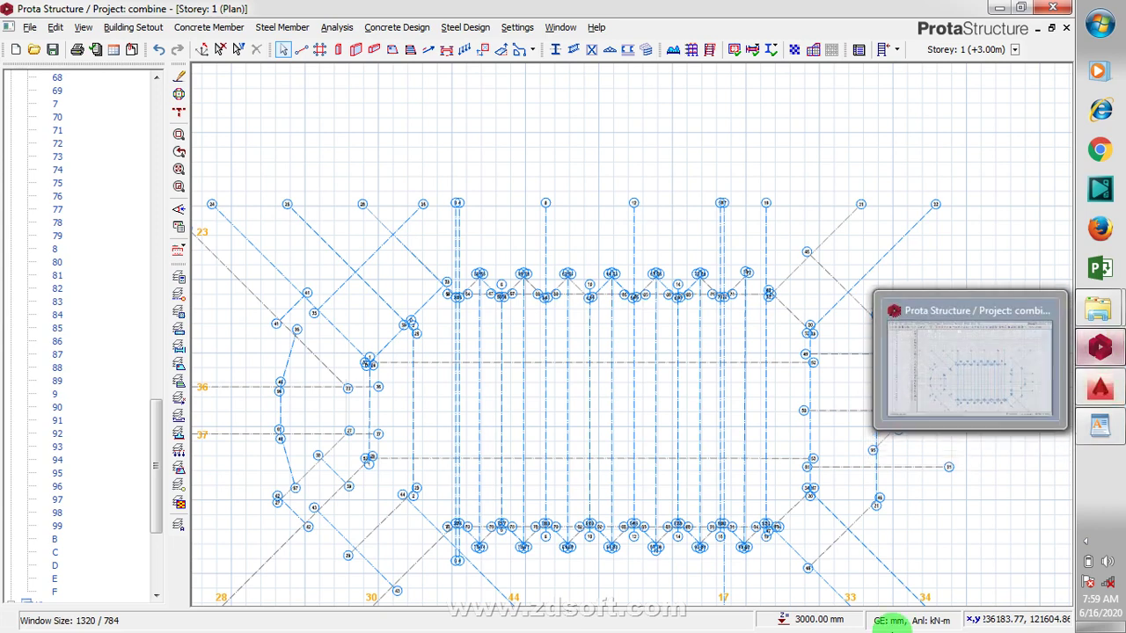
pyautogui.click(1101, 387)
pyautogui.scroll(-5, 627, 428)
pyautogui.scroll(-3, 627, 428)
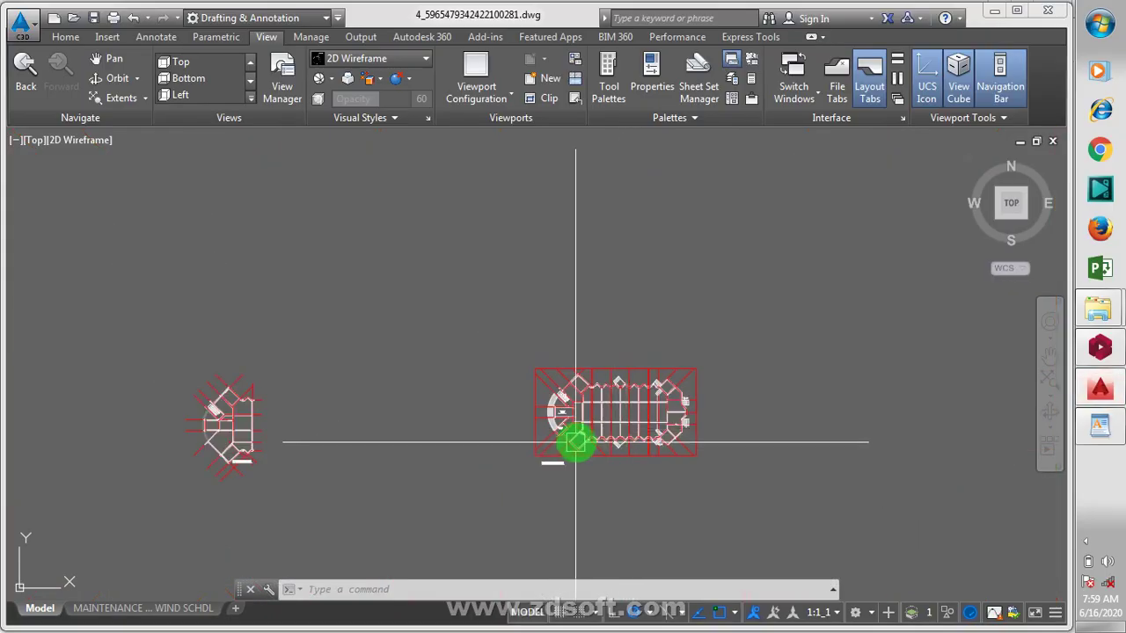
pyautogui.scroll(-2, 621, 526)
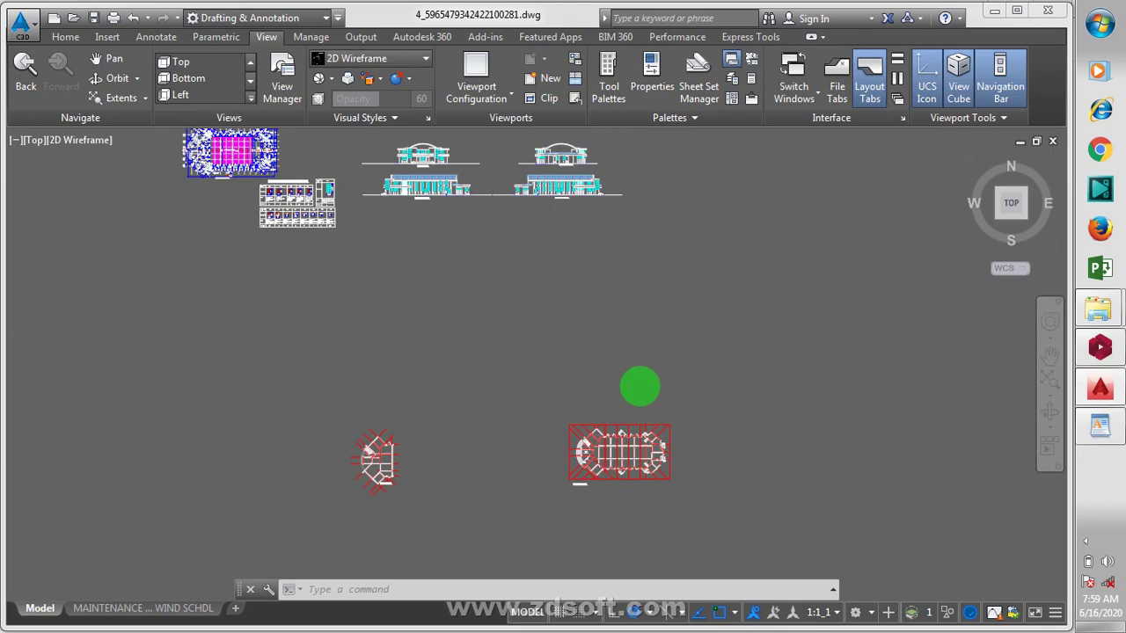
pyautogui.scroll(-2, 638, 384)
pyautogui.scroll(2, 528, 186)
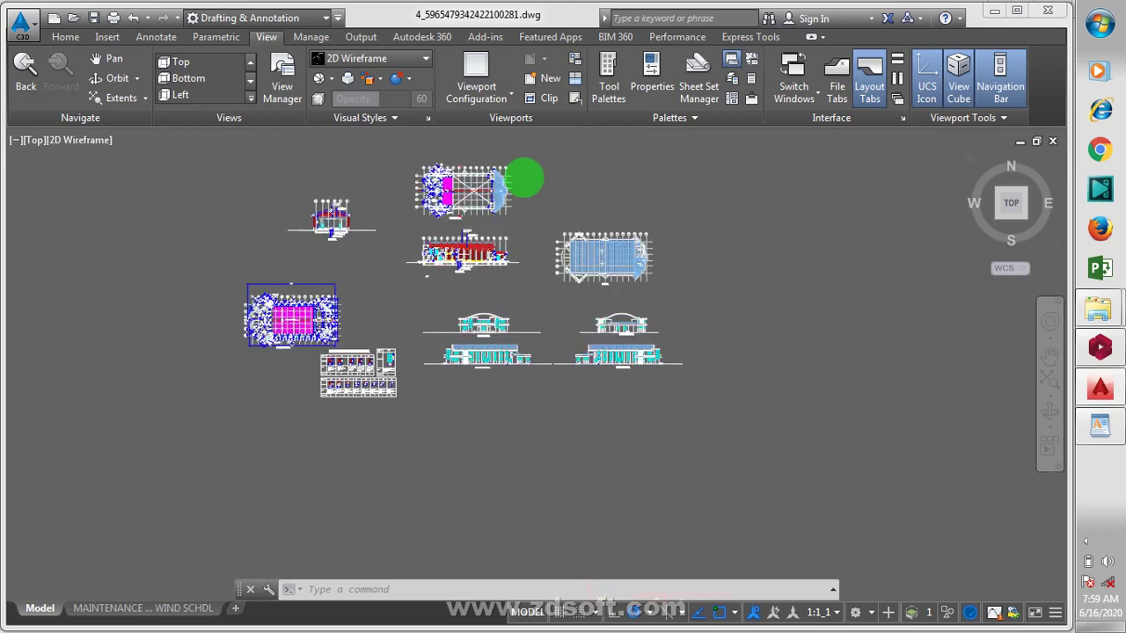
pyautogui.scroll(2, 527, 251)
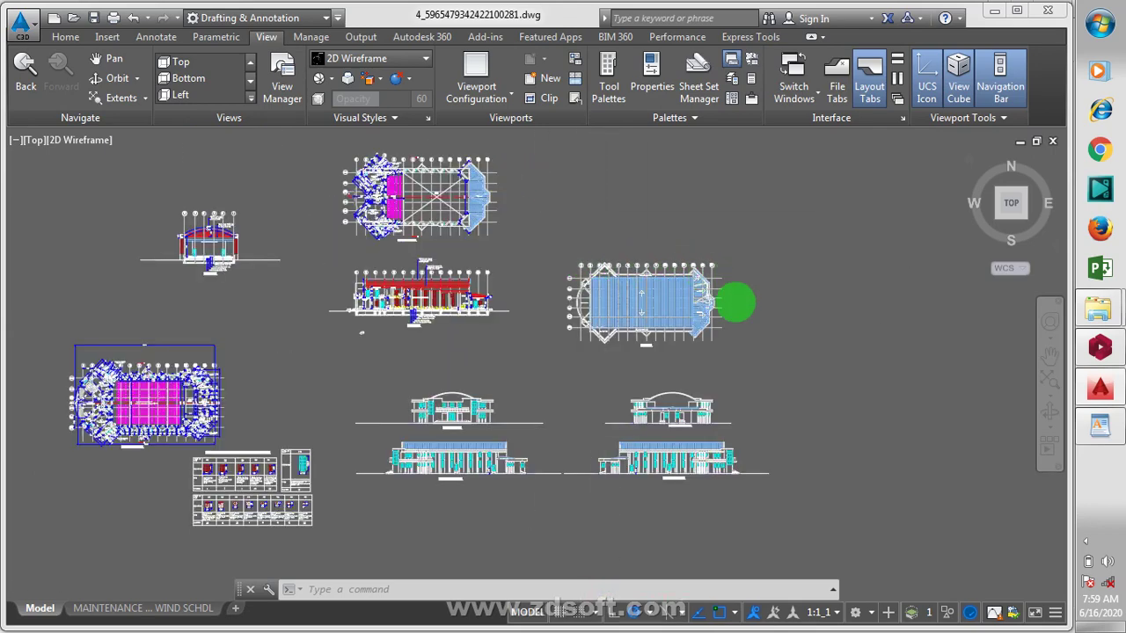
pyautogui.scroll(-2, 747, 414)
pyautogui.scroll(-2, 746, 492)
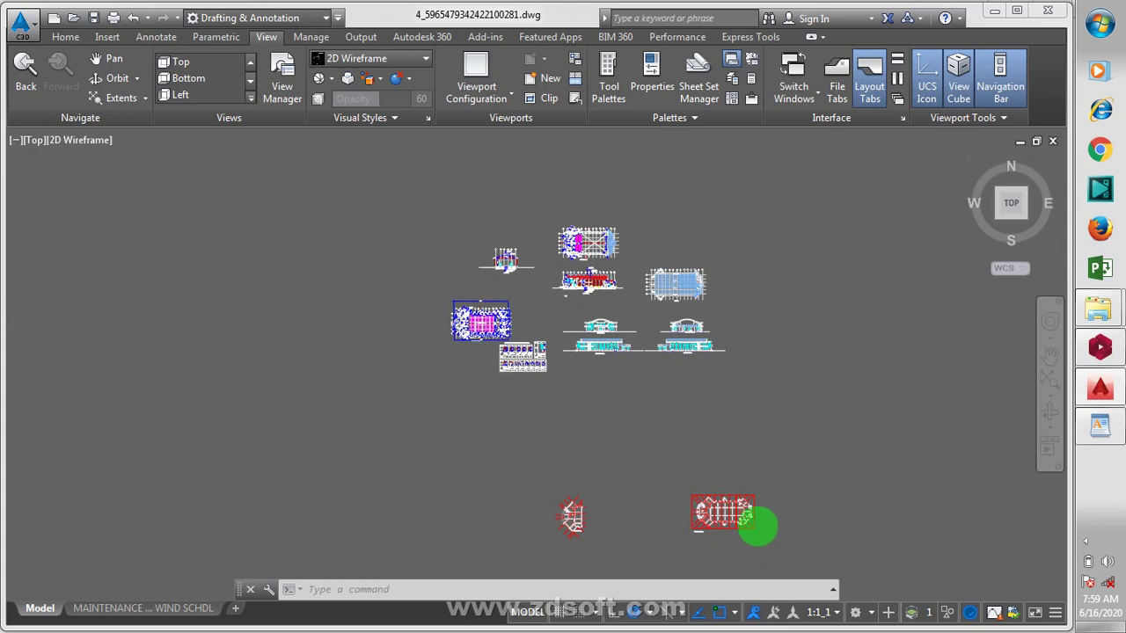
# Examine the ground floor plan and the paired columns where the zigzag wall meets the double grid lines
pyautogui.scroll(4, 762, 510)
pyautogui.scroll(4, 733, 518)
pyautogui.scroll(2, 657, 503)
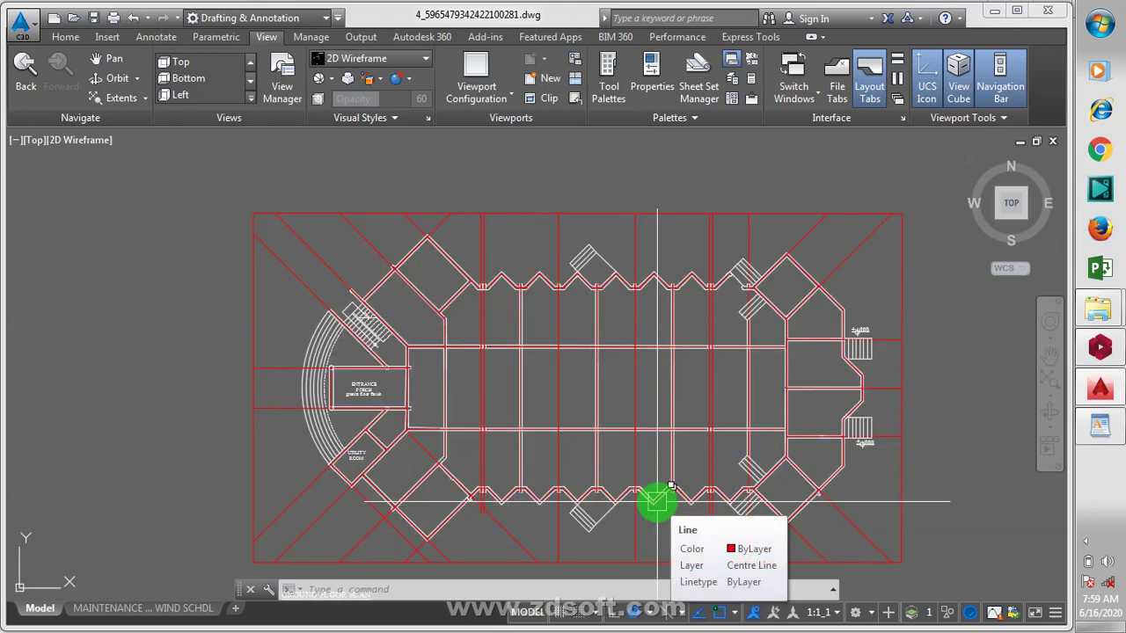
pyautogui.scroll(2, 499, 375)
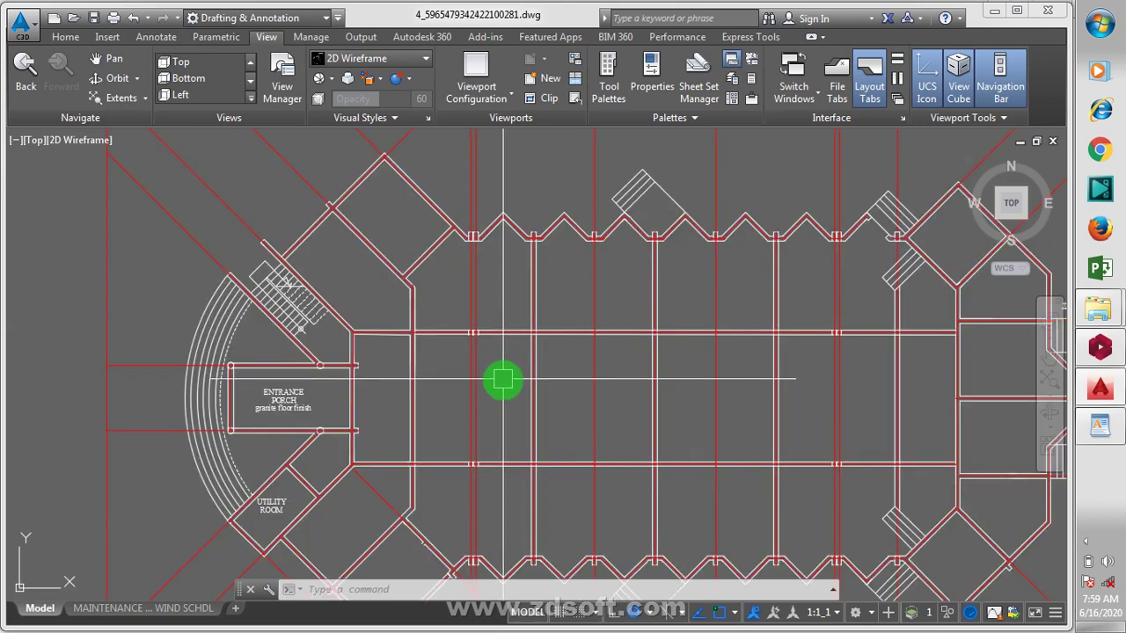
pyautogui.scroll(-2, 432, 325)
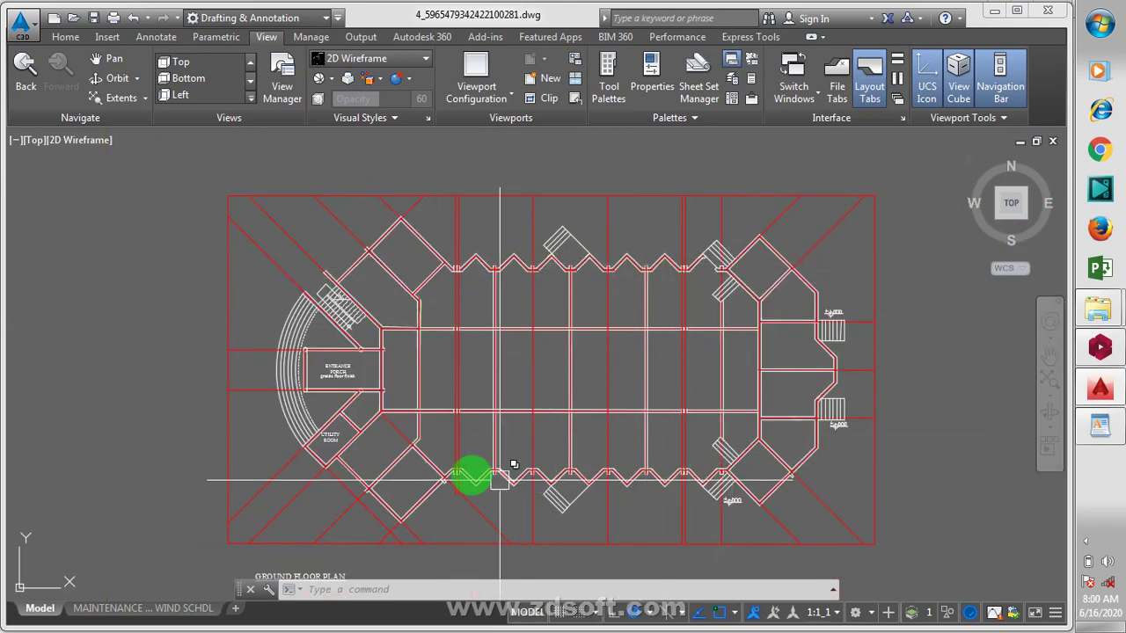
pyautogui.scroll(5, 477, 269)
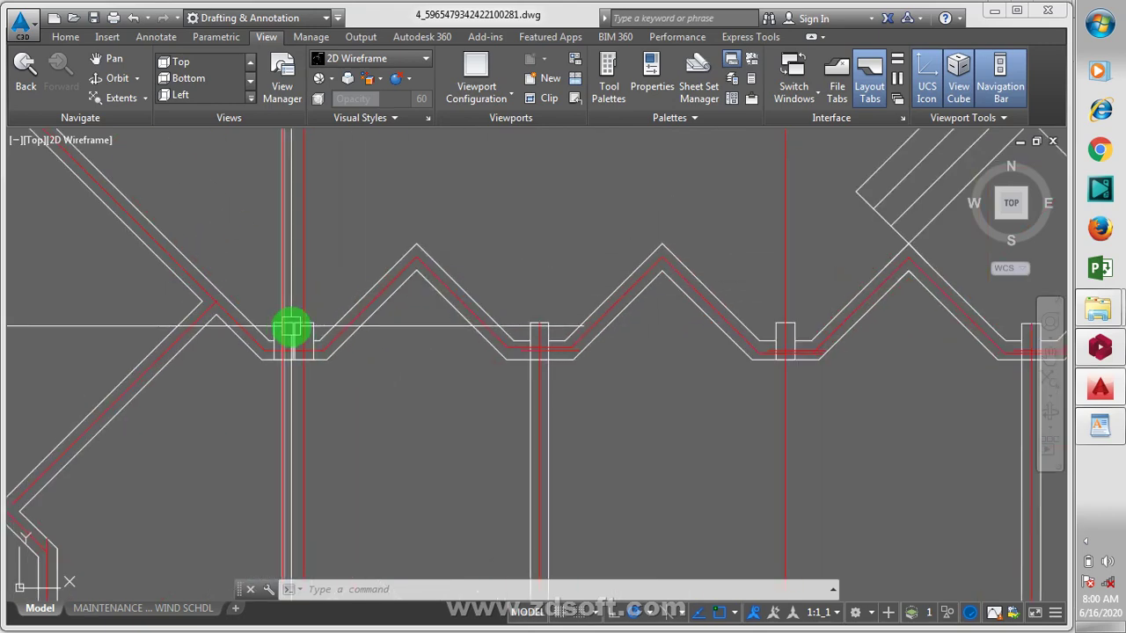
pyautogui.scroll(3, 284, 338)
pyautogui.scroll(-3, 236, 329)
pyautogui.scroll(6, 431, 326)
pyautogui.scroll(-6, 395, 364)
pyautogui.scroll(6, 393, 370)
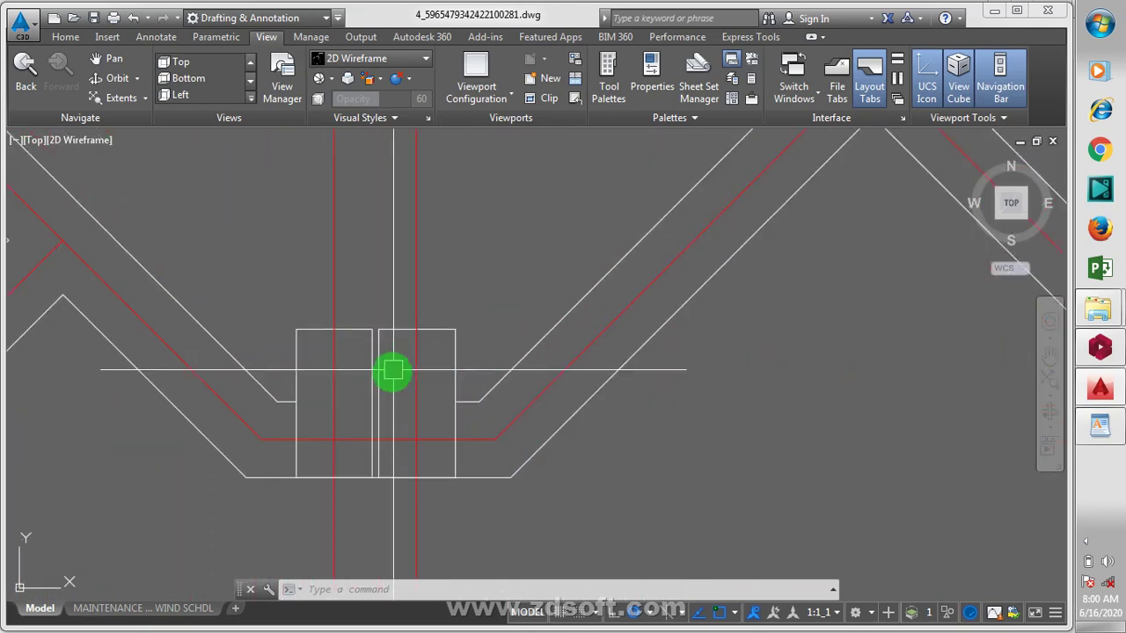
pyautogui.write('dl')
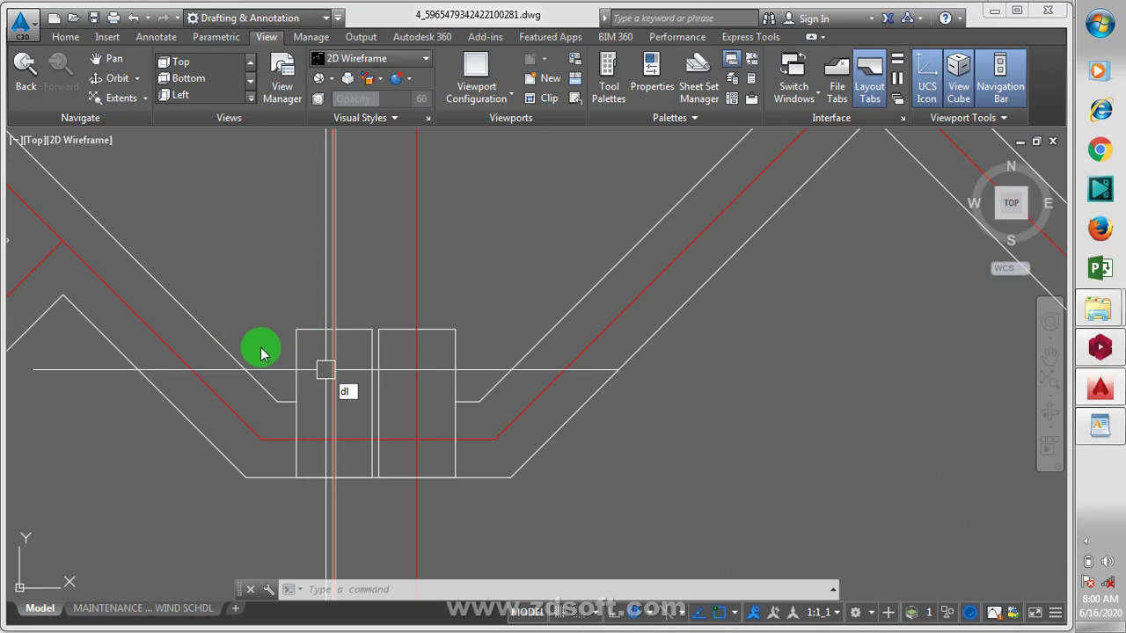
pyautogui.press('Return')
pyautogui.press('Return')
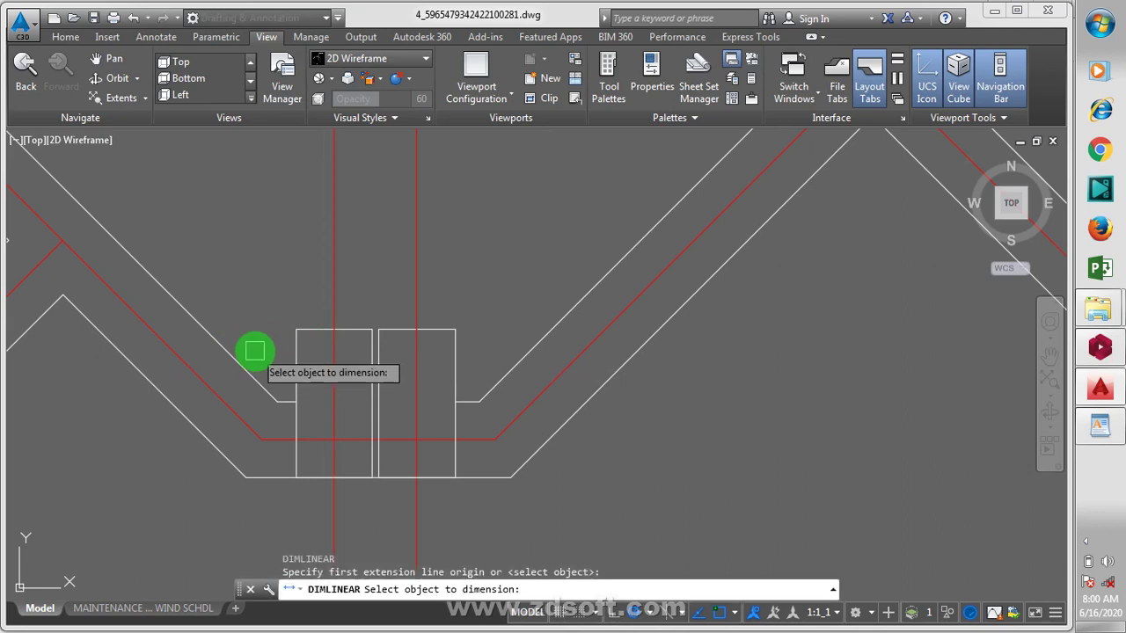
pyautogui.press('Escape')
# Measure the width of the left column of the pair with a linear dimension, without placing it
pyautogui.write('DIi')
pyautogui.press('Return')
pyautogui.click(296, 328)
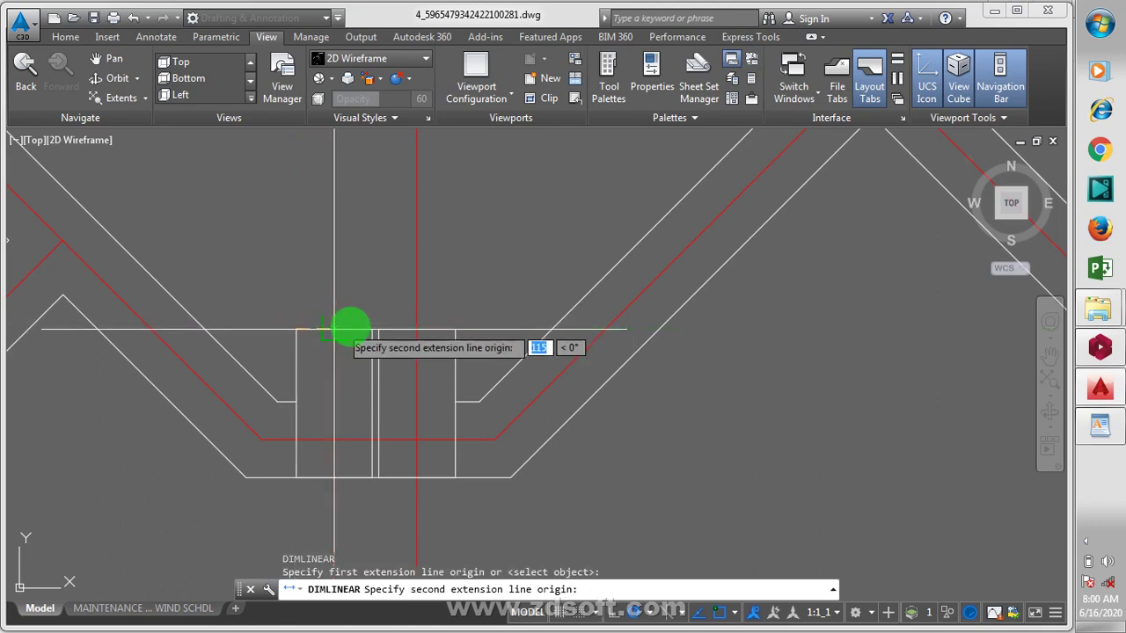
pyautogui.click(362, 324)
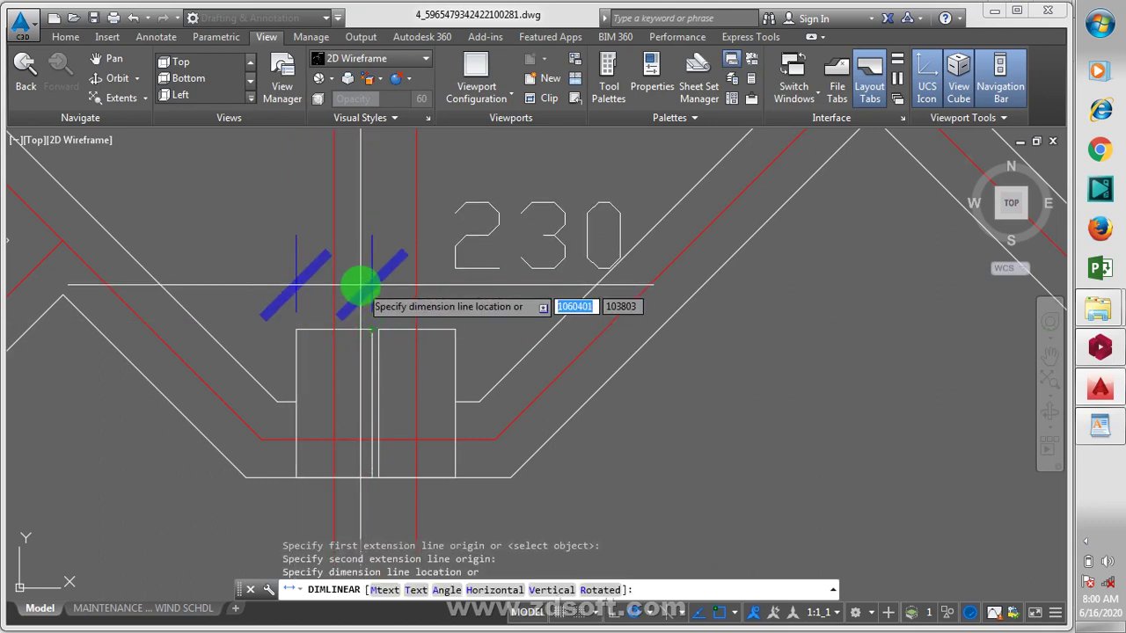
pyautogui.press('Escape')
# Measure the depth of the same column along its left edge with a linear dimension, without placing it
pyautogui.press('Return')
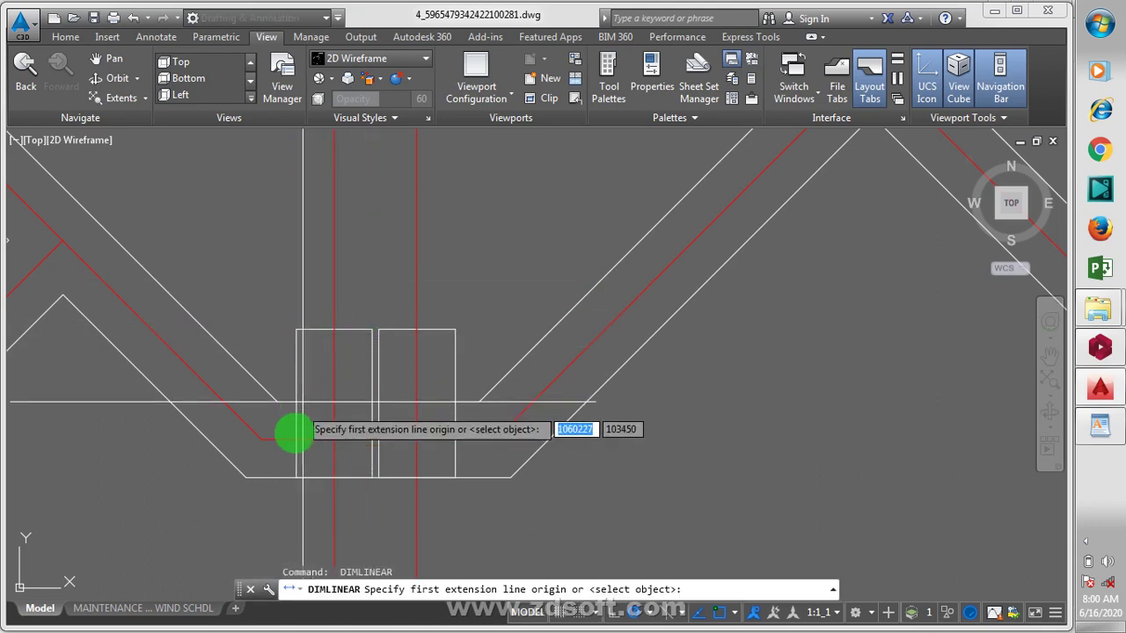
pyautogui.click(295, 475)
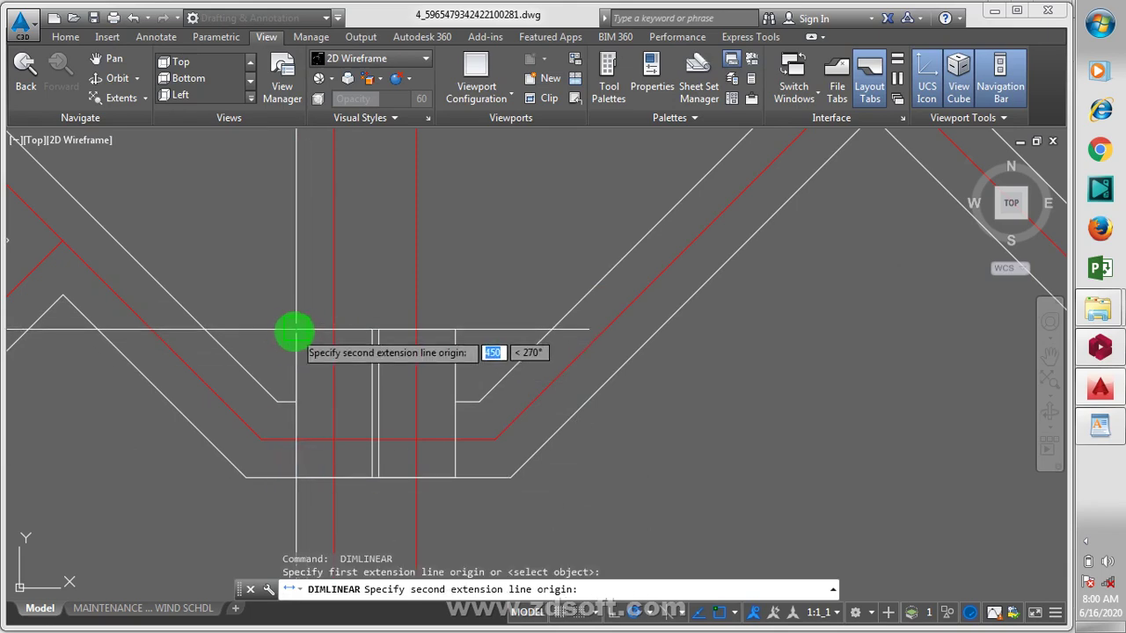
pyautogui.click(296, 329)
pyautogui.scroll(-6, 299, 290)
pyautogui.press('Escape')
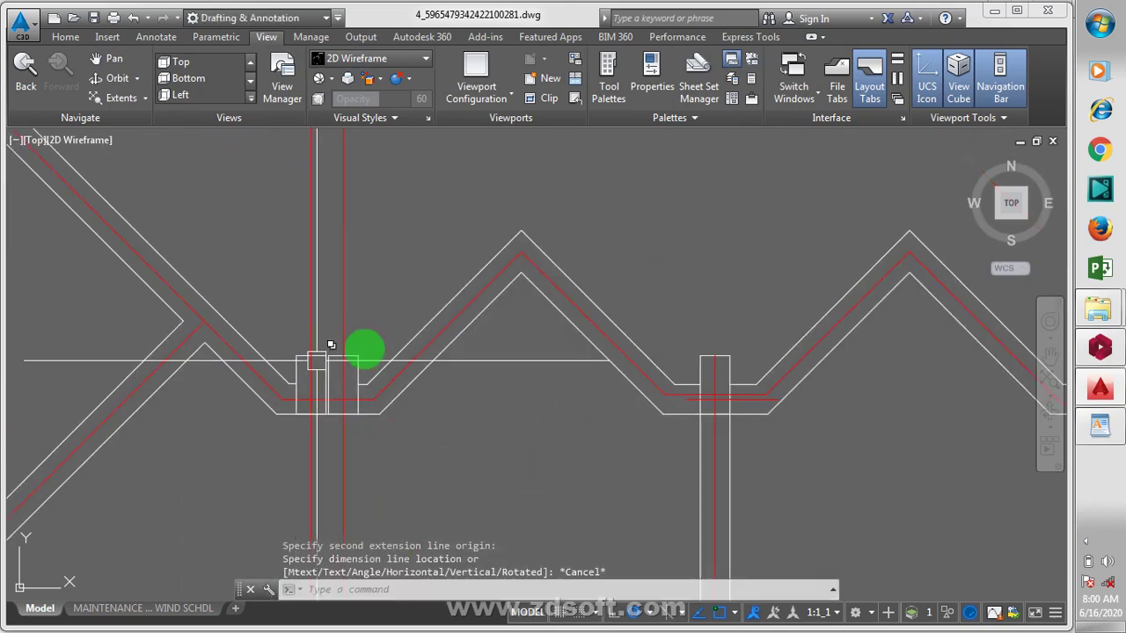
# Check the ground floor plan around the entrance porch and switch to the ProtaStructure project
pyautogui.scroll(-8, 607, 266)
pyautogui.scroll(6, 578, 360)
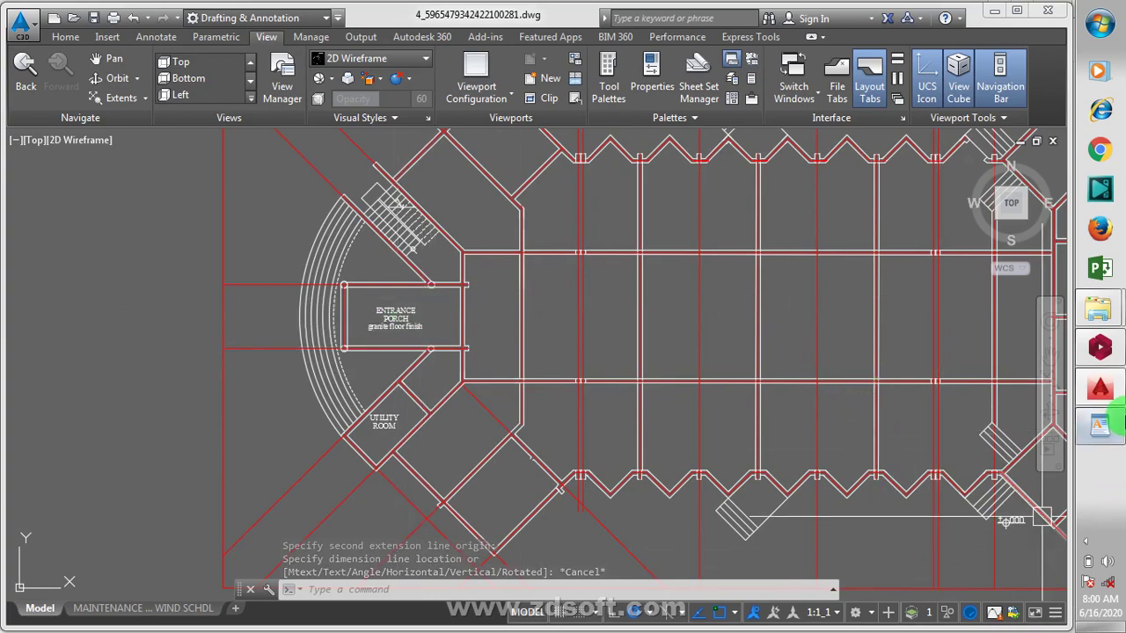
pyautogui.click(1116, 356)
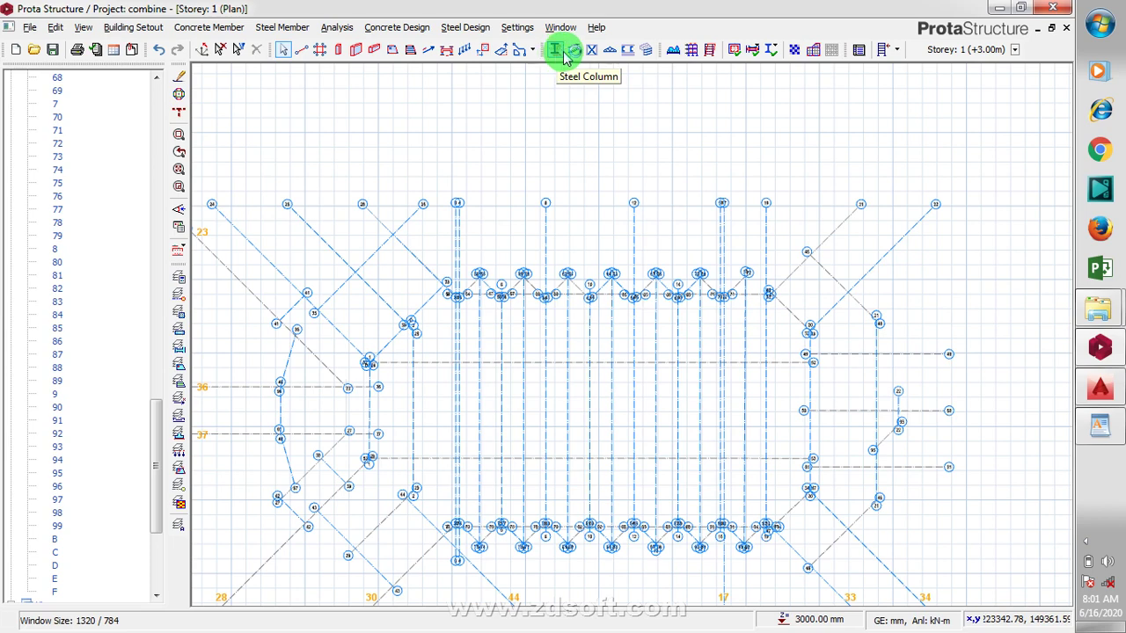
pyautogui.click(610, 51)
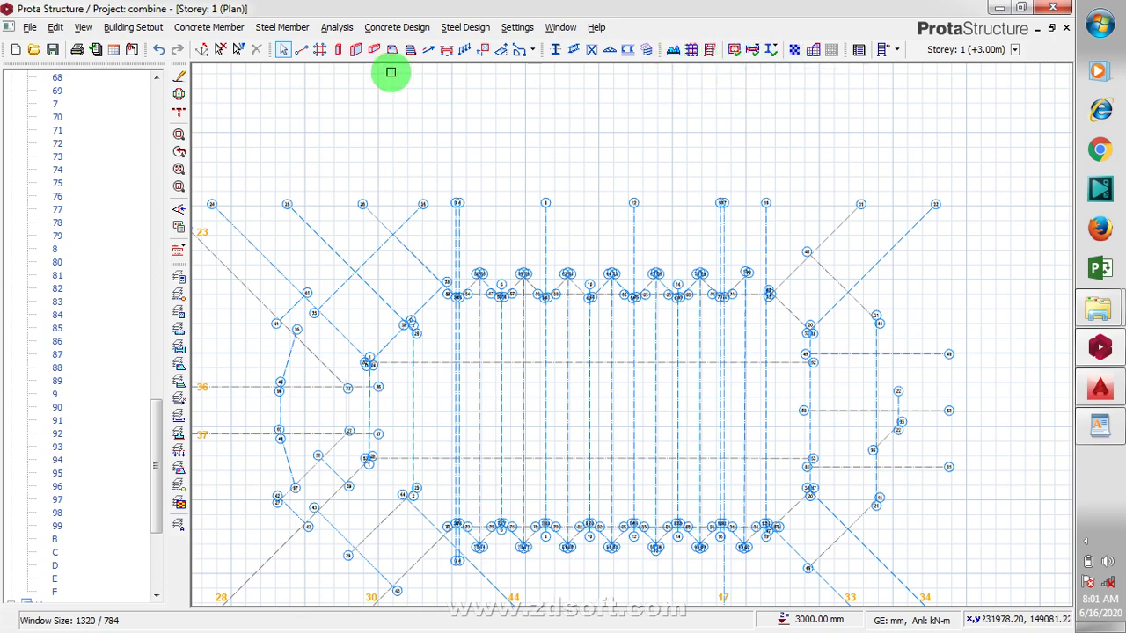
pyautogui.click(30, 29)
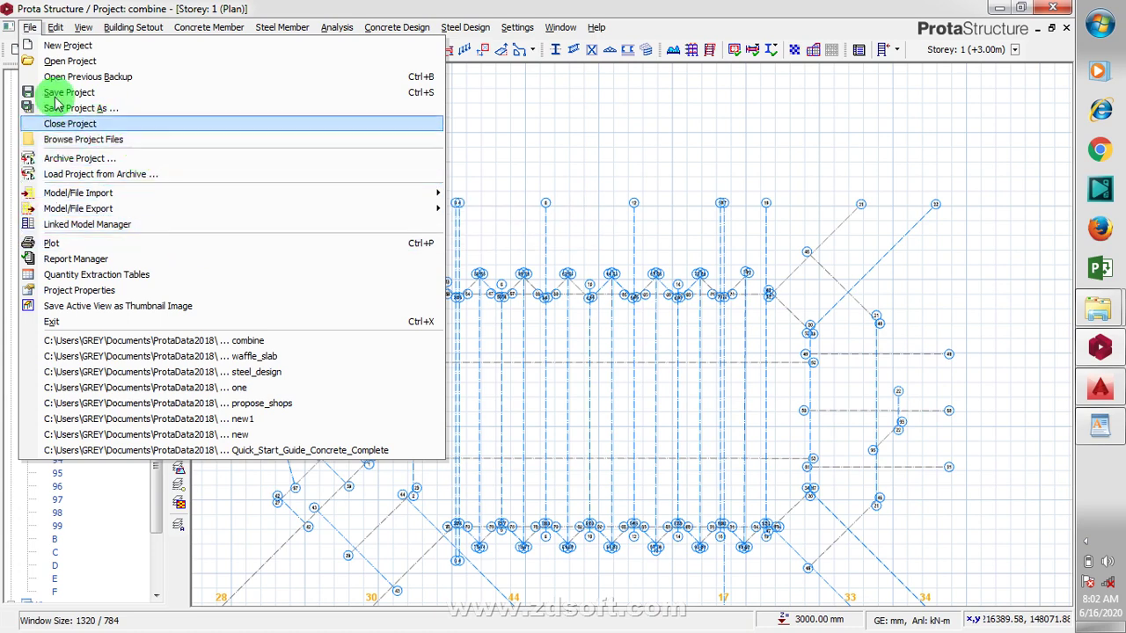
pyautogui.moveTo(62, 33)
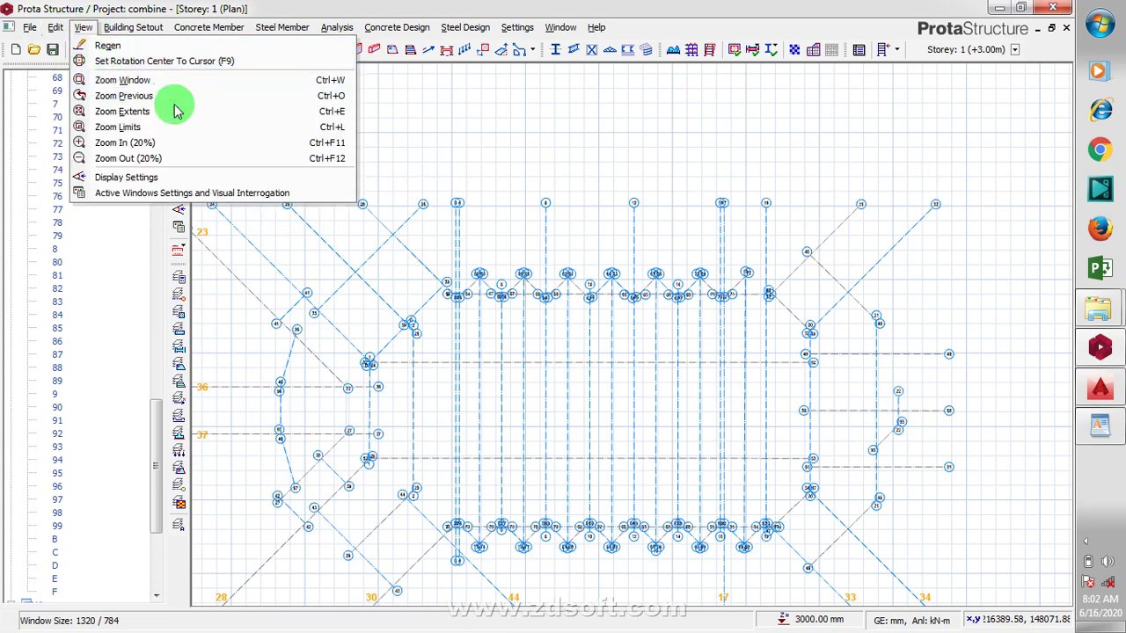
pyautogui.click(123, 27)
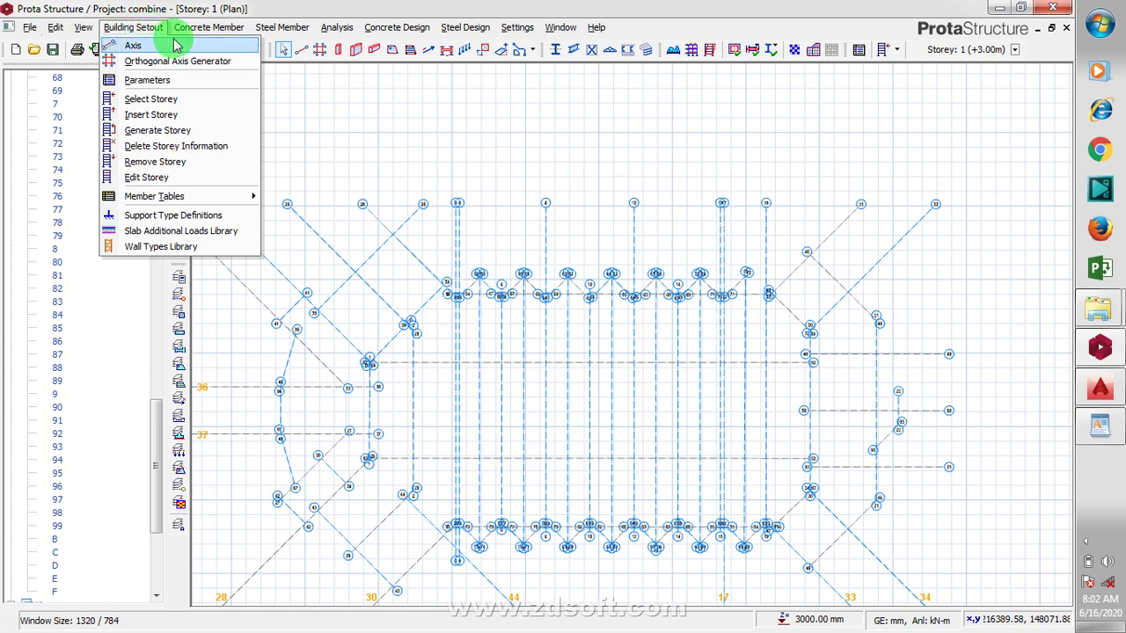
pyautogui.click(342, 123)
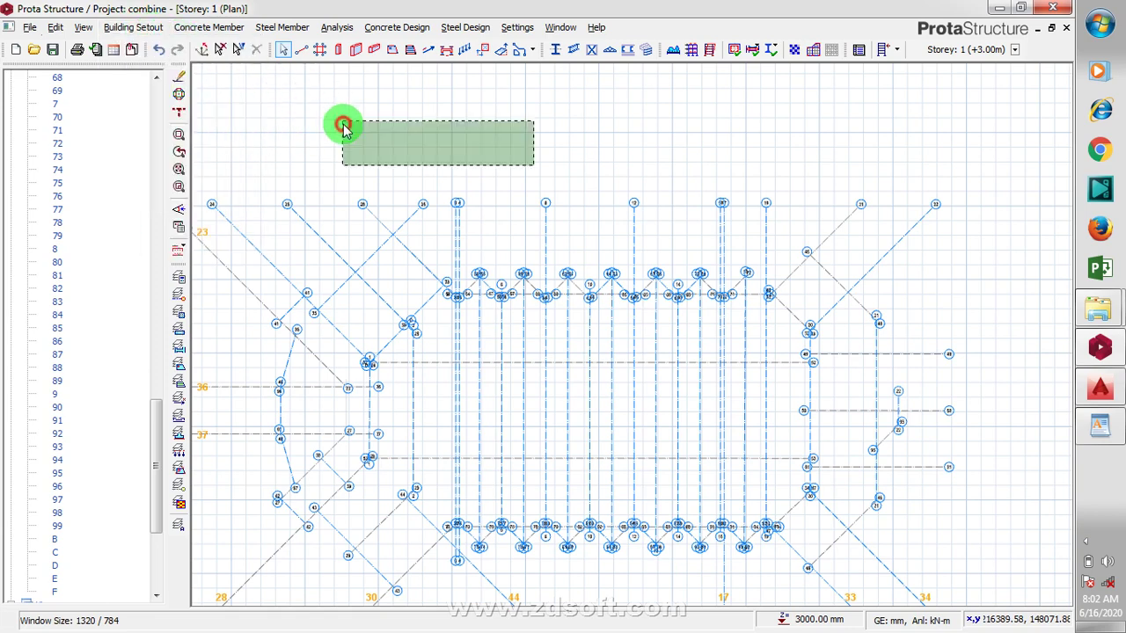
pyautogui.click(178, 112)
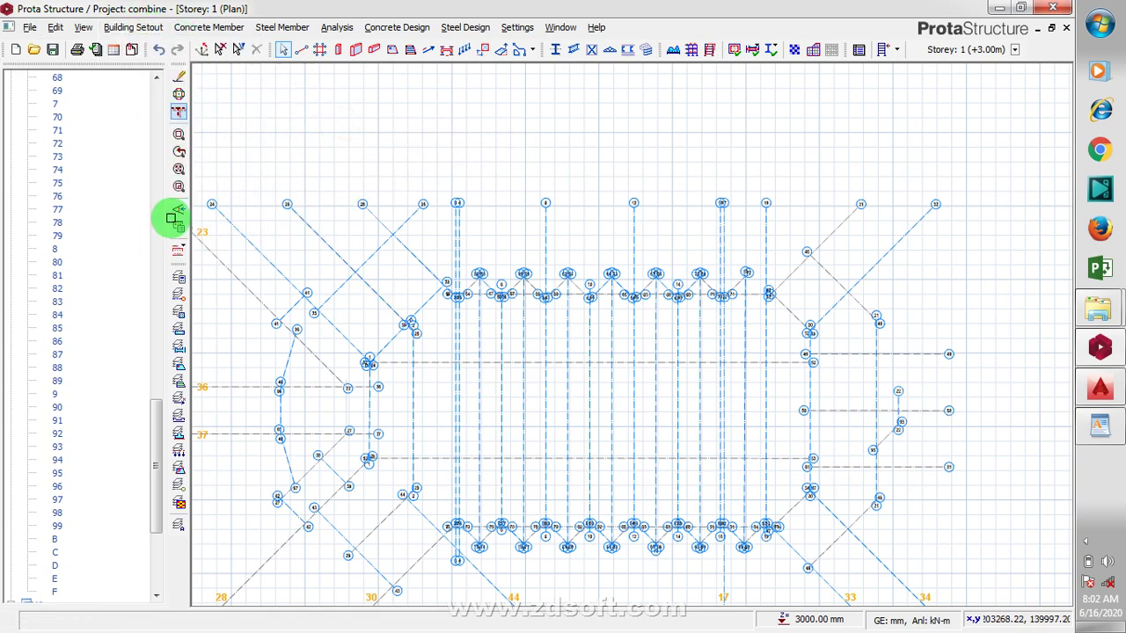
# Collapse the Axes branch of the structure tree and select Storey 0
pyautogui.moveTo(159, 469); pyautogui.dragTo(170, 131)
pyautogui.click(18, 81)
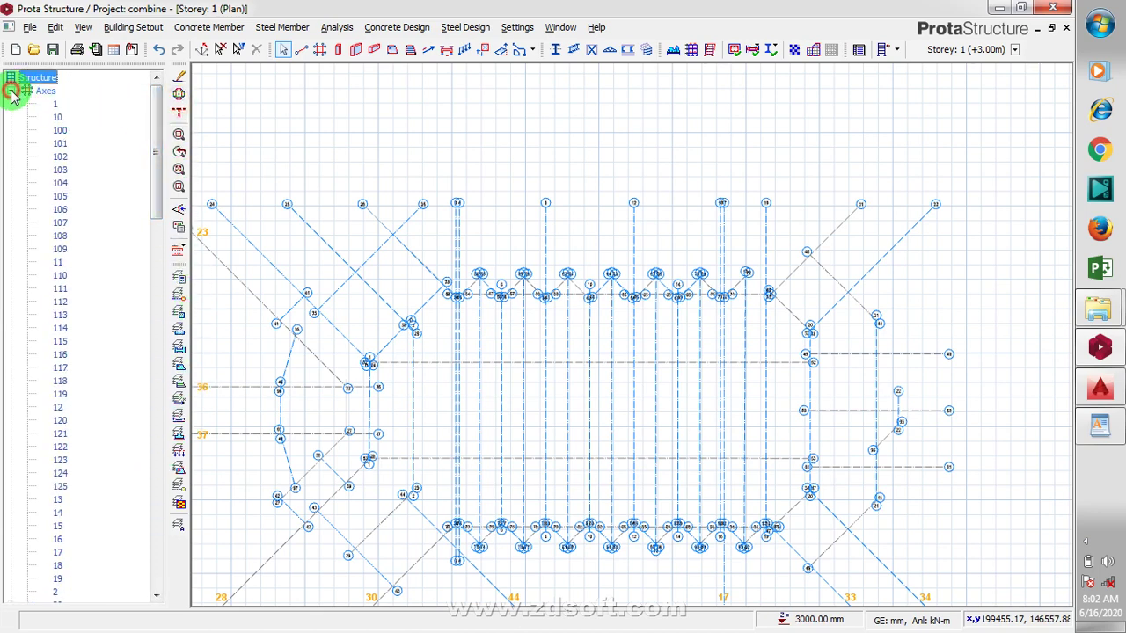
pyautogui.click(64, 143)
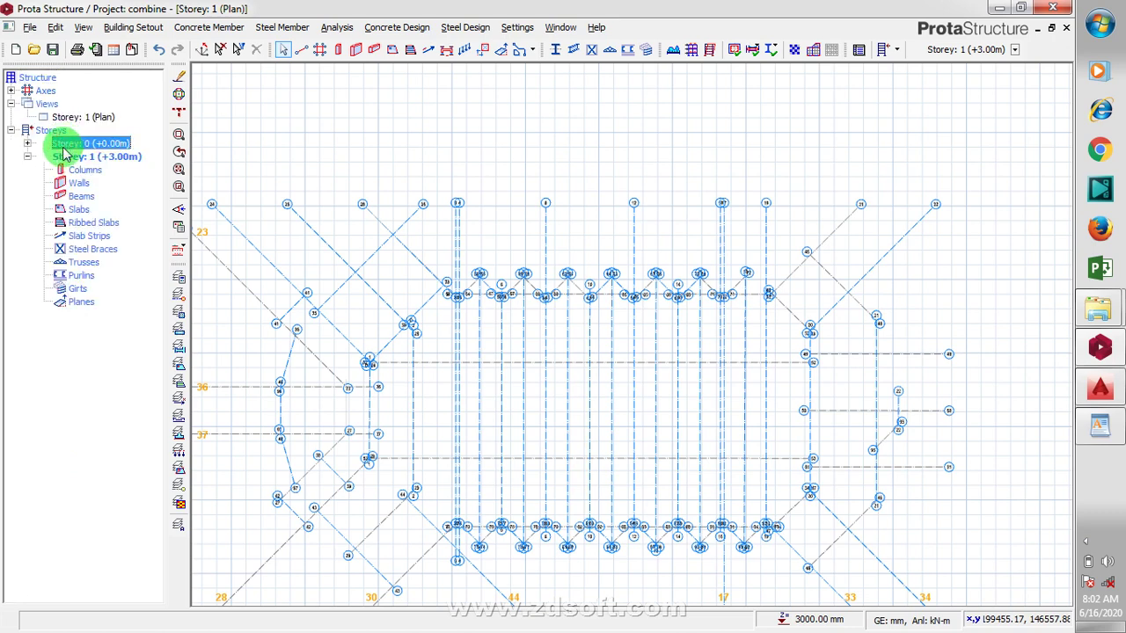
# Insert a storey at the top of the building by setting the total number of storeys to 2
pyautogui.click(49, 131)
pyautogui.rightClick(49, 133)
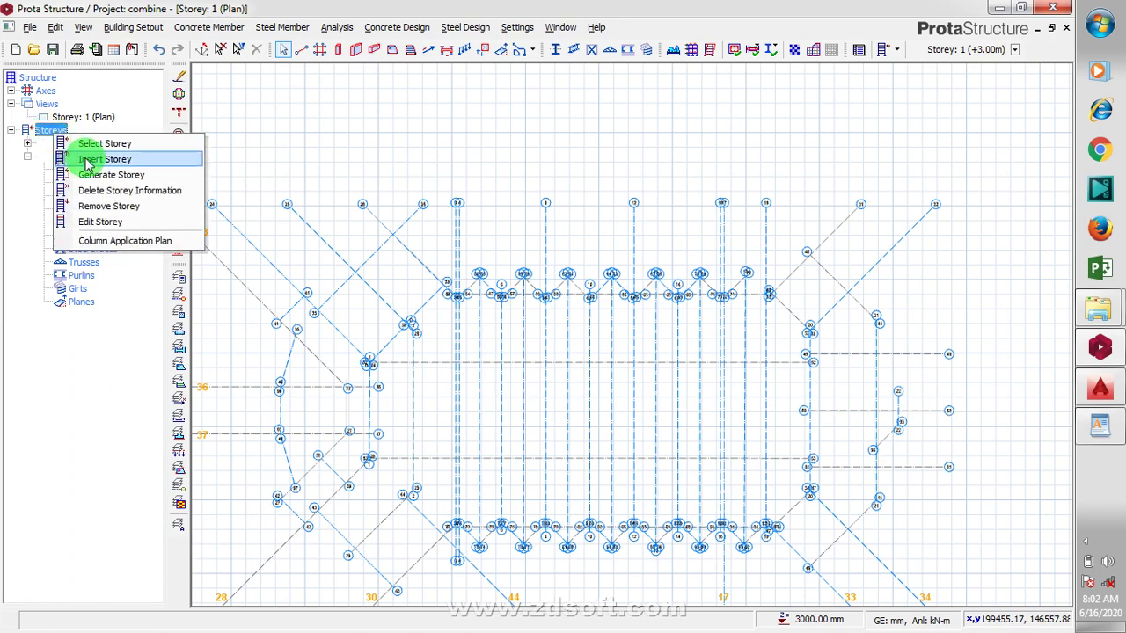
pyautogui.click(124, 165)
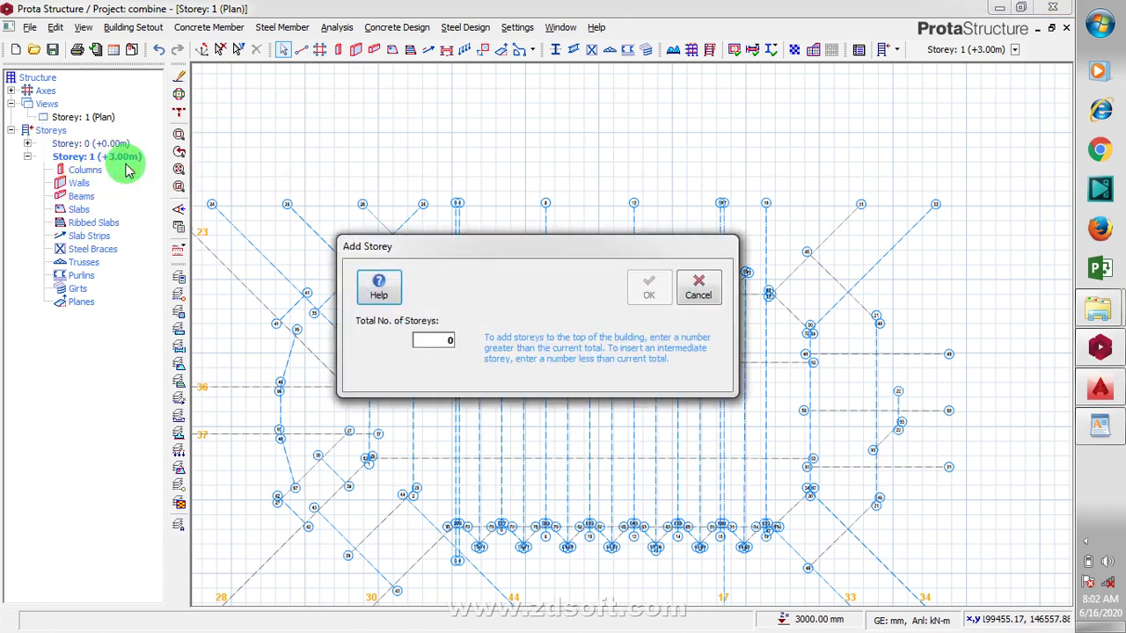
pyautogui.click(455, 339)
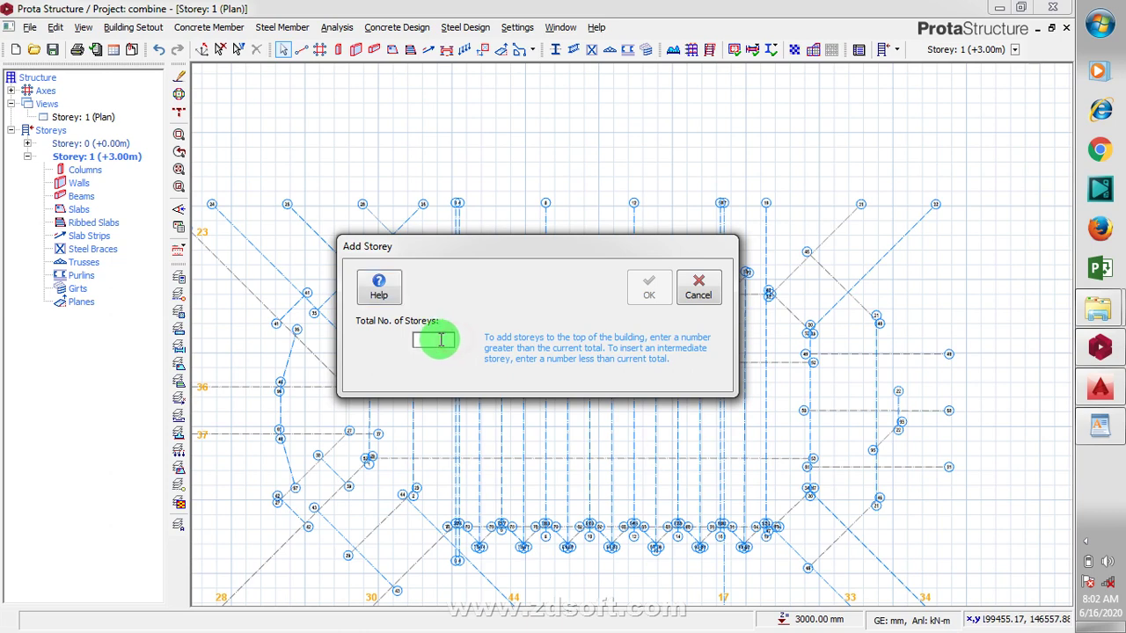
pyautogui.write('2')
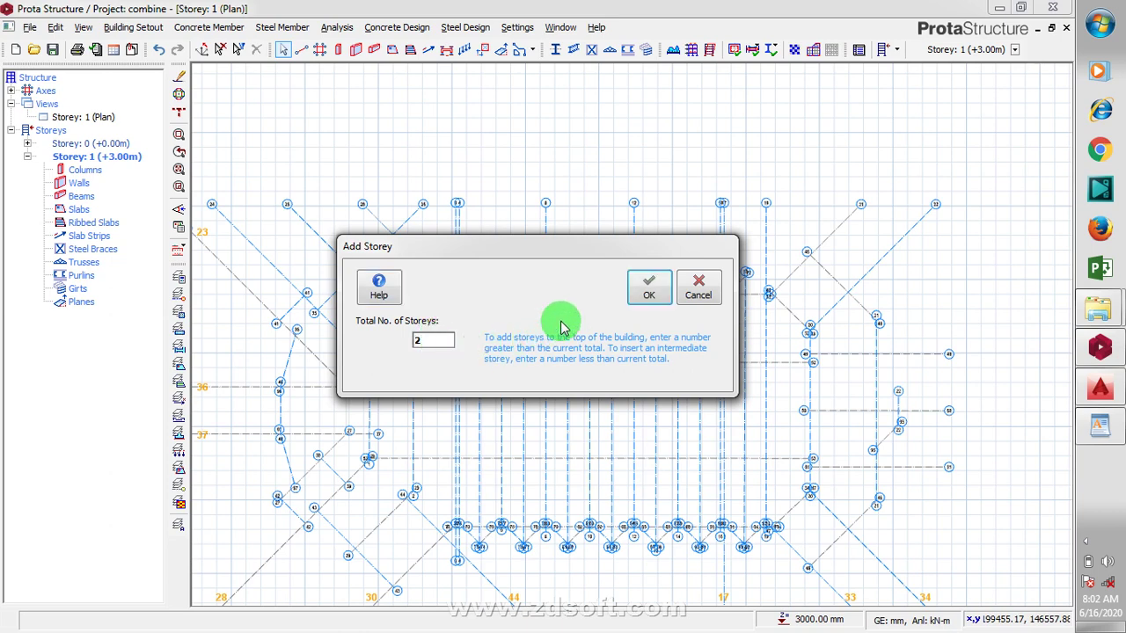
pyautogui.click(656, 299)
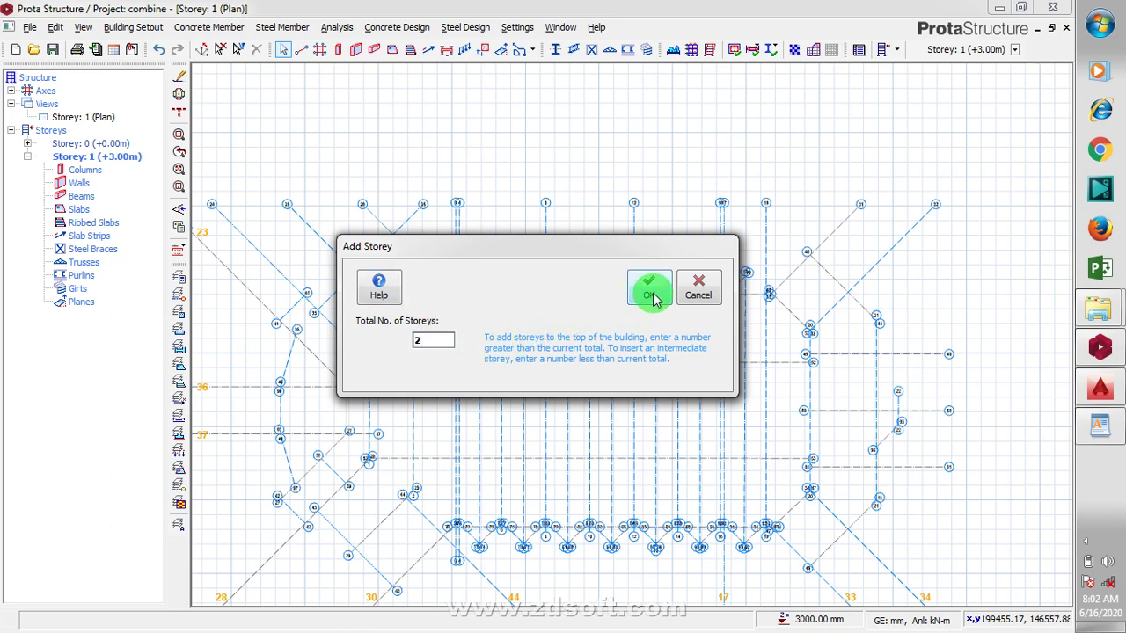
pyautogui.click(622, 383)
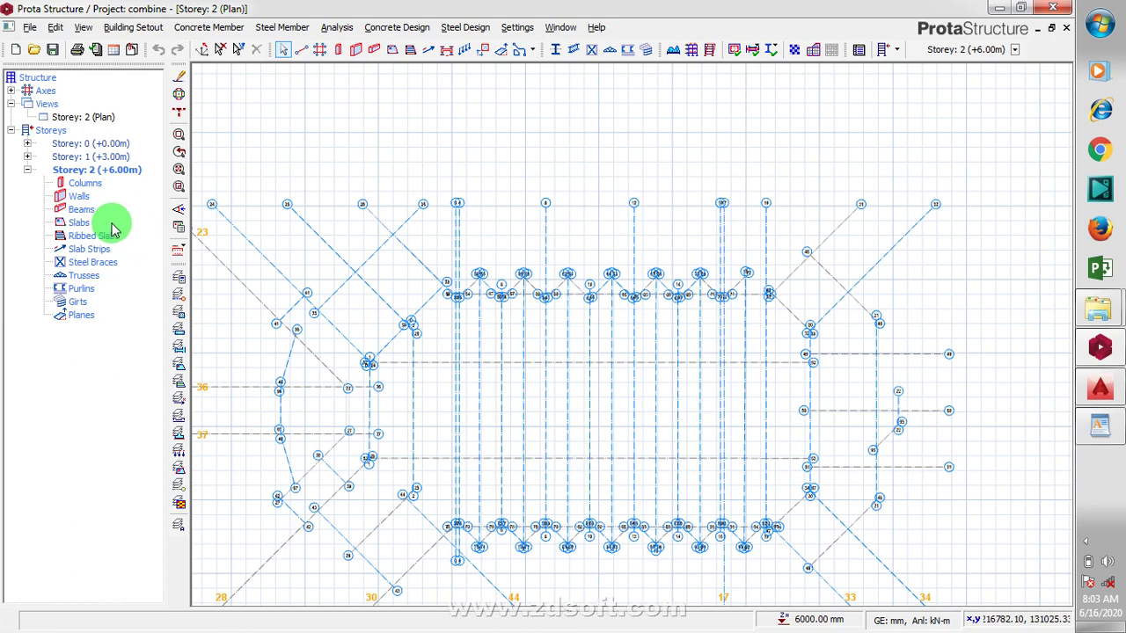
# Check the levels of Storeys 0, 1 and 2 in the structure tree and the Storey 2 plan view
pyautogui.click(91, 145)
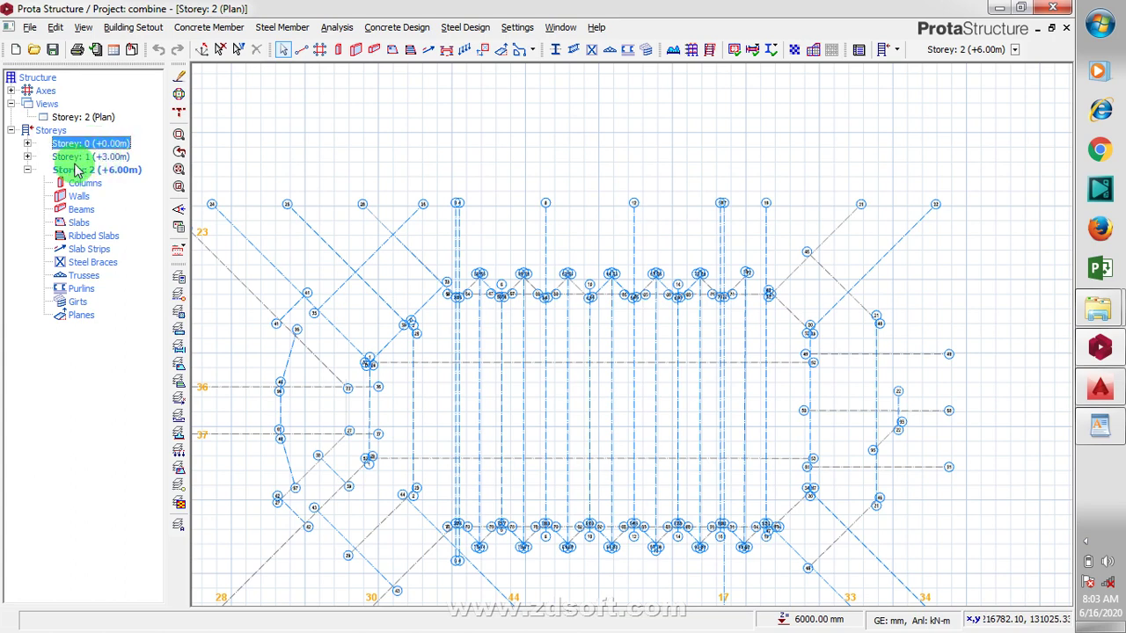
pyautogui.click(71, 158)
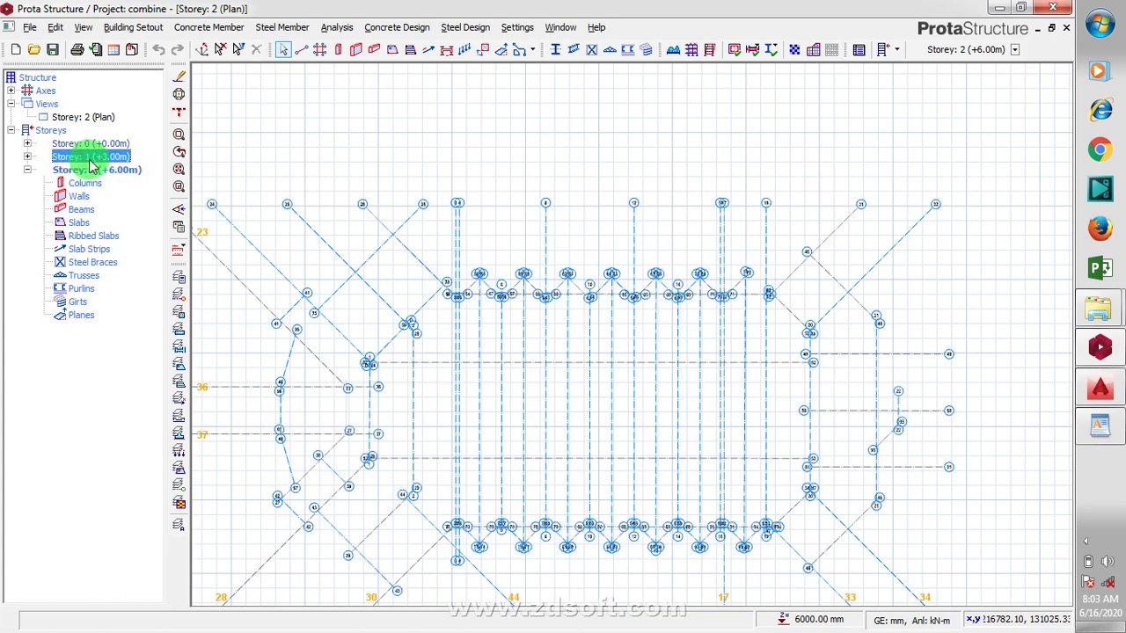
pyautogui.click(96, 169)
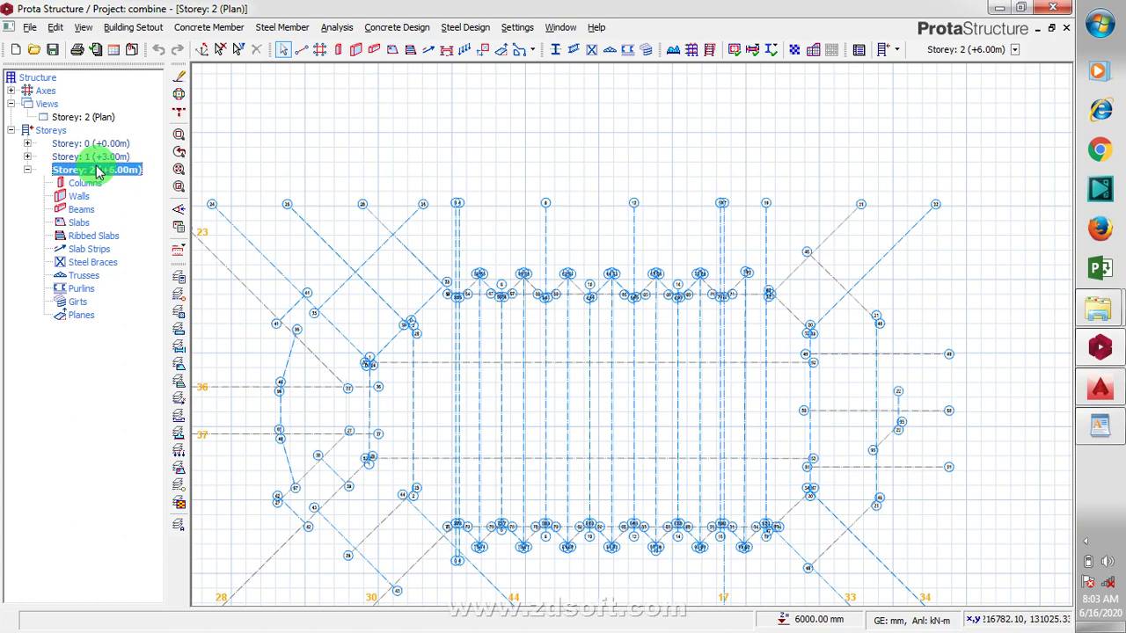
pyautogui.click(96, 158)
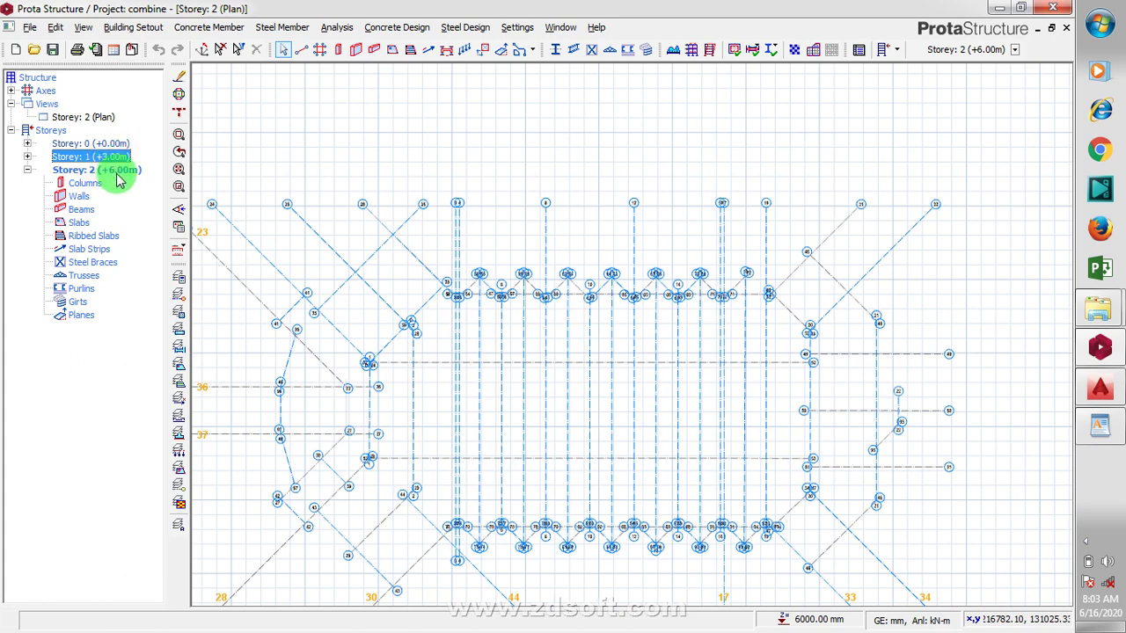
pyautogui.click(115, 170)
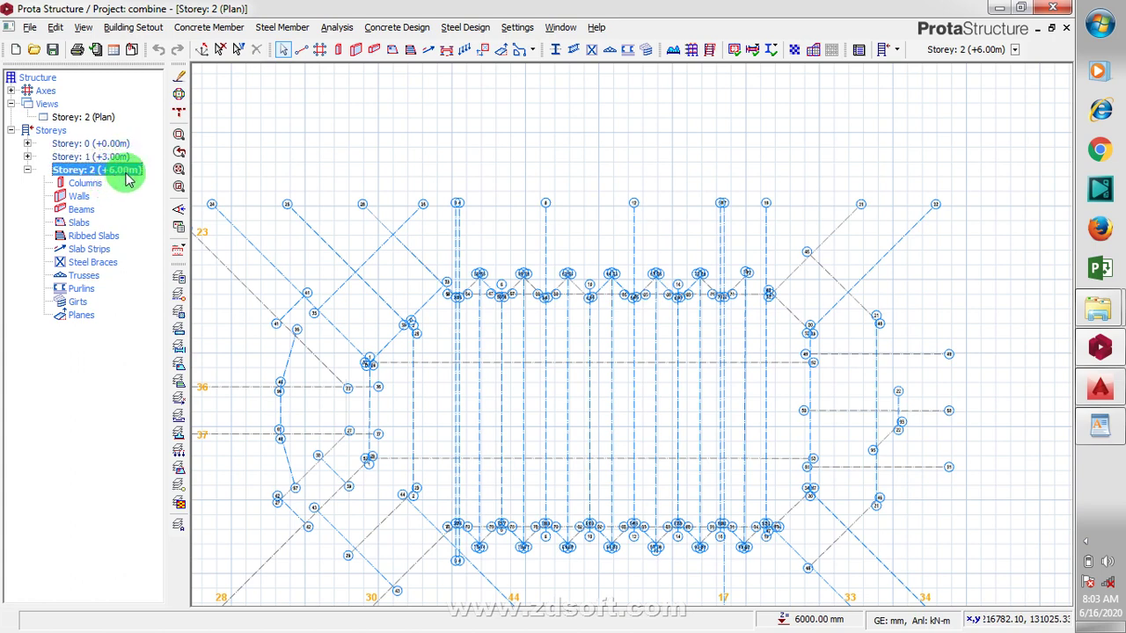
pyautogui.click(56, 116)
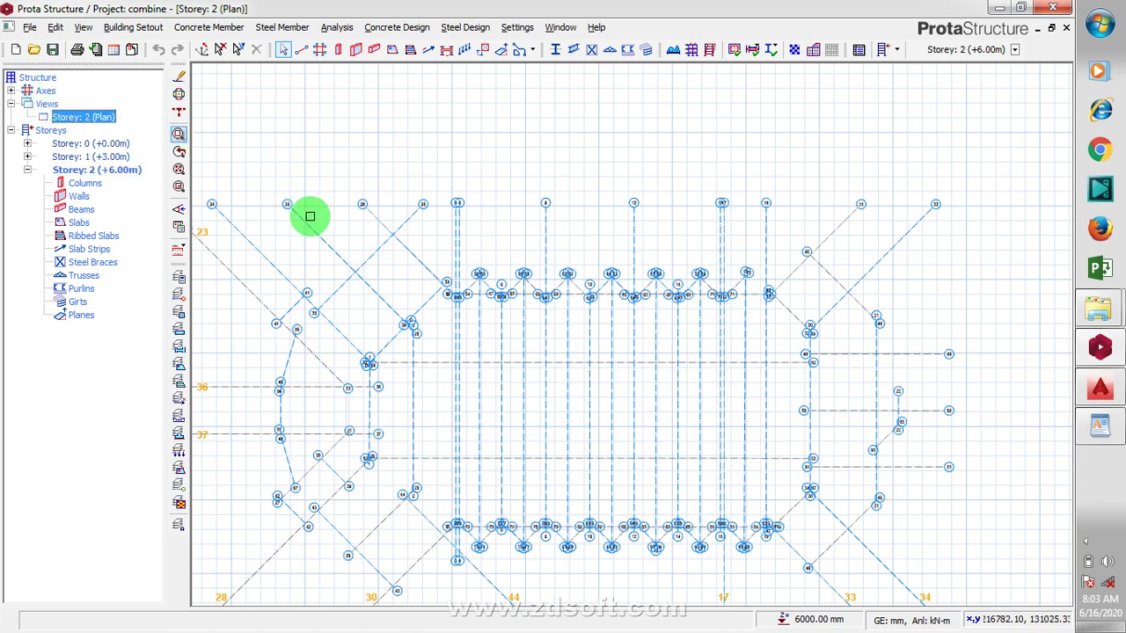
pyautogui.click(246, 289)
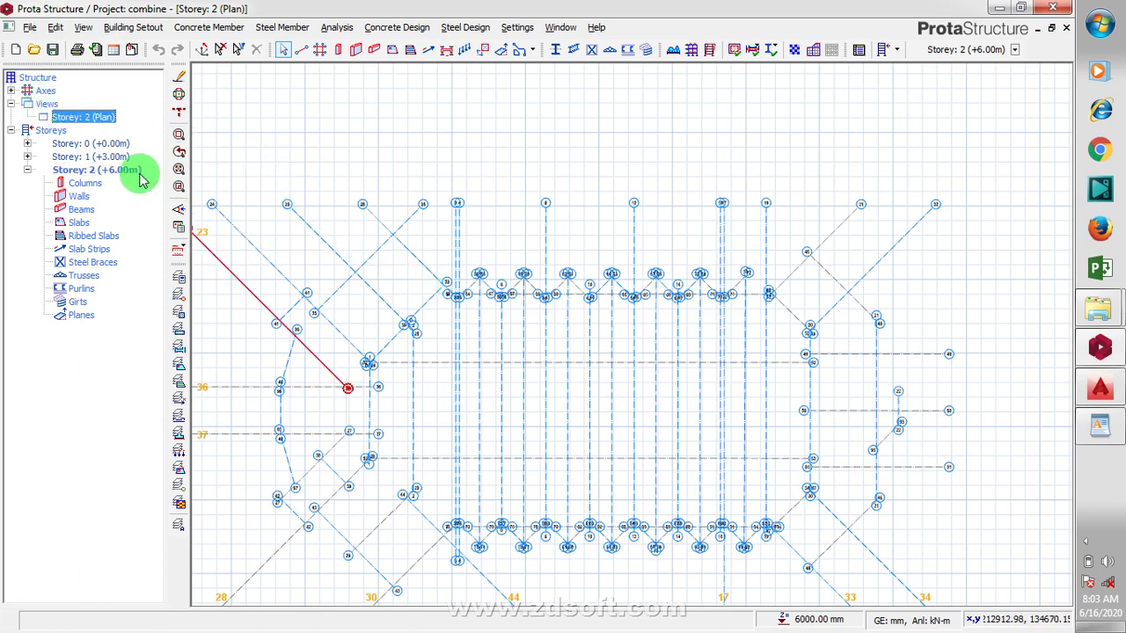
# Edit the storeys, describing Storey 1 as "ground floor" and Storey 2 as "first floor"
pyautogui.rightClick(45, 130)
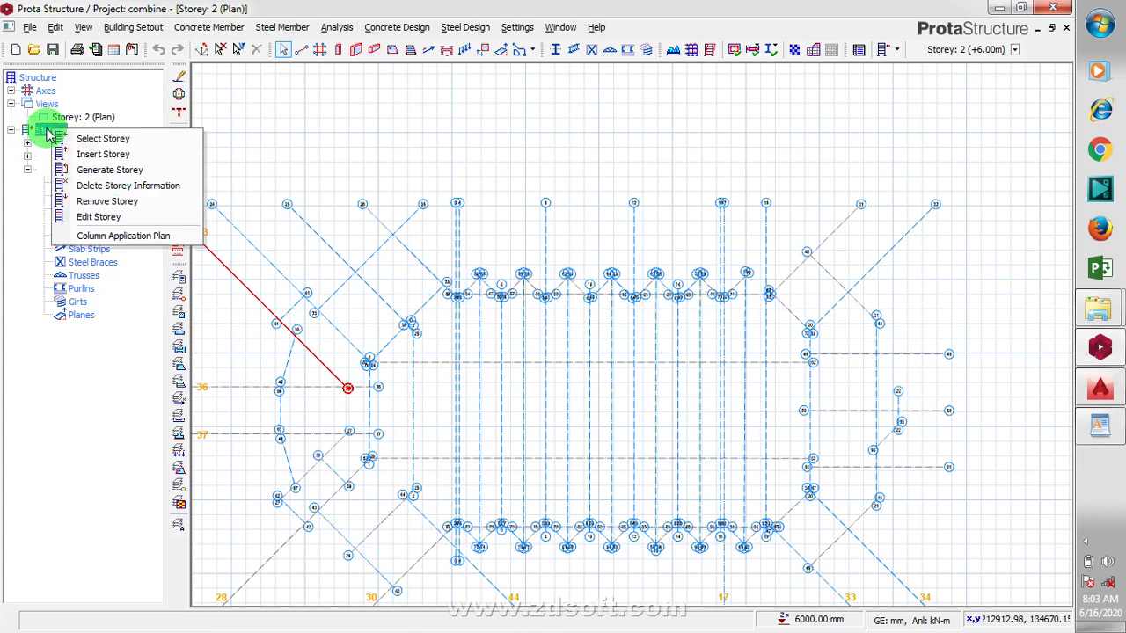
pyautogui.click(92, 217)
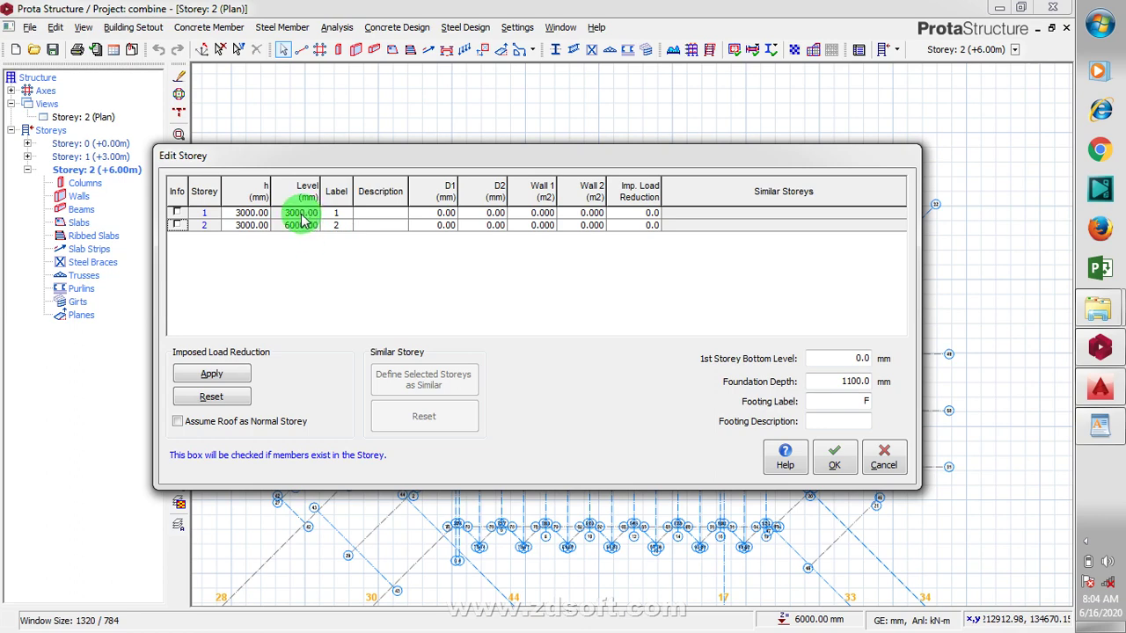
pyautogui.click(248, 215)
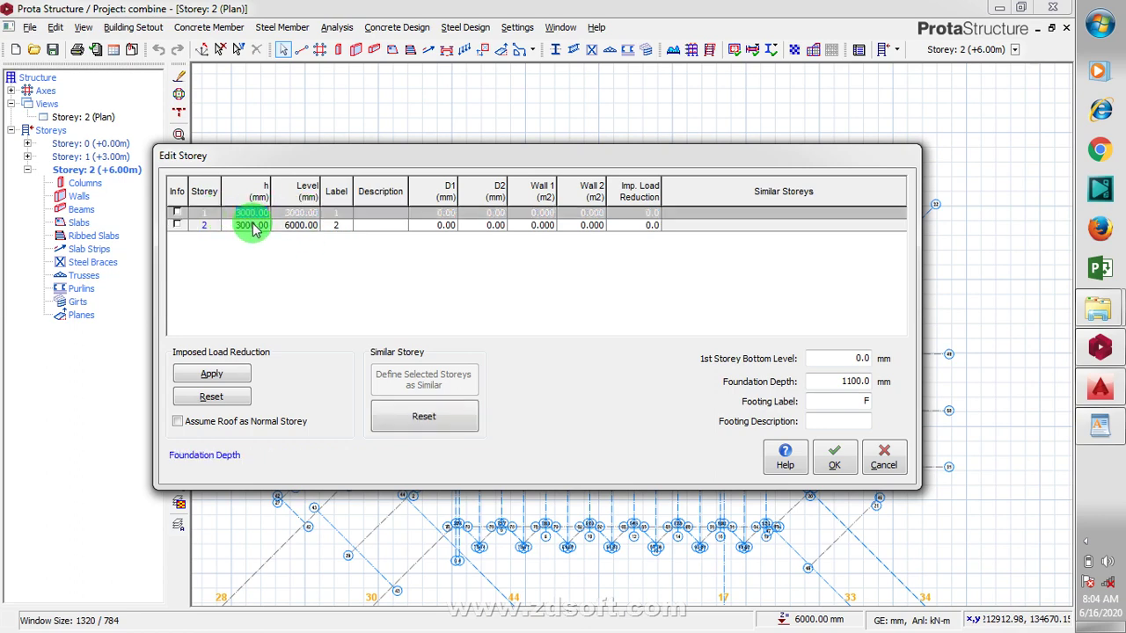
pyautogui.click(253, 226)
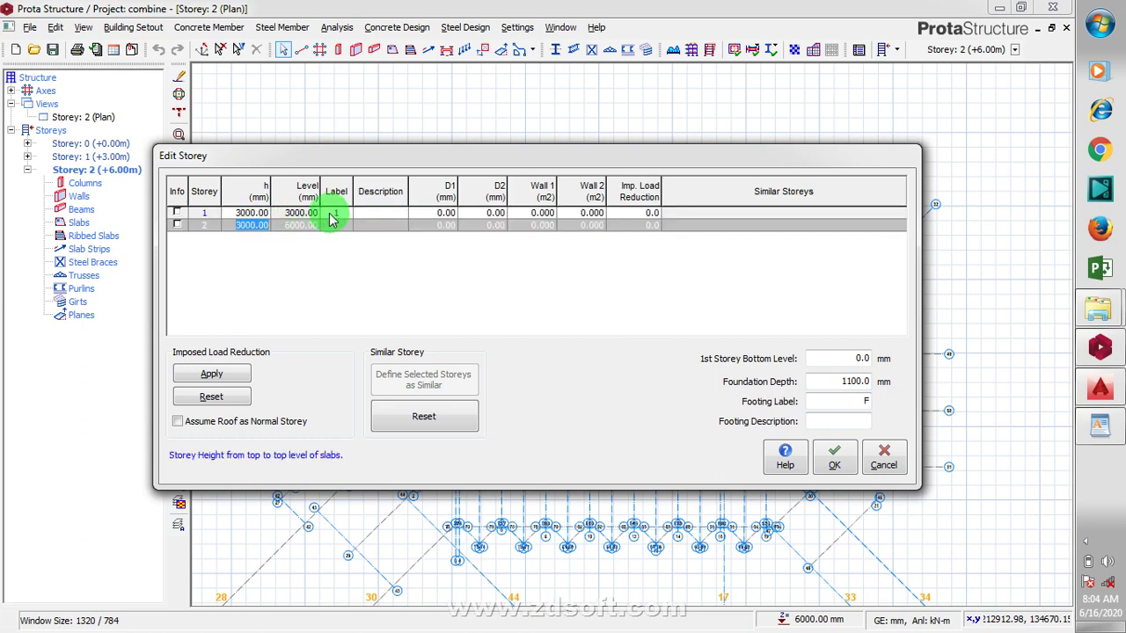
pyautogui.click(381, 214)
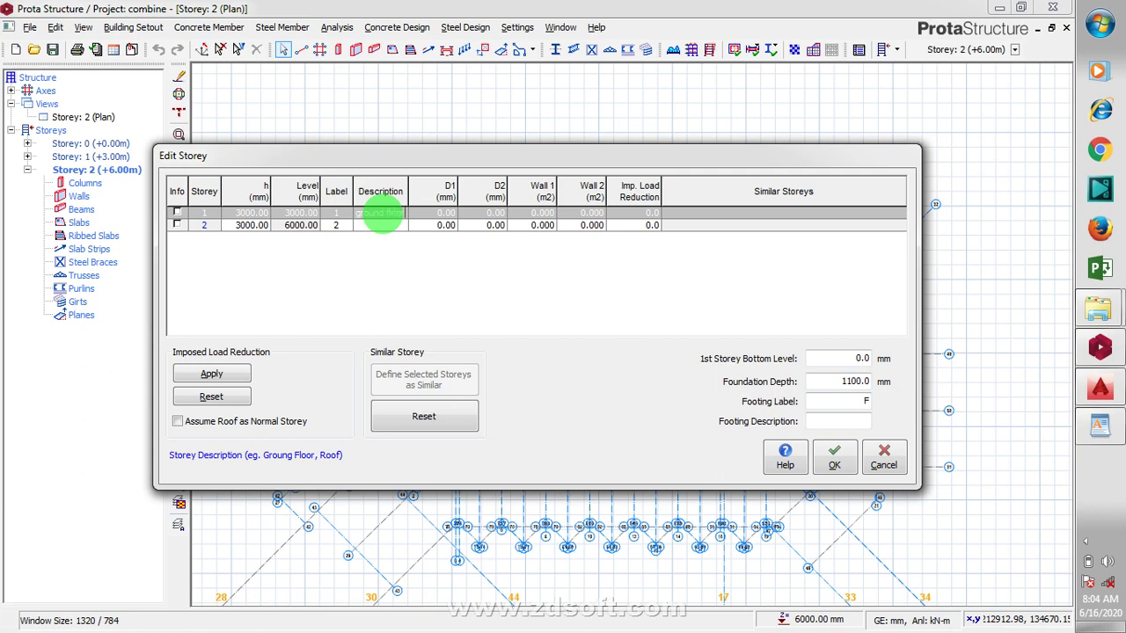
pyautogui.click(371, 227)
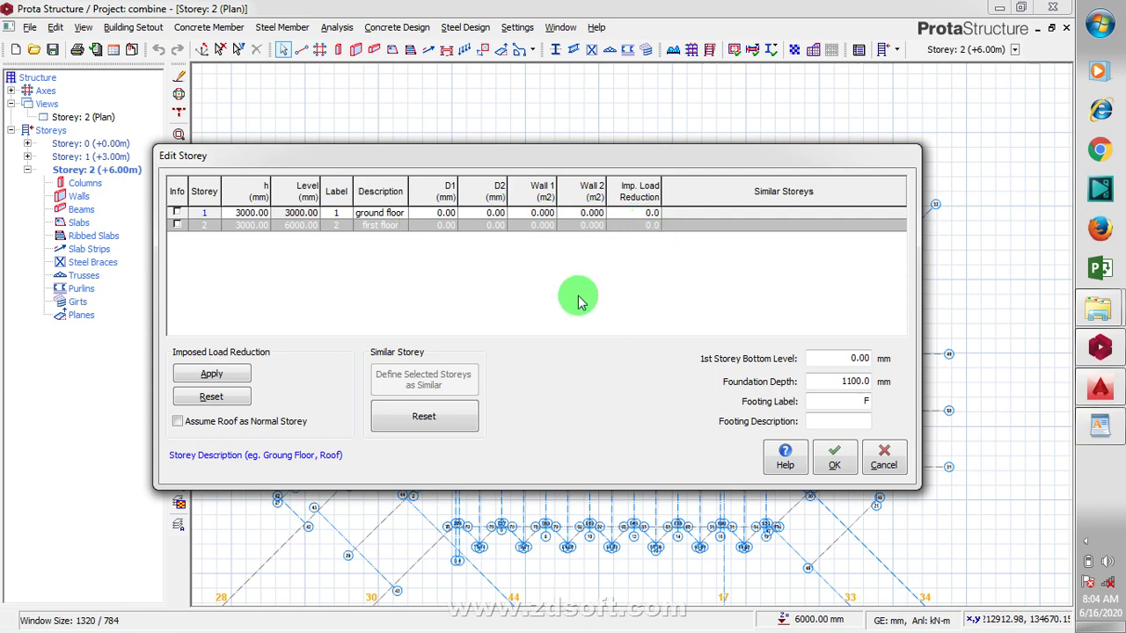
# Set the foundation depth to 1500 mm and the footing label to B, and apply the storey settings
pyautogui.doubleClick(838, 361)
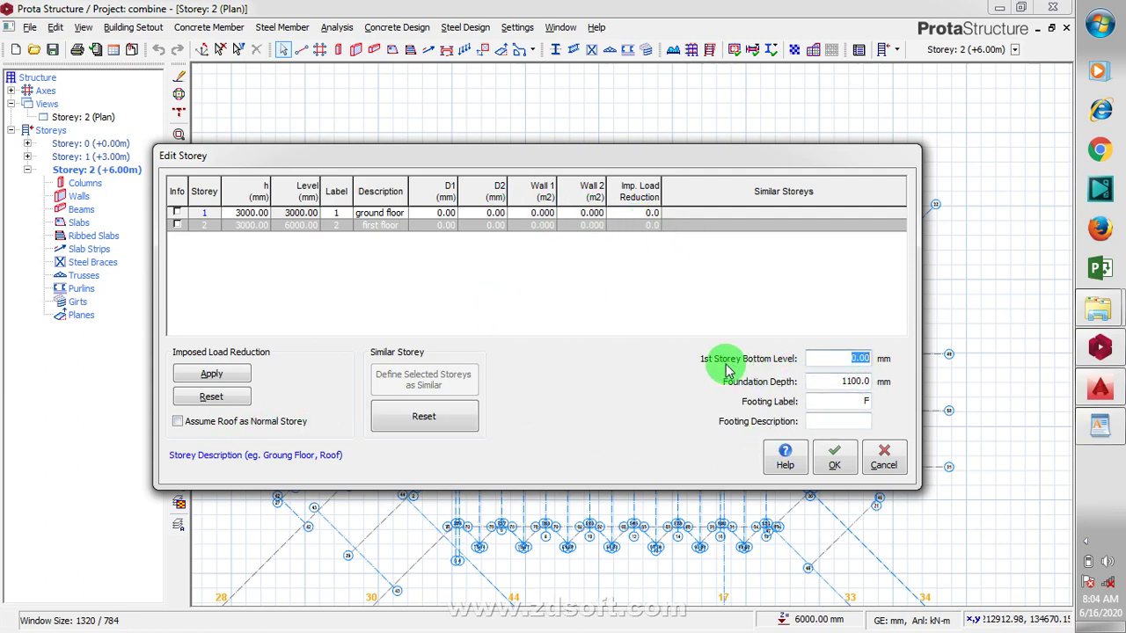
pyautogui.click(835, 362)
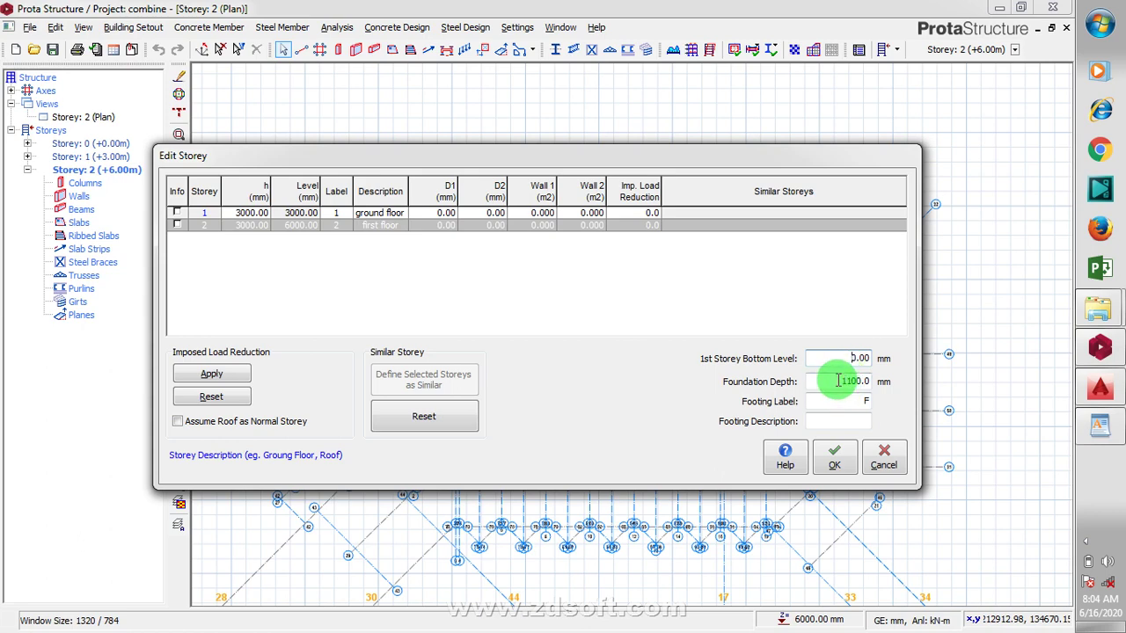
pyautogui.doubleClick(832, 381)
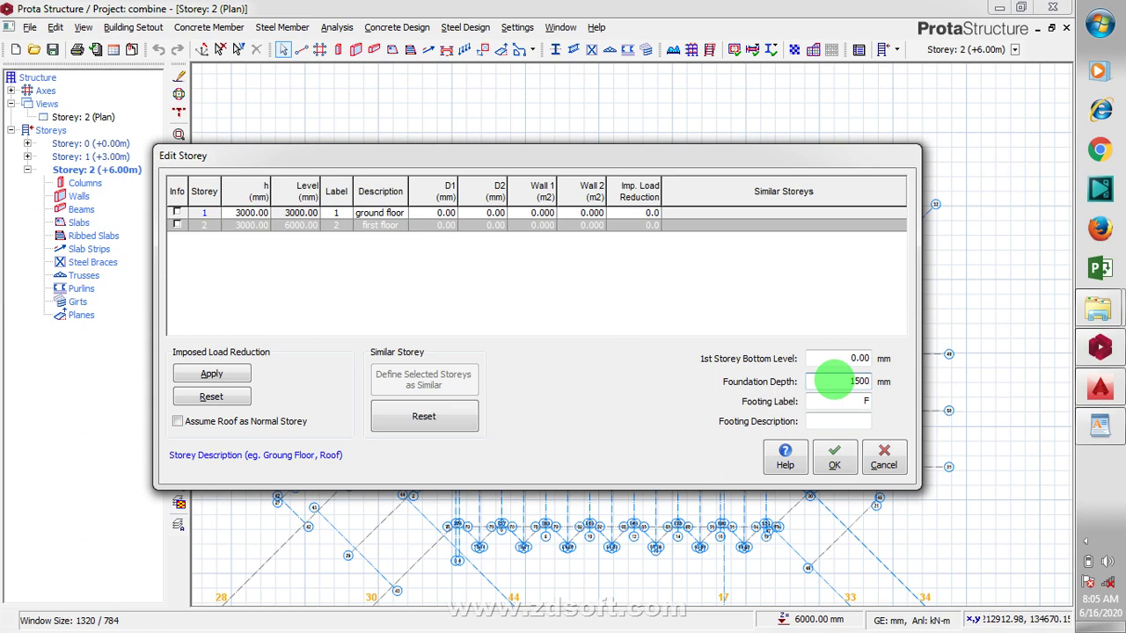
pyautogui.click(871, 397)
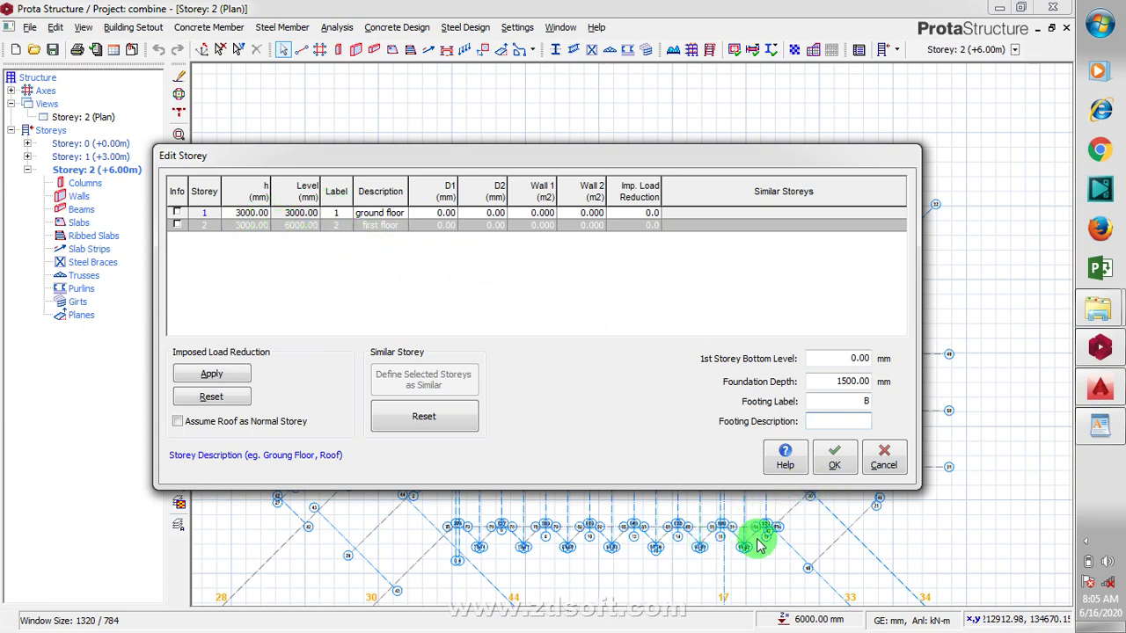
pyautogui.click(831, 473)
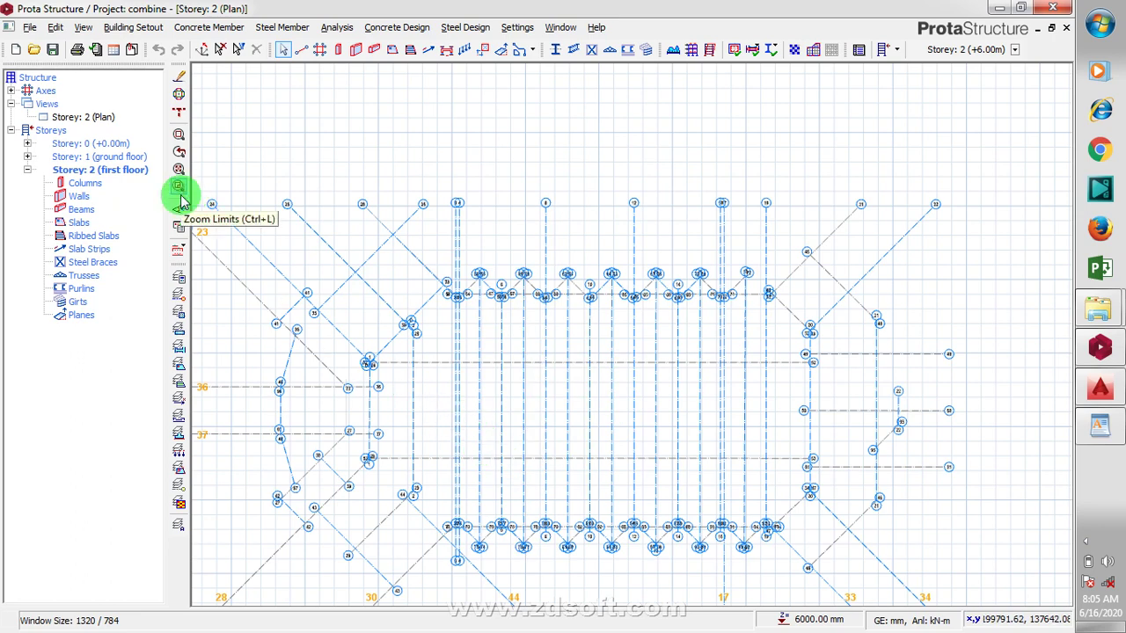
# Make the ground floor storey active and start a new column with section sizes b1 and b2 of 230 mm
pyautogui.click(109, 172)
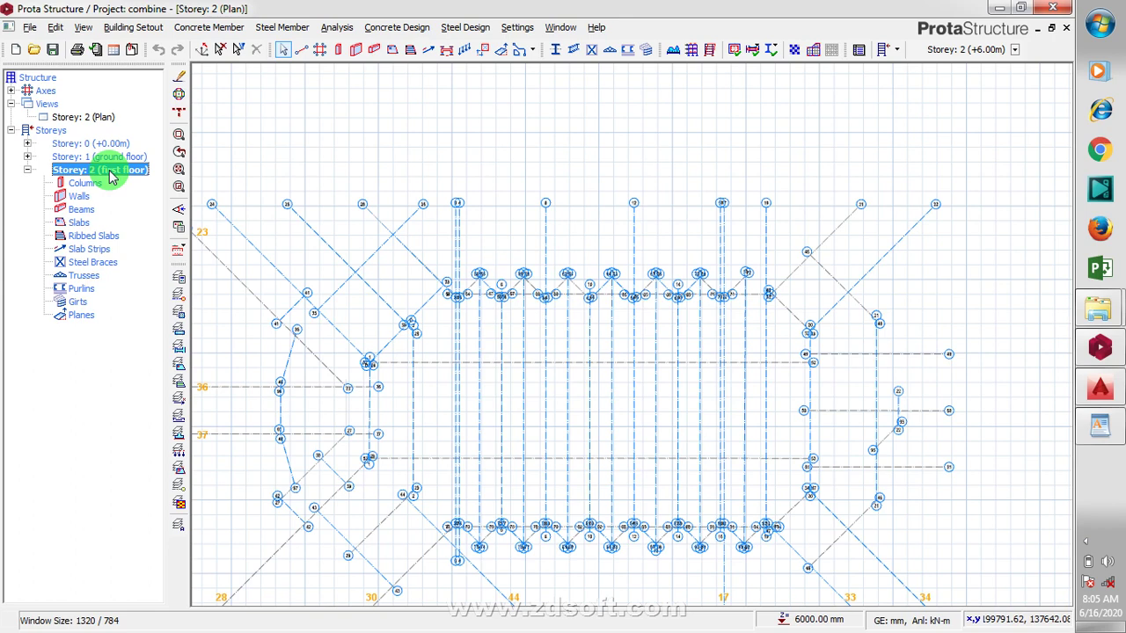
pyautogui.click(107, 158)
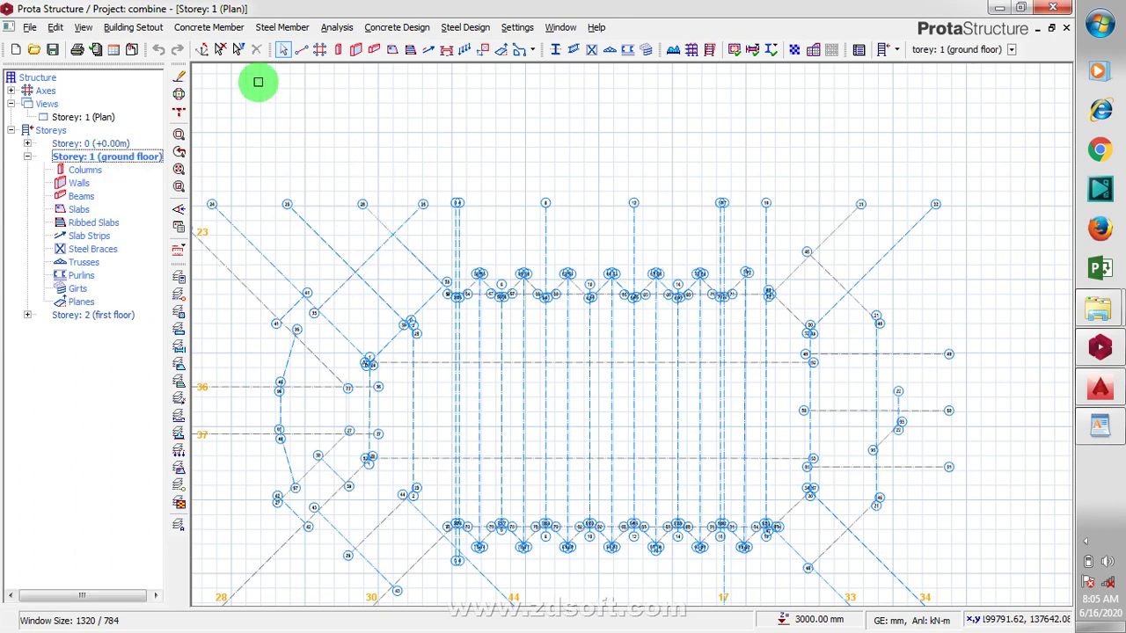
pyautogui.click(336, 53)
pyautogui.click(92, 116)
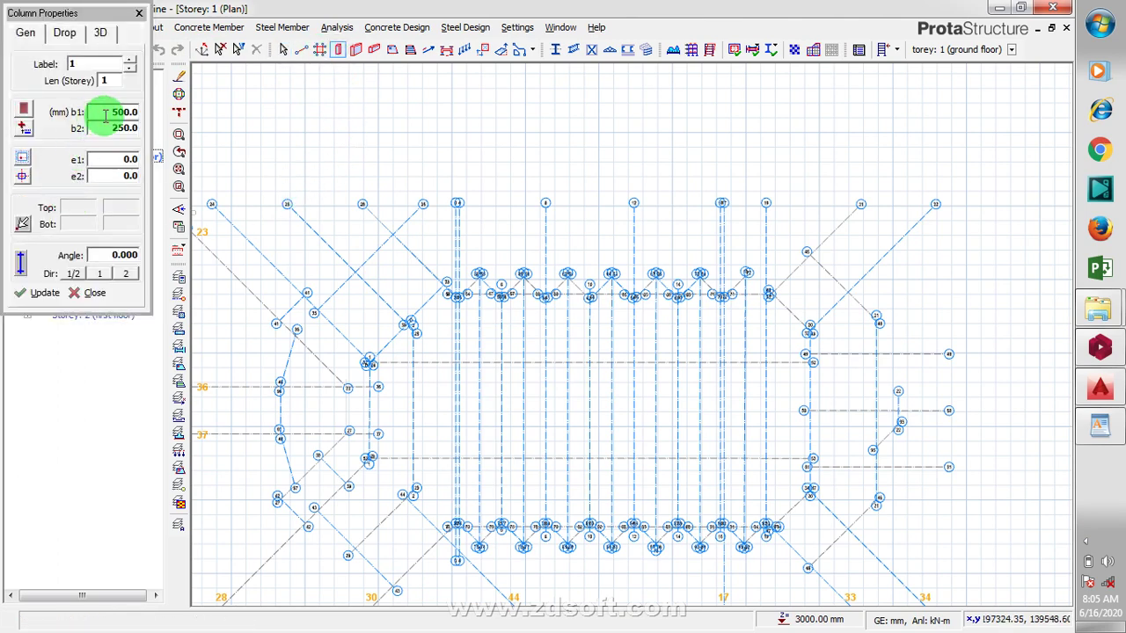
pyautogui.moveTo(104, 113); pyautogui.dragTo(125, 117)
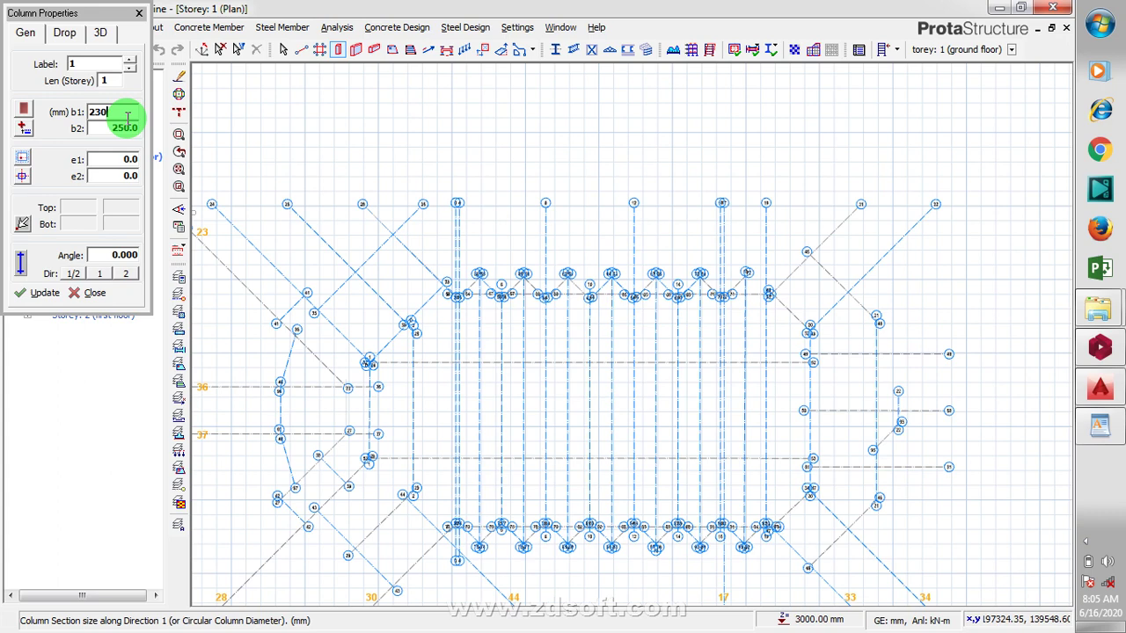
pyautogui.write('230')
pyautogui.moveTo(123, 128); pyautogui.dragTo(111, 128)
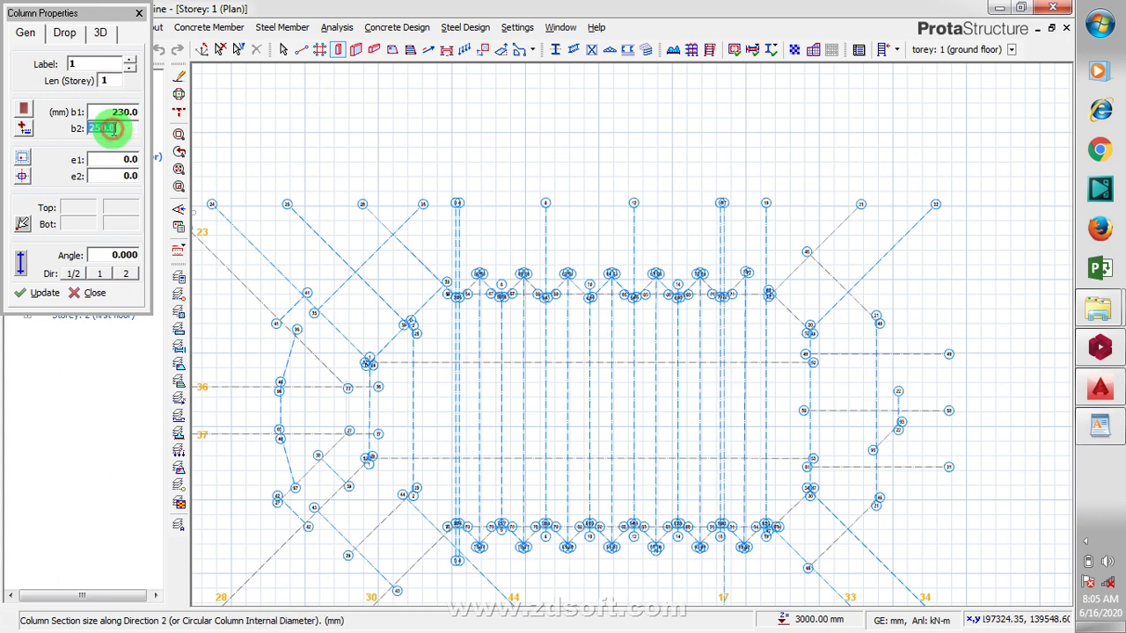
pyautogui.write('230')
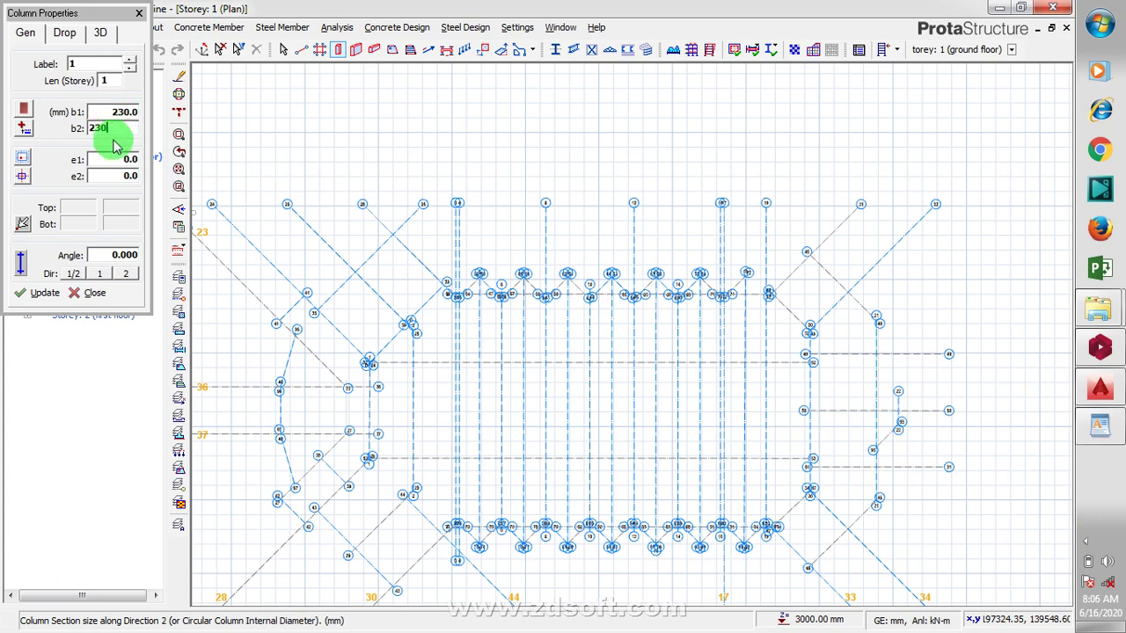
# Set the new column's eccentricities e1 and e2 to 115 mm each
pyautogui.moveTo(100, 159); pyautogui.dragTo(112, 158)
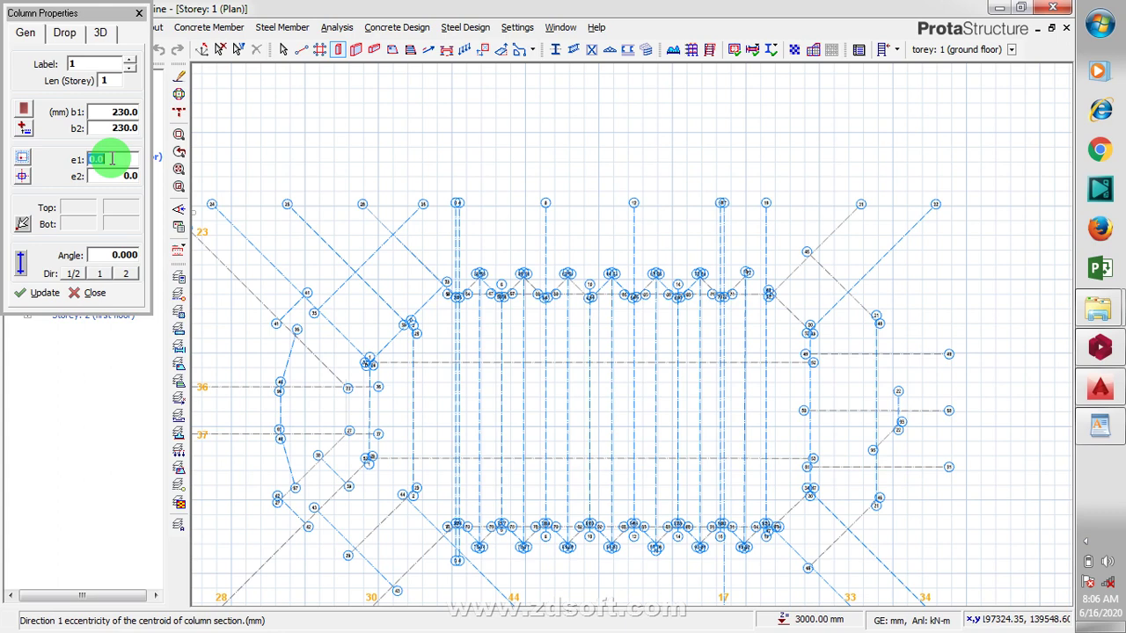
pyautogui.write('115')
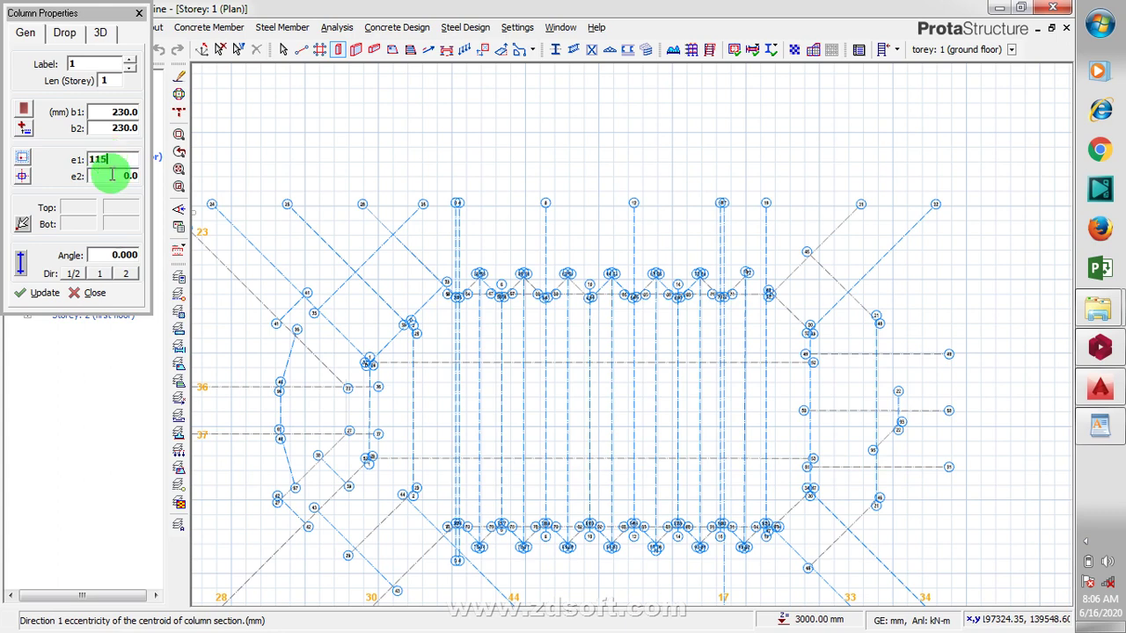
pyautogui.moveTo(112, 176); pyautogui.dragTo(109, 176)
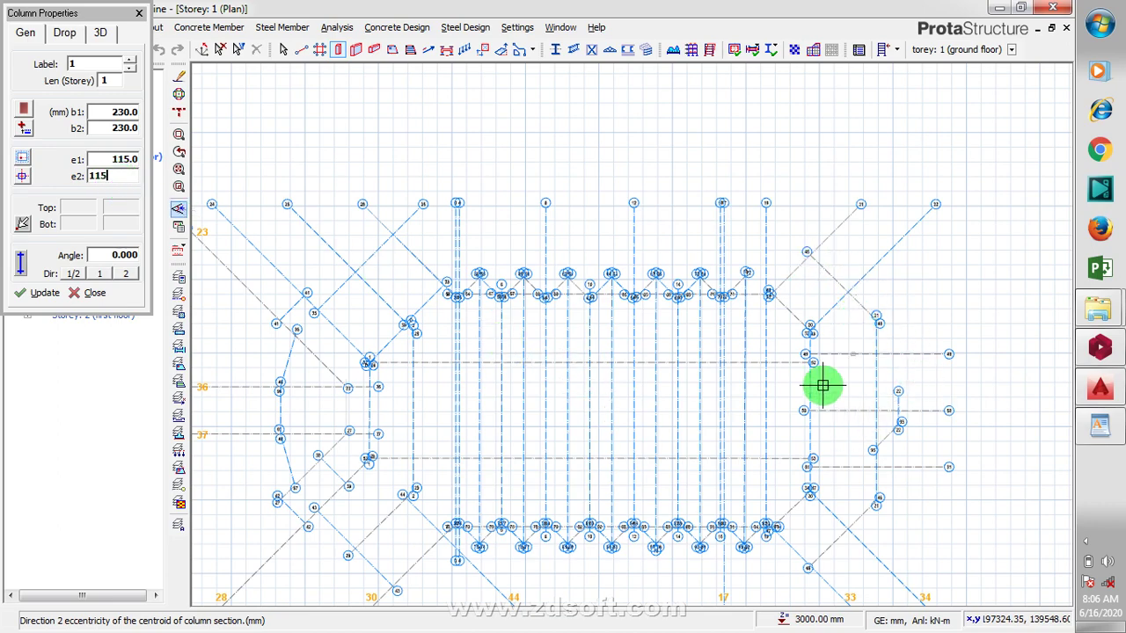
pyautogui.click(685, 347)
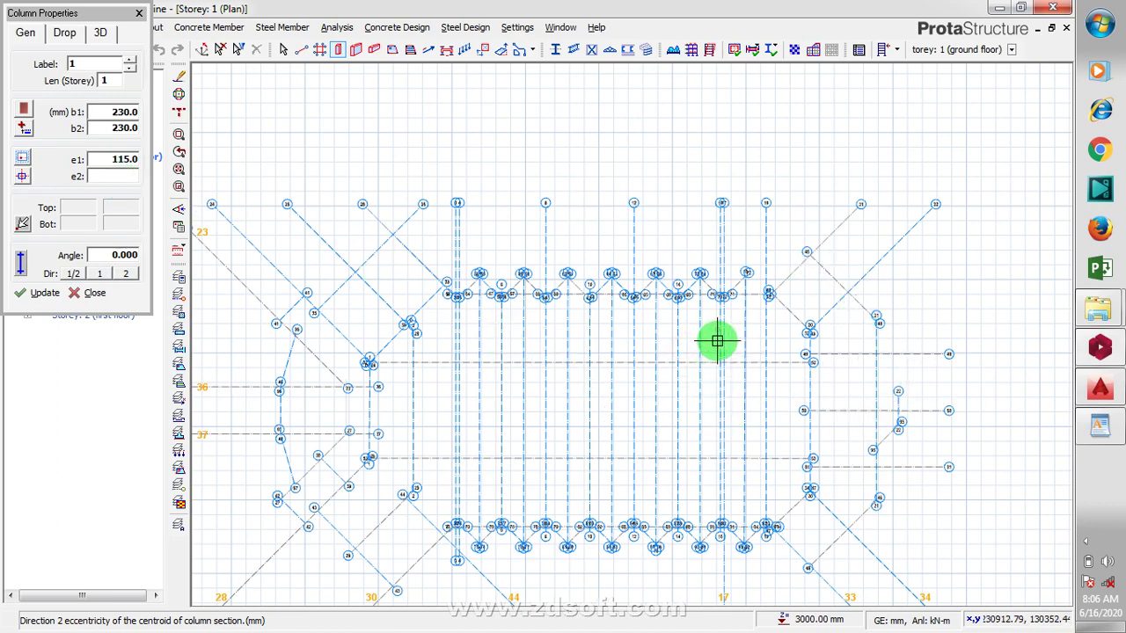
pyautogui.scroll(5, 716, 337)
pyautogui.scroll(-5, 845, 267)
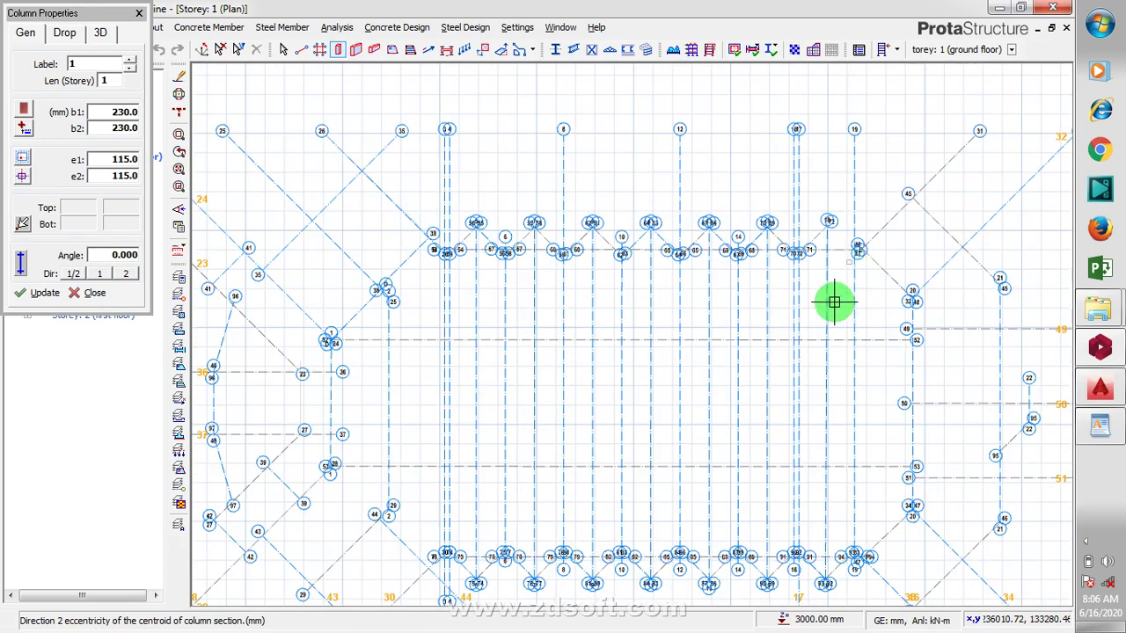
# Set the 230x230 column's eccentricity to centred on both axes and place it at the intersection of axes 23 and 41
pyautogui.scroll(5, 616, 459)
pyautogui.scroll(-4, 576, 502)
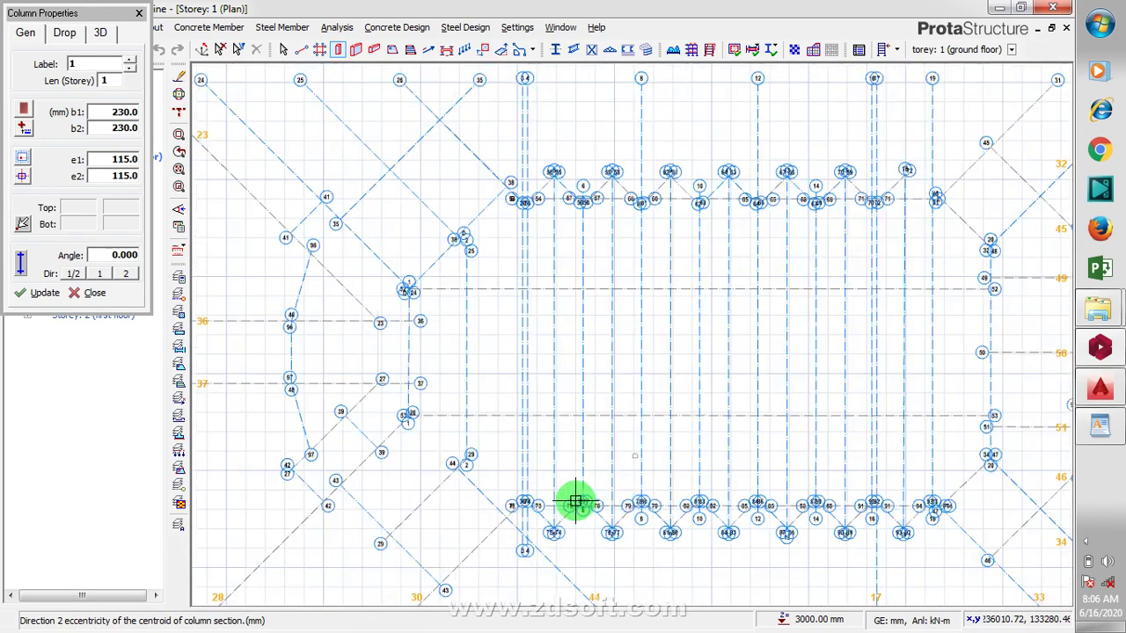
pyautogui.scroll(4, 417, 357)
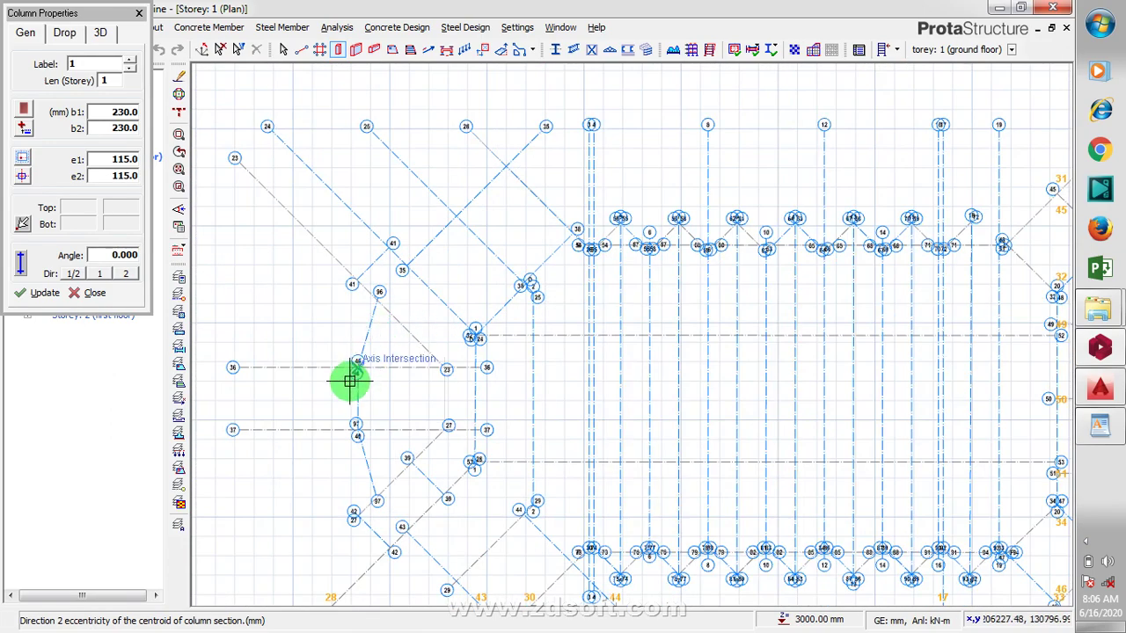
pyautogui.scroll(5, 354, 290)
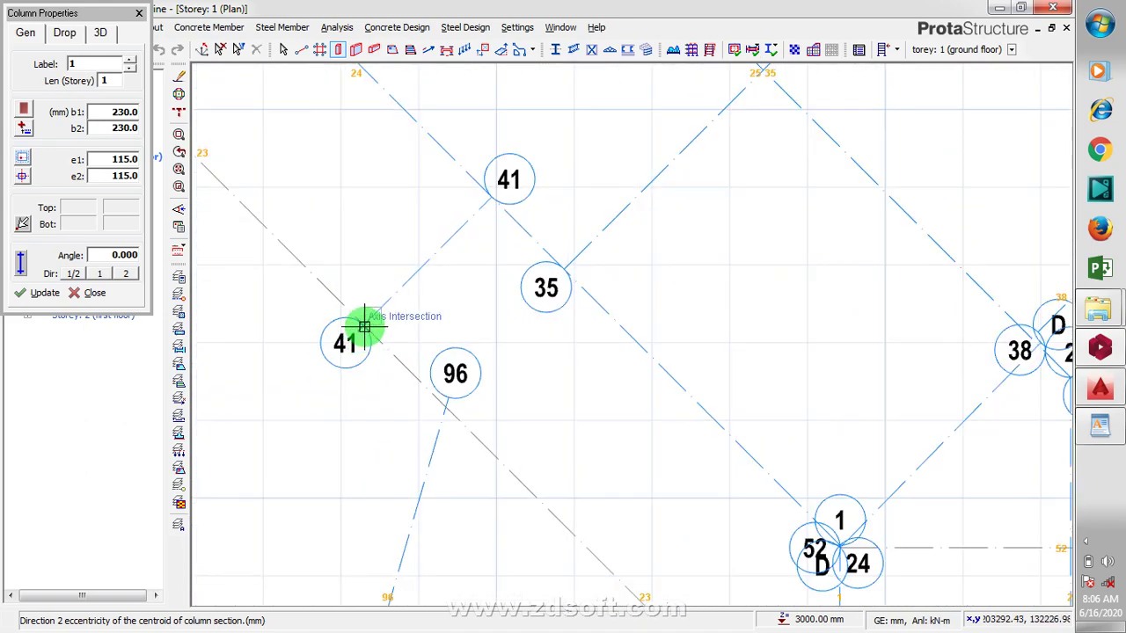
pyautogui.click(22, 180)
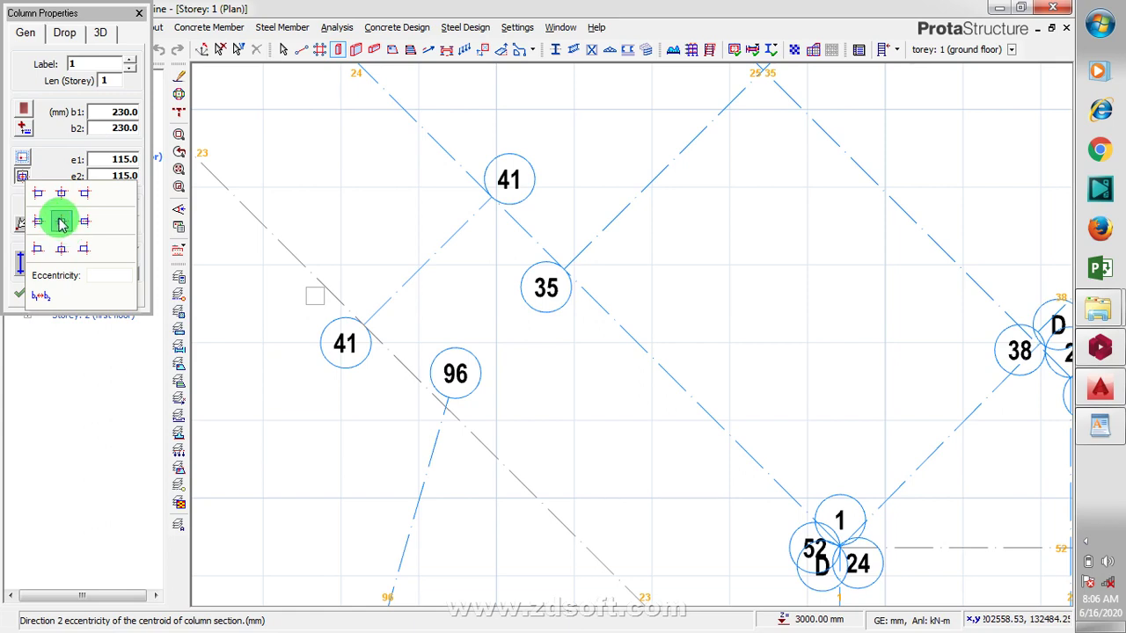
pyautogui.click(59, 222)
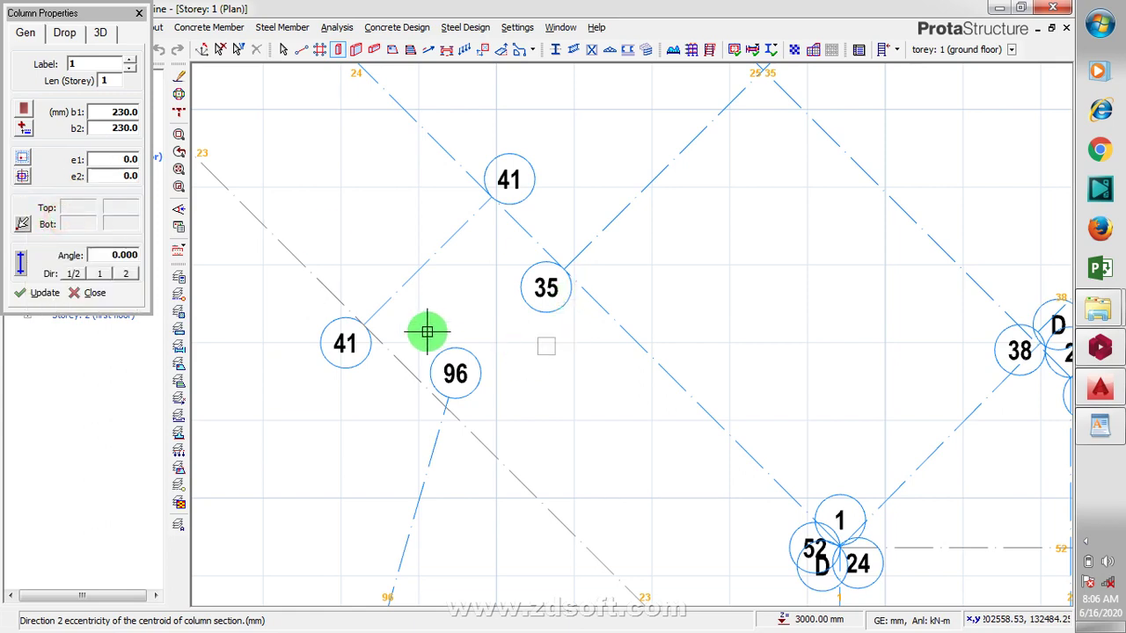
pyautogui.click(360, 364)
pyautogui.scroll(1, 360, 364)
pyautogui.scroll(1, 378, 371)
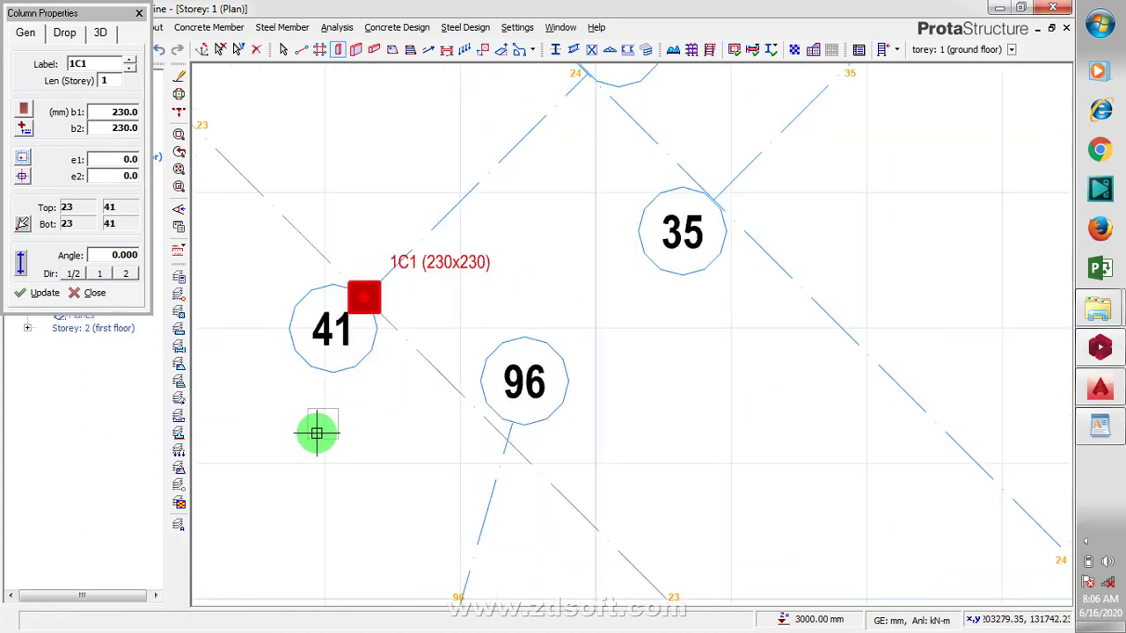
pyautogui.scroll(-2, 317, 432)
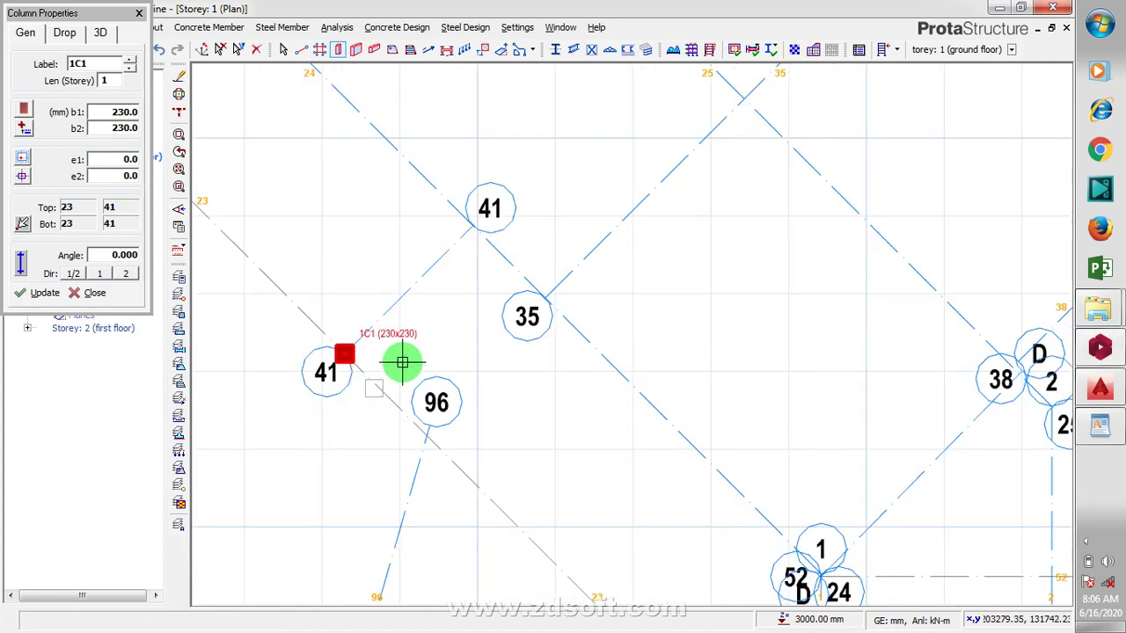
# Place further centred 230x230 columns at axis intersections 24/41, 24/35, 25/35 and 23/96
pyautogui.click(472, 225)
pyautogui.click(544, 289)
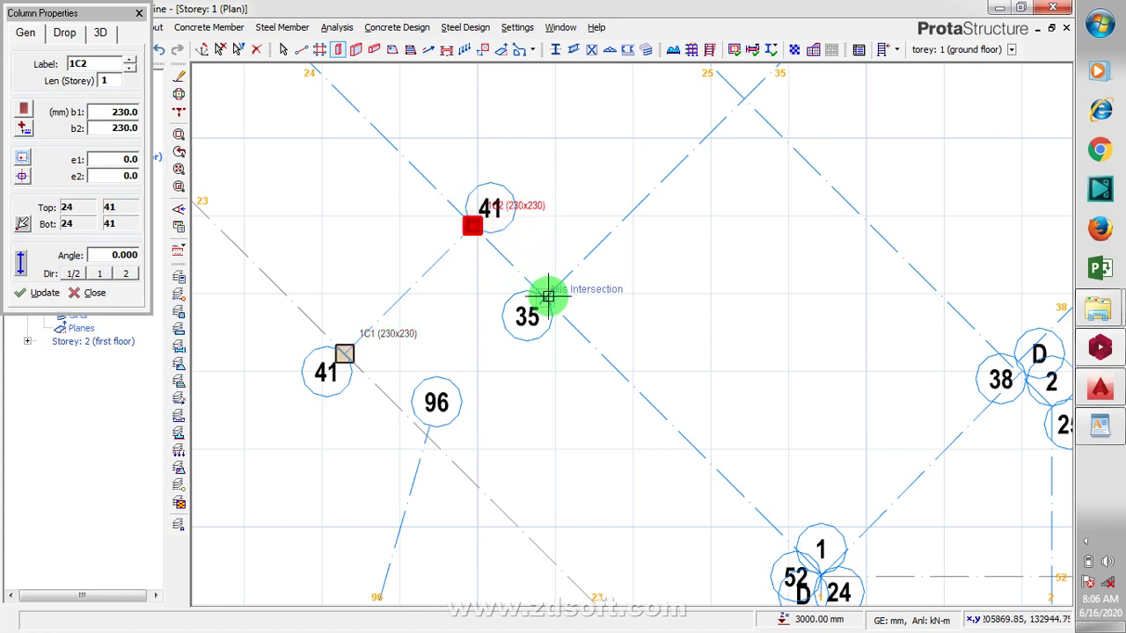
pyautogui.click(743, 97)
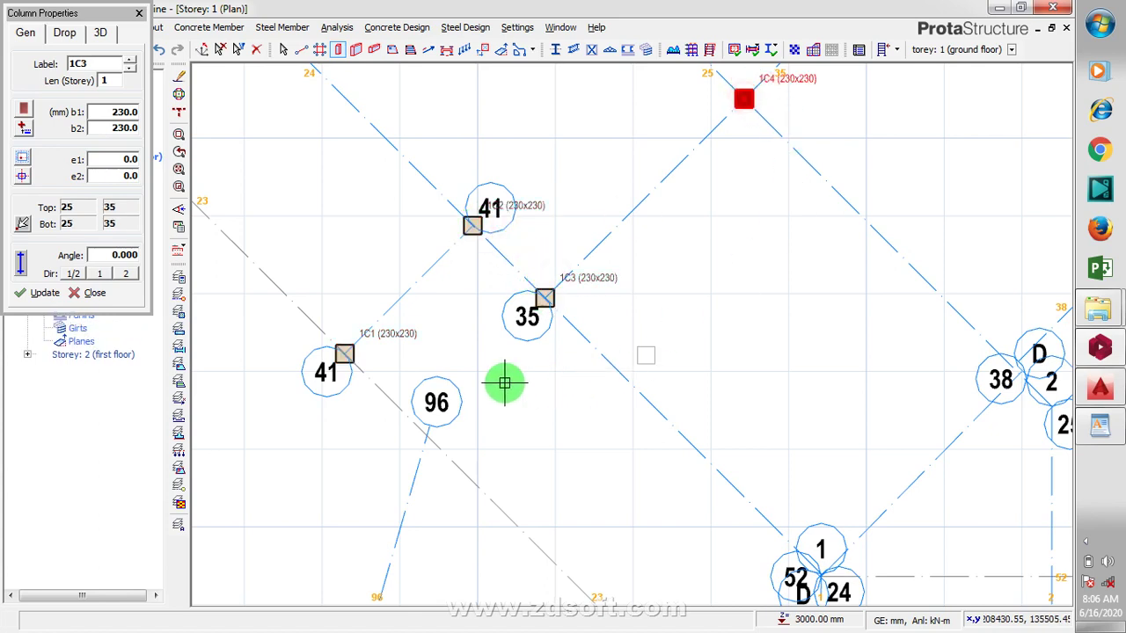
pyautogui.click(424, 423)
pyautogui.scroll(-2, 346, 367)
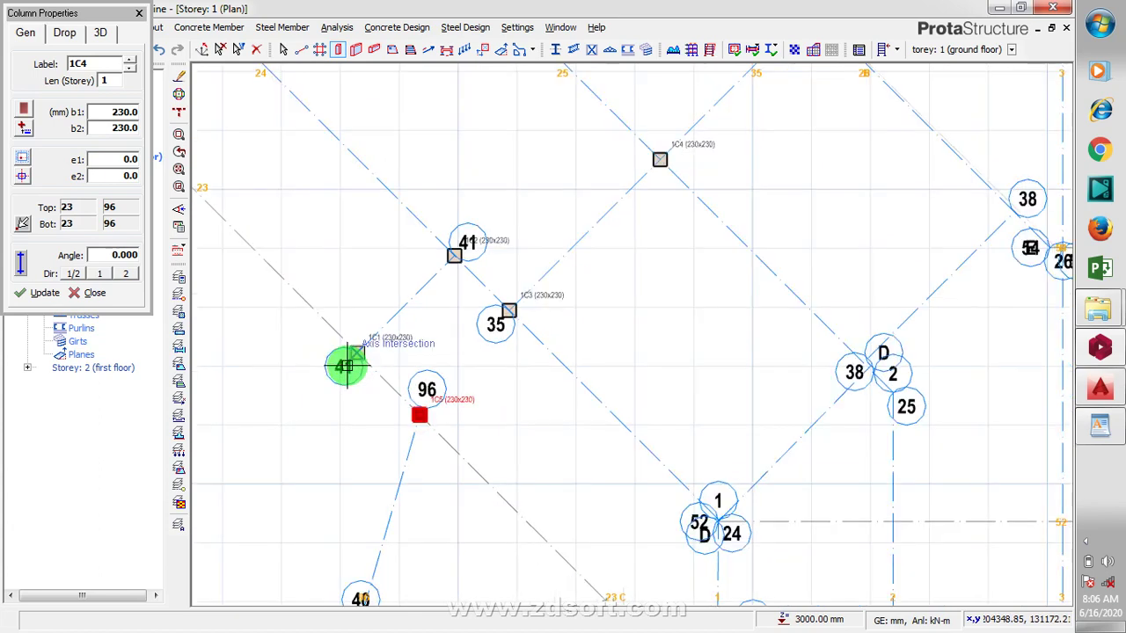
# Try a column at axes 36 and 40 with eccentricities e1 115 and e2 -115 mm, and delete it
pyautogui.click(22, 175)
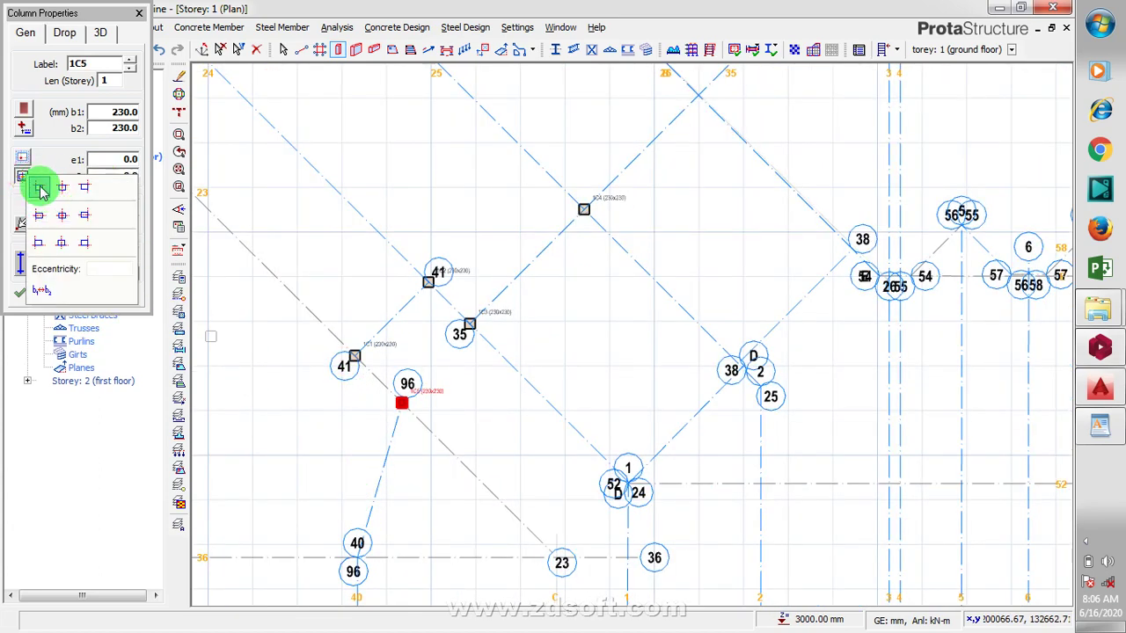
pyautogui.click(40, 188)
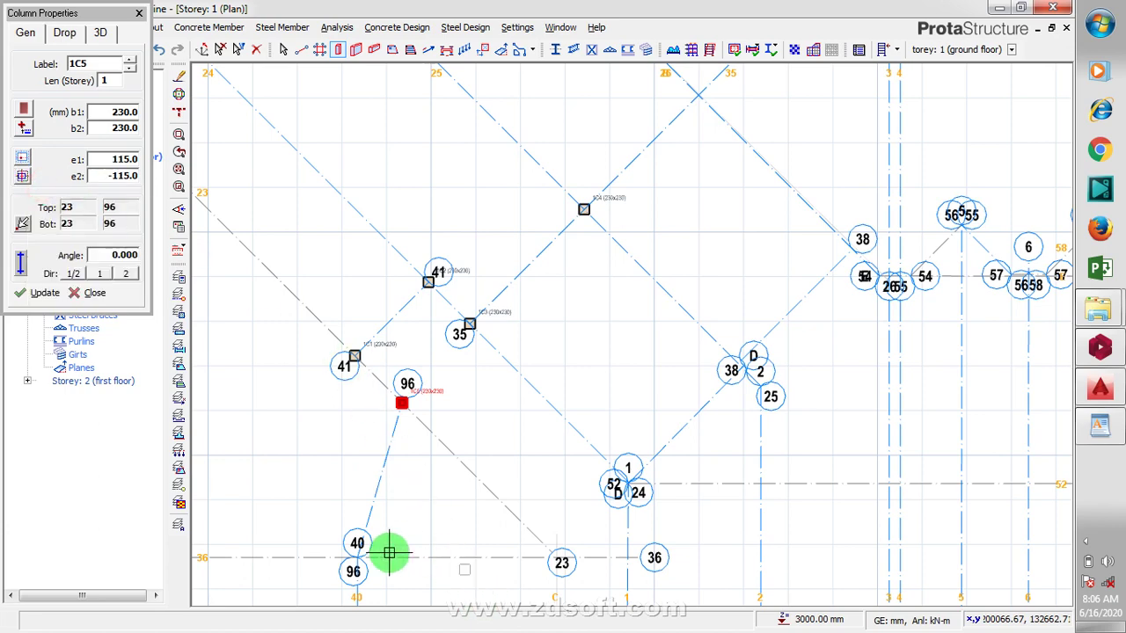
pyautogui.click(360, 563)
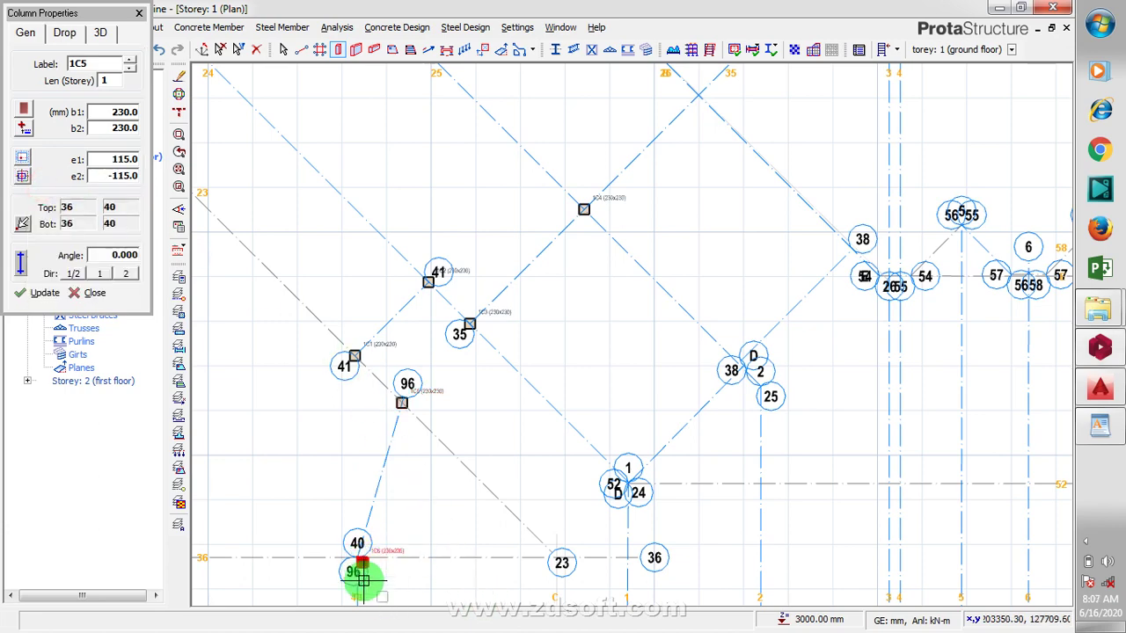
pyautogui.scroll(4, 357, 557)
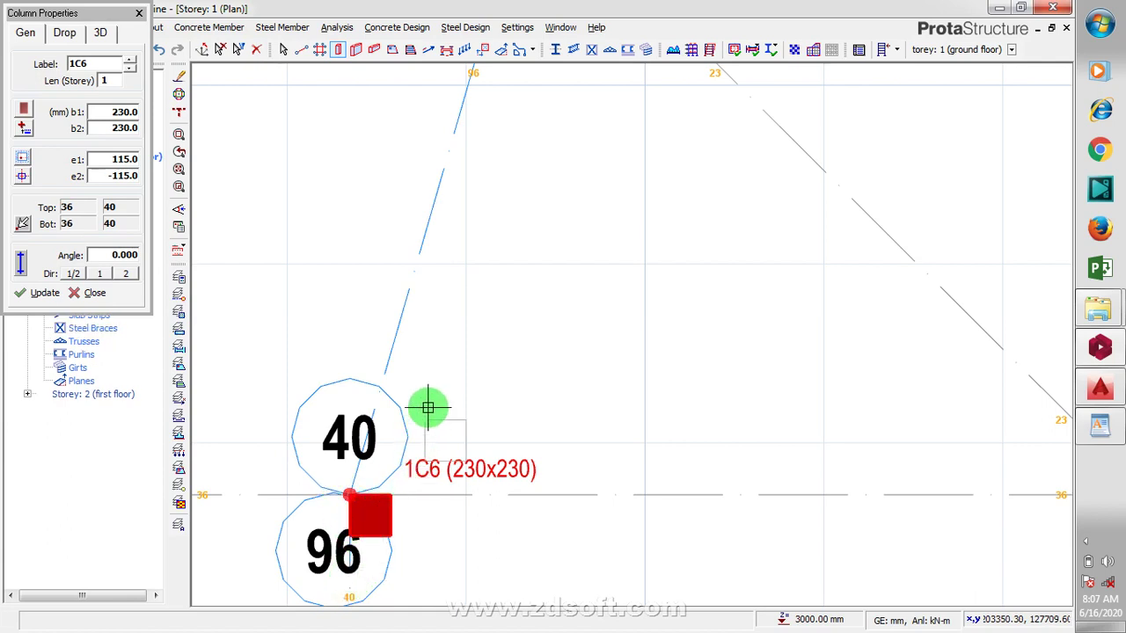
pyautogui.scroll(-2, 435, 405)
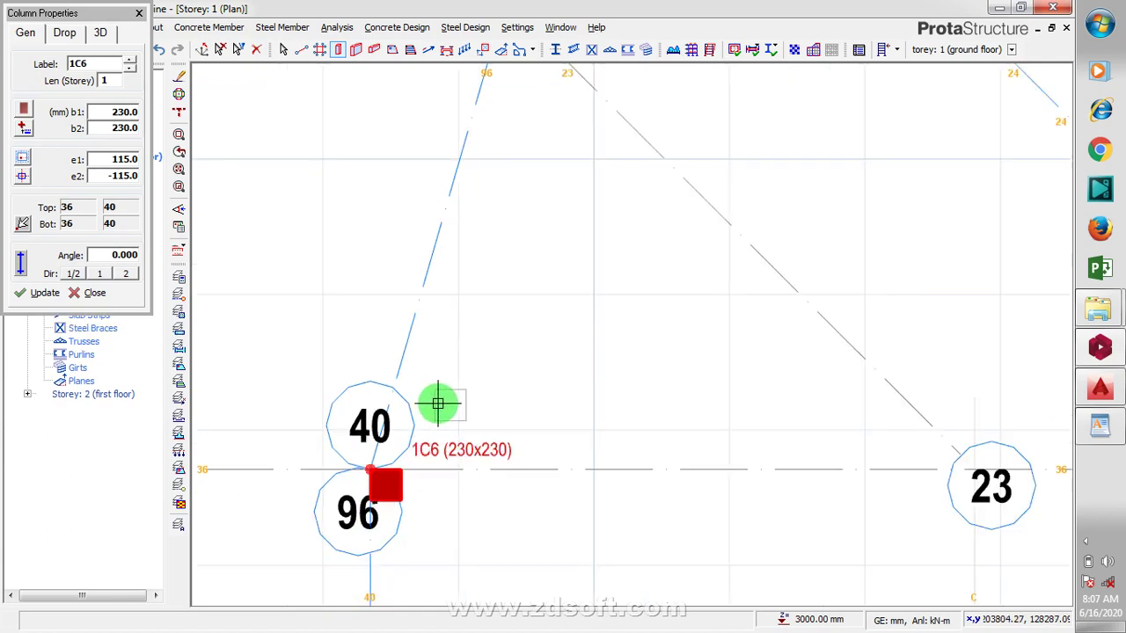
pyautogui.rightClick(399, 463)
pyautogui.click(464, 360)
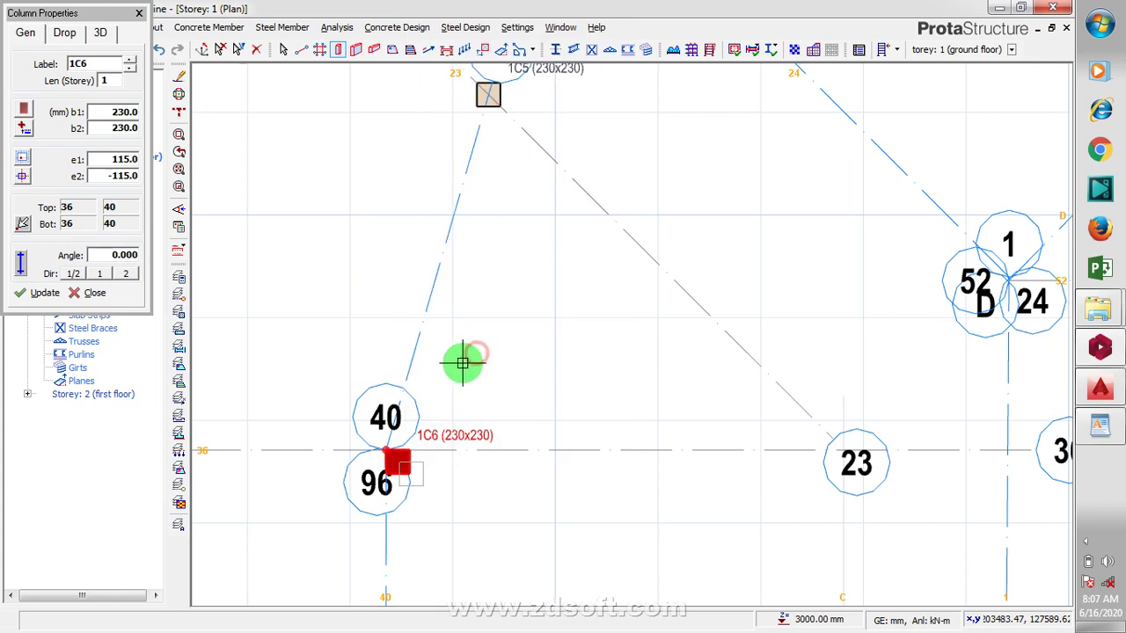
pyautogui.scroll(-1, 308, 440)
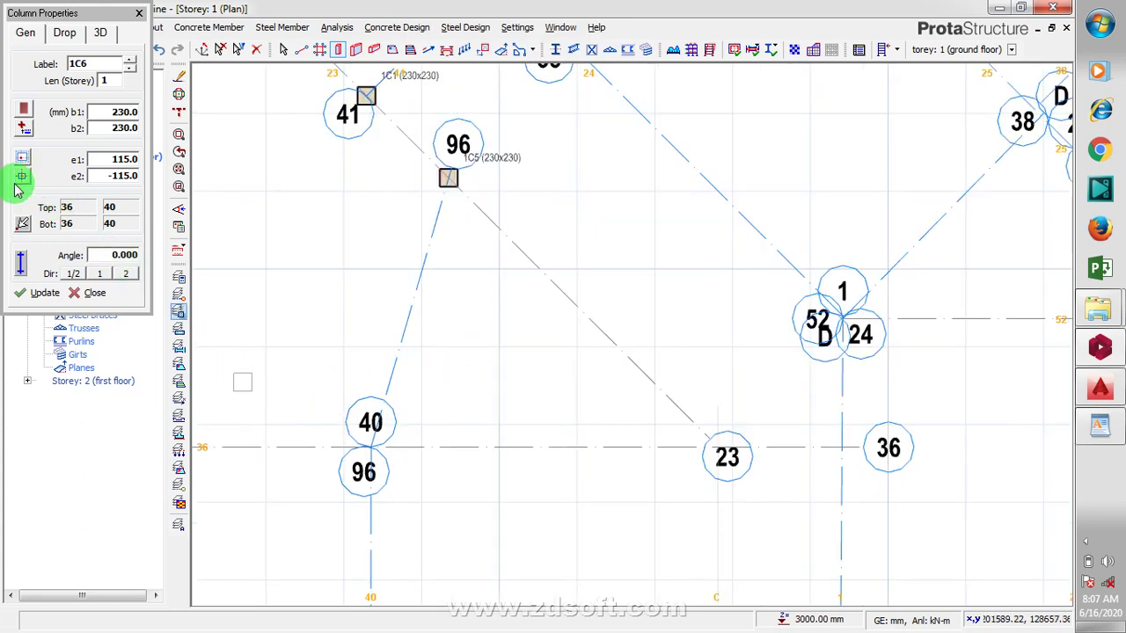
# Centre the new column's eccentricity and switch its section to the circular concrete shape D400-C from the section database
pyautogui.click(21, 178)
pyautogui.click(62, 223)
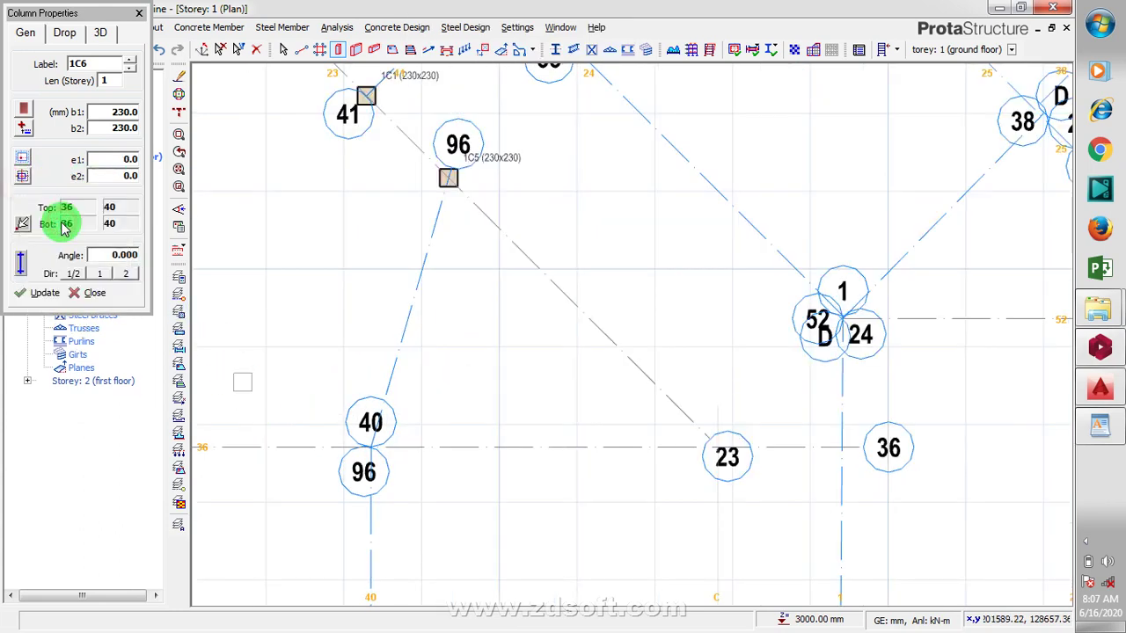
pyautogui.click(23, 111)
pyautogui.moveTo(21, 111)
pyautogui.mouseDown()
pyautogui.moveTo(28, 166)
pyautogui.moveTo(29, 110)
pyautogui.mouseUp()
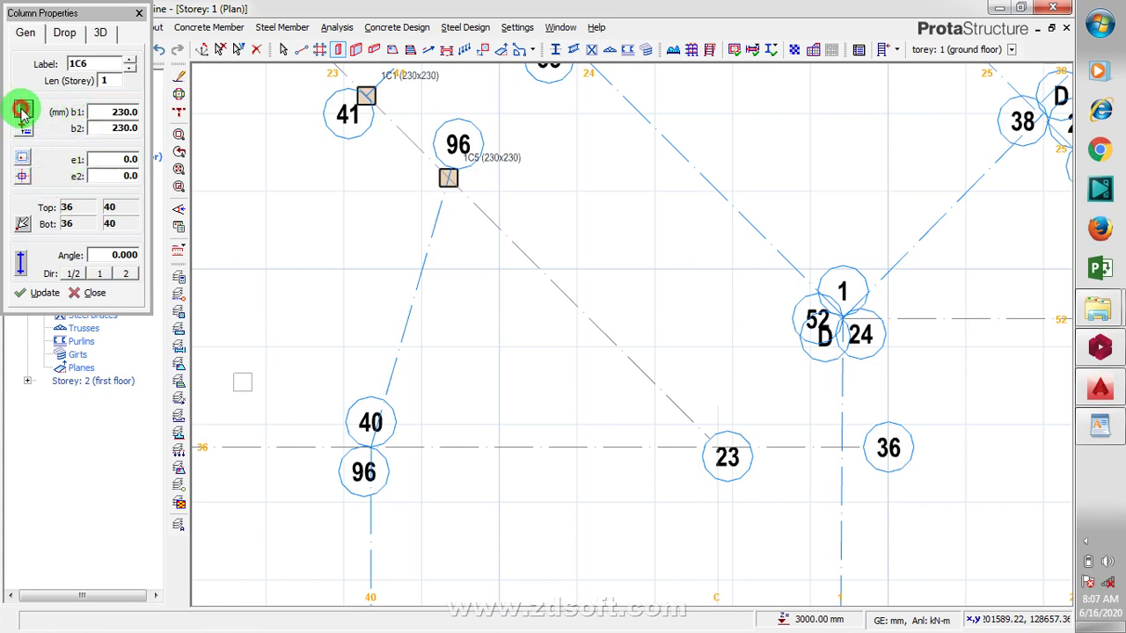
pyautogui.click(24, 111)
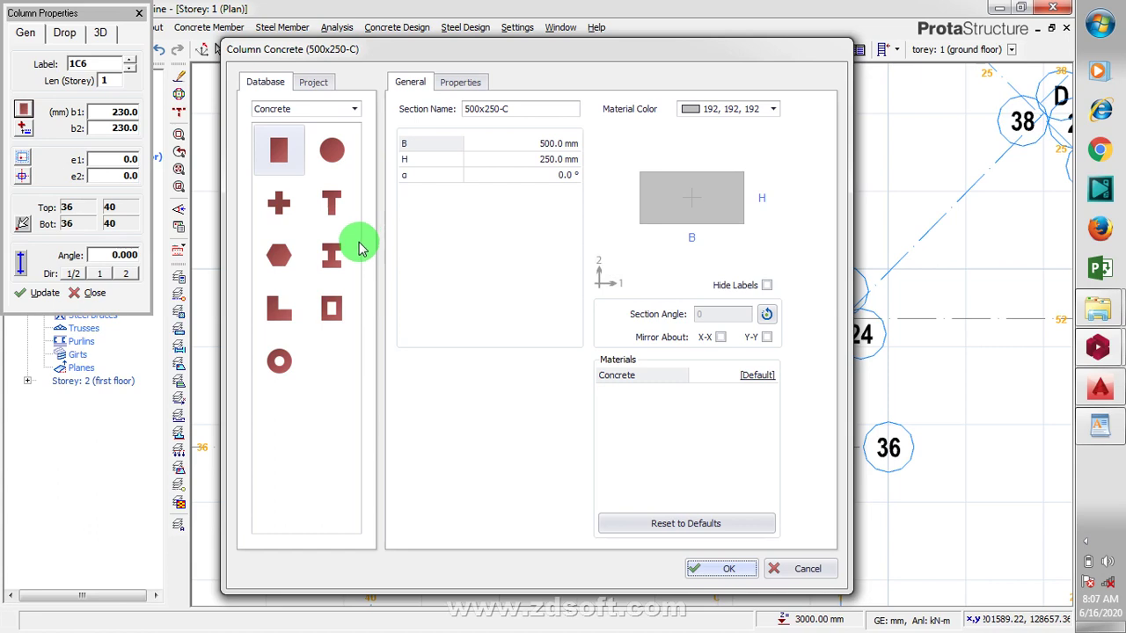
pyautogui.click(339, 169)
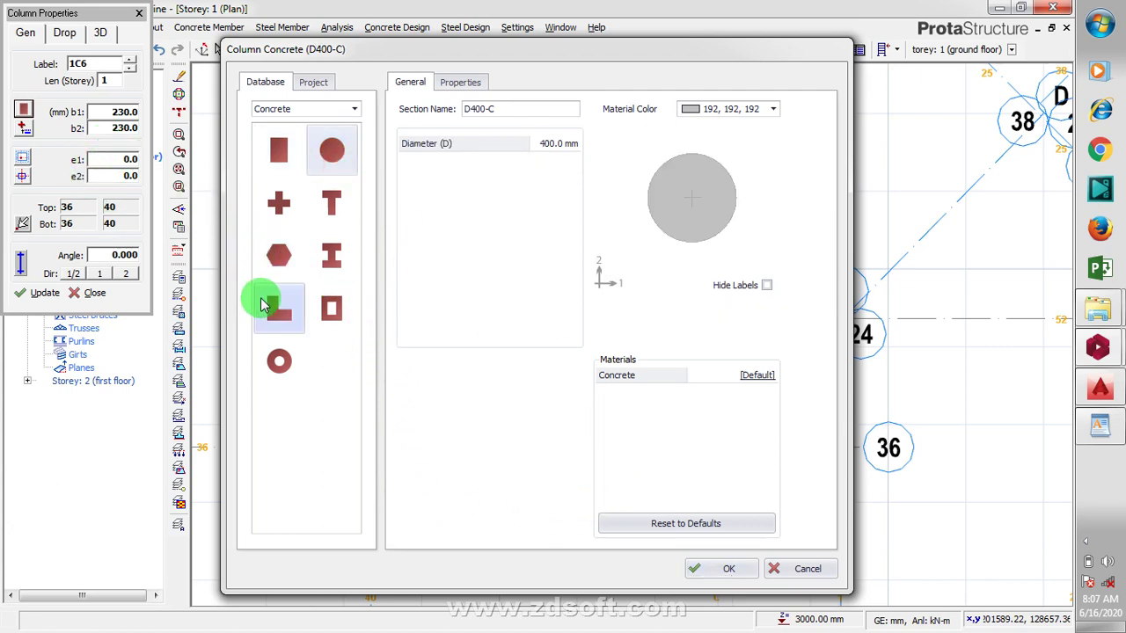
pyautogui.click(723, 572)
# Set the circular column's section sizes b1 and b2 to 230 mm
pyautogui.moveTo(101, 111); pyautogui.dragTo(125, 112)
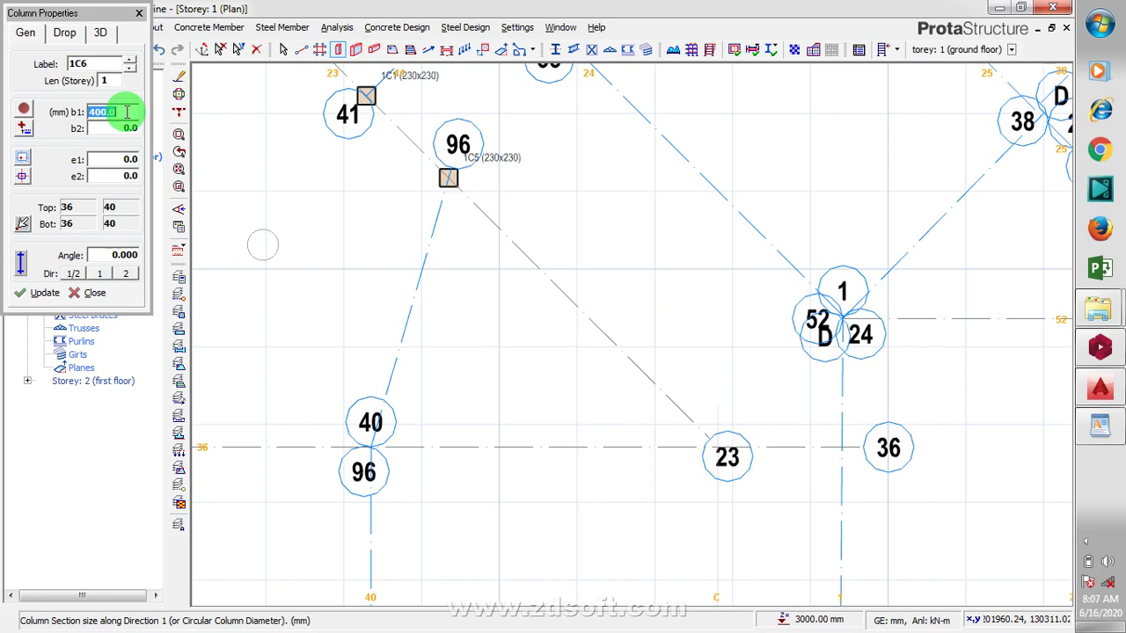
pyautogui.write('230')
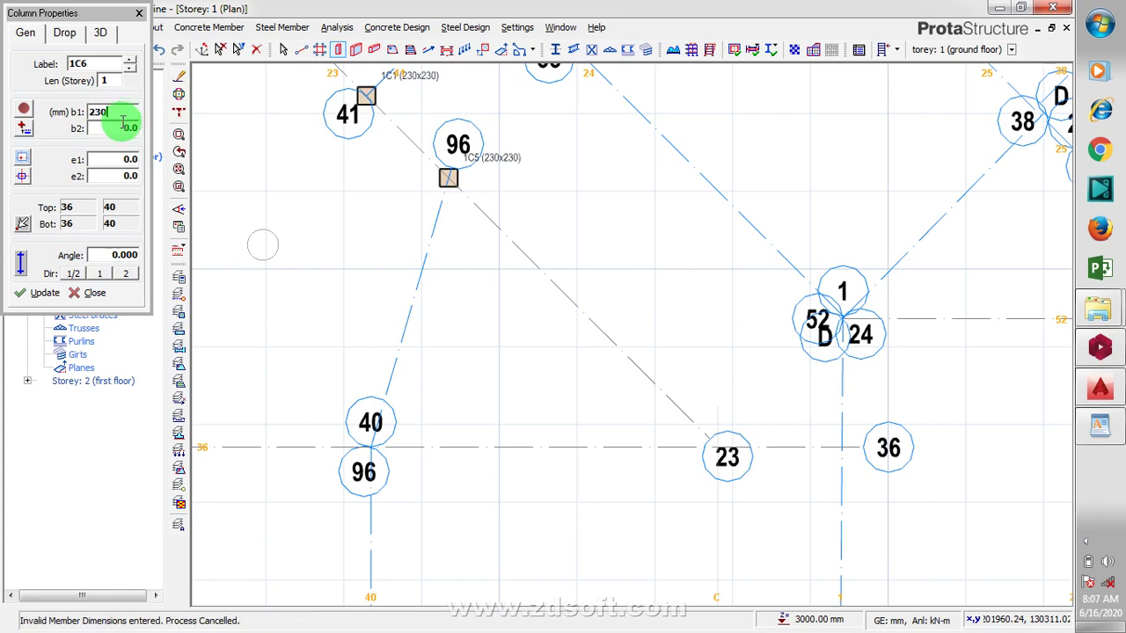
pyautogui.click(103, 160)
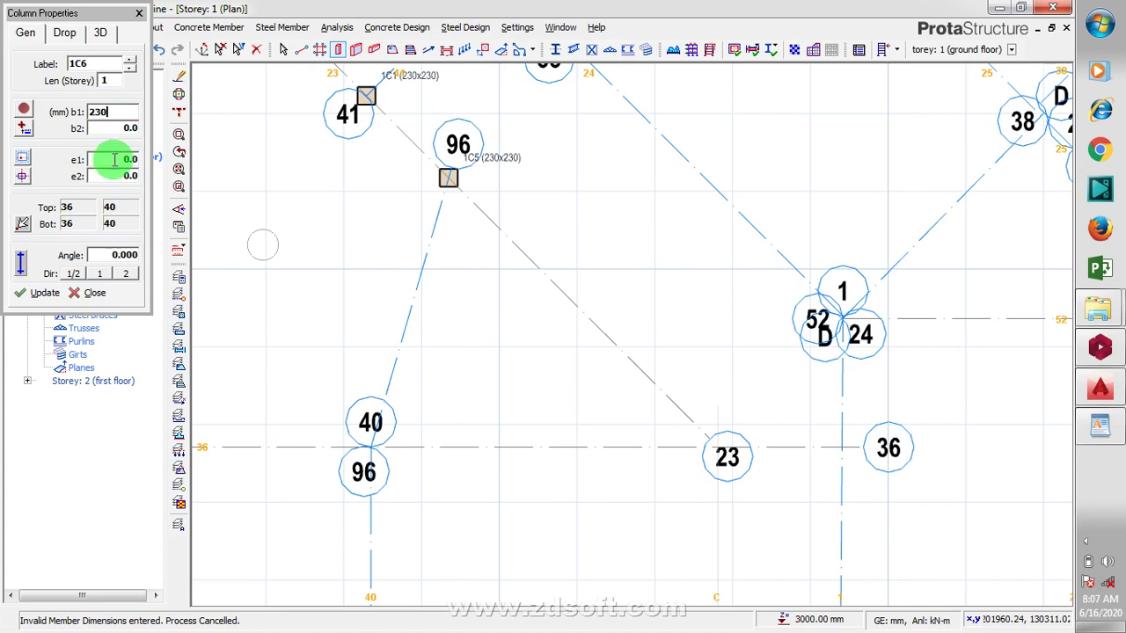
pyautogui.click(115, 128)
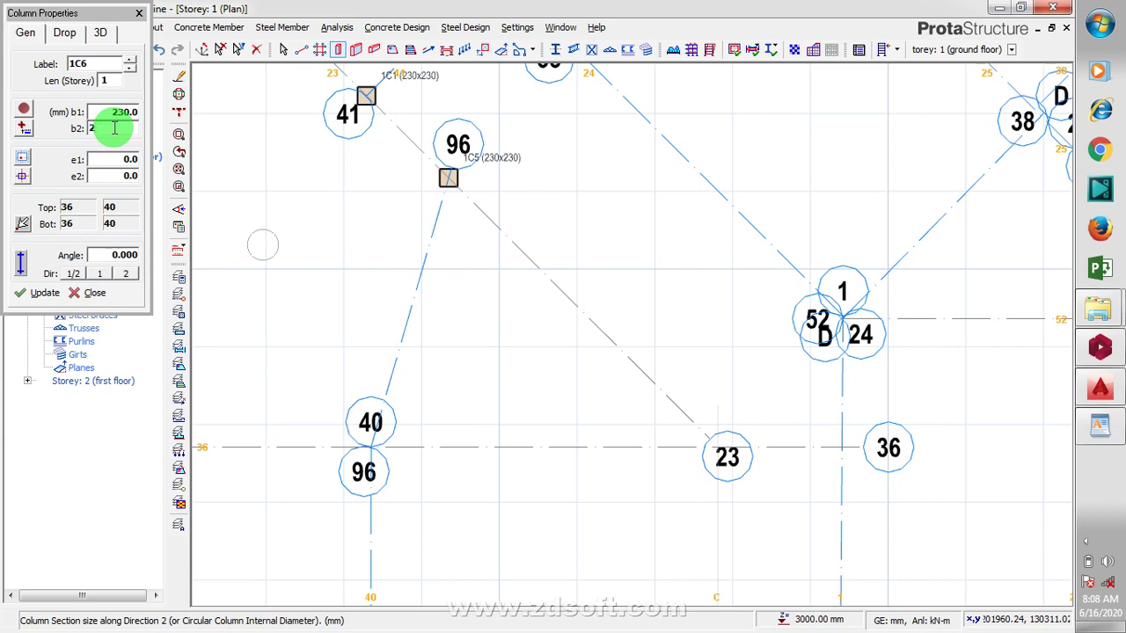
pyautogui.write('230')
# Set the circular column's eccentricities e1 and e2 to 115 mm each
pyautogui.click(111, 159)
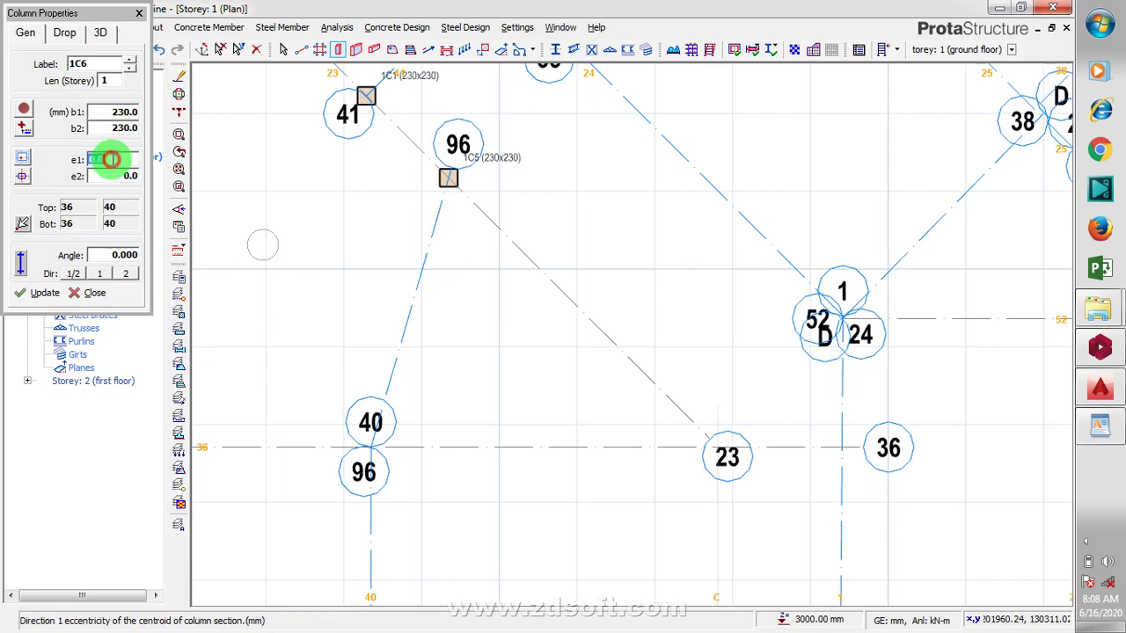
pyautogui.write('115')
pyautogui.click(110, 179)
pyautogui.write('115')
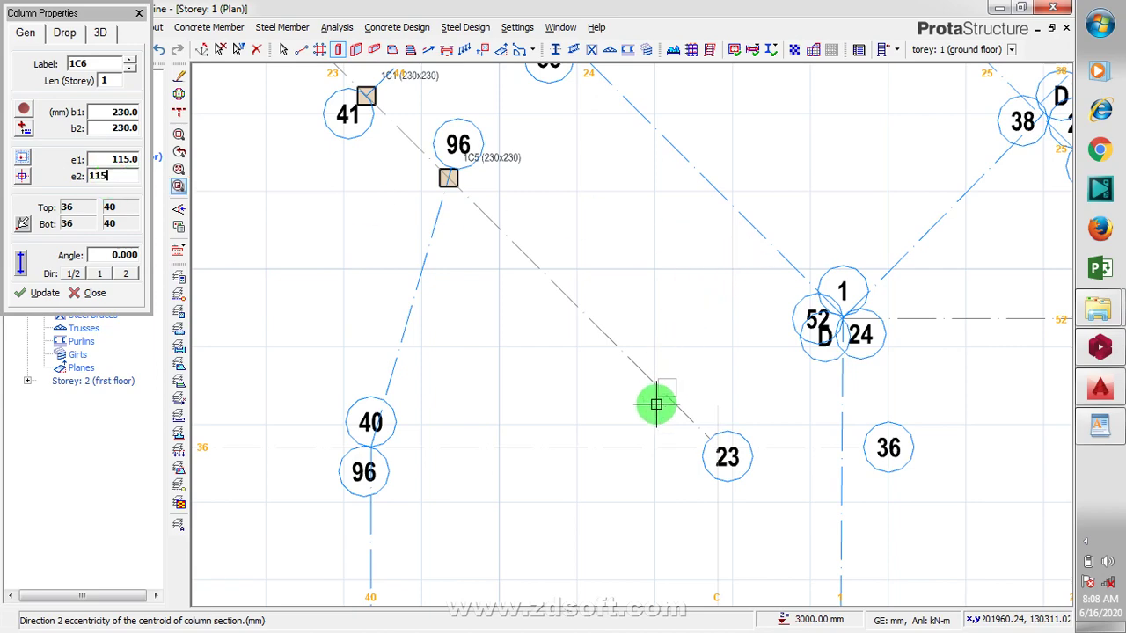
# Switch to the AutoCAD drawing to examine the round columns around the entrance porch, and return to ProtaStructure
pyautogui.scroll(-3, 593, 402)
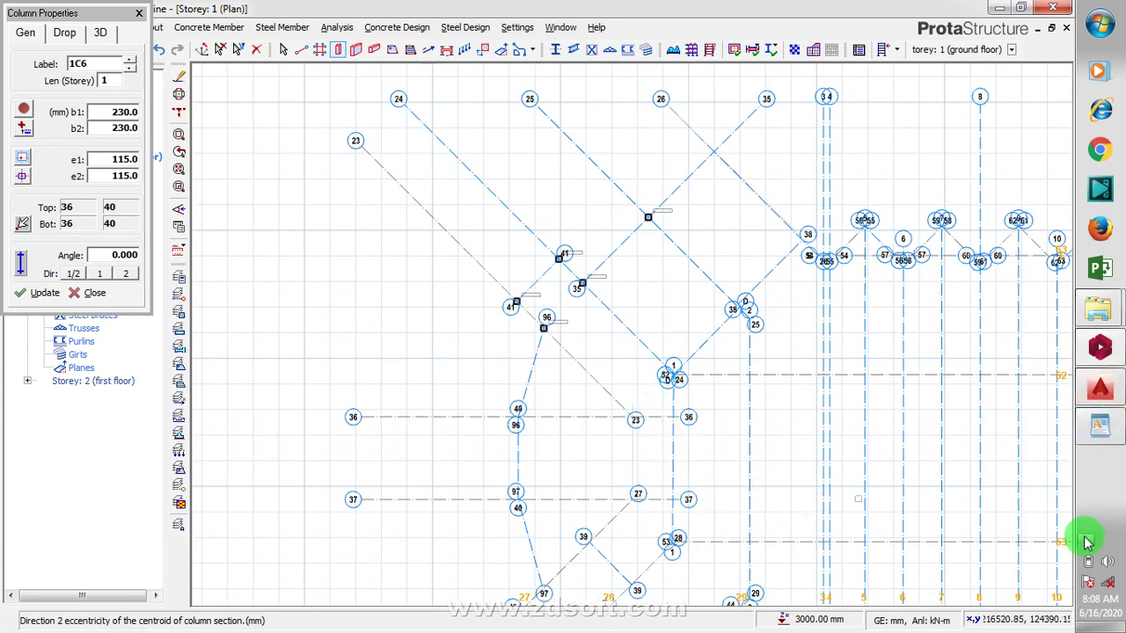
pyautogui.click(1105, 393)
pyautogui.scroll(5, 435, 312)
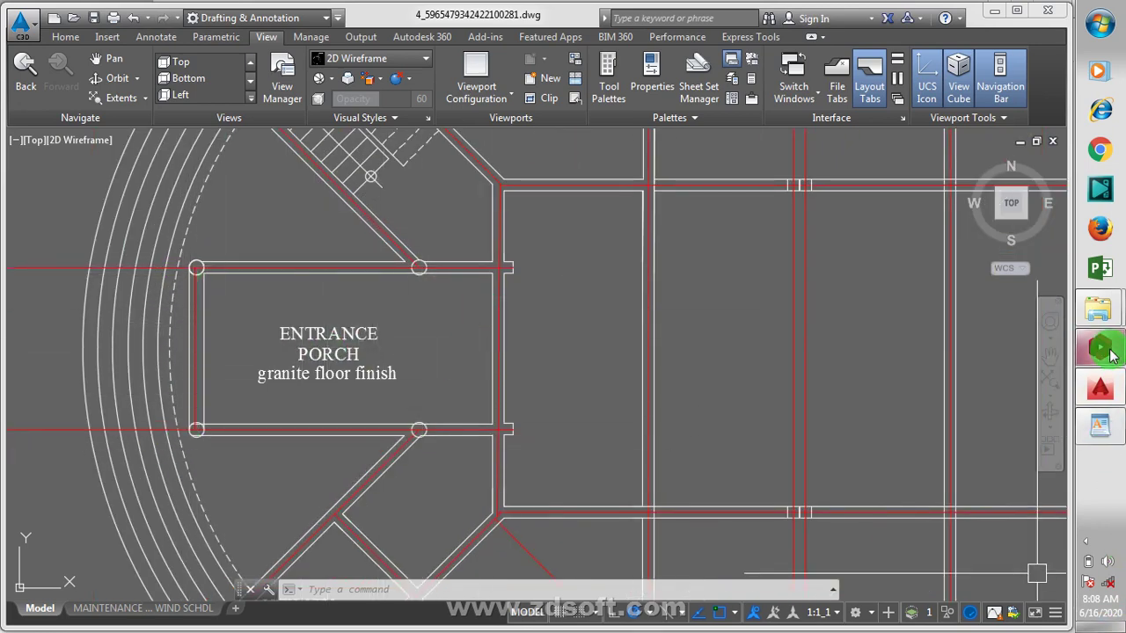
pyautogui.moveTo(1110, 352)
pyautogui.click(993, 355)
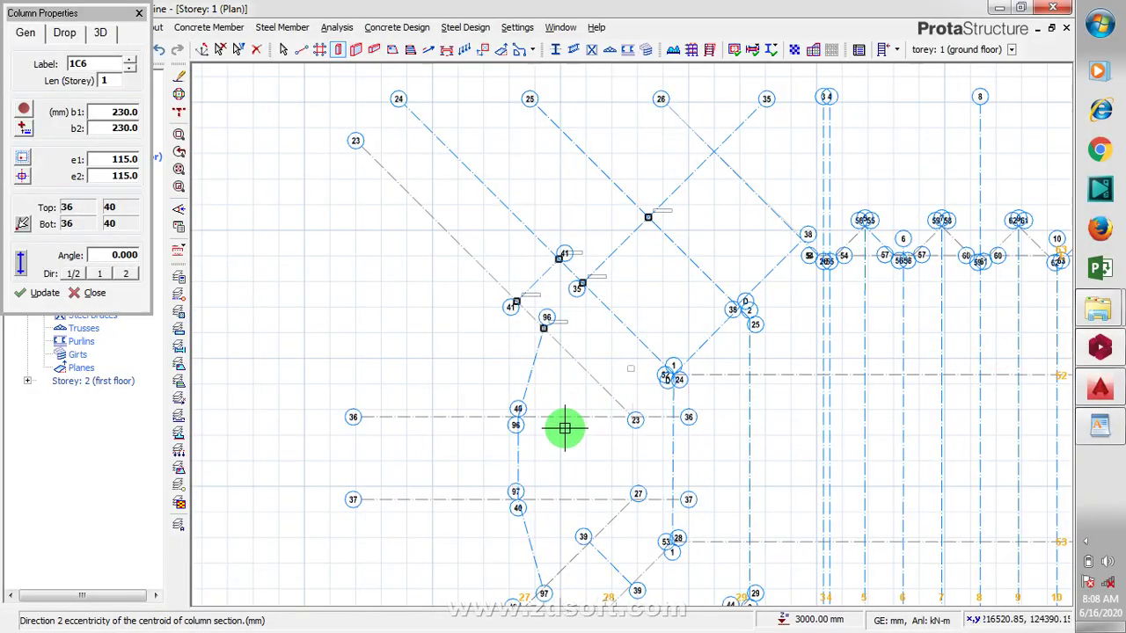
# Place a column with 115 mm eccentricities at the intersection of axes 36 and 40
pyautogui.scroll(5, 519, 431)
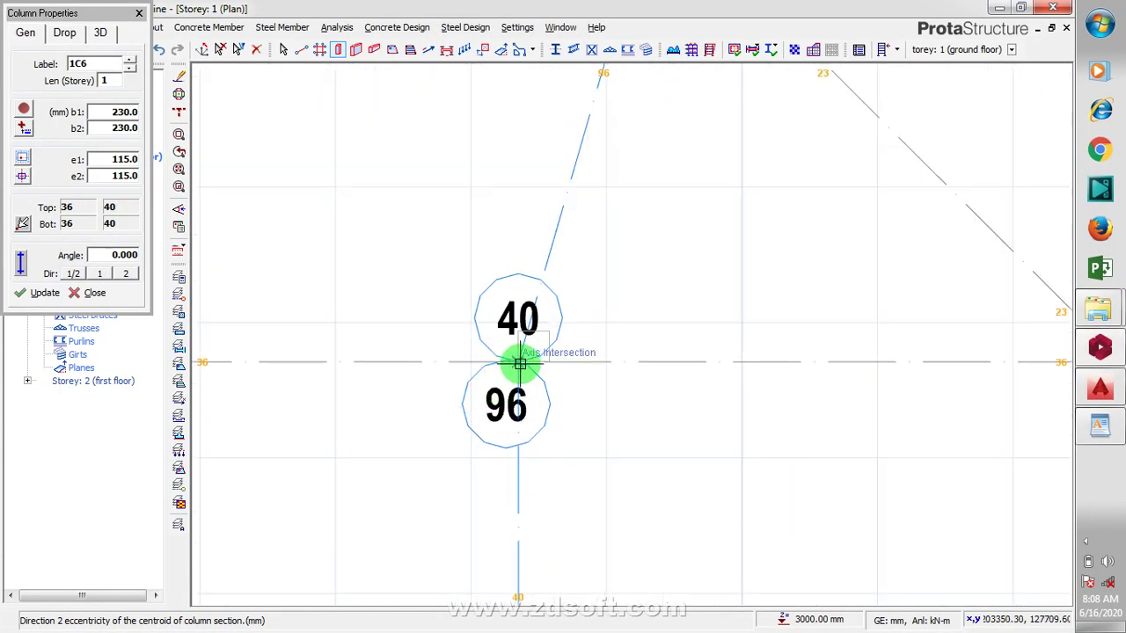
pyautogui.scroll(1, 520, 363)
pyautogui.click(517, 361)
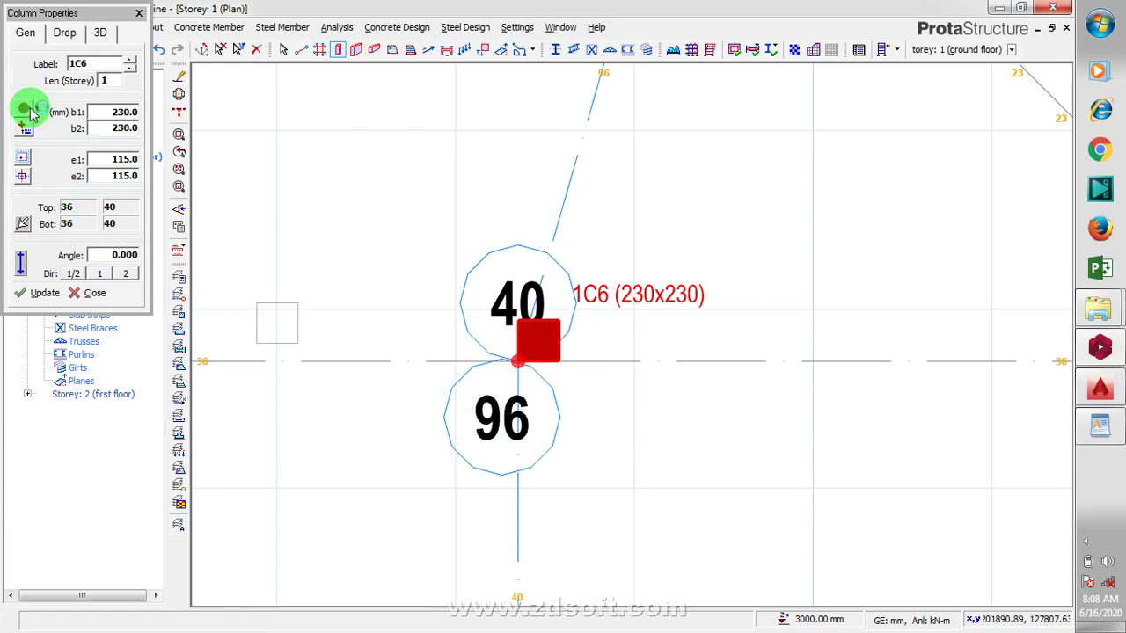
# Set the column's eccentricity to centred on both axes and try placing it again at the intersection of axes 36 and 40
pyautogui.click(24, 159)
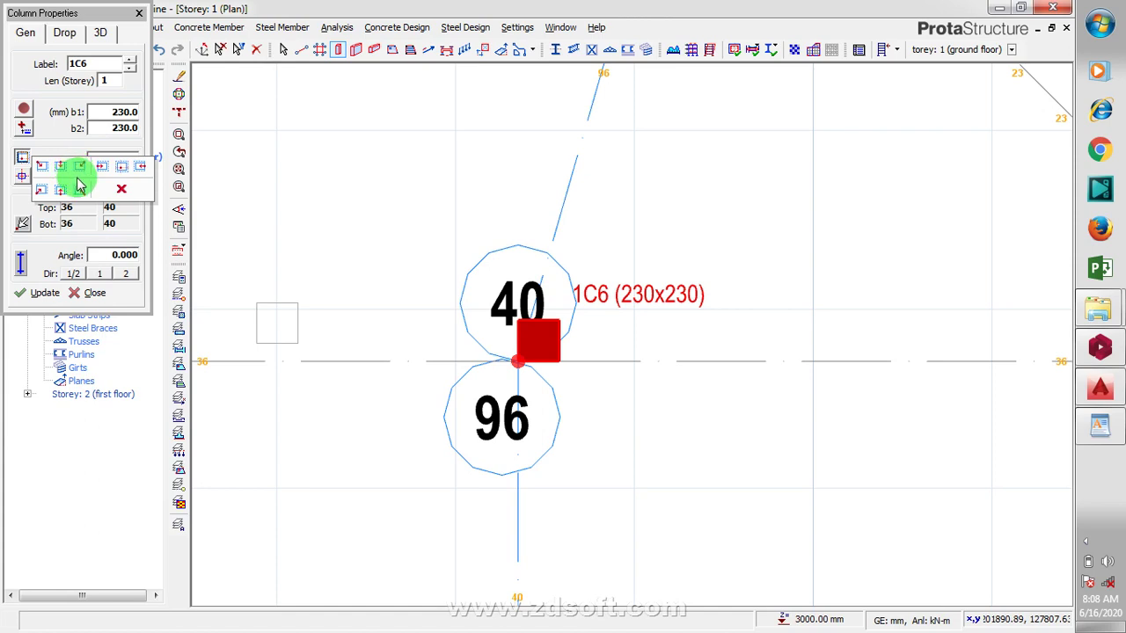
pyautogui.click(19, 178)
pyautogui.click(24, 181)
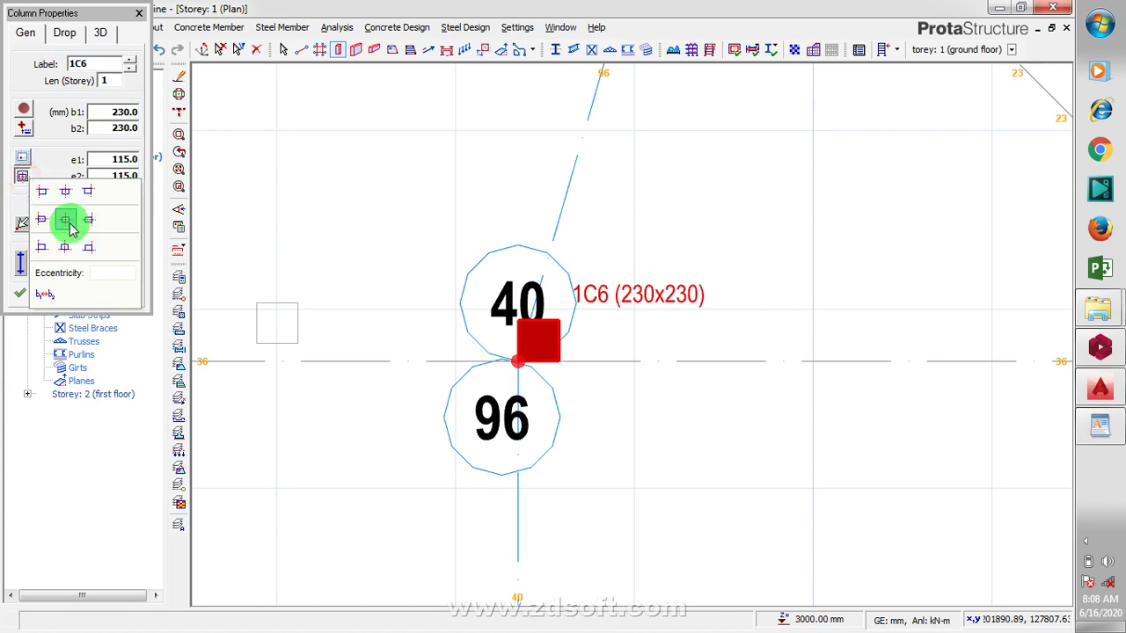
pyautogui.click(73, 224)
pyautogui.click(521, 362)
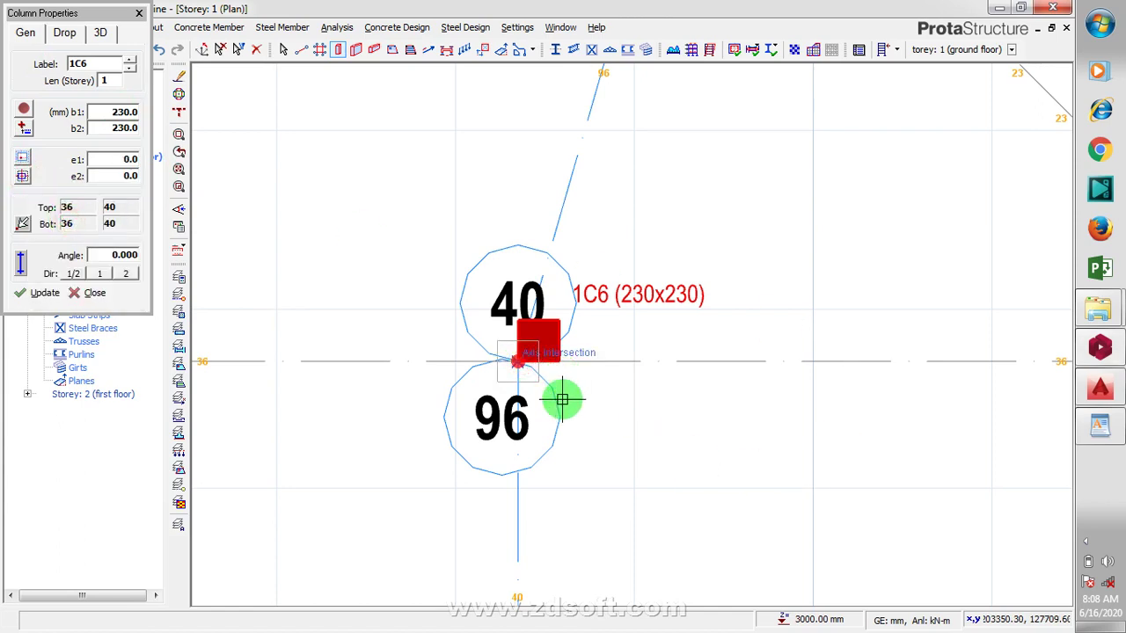
# Delete the offset 230 x 230 mm column with 115 mm eccentricities at the intersection of axes 36 and 40
pyautogui.press('Escape')
pyautogui.click(565, 351)
pyautogui.rightClick(564, 350)
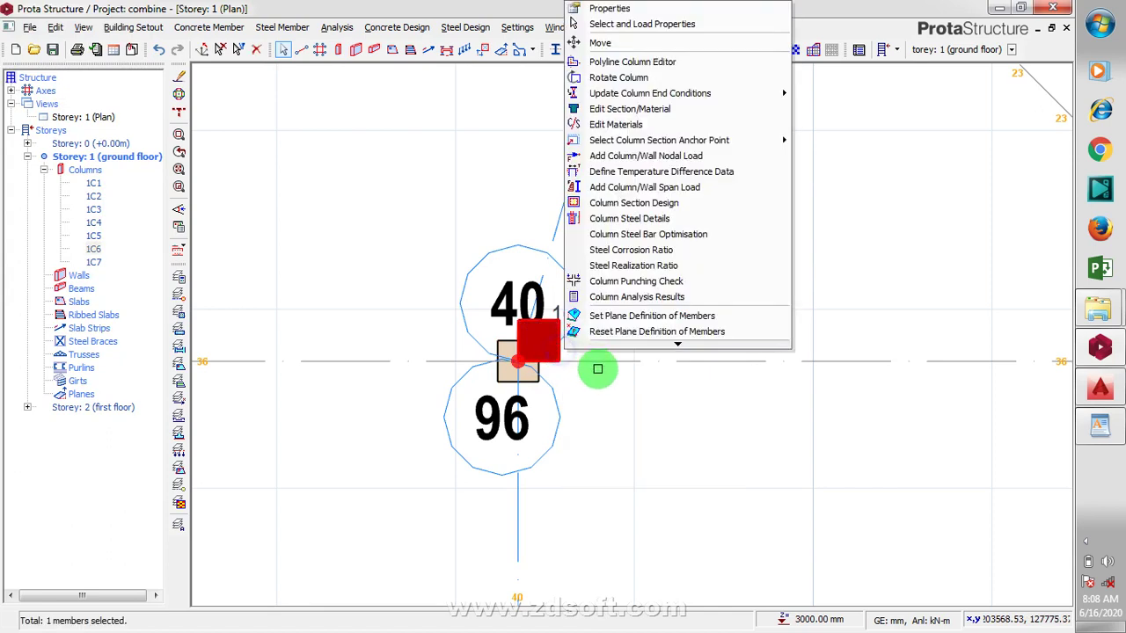
pyautogui.moveTo(673, 346)
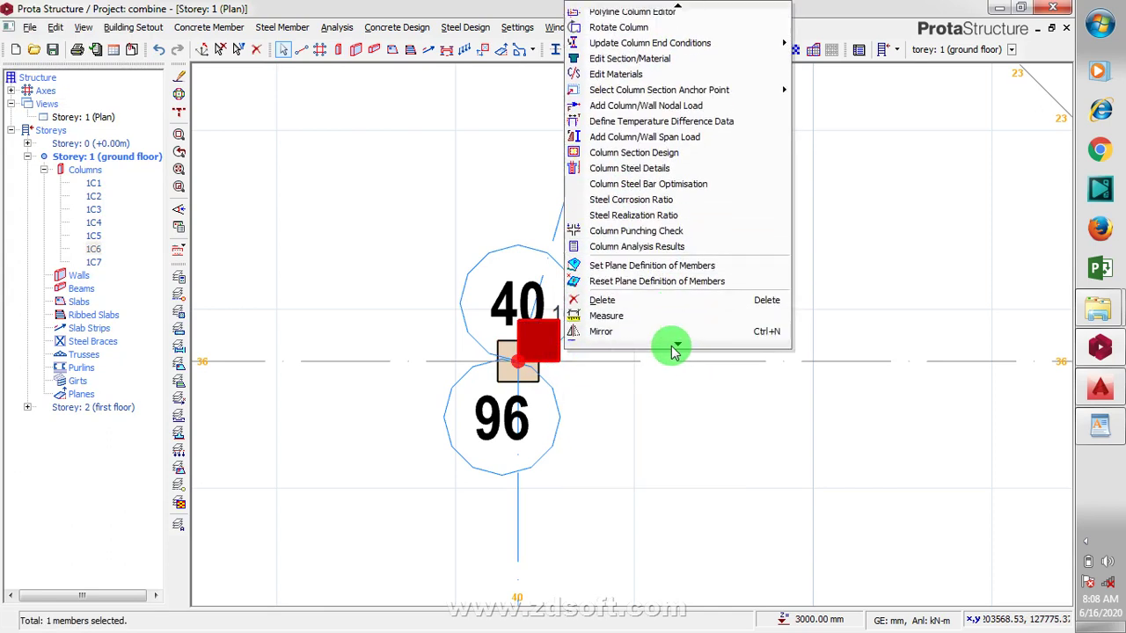
pyautogui.click(659, 287)
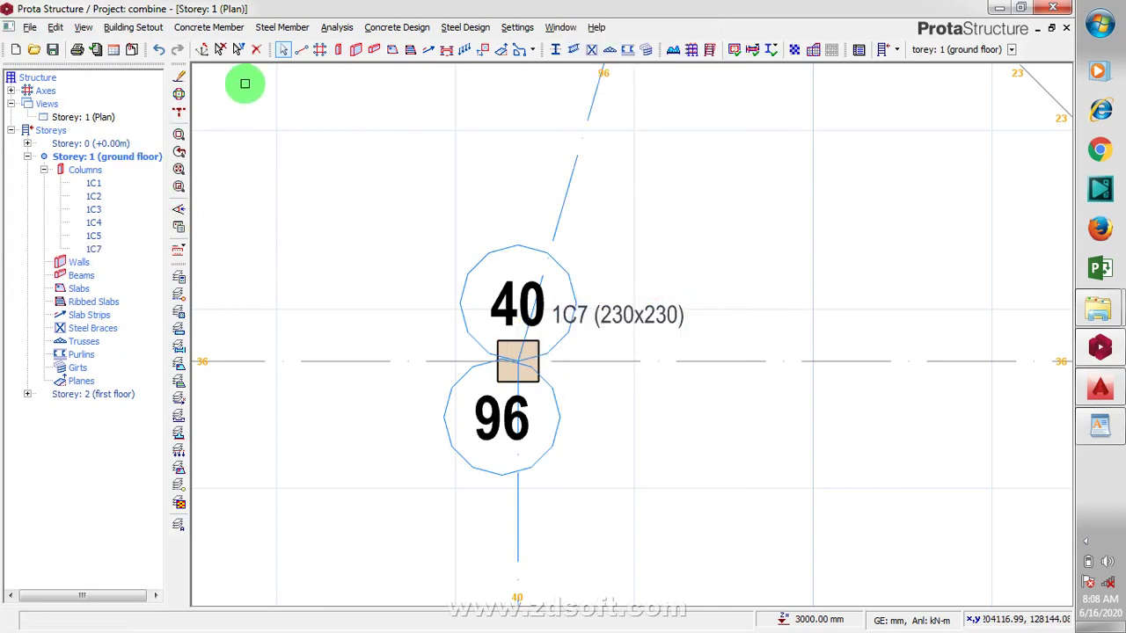
pyautogui.click(1085, 542)
pyautogui.rightClick(1017, 528)
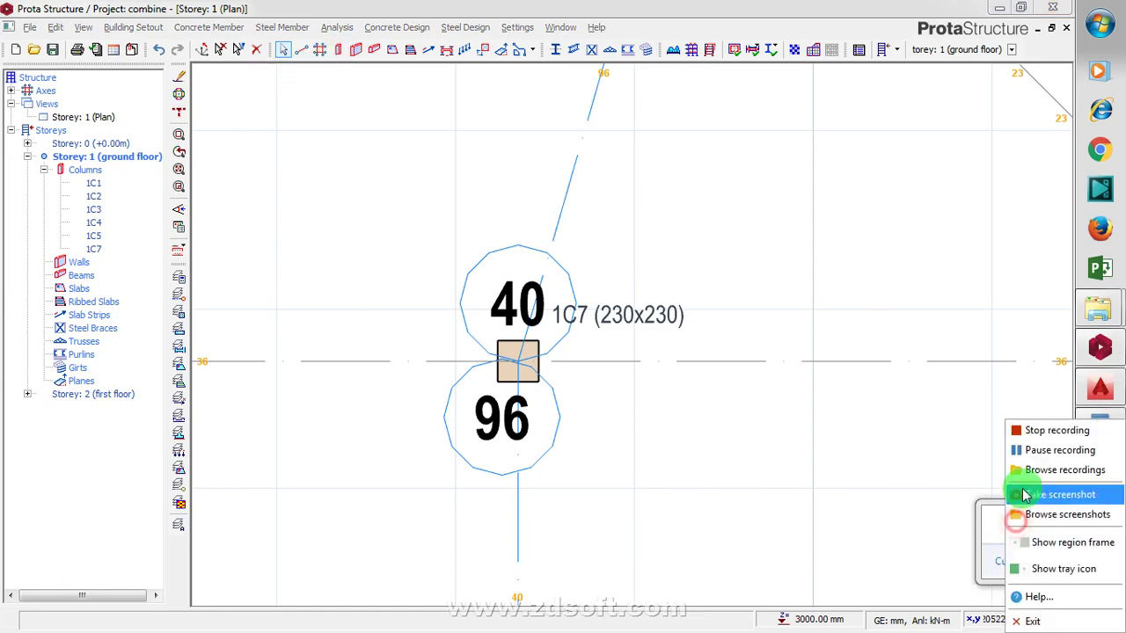
pyautogui.click(1037, 448)
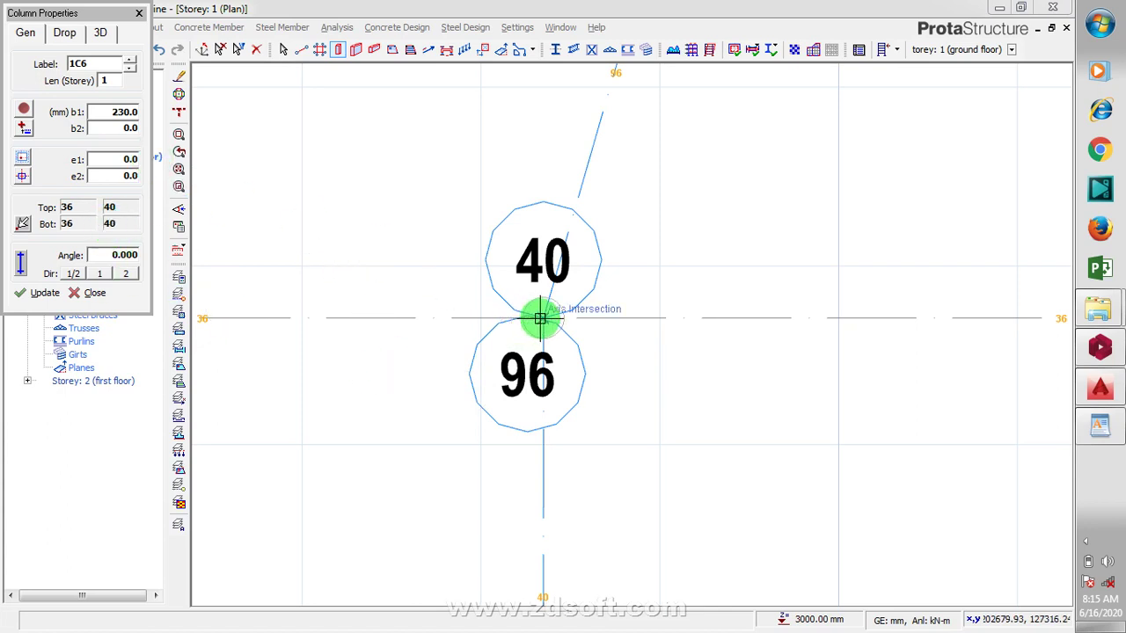
# Place centred circular columns of 230 mm diameter where axes 36 and 37 each cross axes 40 and C
pyautogui.click(488, 347)
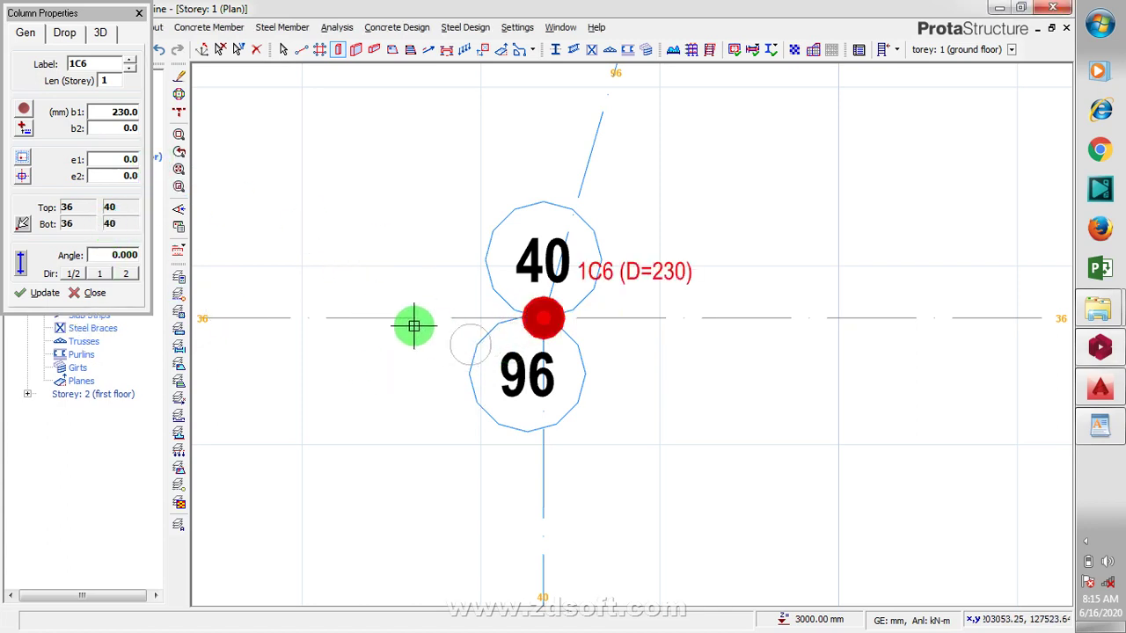
pyautogui.scroll(-2, 388, 260)
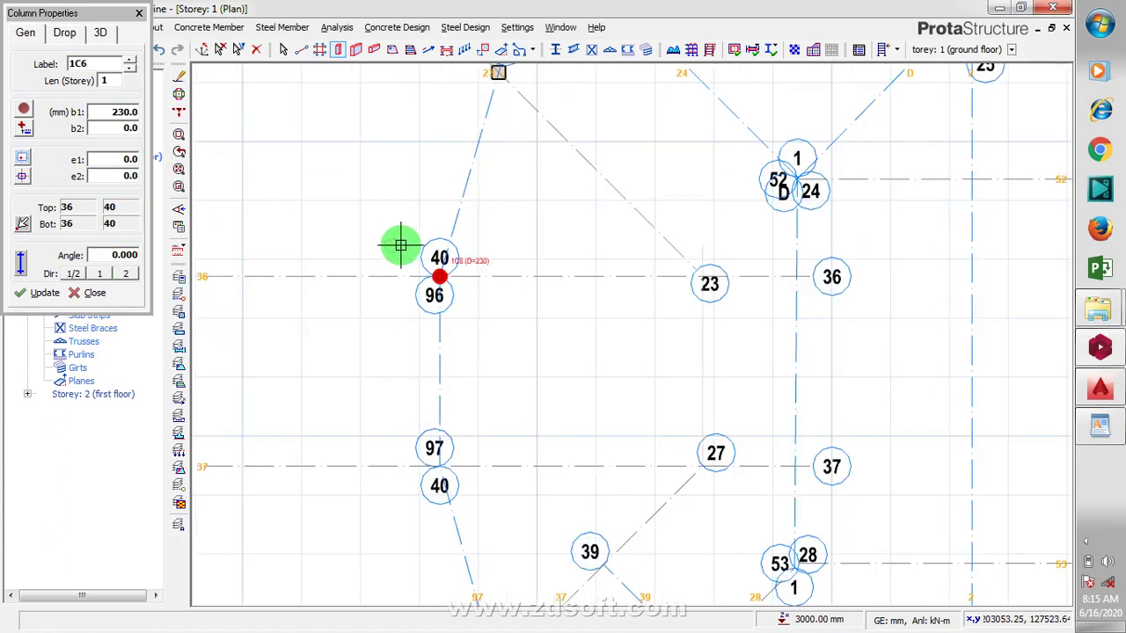
pyautogui.click(440, 466)
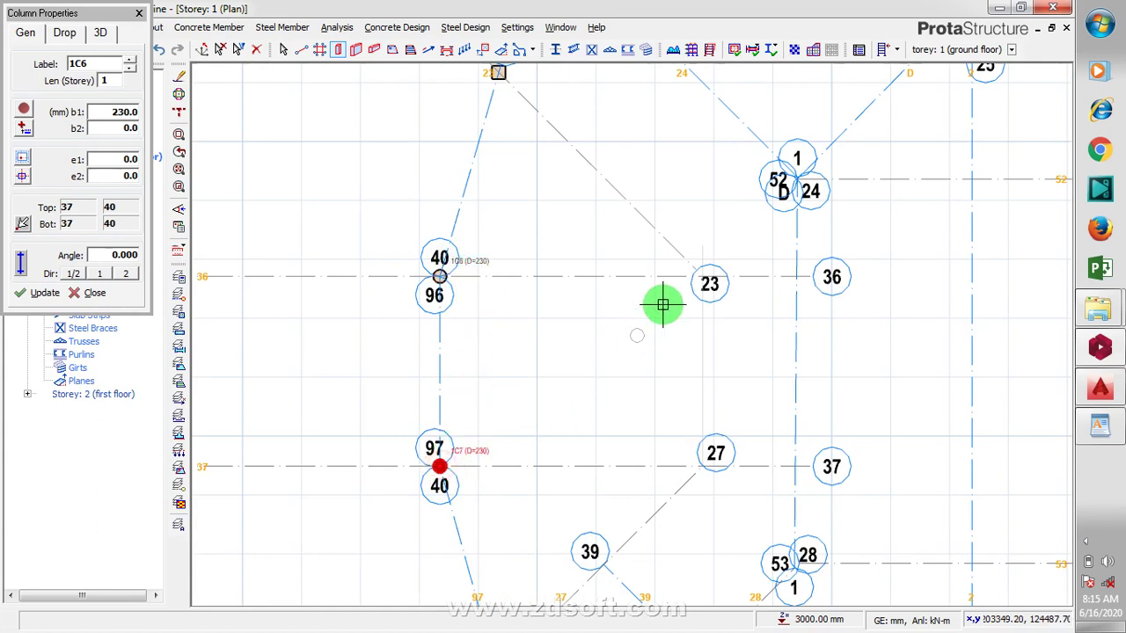
pyautogui.click(706, 280)
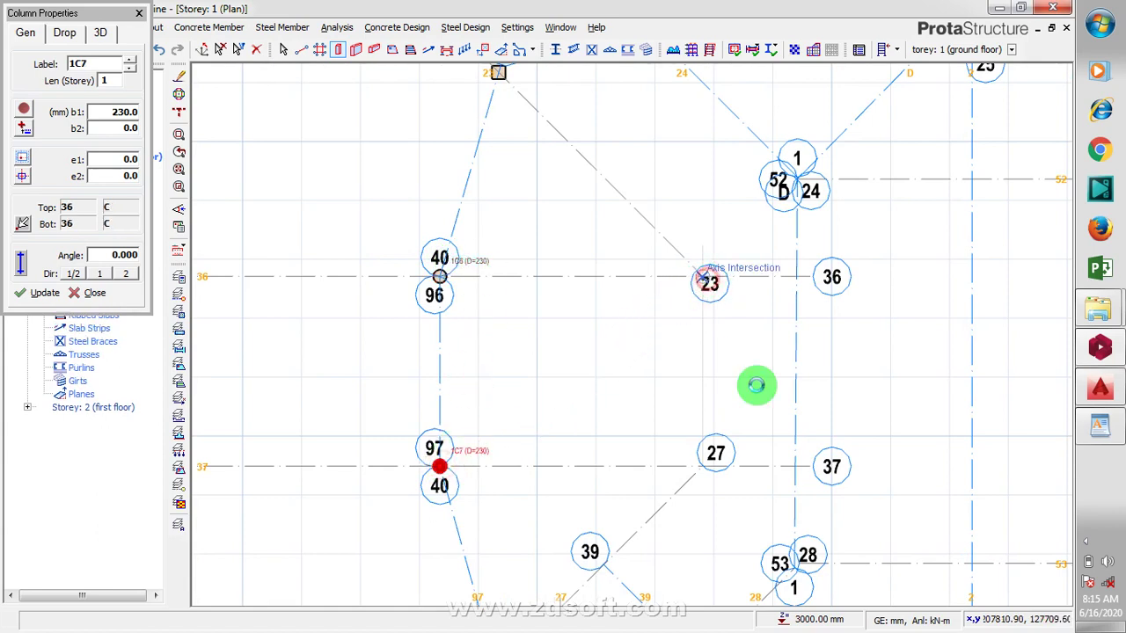
pyautogui.click(703, 464)
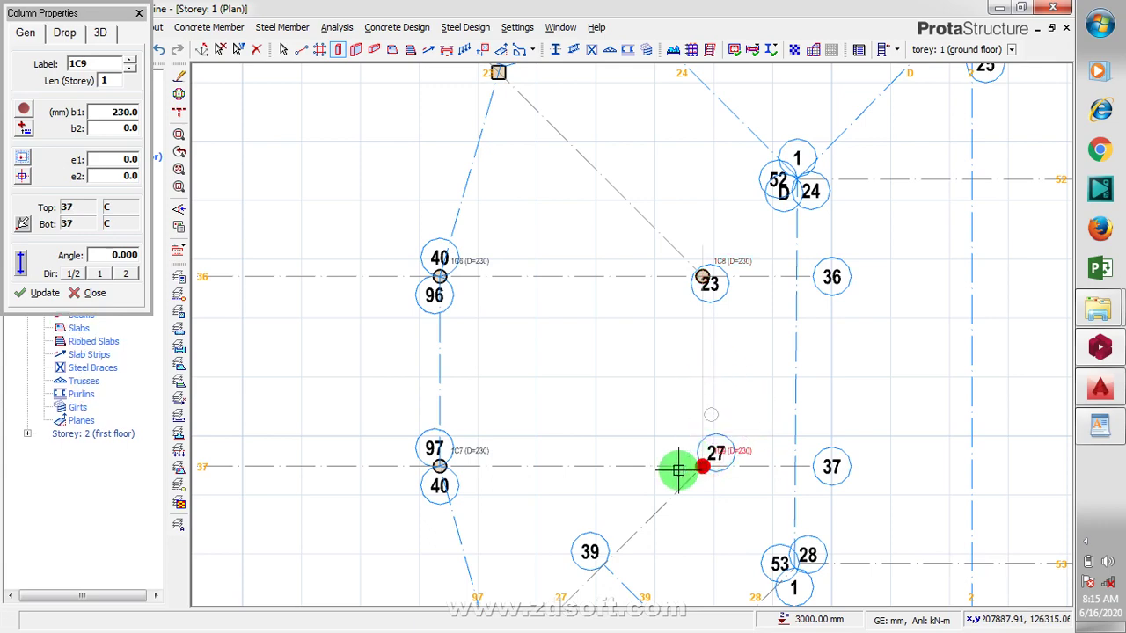
pyautogui.press('Escape')
# Examine the square and circular columns placed so far against the whole axis grid of the ground floor plan
pyautogui.click(432, 288)
pyautogui.scroll(-3, 414, 289)
pyautogui.scroll(-2, 425, 288)
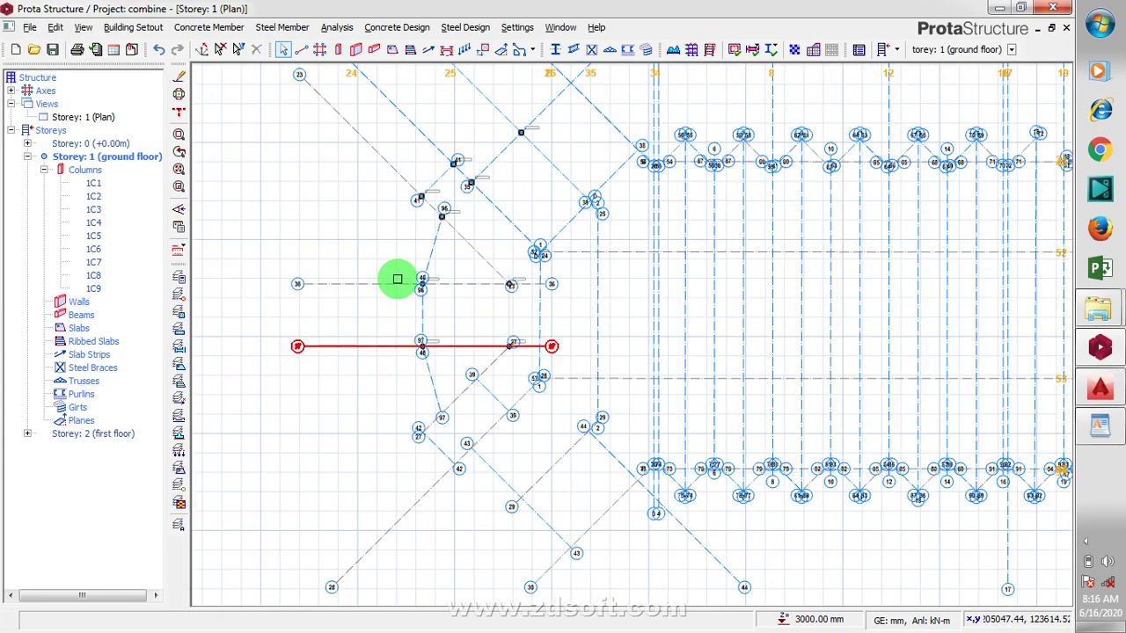
pyautogui.scroll(1, 394, 276)
pyautogui.scroll(1, 436, 180)
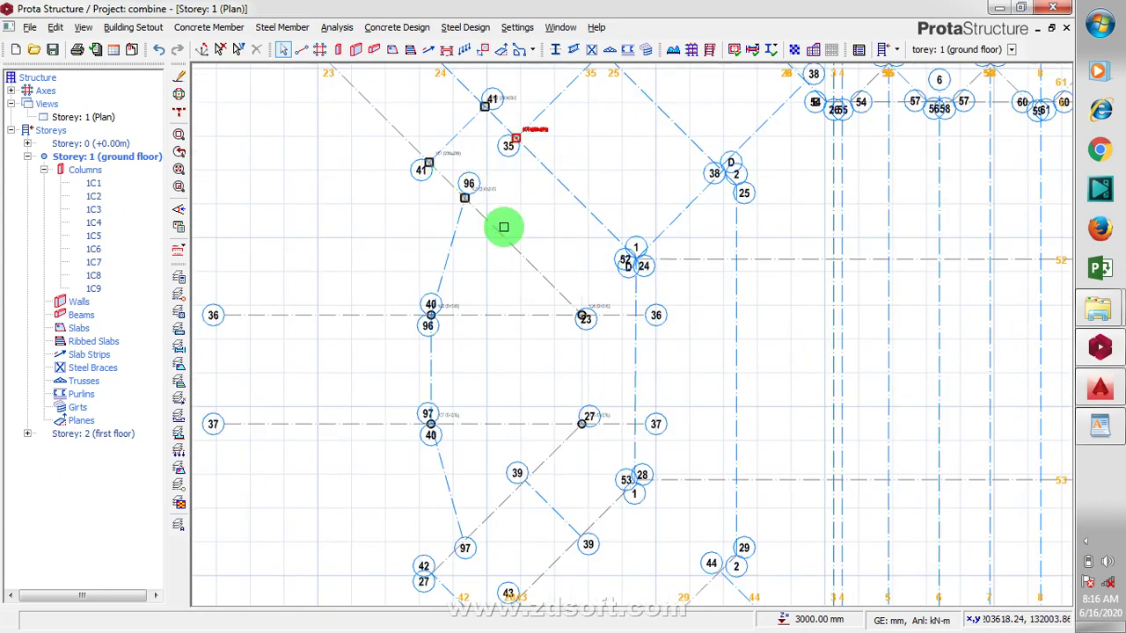
pyautogui.scroll(-2, 472, 389)
pyautogui.scroll(2, 465, 266)
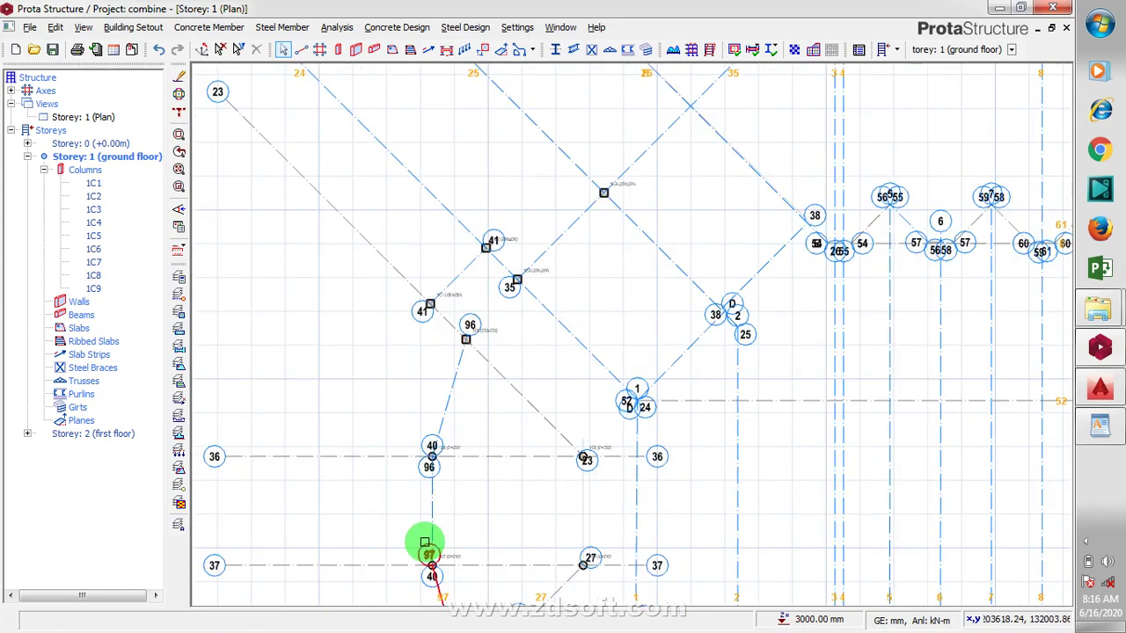
pyautogui.scroll(-3, 367, 284)
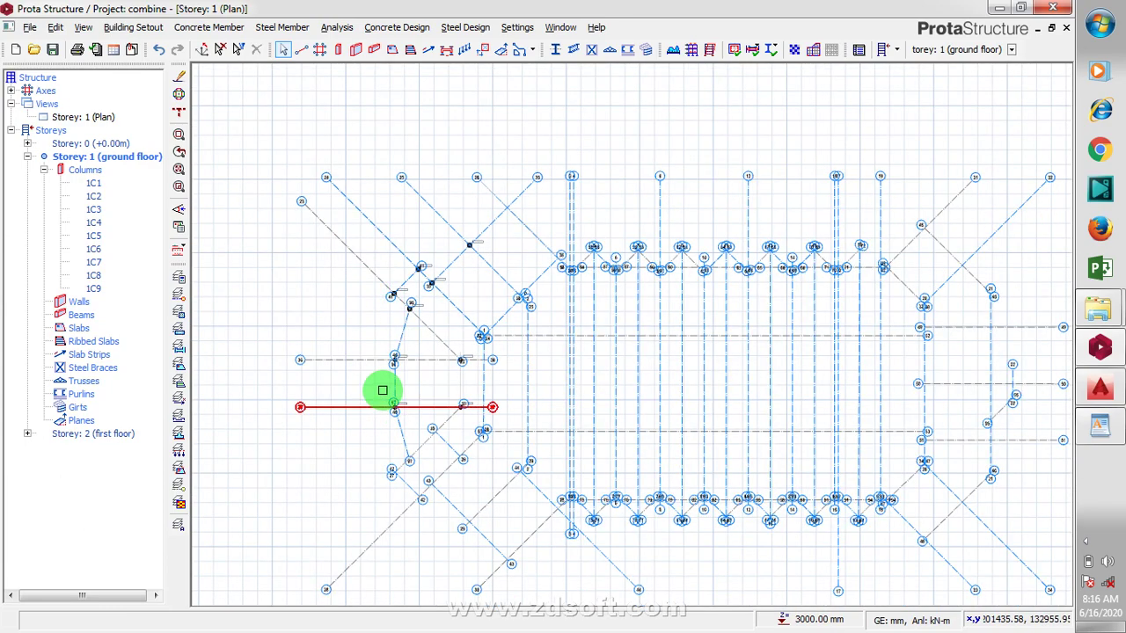
pyautogui.scroll(2, 381, 389)
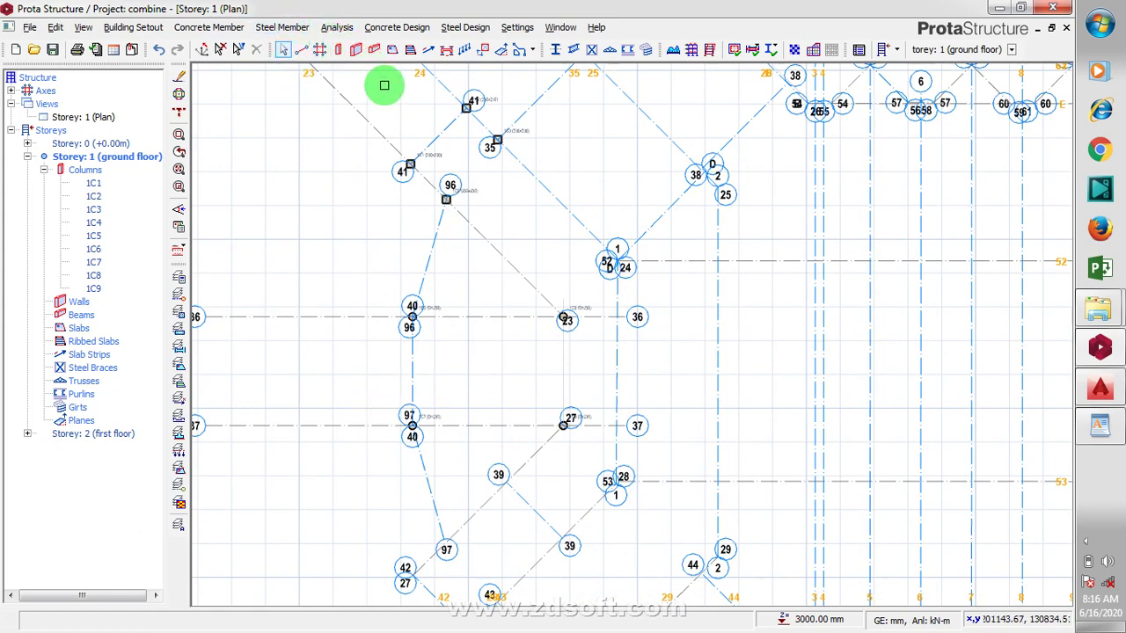
# Start the Beam command and open its section settings to review the available section material types, keeping Concrete
pyautogui.click(341, 53)
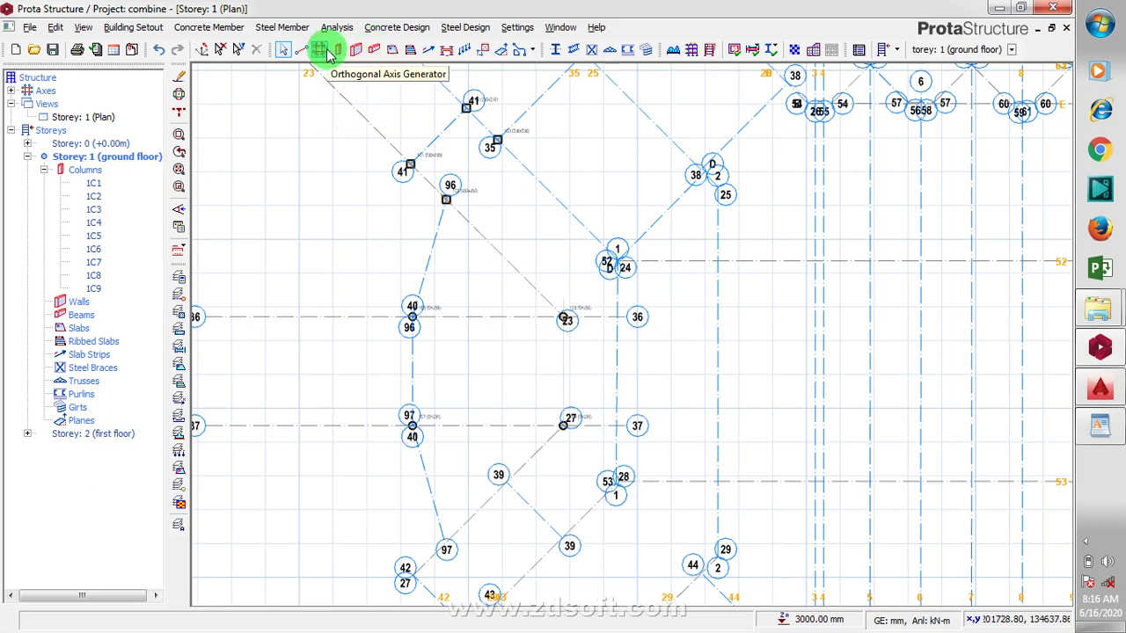
pyautogui.click(361, 53)
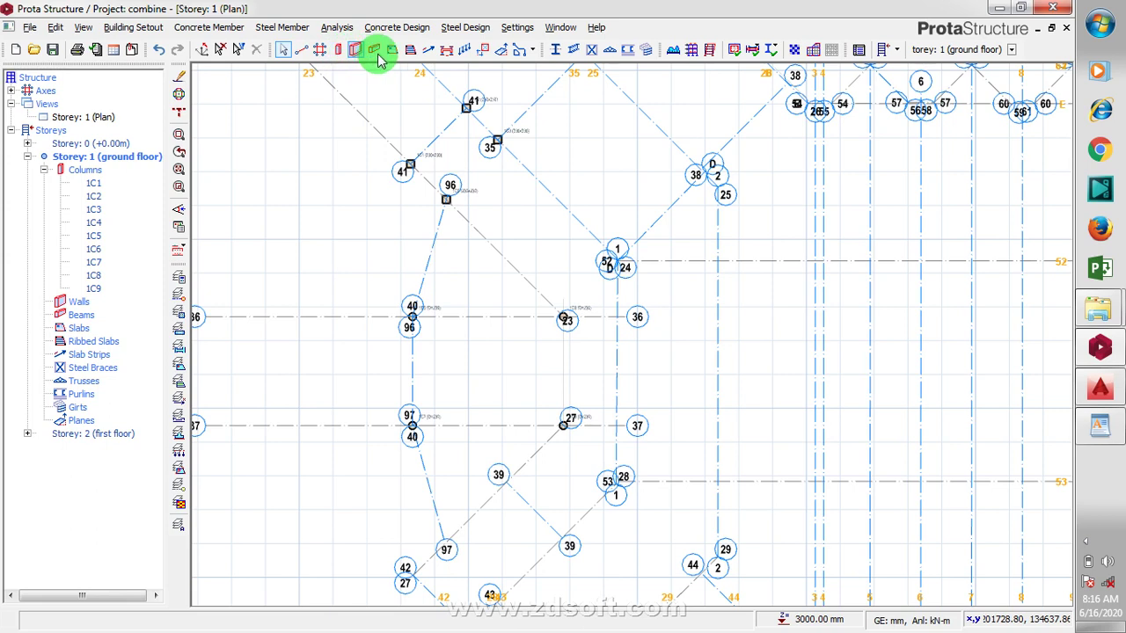
pyautogui.click(376, 55)
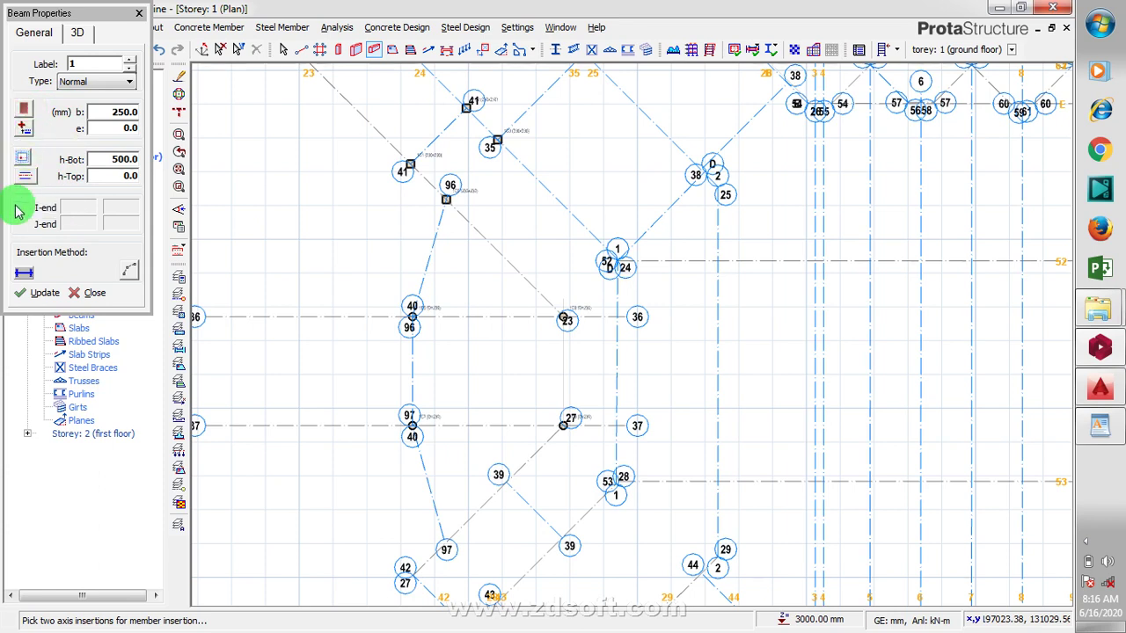
pyautogui.click(24, 112)
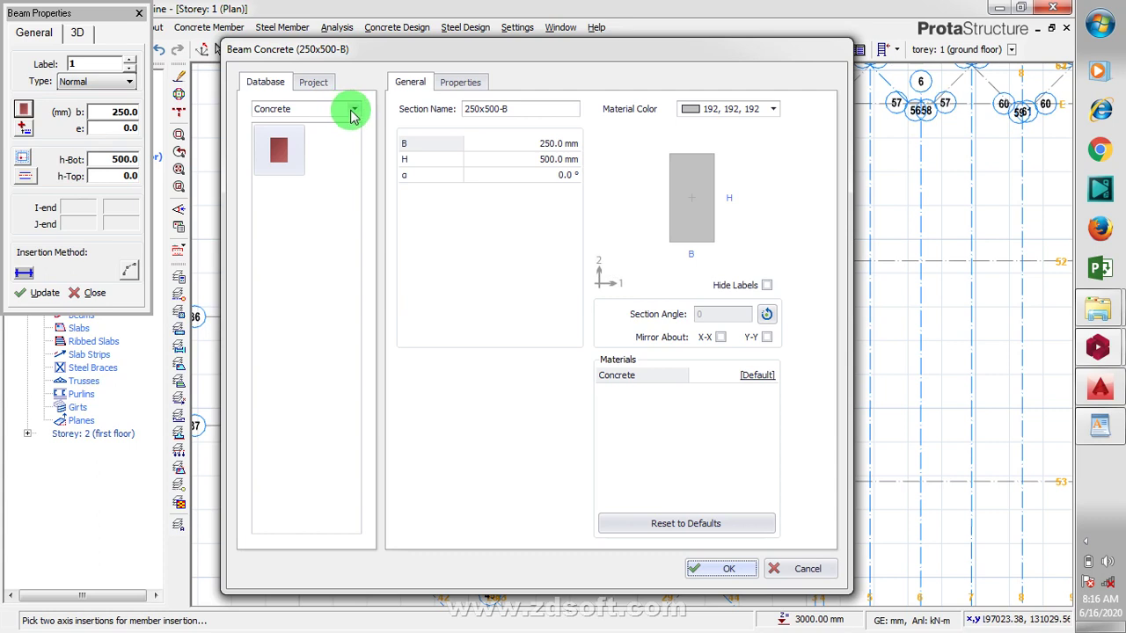
pyautogui.click(352, 110)
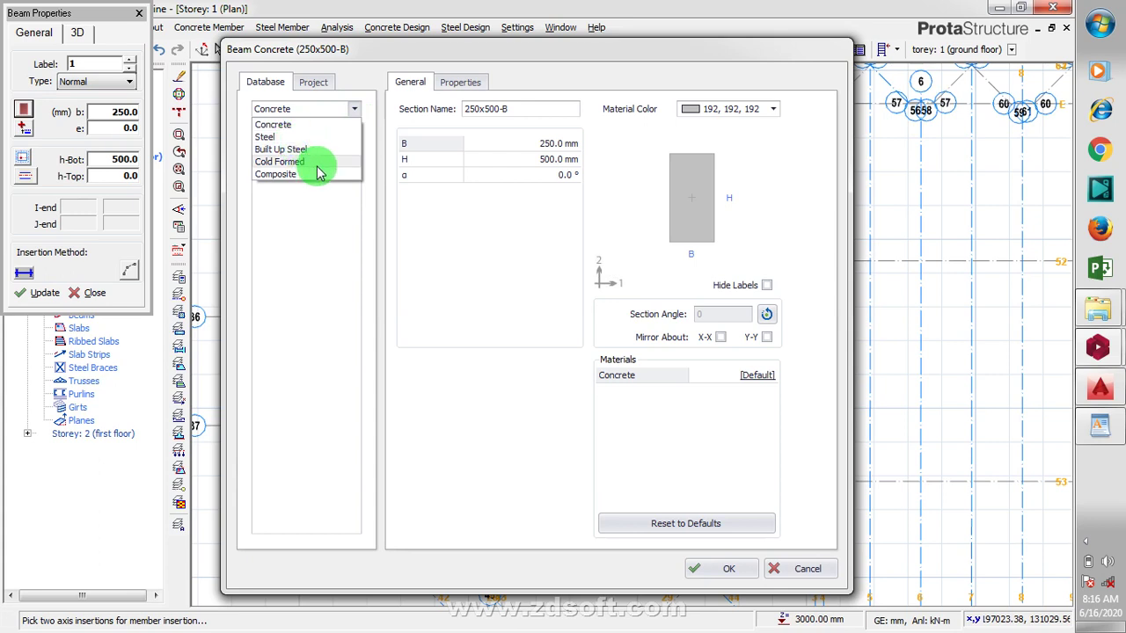
pyautogui.click(313, 206)
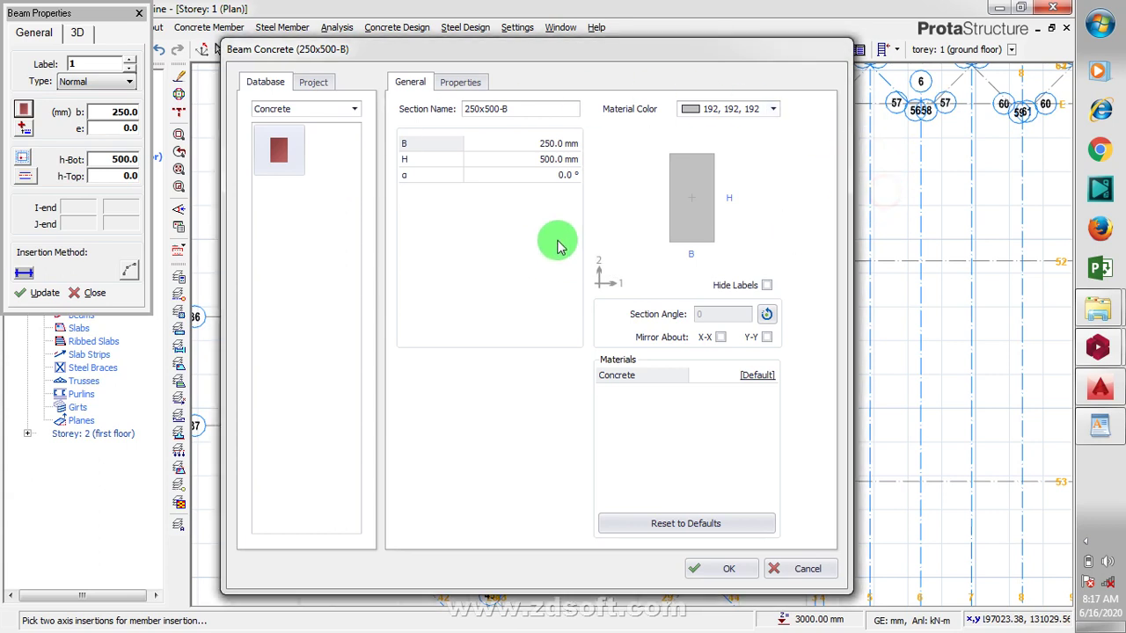
pyautogui.click(1083, 542)
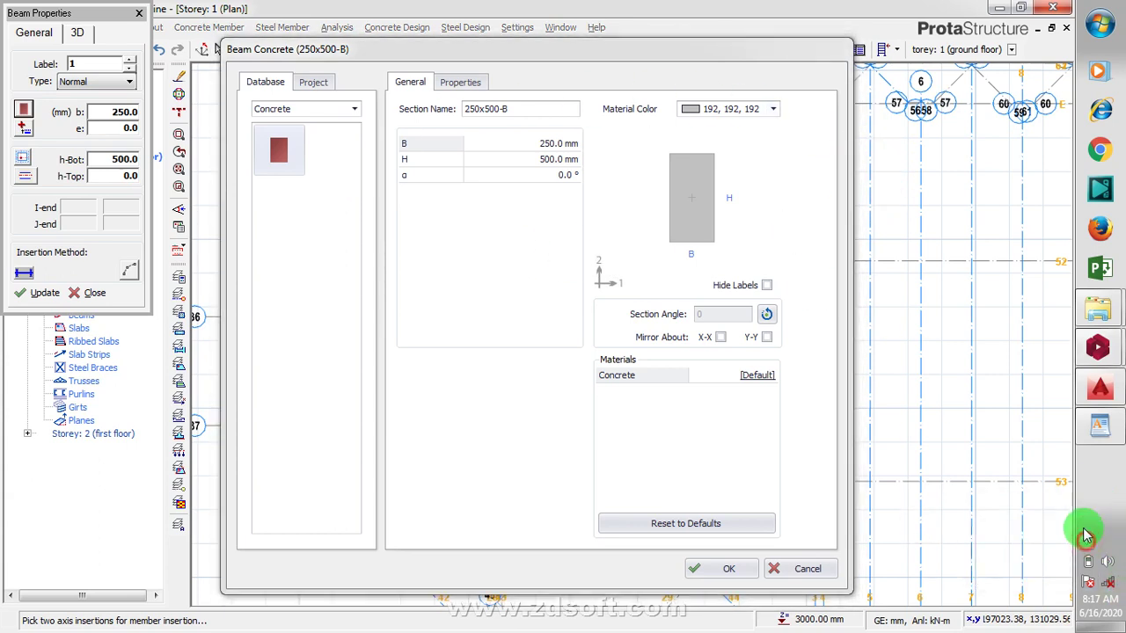
pyautogui.click(1020, 525)
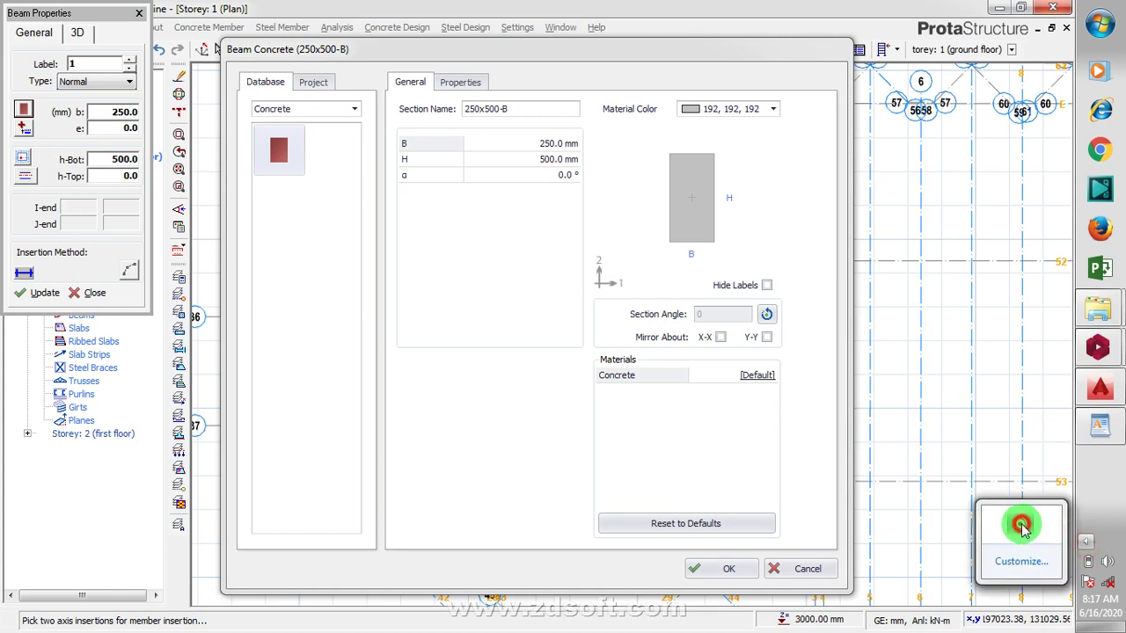
pyautogui.rightClick(1020, 525)
pyautogui.click(959, 387)
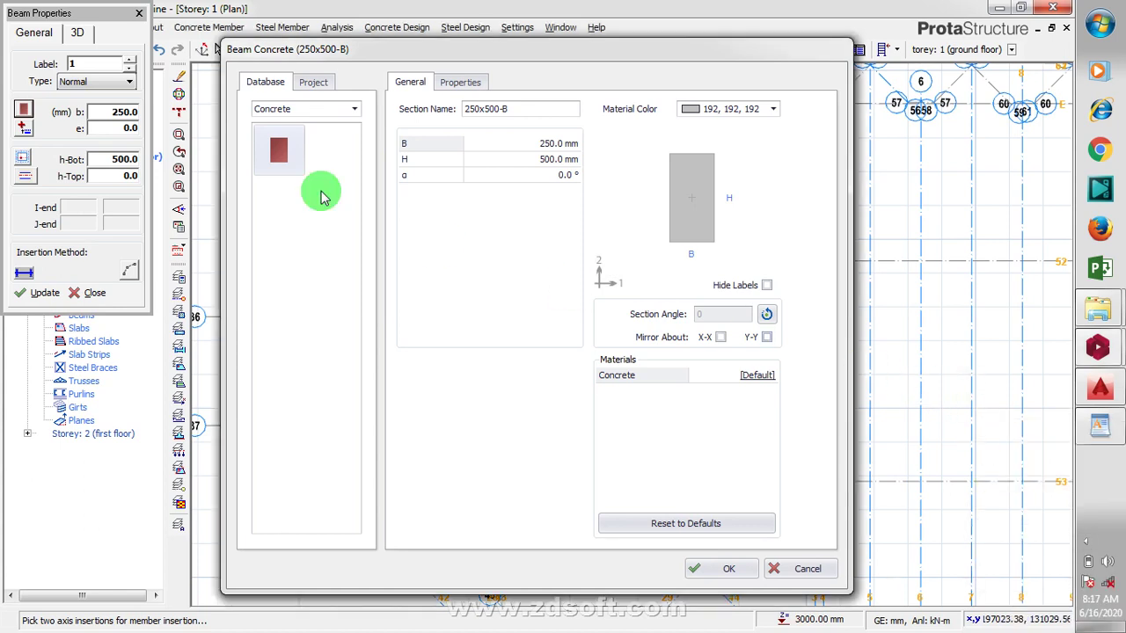
# Try to set the concrete beam section to width B 230 mm and depth H 450 mm
pyautogui.click(729, 570)
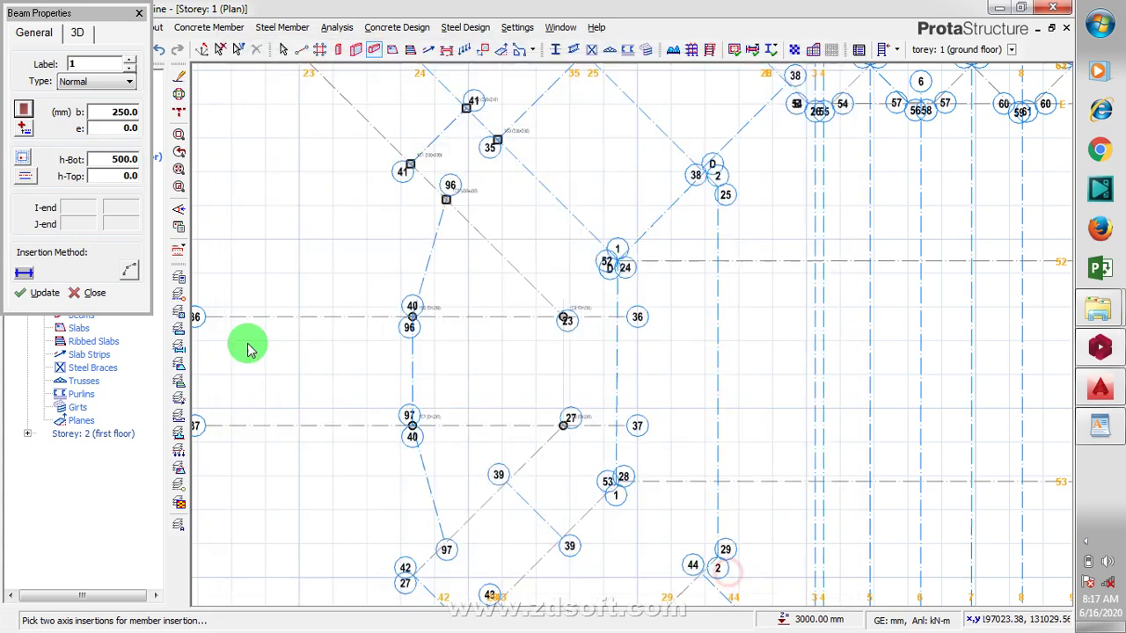
pyautogui.click(23, 111)
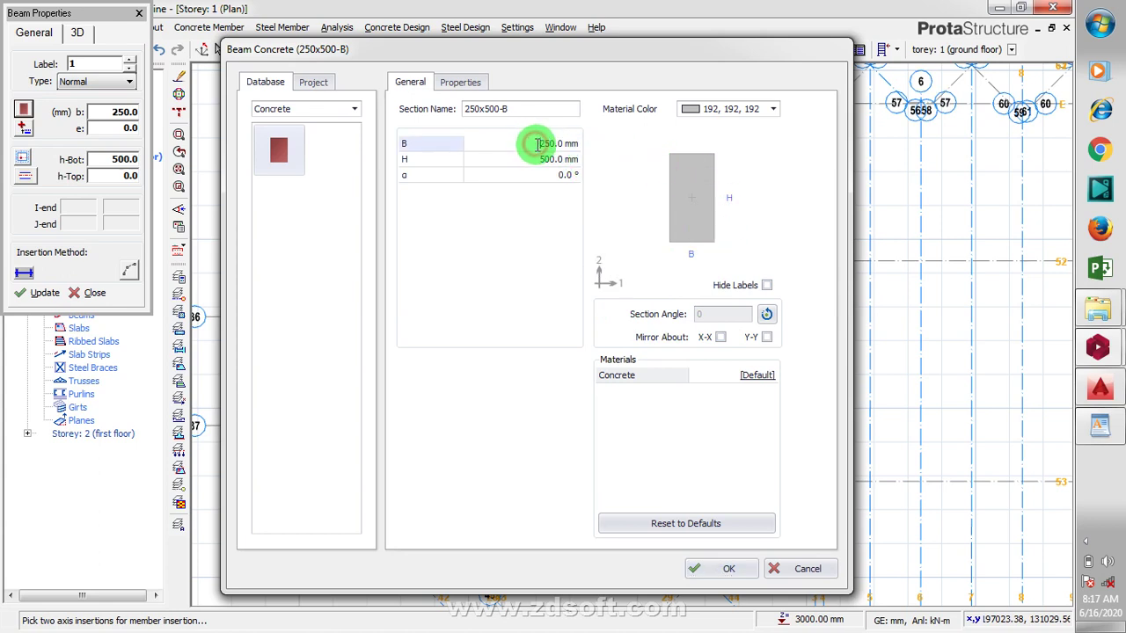
pyautogui.moveTo(539, 144); pyautogui.dragTo(562, 151)
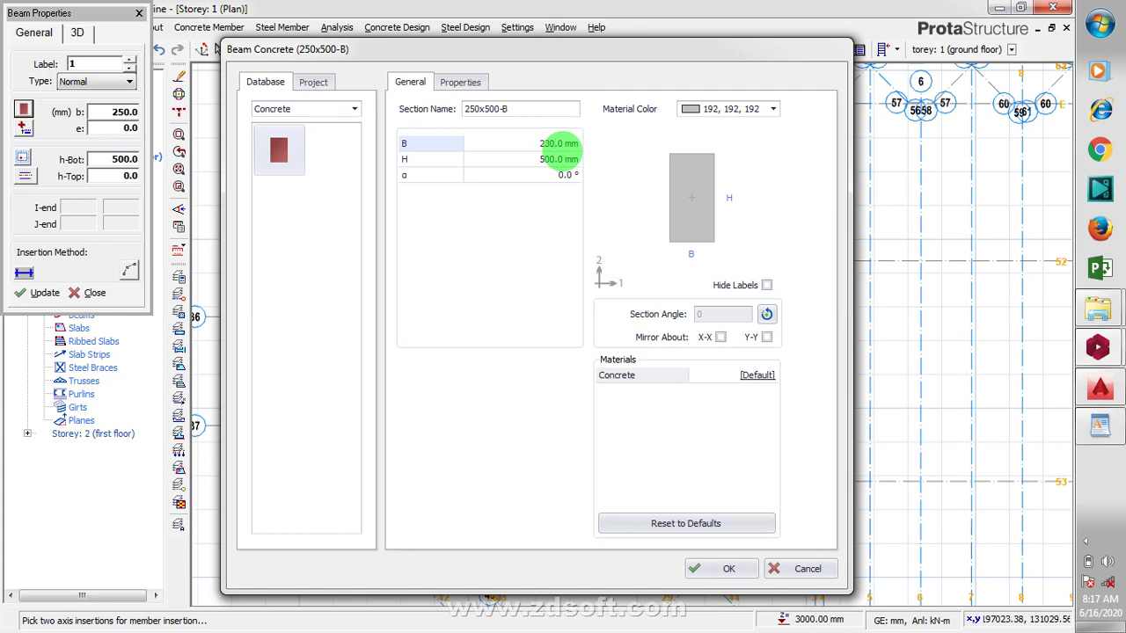
pyautogui.click(537, 158)
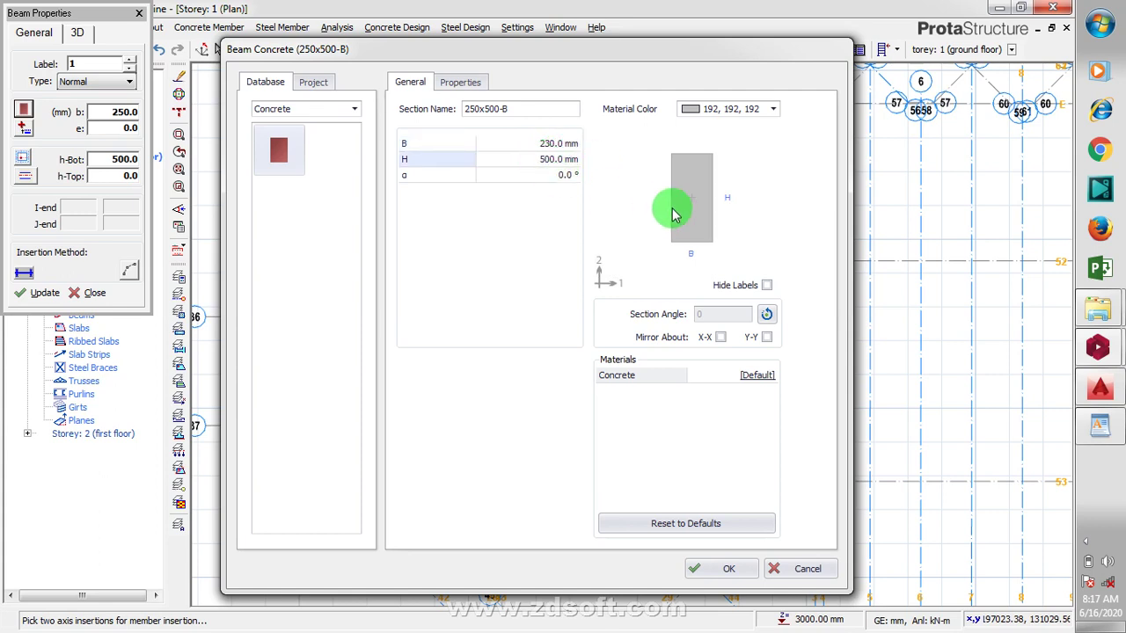
pyautogui.moveTo(539, 158); pyautogui.dragTo(555, 159)
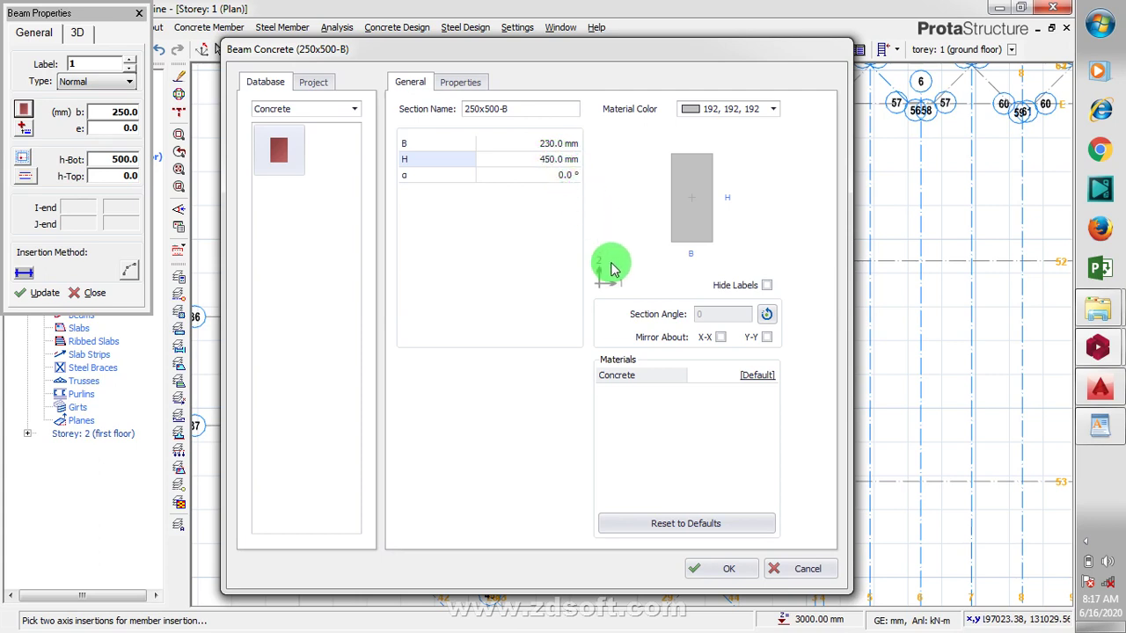
pyautogui.click(517, 176)
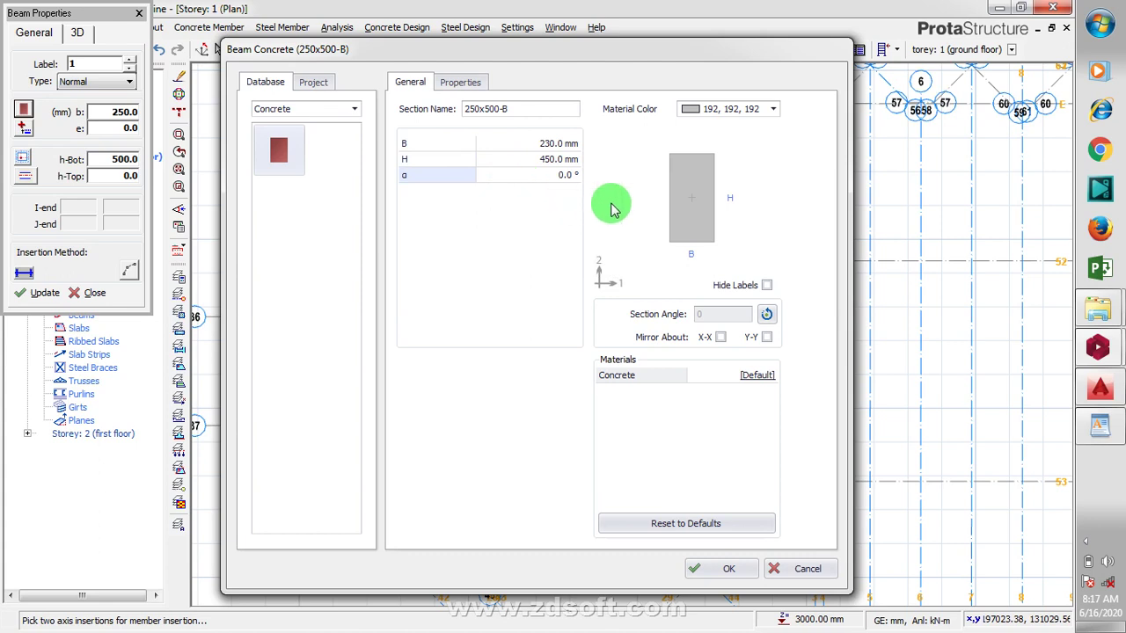
# Review the beam section's material colour choices, calculated properties and project and database sections, and accept the section dialog
pyautogui.click(768, 109)
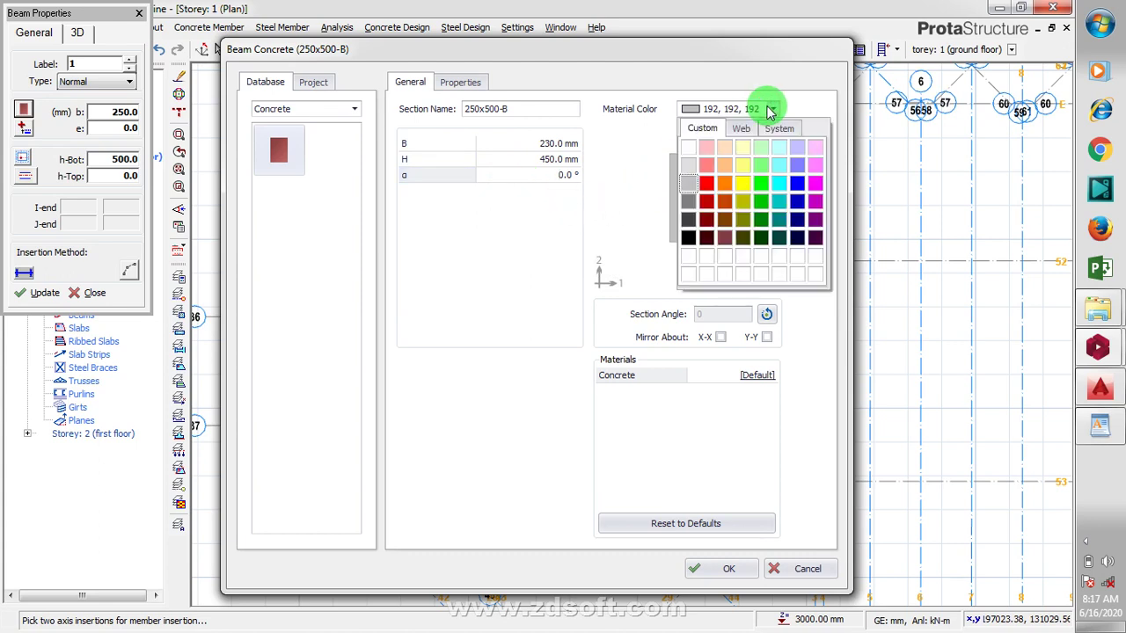
pyautogui.click(774, 109)
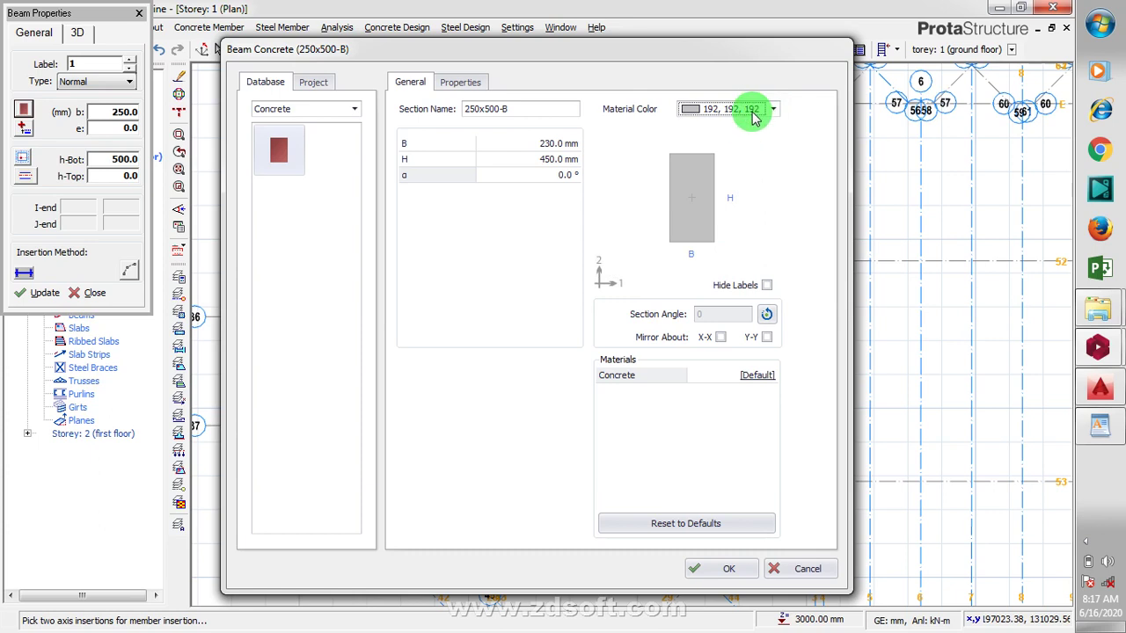
pyautogui.click(466, 86)
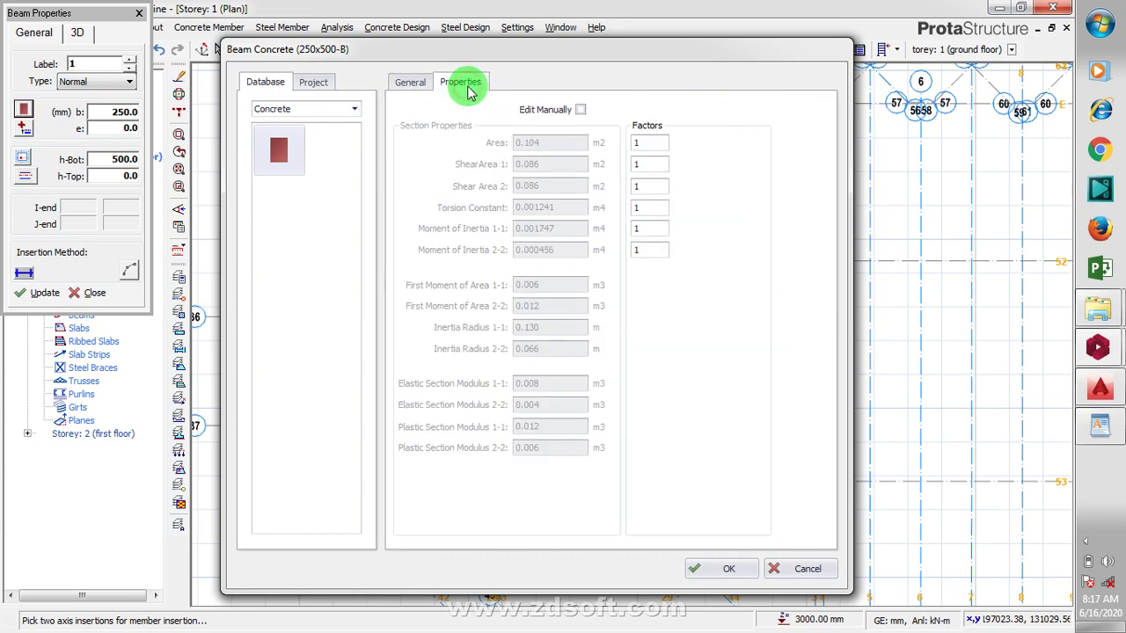
pyautogui.click(315, 86)
pyautogui.click(257, 84)
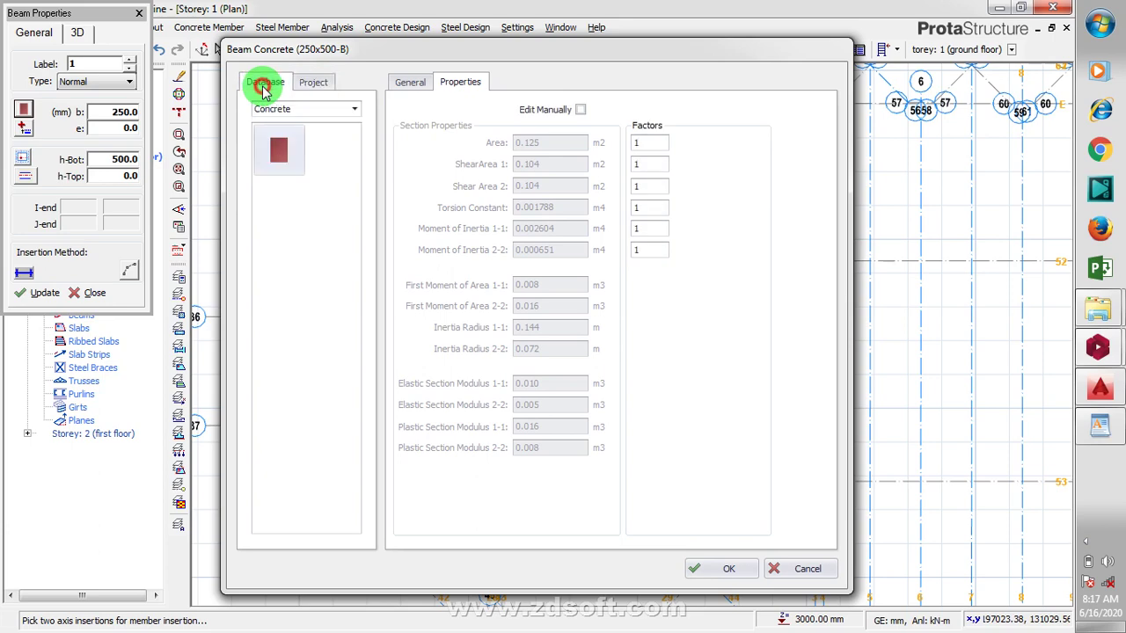
pyautogui.click(719, 570)
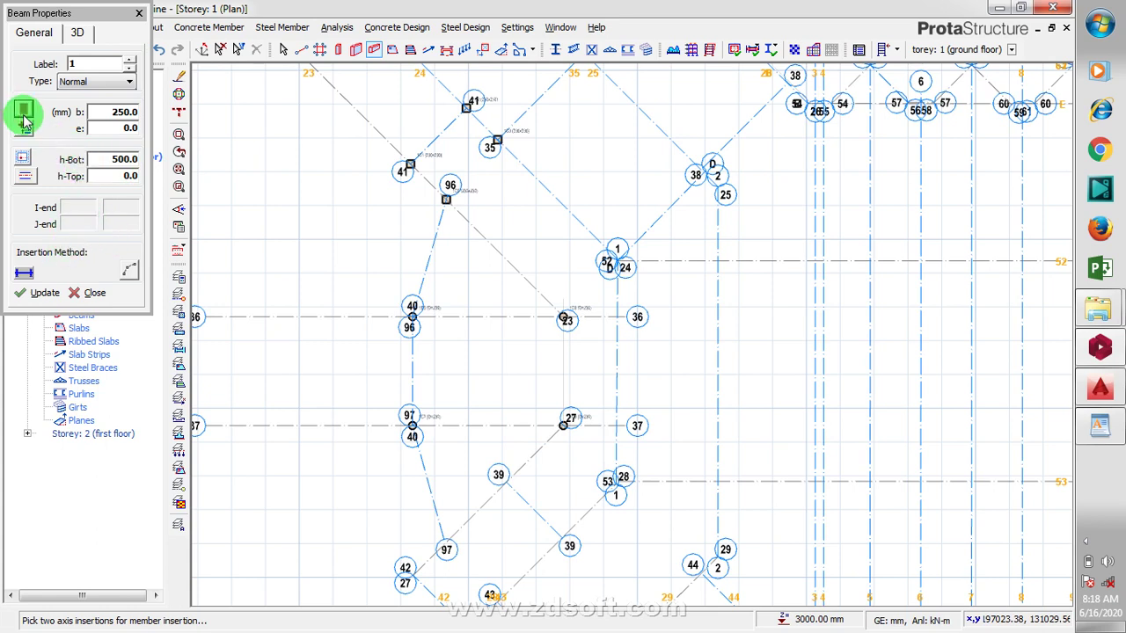
# Set the beam section width b to 230 mm and the eccentricity e to 115 mm
pyautogui.click(113, 111)
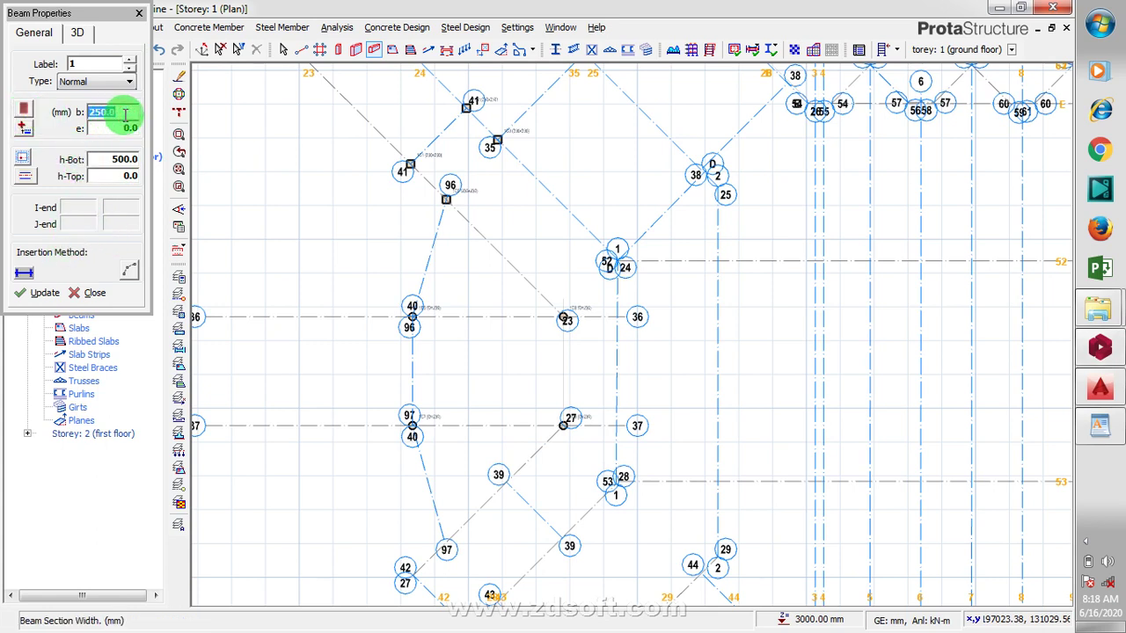
pyautogui.write('230')
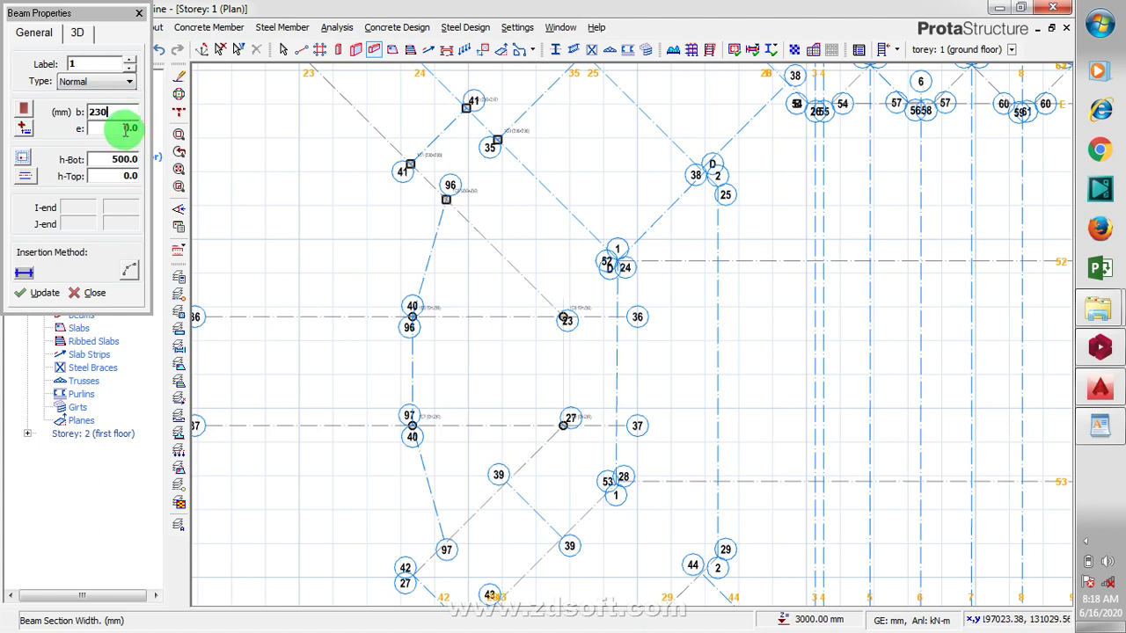
pyautogui.click(122, 126)
pyautogui.write('1')
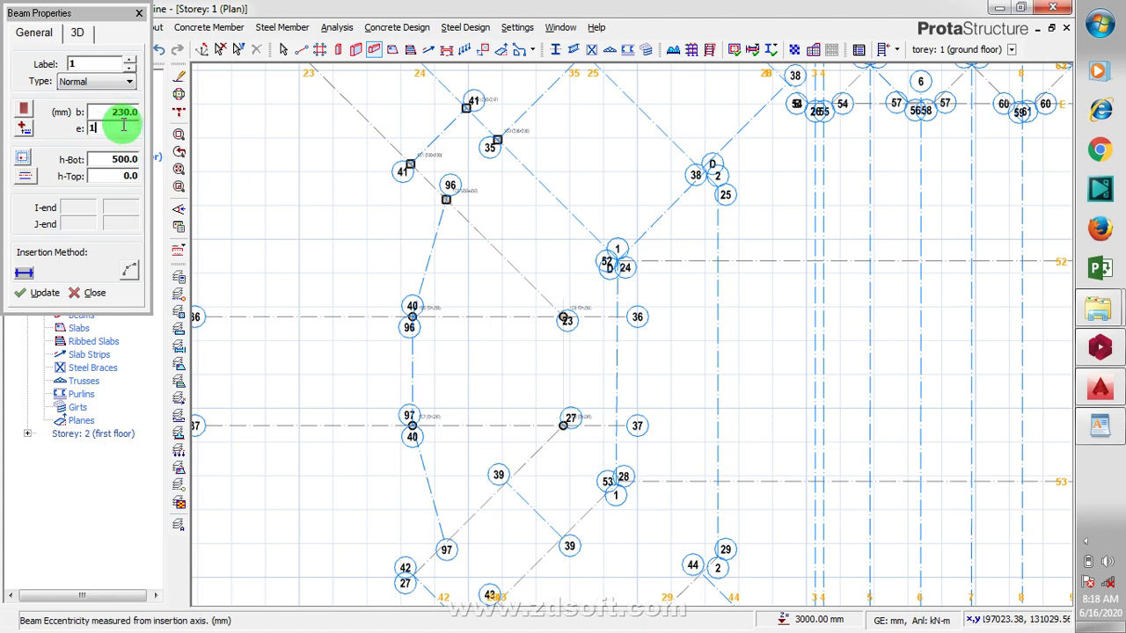
pyautogui.write('15')
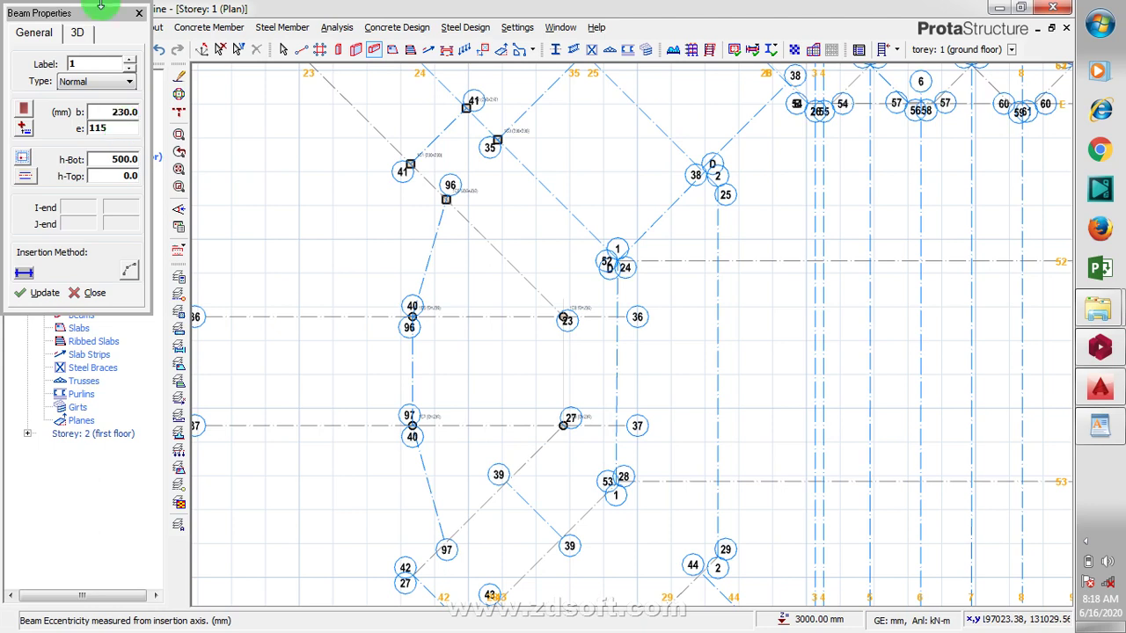
# Set the beam height to 300 mm below (h-Bot) and 150 mm above (h-Top) the slab reference level
pyautogui.click(109, 157)
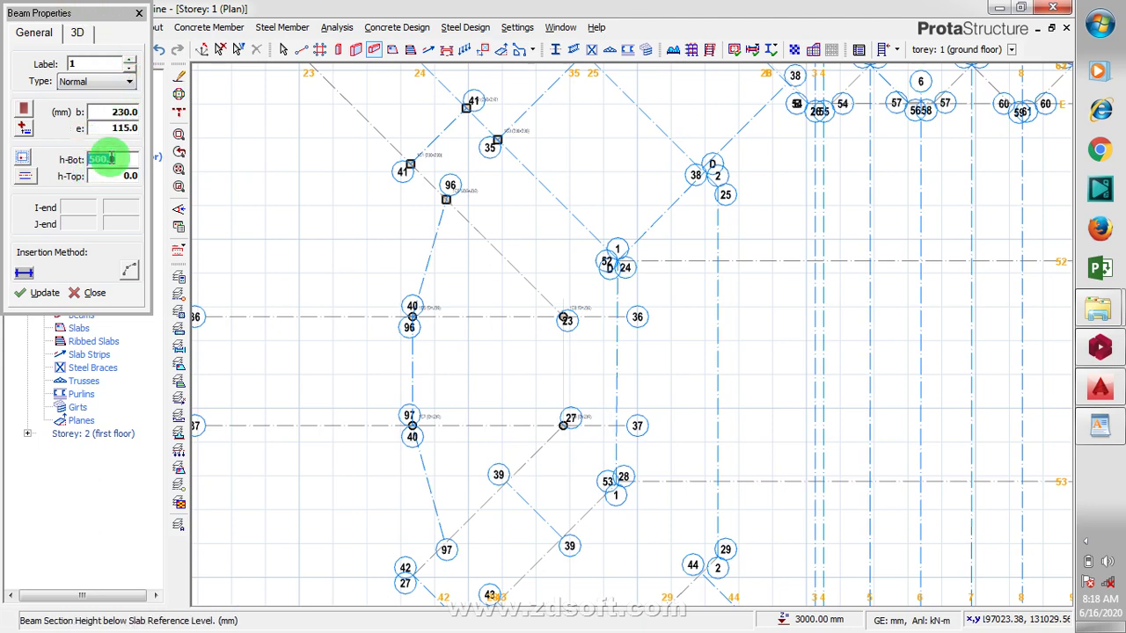
pyautogui.write('40')
pyautogui.click(108, 176)
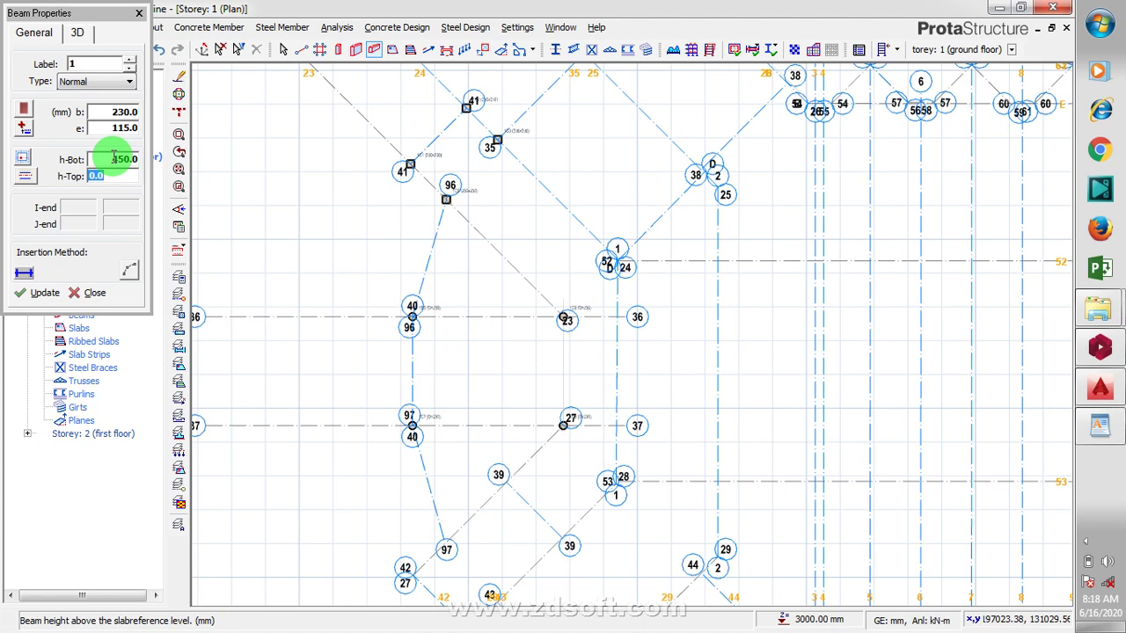
pyautogui.click(123, 158)
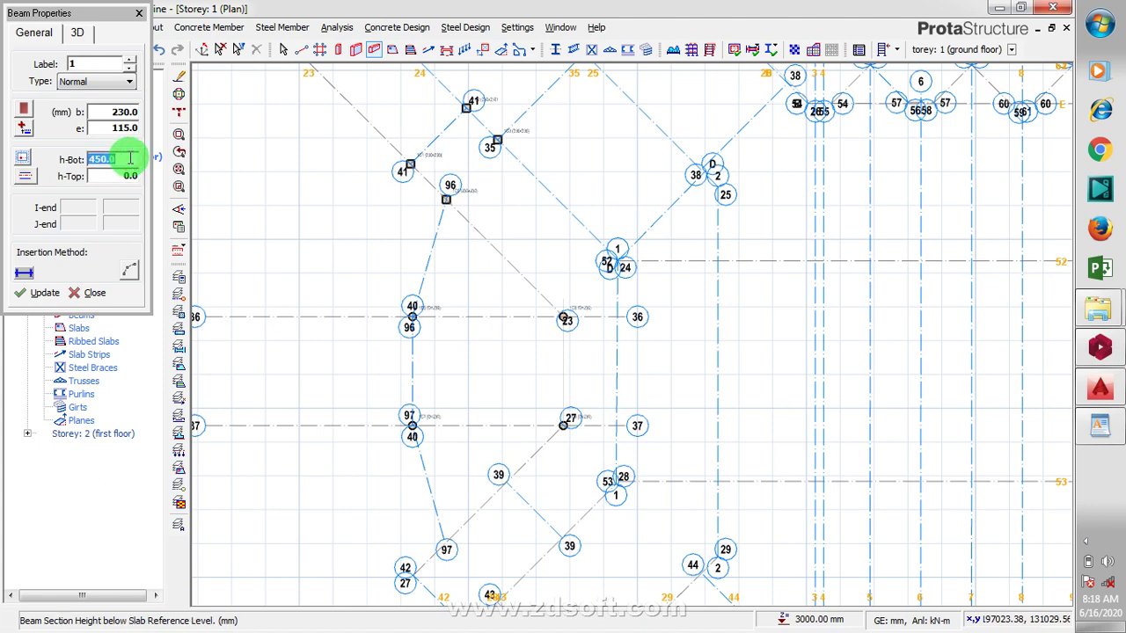
pyautogui.write('300')
pyautogui.click(111, 177)
pyautogui.write('150')
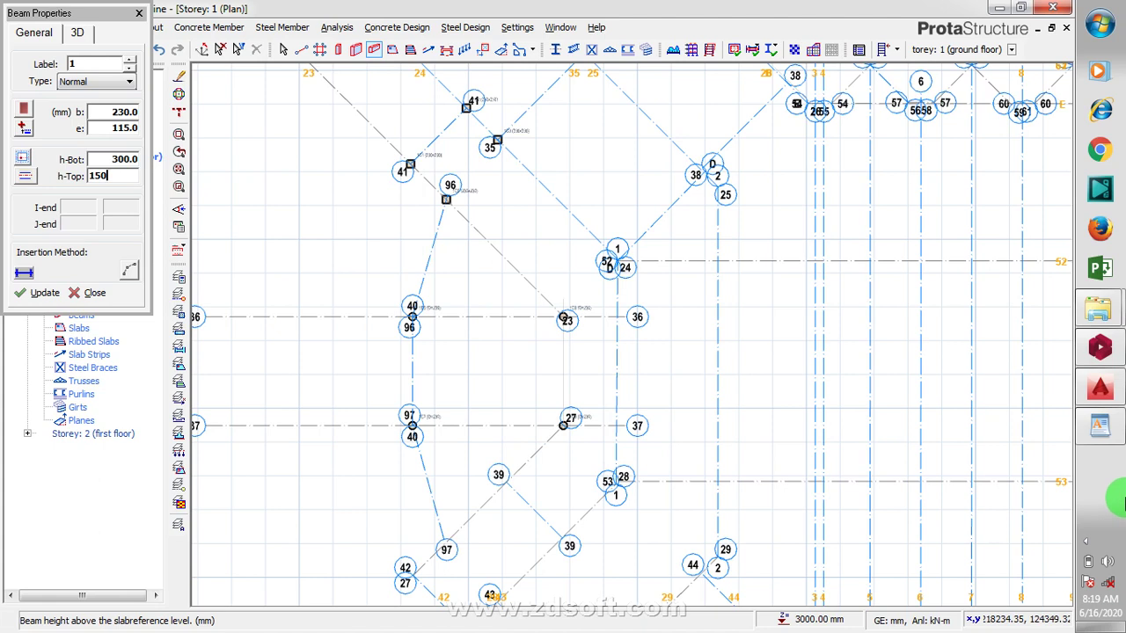
pyautogui.click(1085, 541)
pyautogui.click(1087, 543)
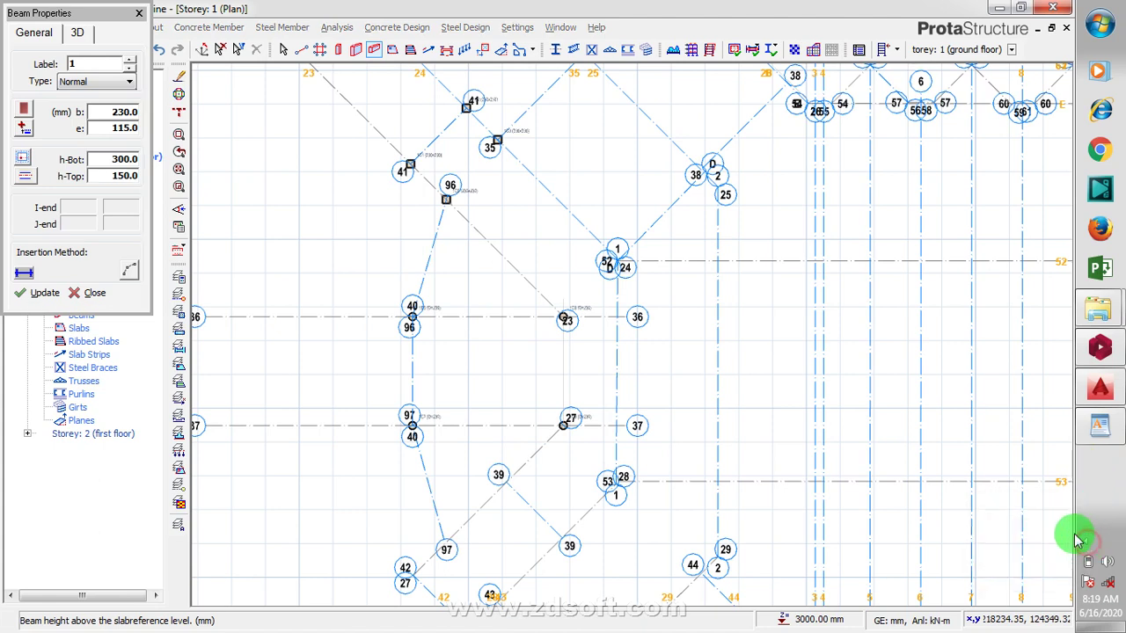
pyautogui.click(1089, 542)
pyautogui.click(1090, 543)
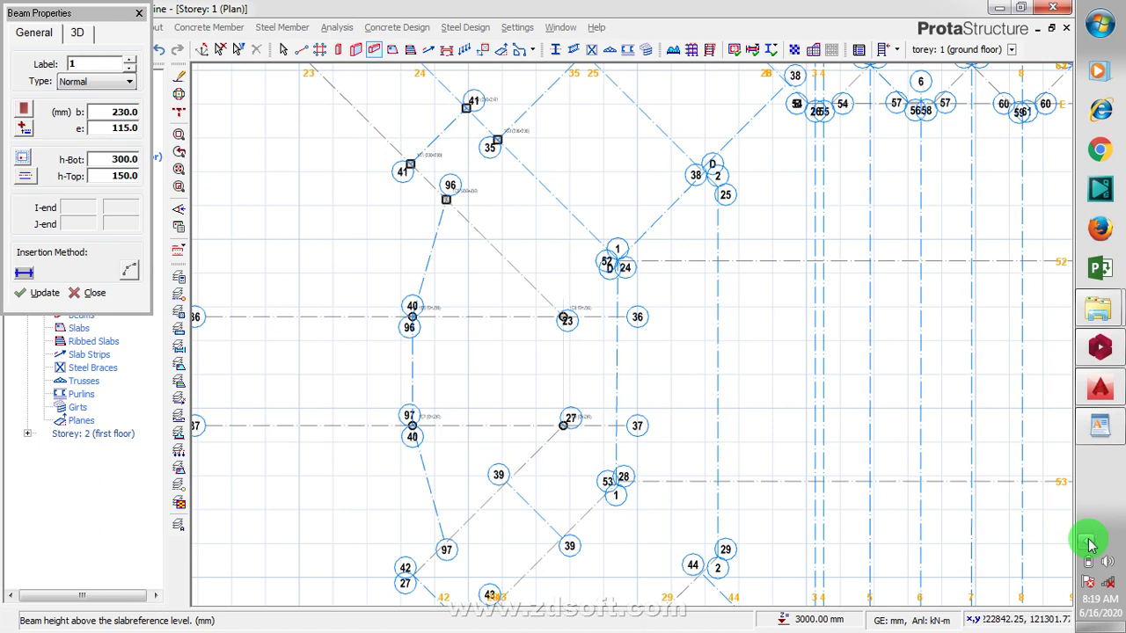
pyautogui.click(1091, 542)
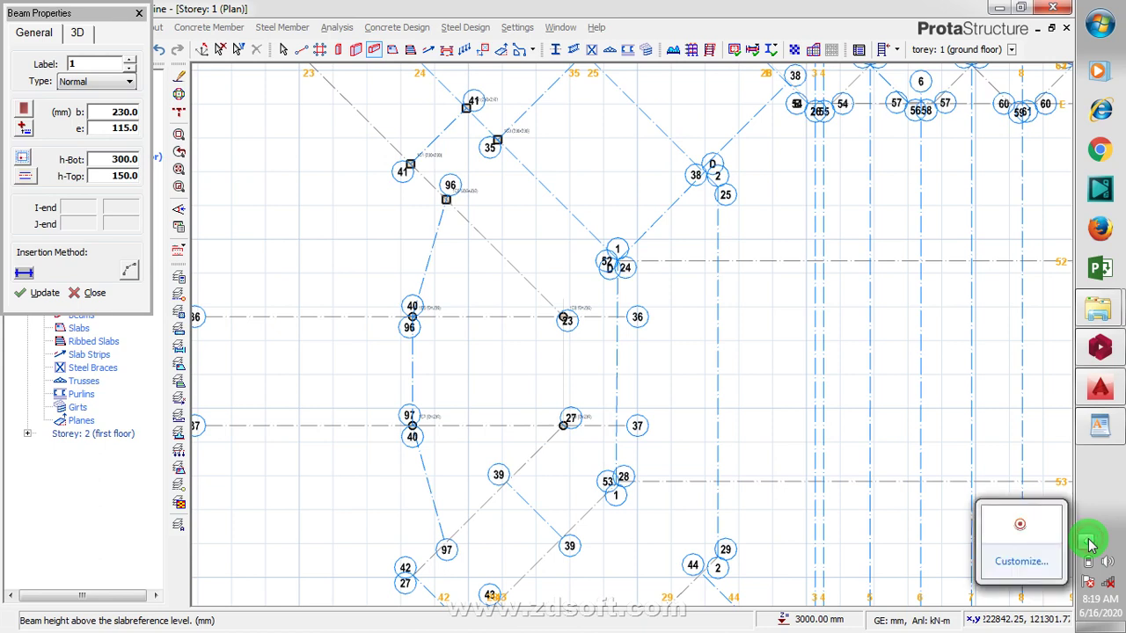
pyautogui.click(1090, 543)
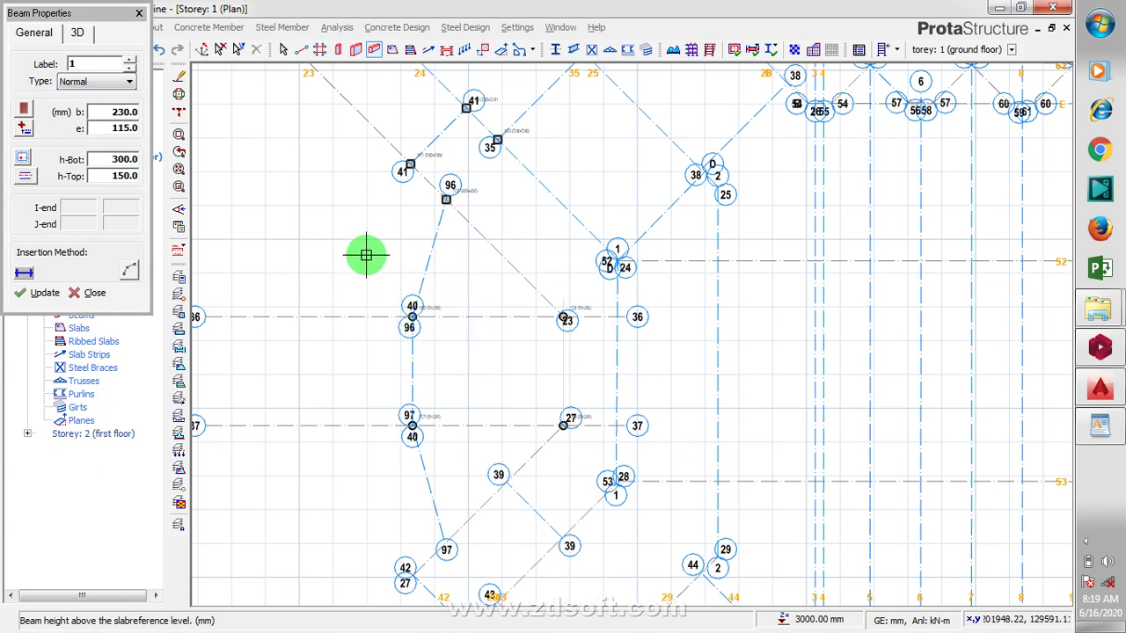
pyautogui.click(379, 279)
pyautogui.moveTo(379, 279); pyautogui.dragTo(371, 303)
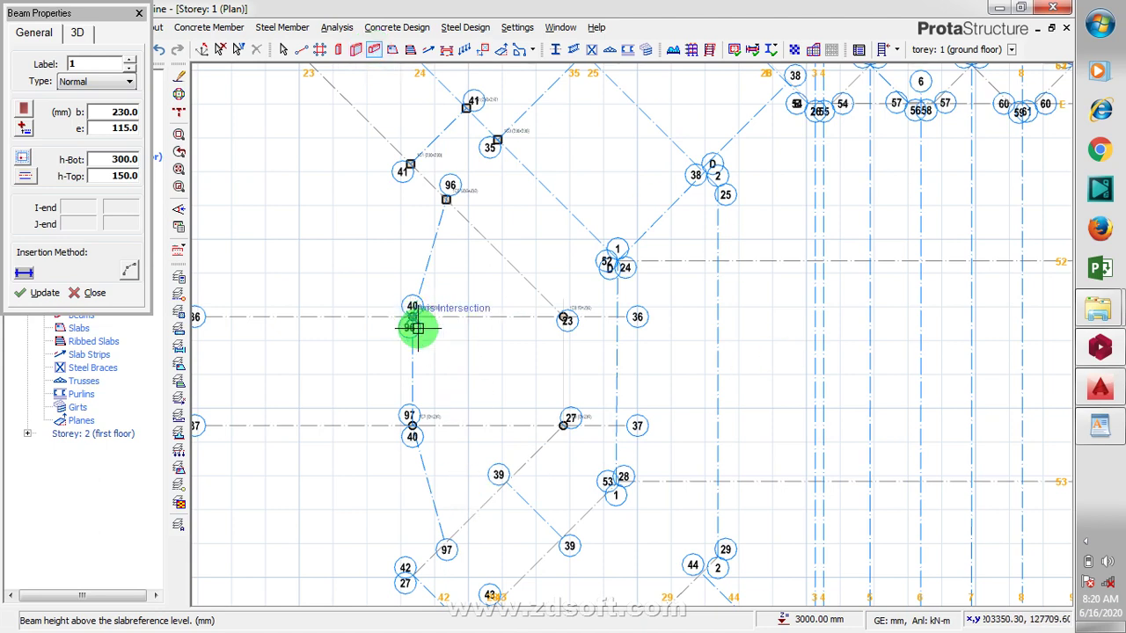
# Try to insert the eccentric beam along axis 40 between the circular columns on axes 36 and 37
pyautogui.click(412, 316)
pyautogui.click(413, 429)
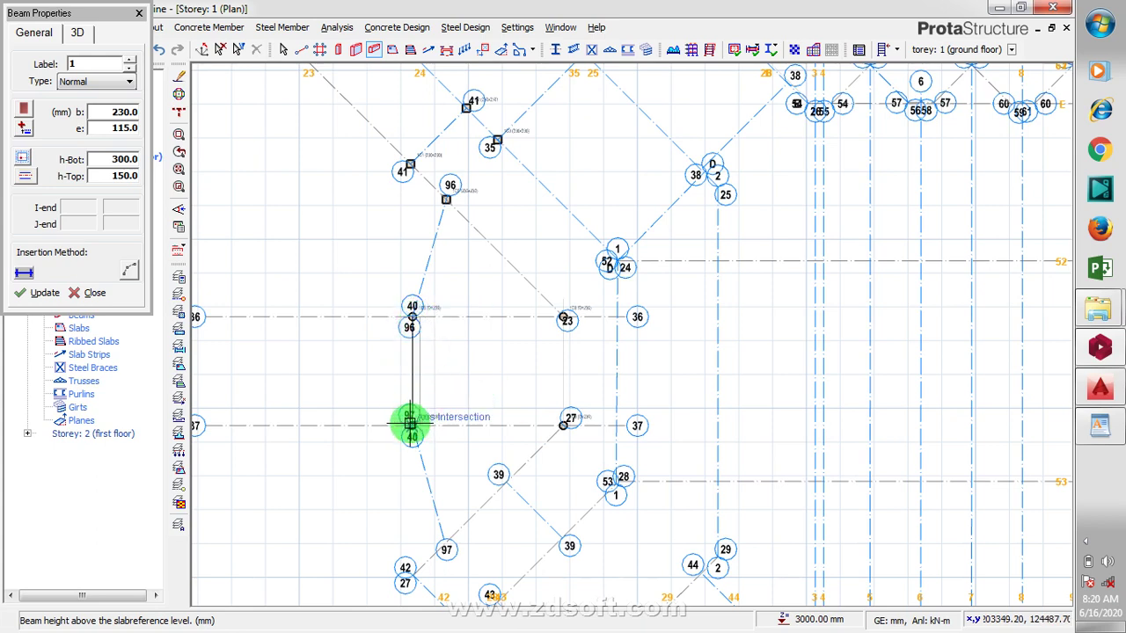
pyautogui.click(412, 422)
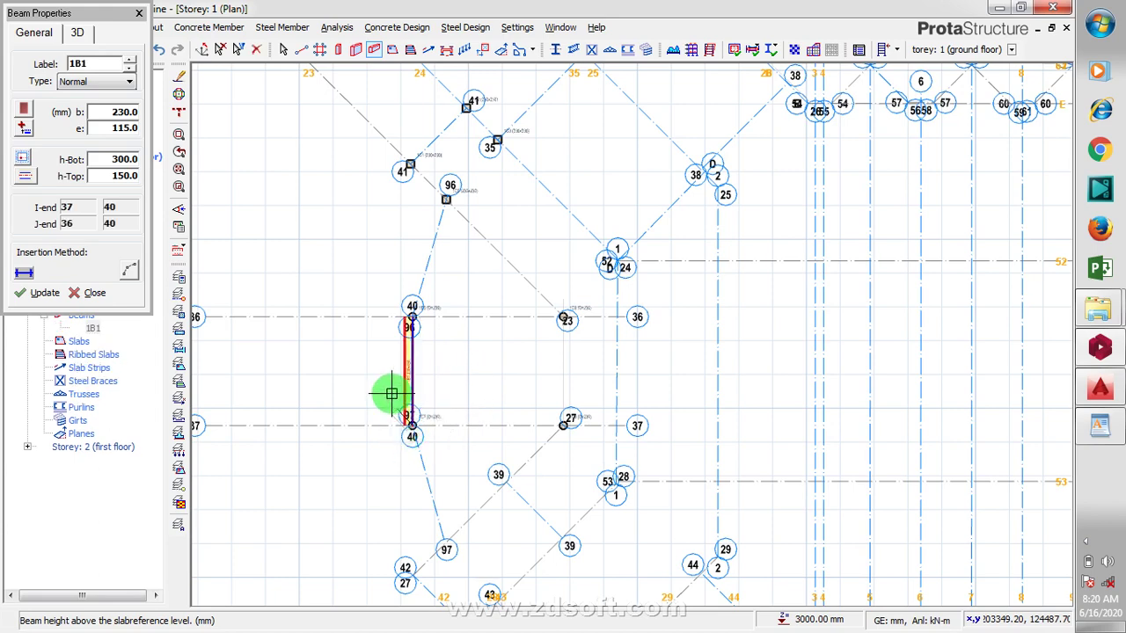
pyautogui.scroll(2, 394, 389)
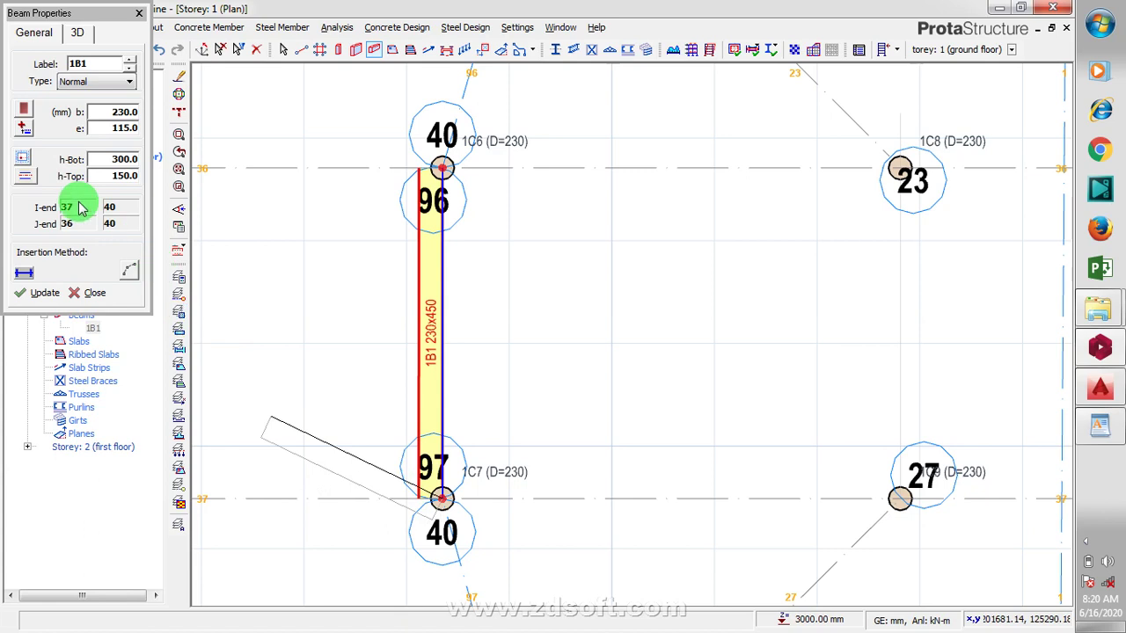
pyautogui.rightClick(324, 341)
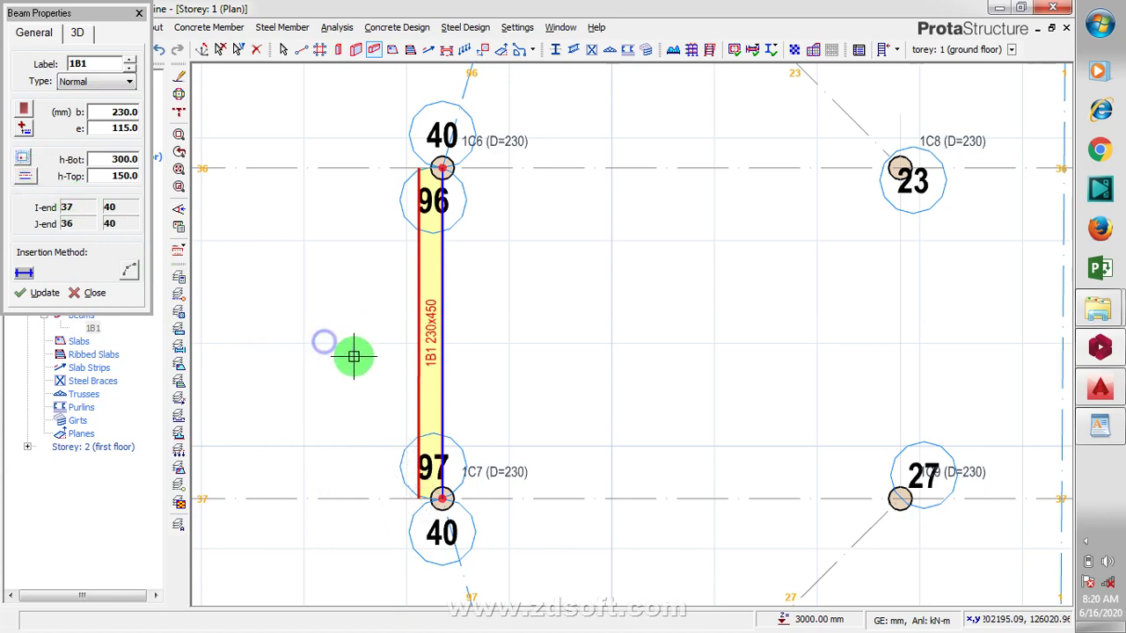
pyautogui.rightClick(420, 453)
pyautogui.click(459, 402)
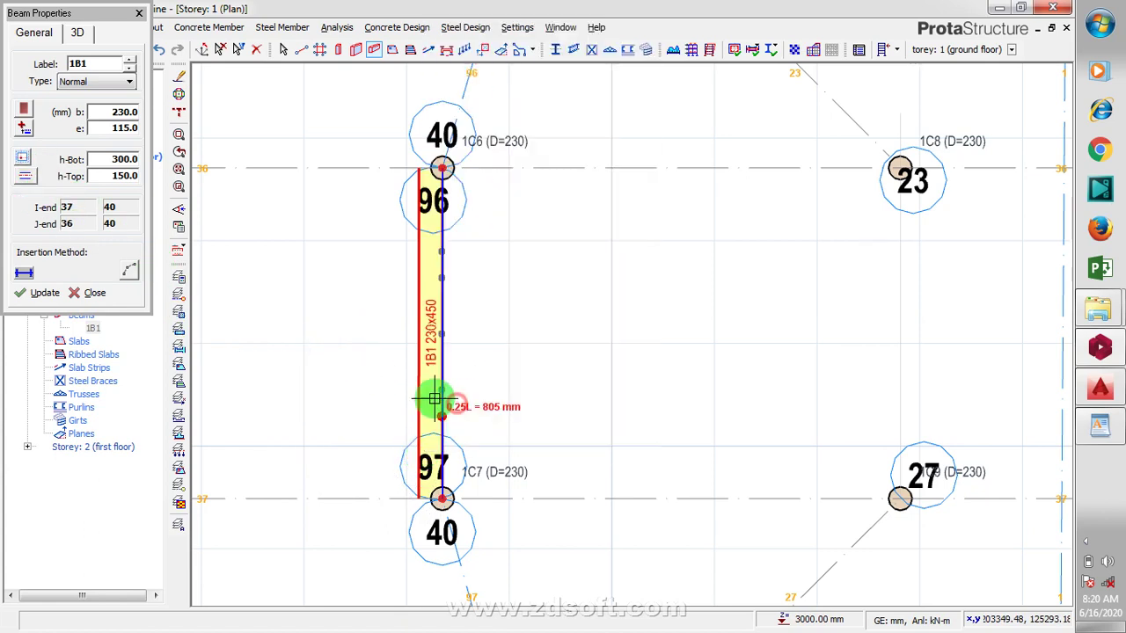
# Centre the beam on its insertion axis and insert it along axis 40 between the circular columns on axes 36 and 37
pyautogui.click(25, 176)
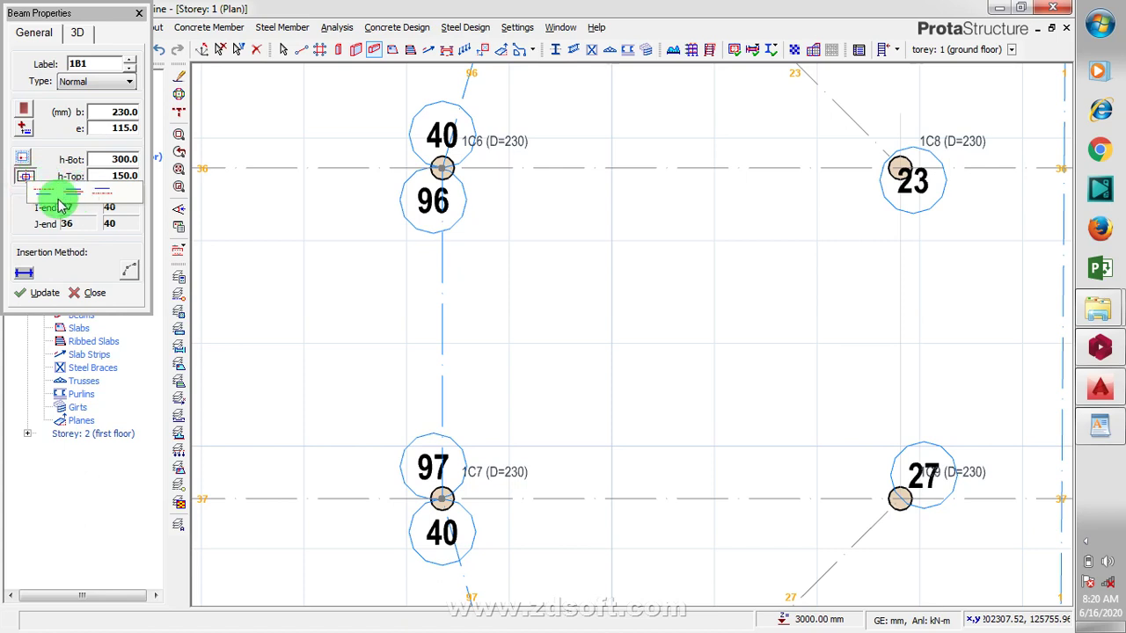
pyautogui.click(71, 193)
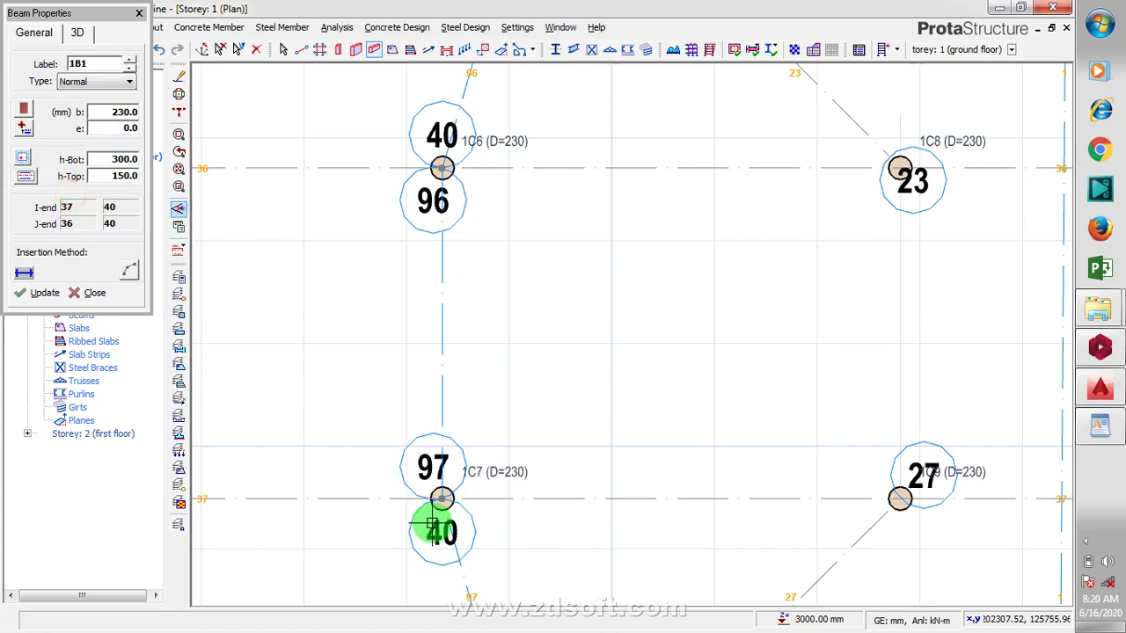
pyautogui.click(443, 169)
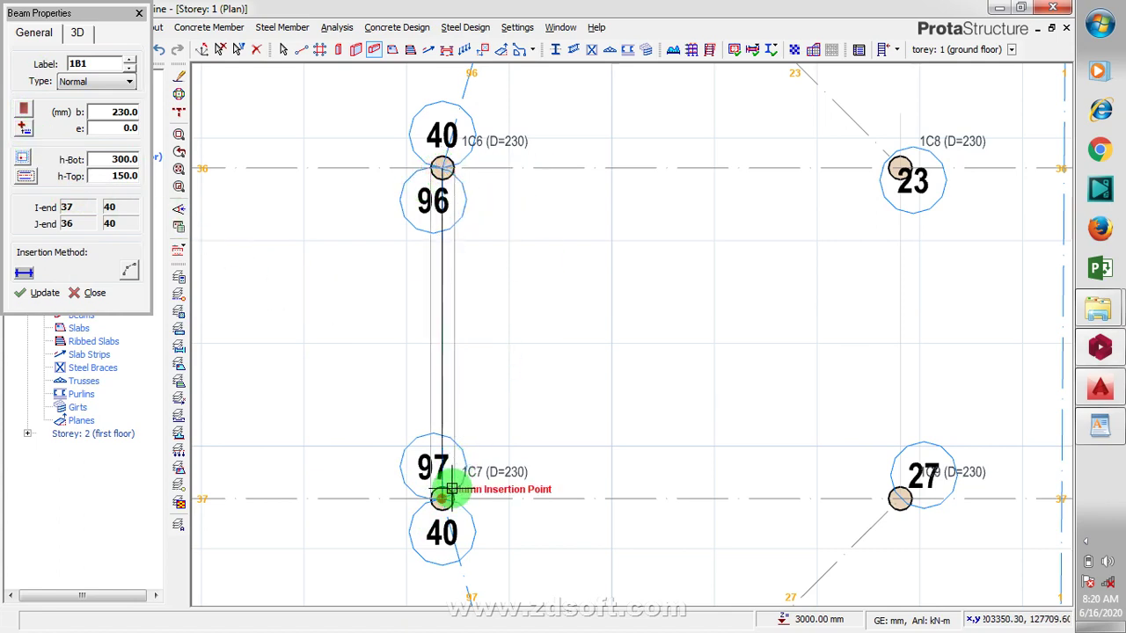
pyautogui.click(443, 497)
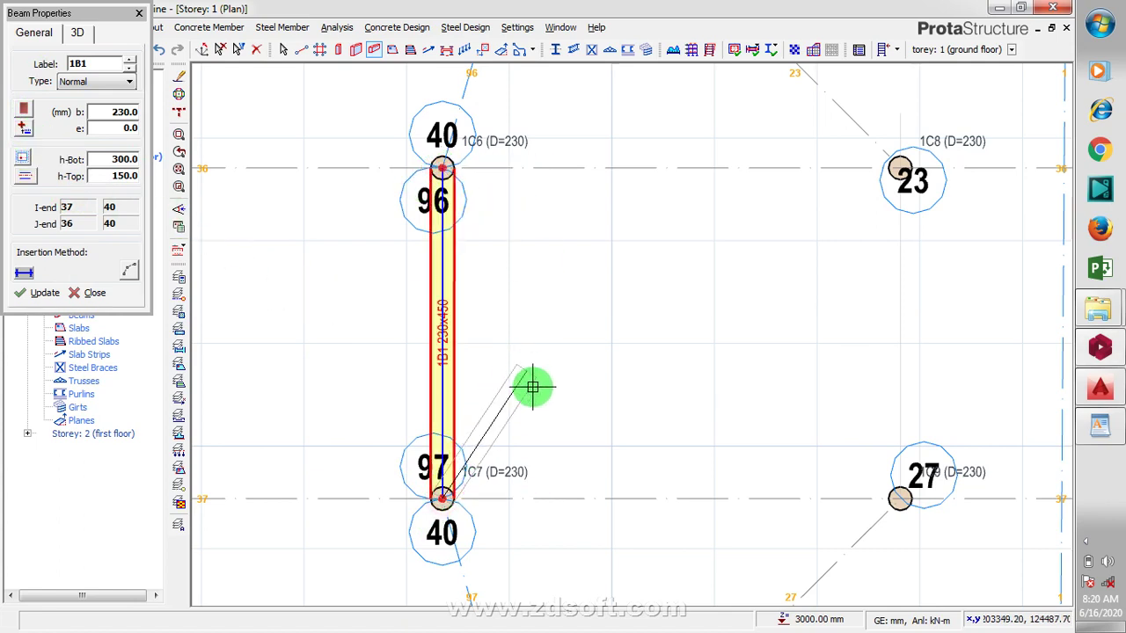
# Examine the centred beam's label, edges and column connections along axis 40 between axes 36 and 37
pyautogui.scroll(1, 466, 354)
pyautogui.scroll(1, 460, 354)
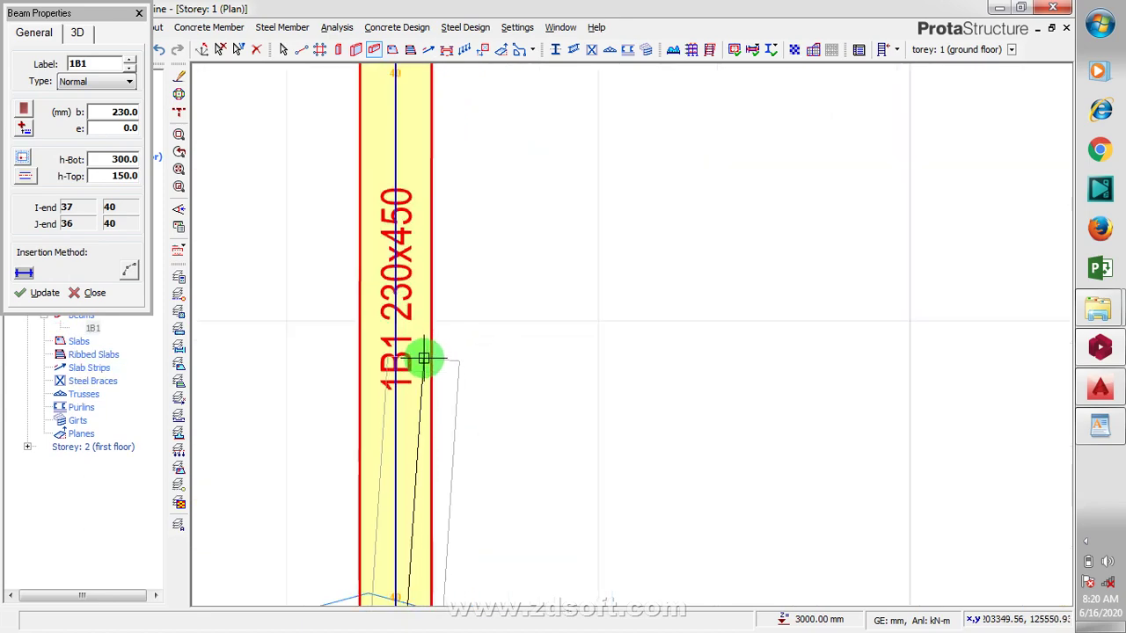
pyautogui.scroll(-3, 470, 311)
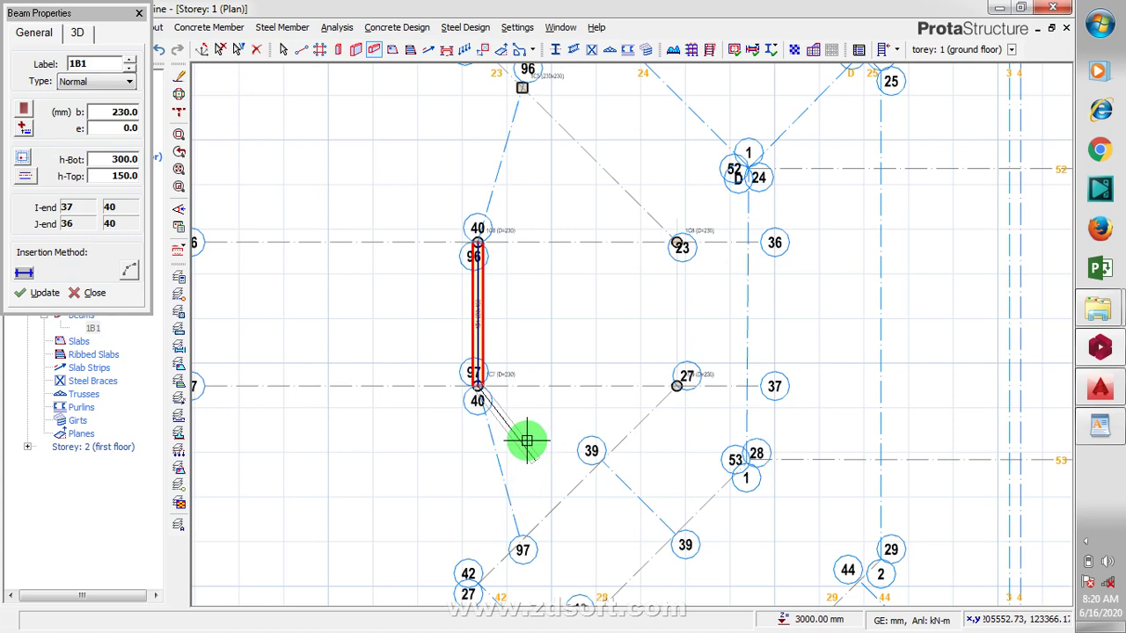
pyautogui.scroll(1, 478, 334)
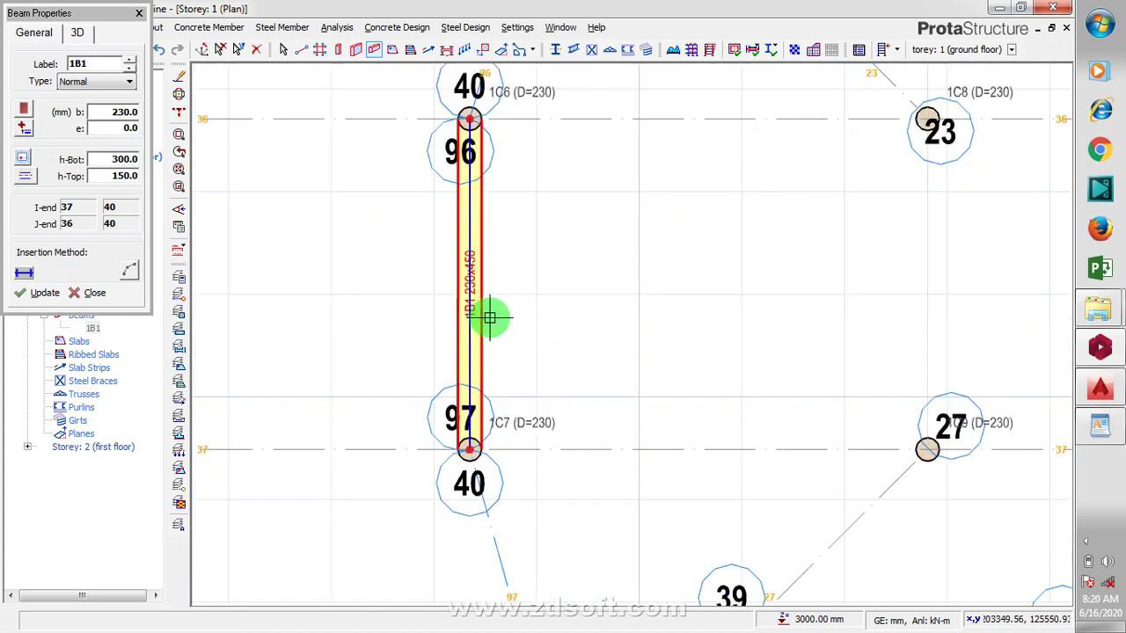
pyautogui.scroll(1, 490, 314)
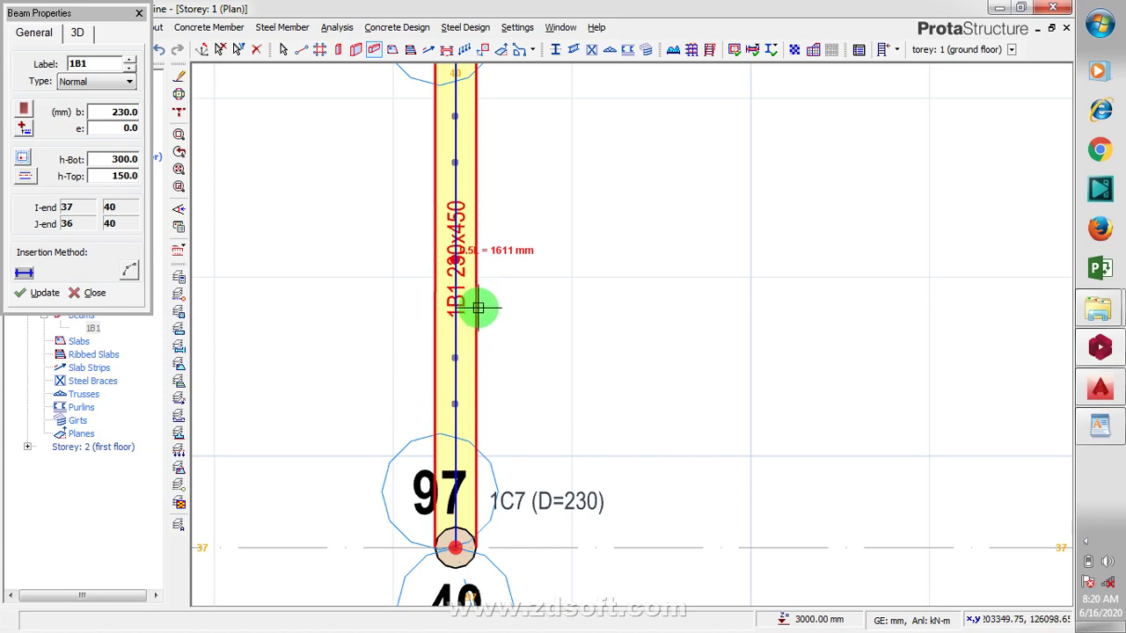
pyautogui.scroll(-2, 480, 308)
pyautogui.scroll(-1, 470, 361)
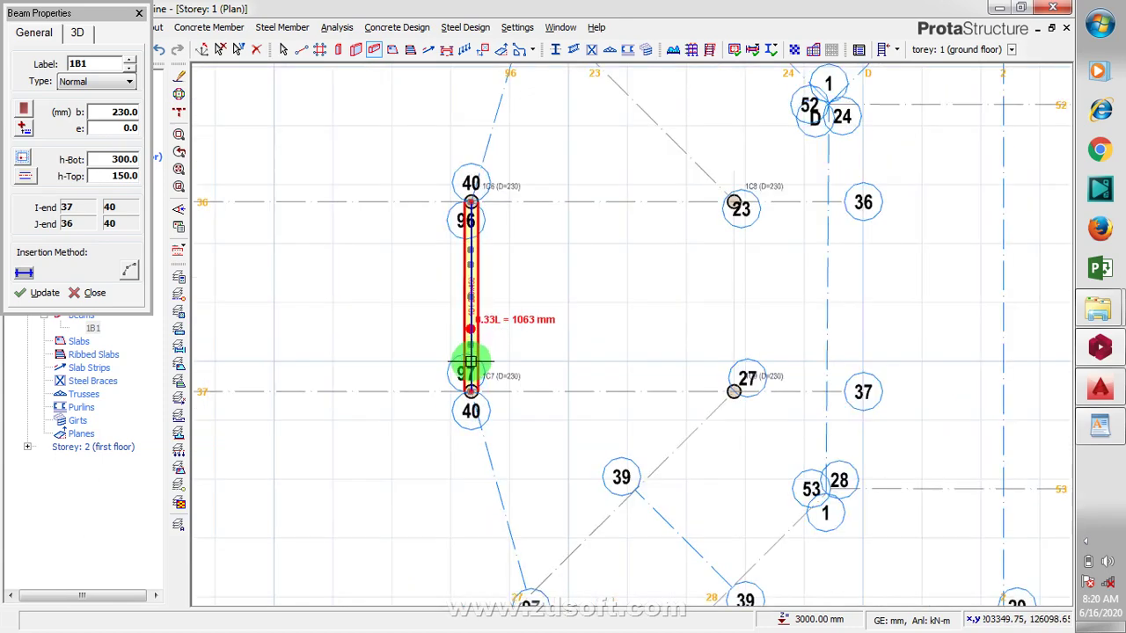
pyautogui.scroll(-1, 470, 362)
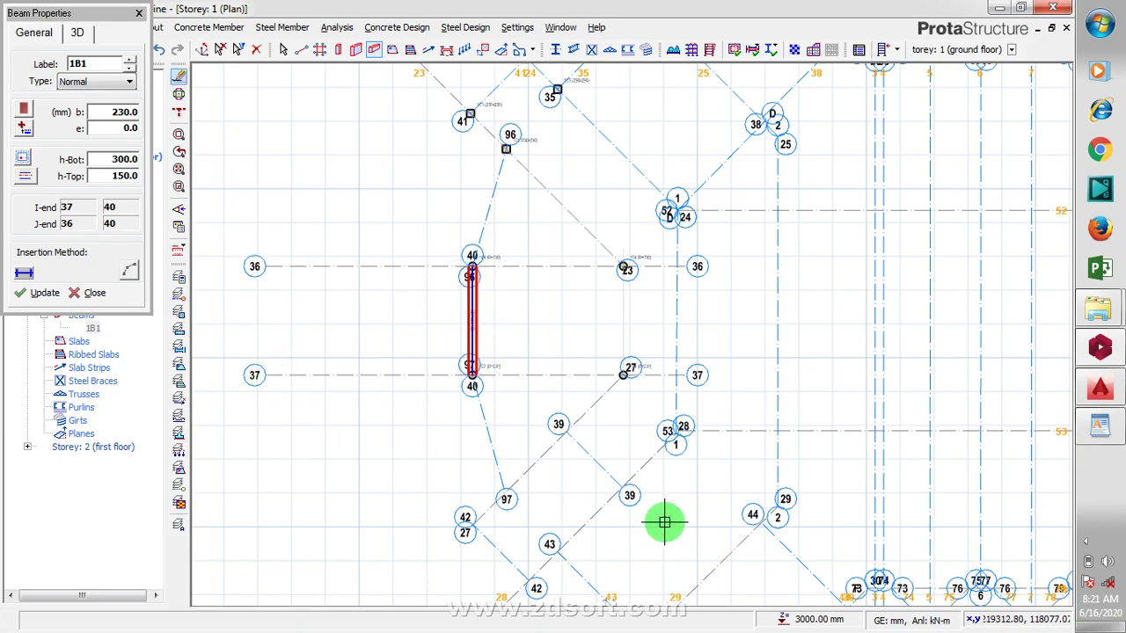
# Insert a beam along axis 96 between axes 36 and 23, and another from its axis 23 end to the nearby square column on axis 35
pyautogui.scroll(-3, 413, 427)
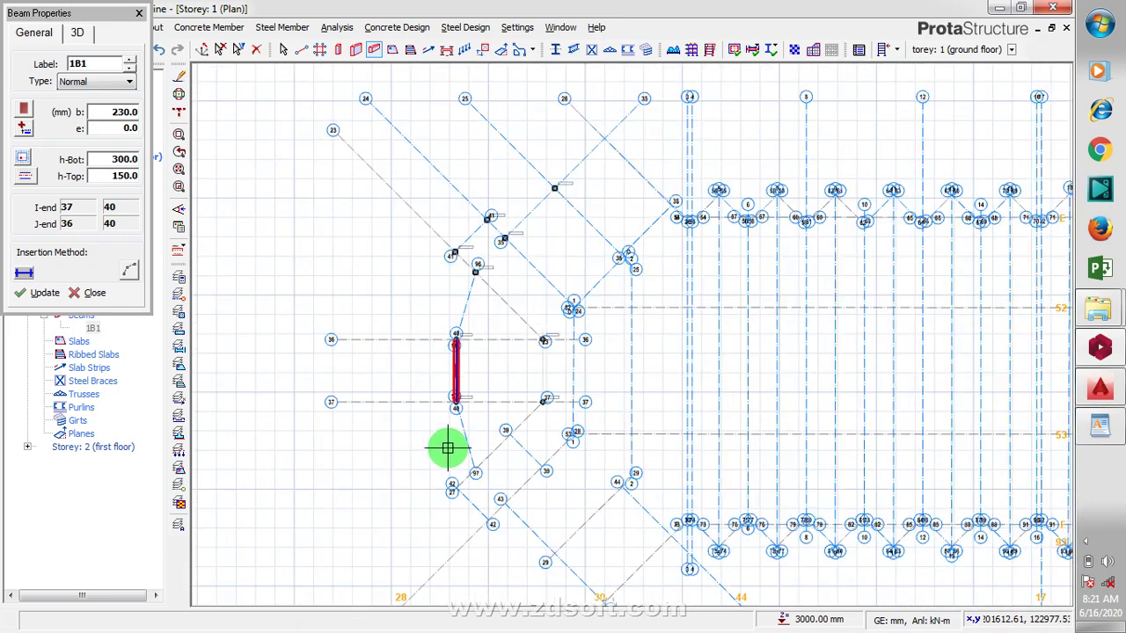
pyautogui.scroll(1, 447, 370)
pyautogui.scroll(2, 471, 349)
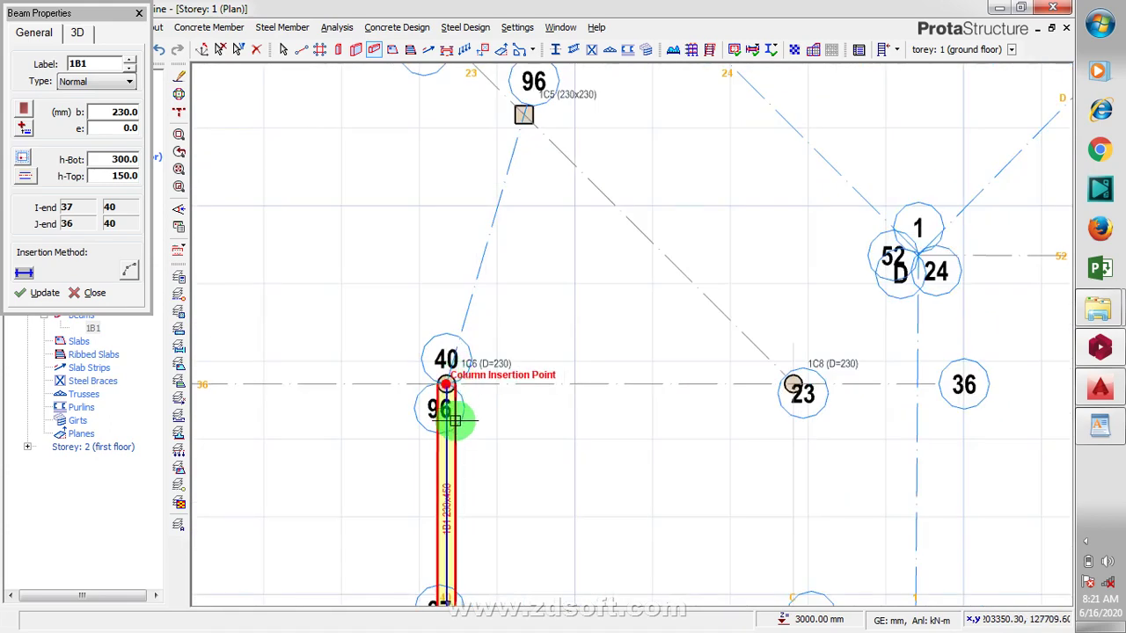
pyautogui.scroll(-1, 427, 422)
pyautogui.scroll(2, 432, 413)
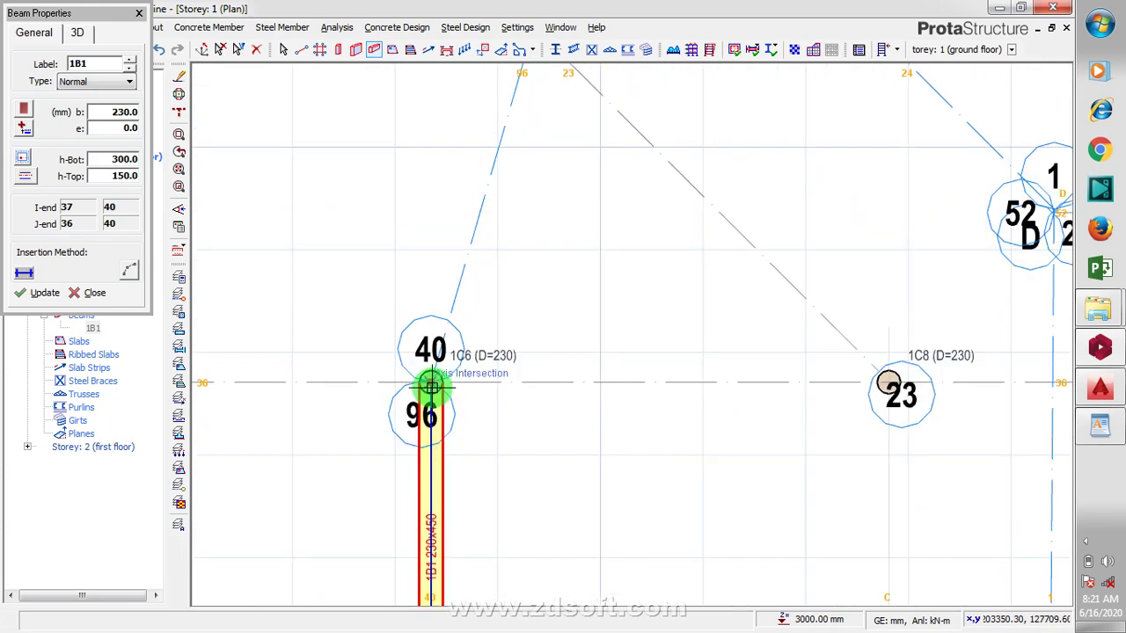
pyautogui.click(400, 404)
pyautogui.scroll(-1, 346, 467)
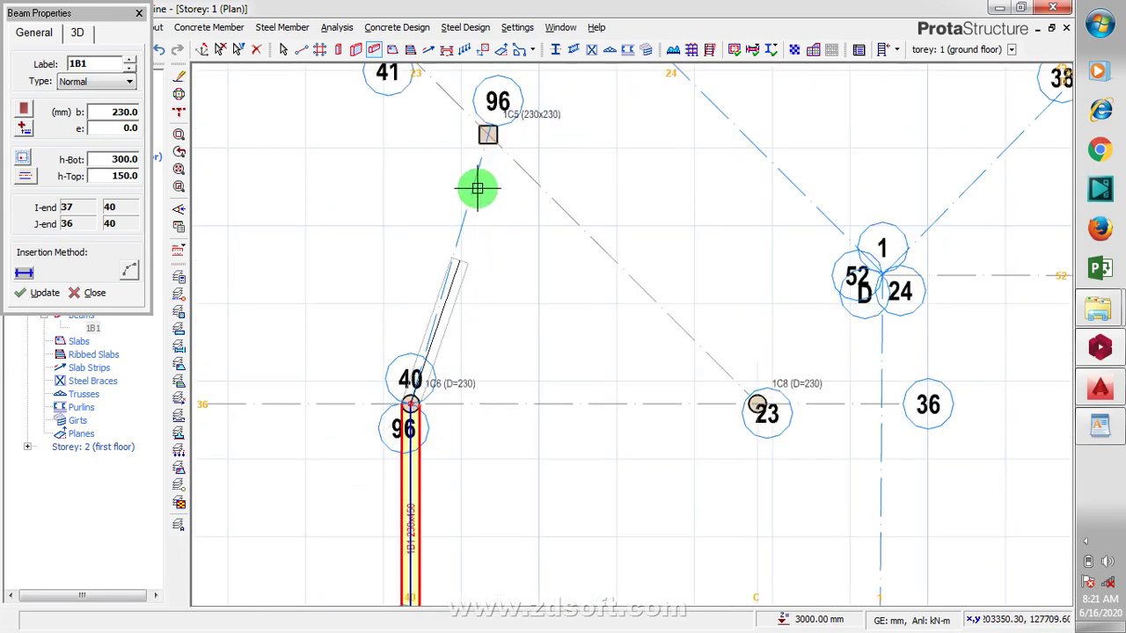
pyautogui.click(406, 402)
pyautogui.scroll(-3, 392, 412)
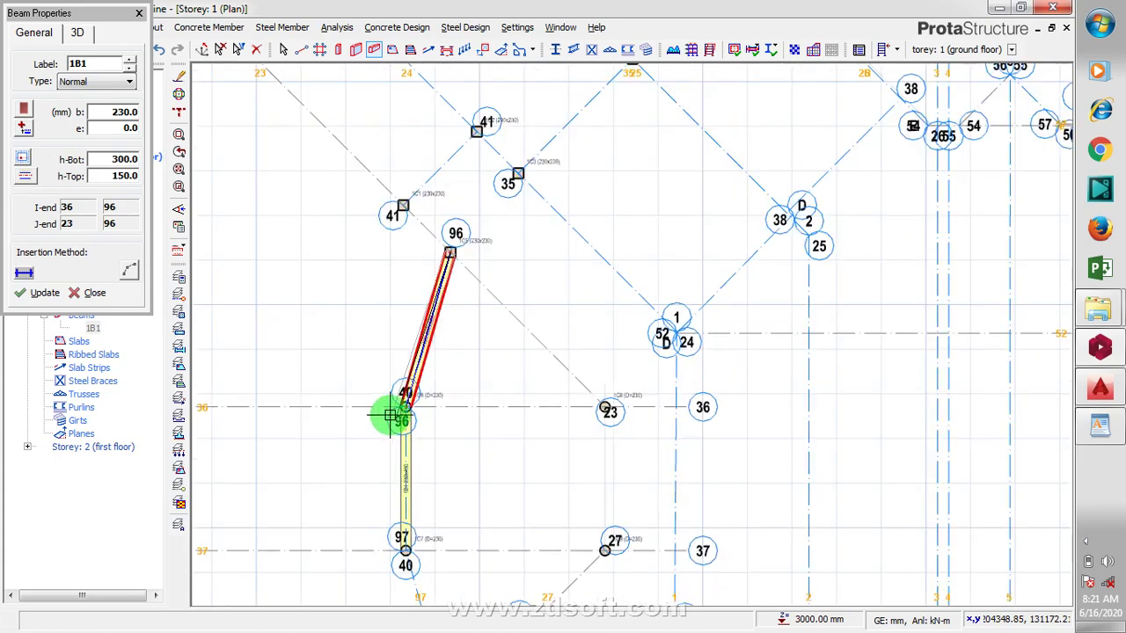
pyautogui.scroll(2, 422, 304)
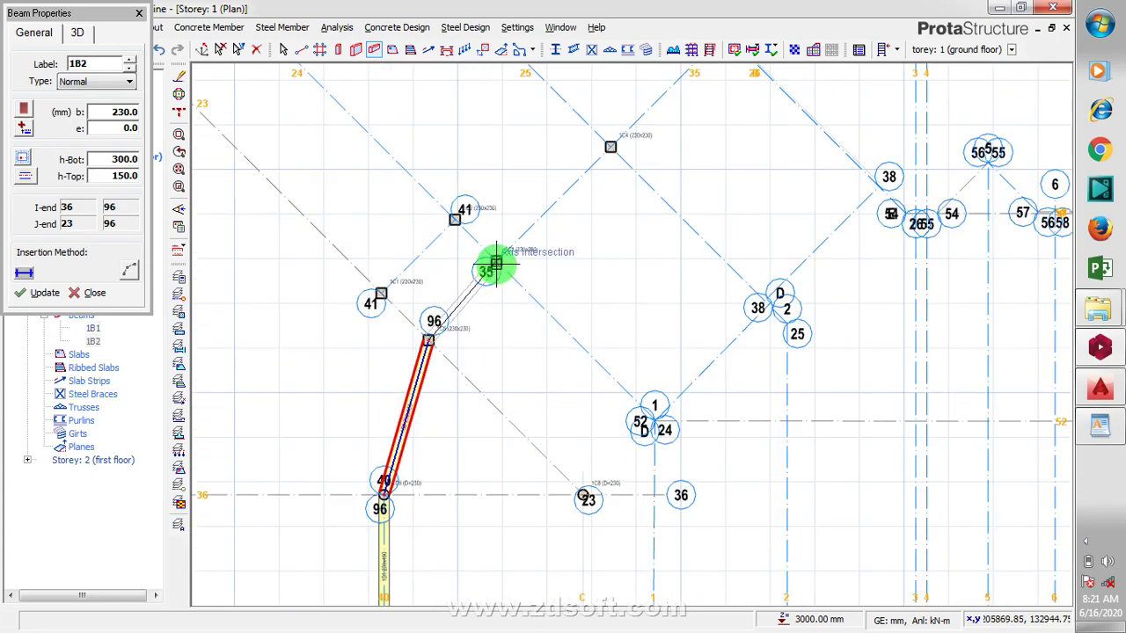
pyautogui.click(496, 263)
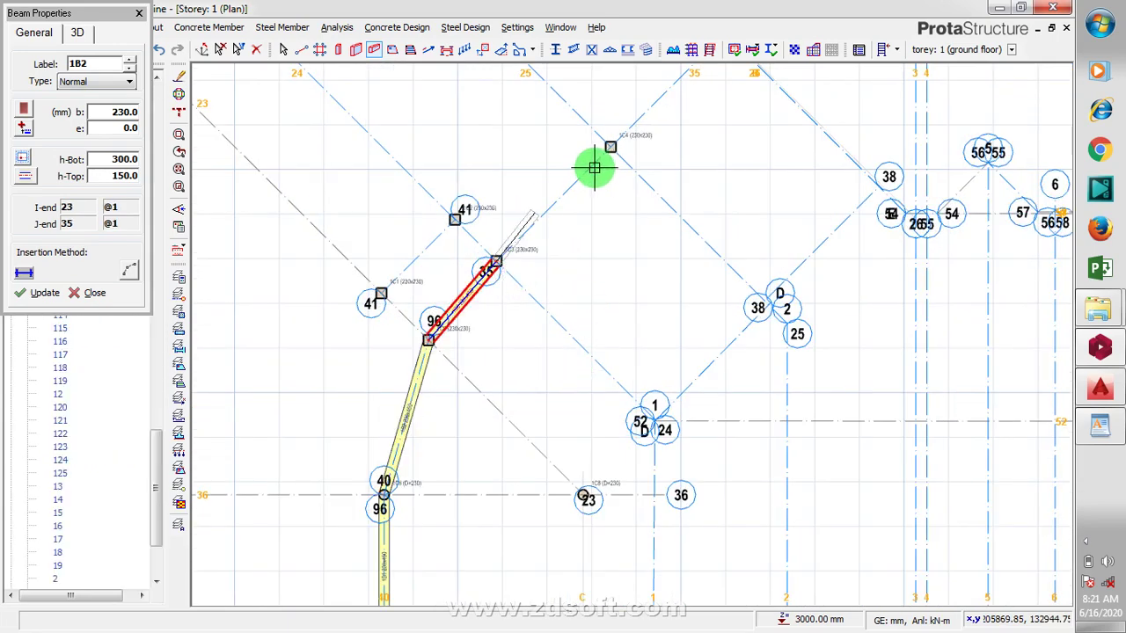
# Insert a beam along axis 35 between the square columns on axes 24 and 25
pyautogui.click(616, 143)
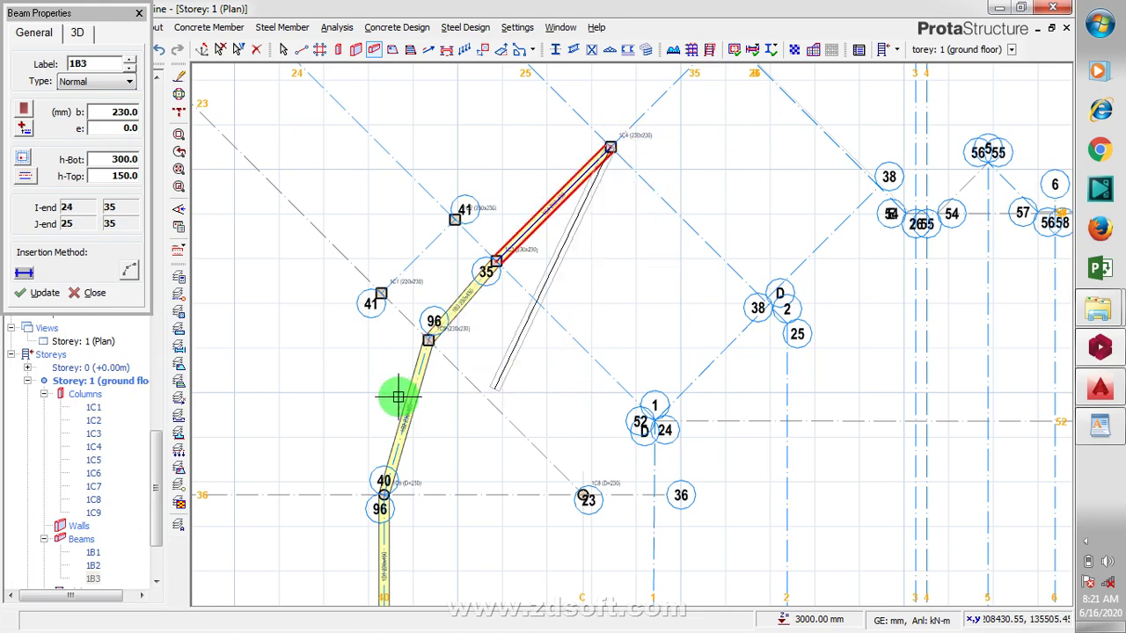
pyautogui.scroll(-2, 395, 397)
pyautogui.click(589, 186)
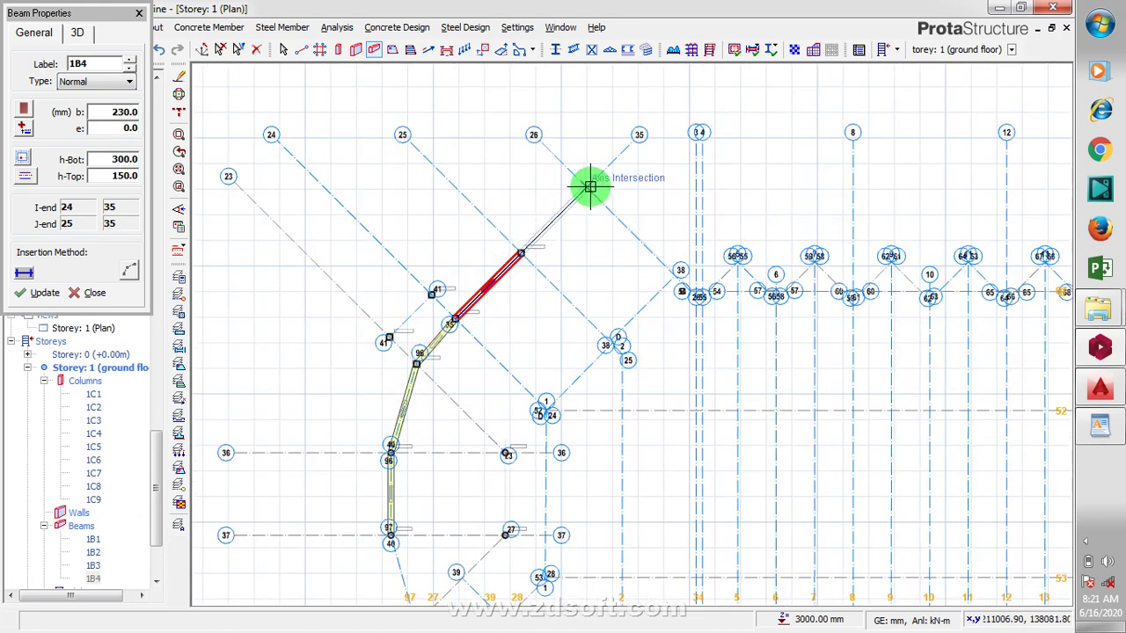
# Insert a beam along axis 23 between the square columns on axes 41 and 96, and end beam insertion
pyautogui.scroll(2, 387, 336)
pyautogui.click(391, 344)
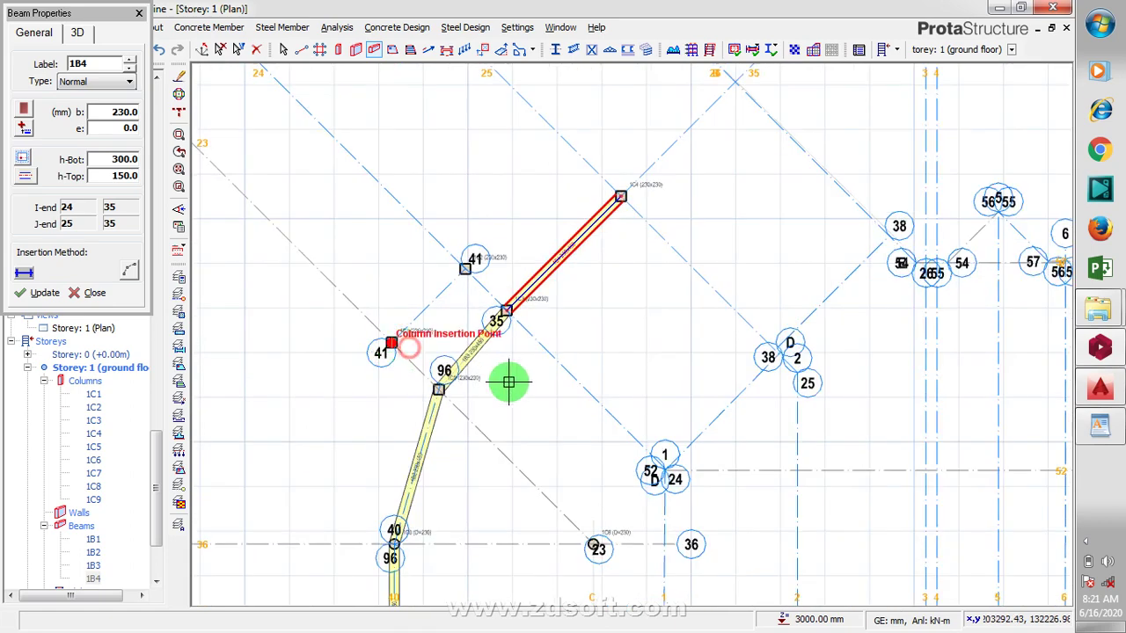
pyautogui.click(438, 387)
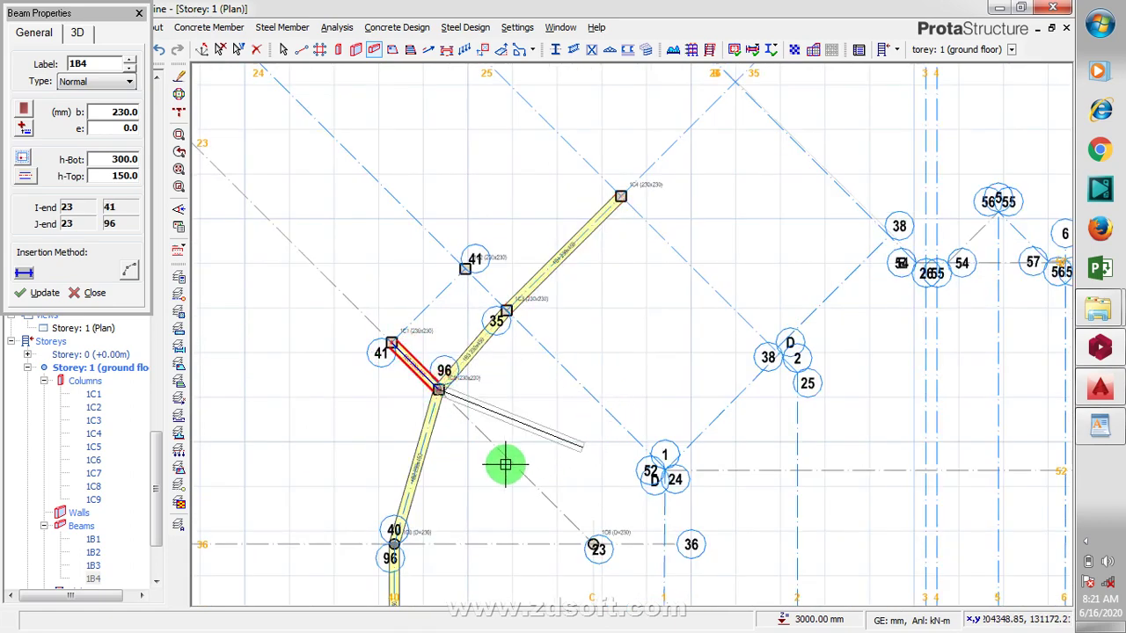
pyautogui.rightClick(393, 348)
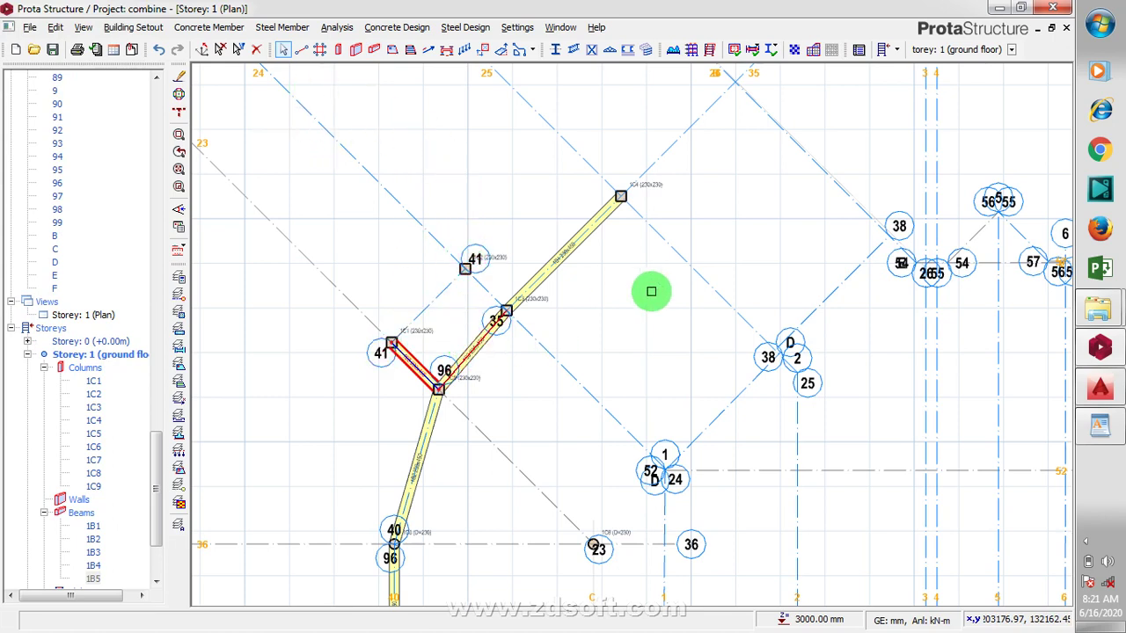
# Switch to the AutoCAD drawing and compare its walls around the entrance porch and stairs with the beams in the ProtaStructure plan
pyautogui.click(1098, 394)
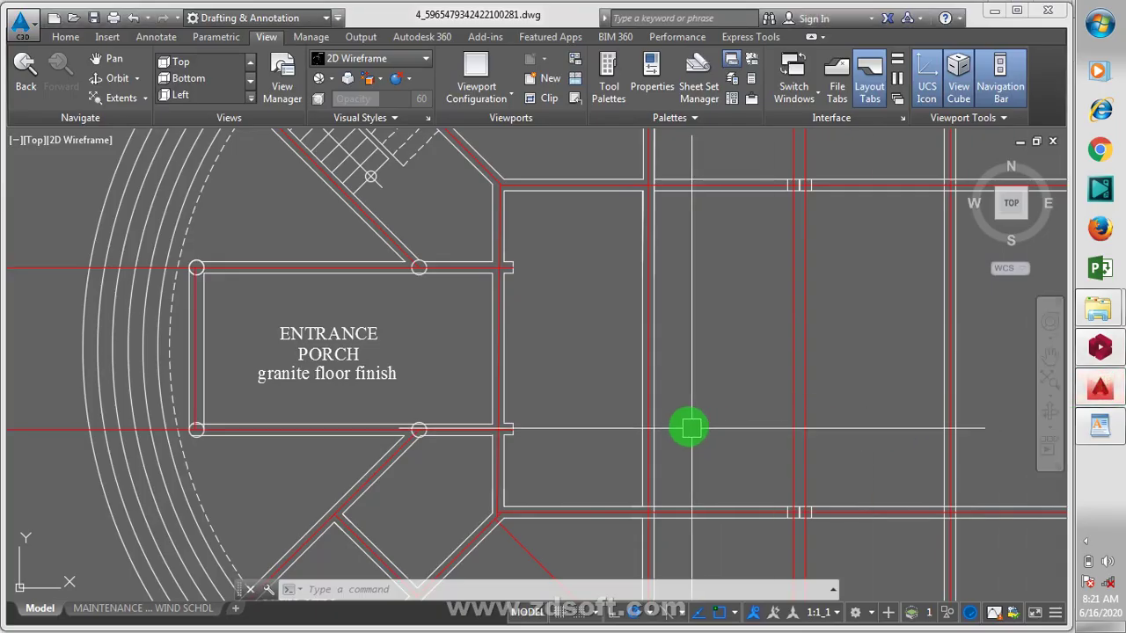
pyautogui.scroll(-8, 551, 416)
pyautogui.scroll(10, 552, 416)
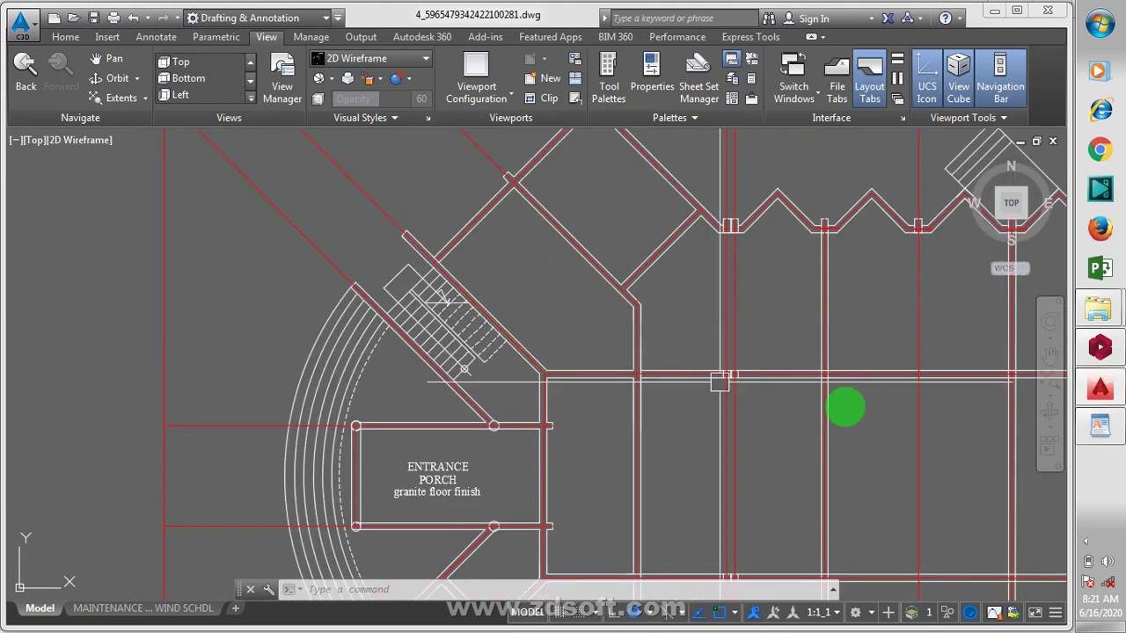
pyautogui.moveTo(1097, 352)
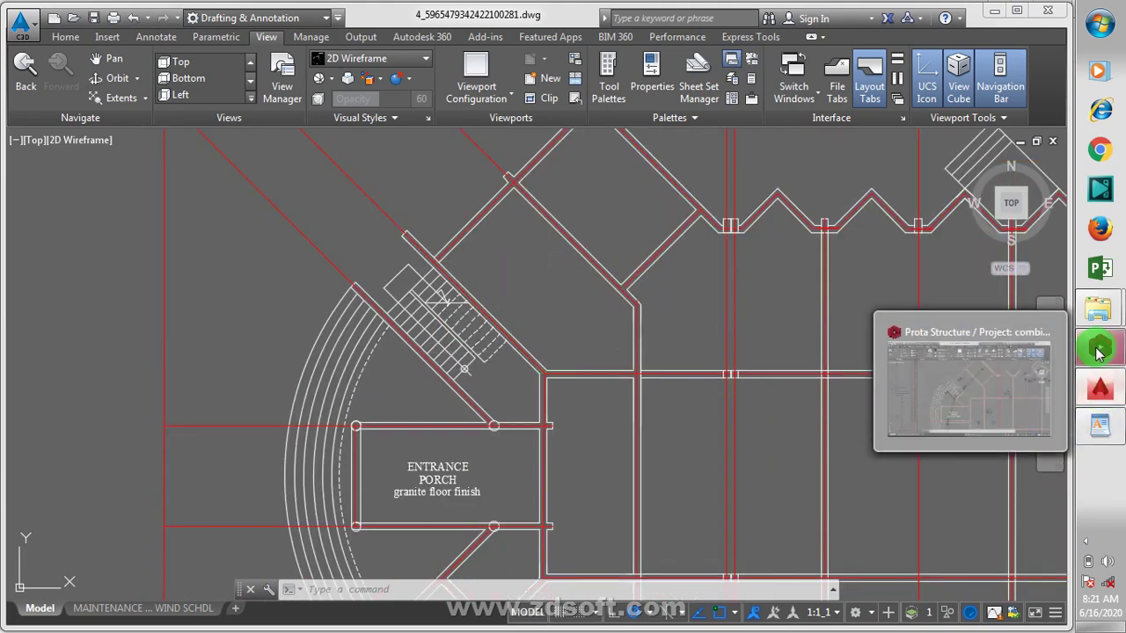
pyautogui.click(1097, 352)
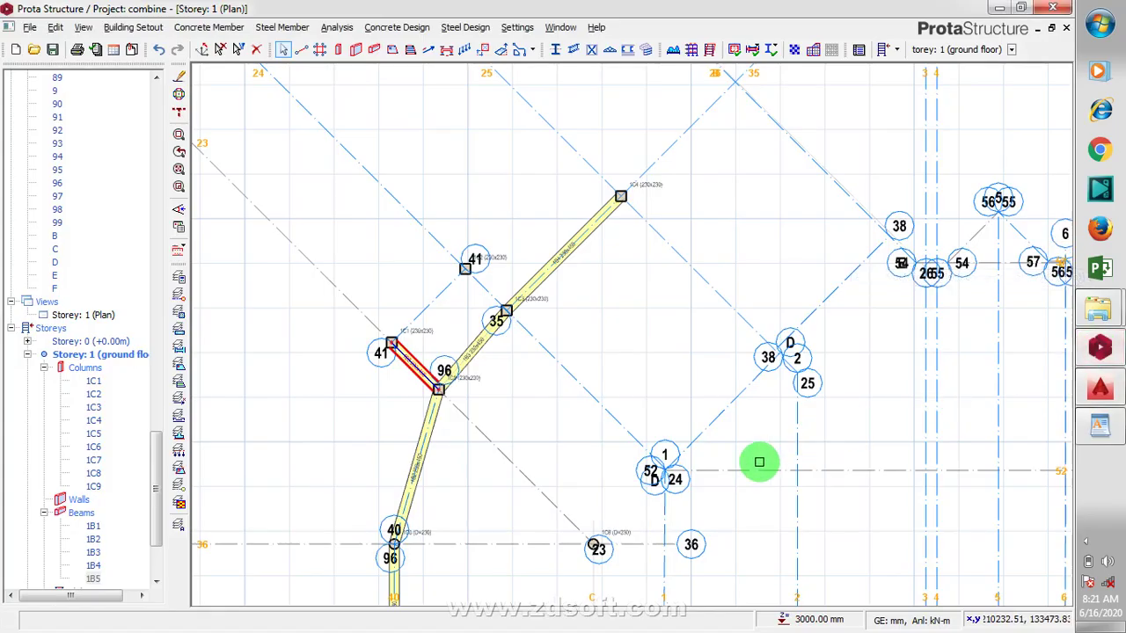
pyautogui.scroll(-2, 554, 348)
pyautogui.scroll(-3, 580, 330)
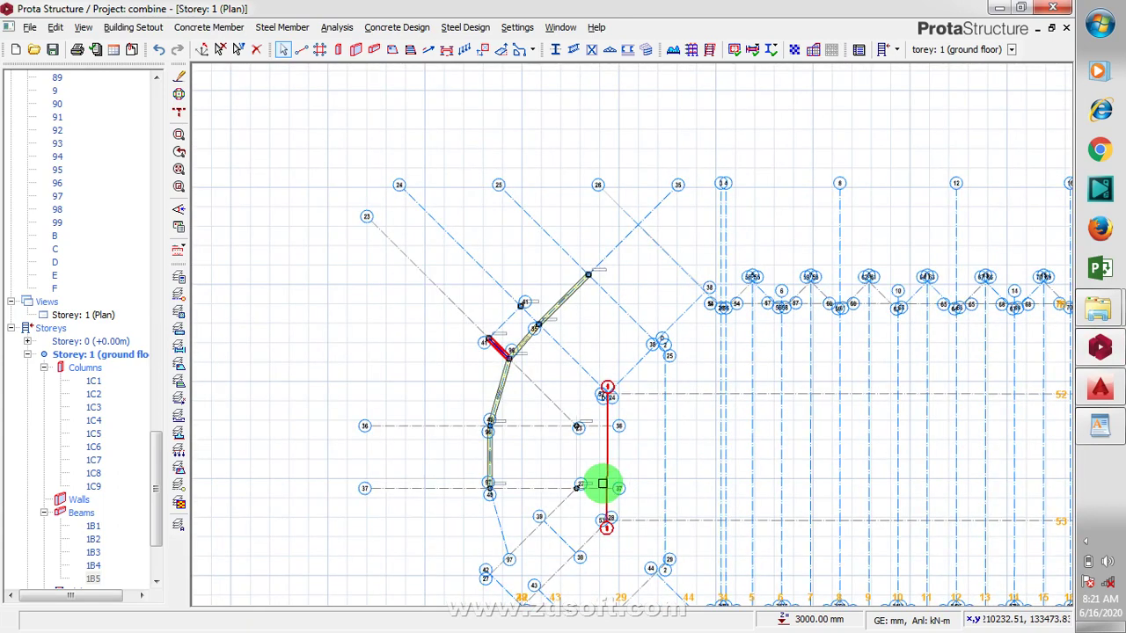
pyautogui.scroll(2, 598, 483)
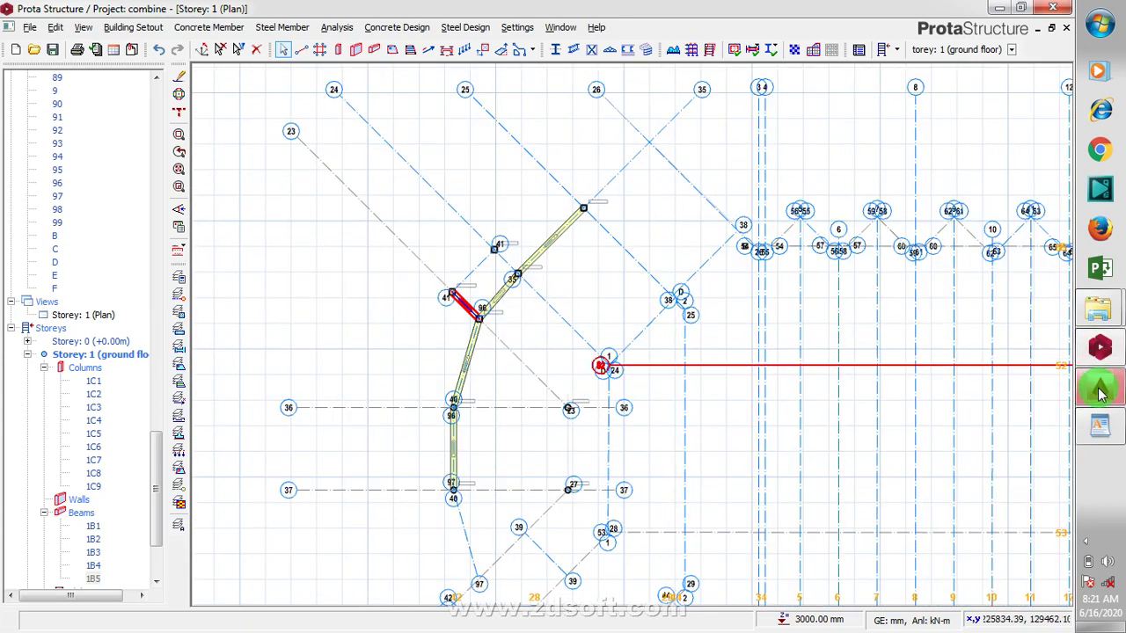
pyautogui.moveTo(1101, 393)
pyautogui.moveTo(1014, 391)
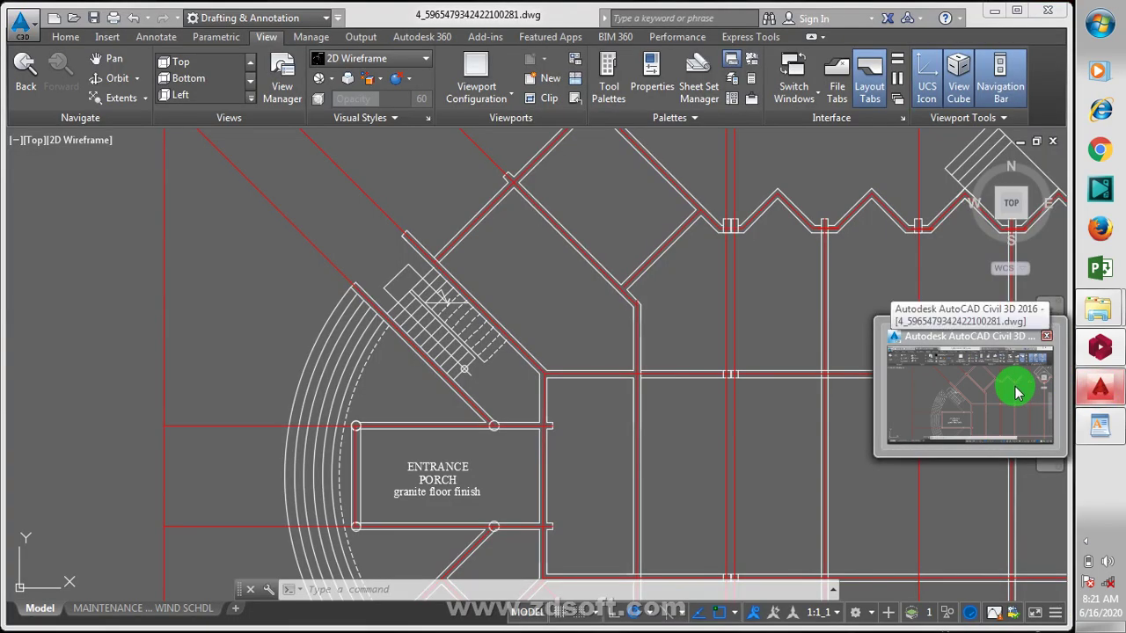
pyautogui.moveTo(1095, 356)
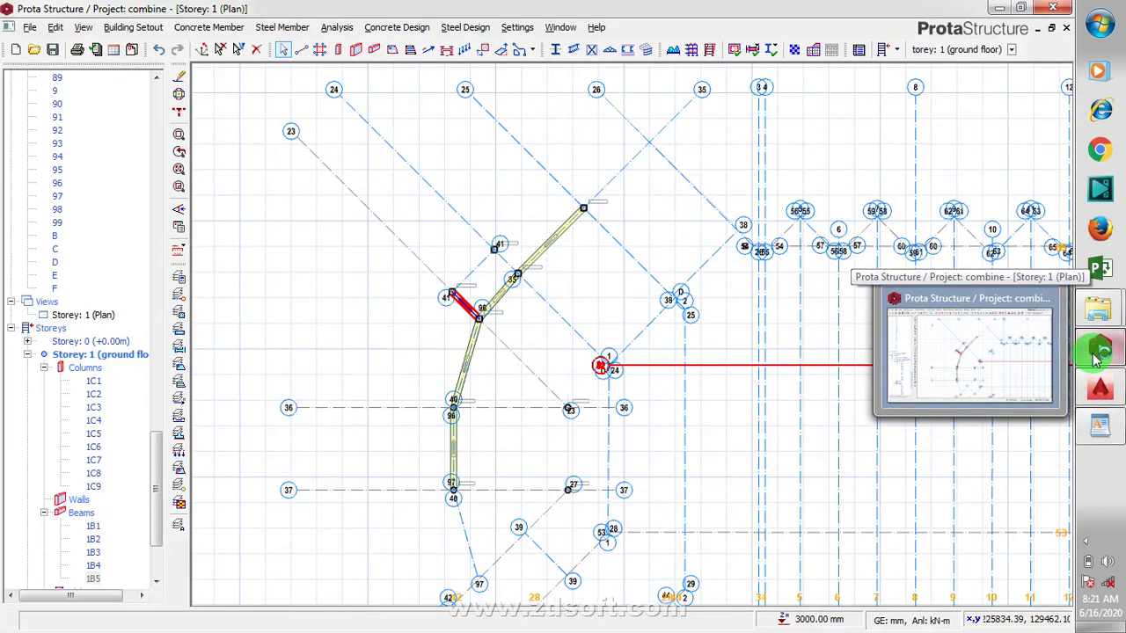
pyautogui.click(1095, 356)
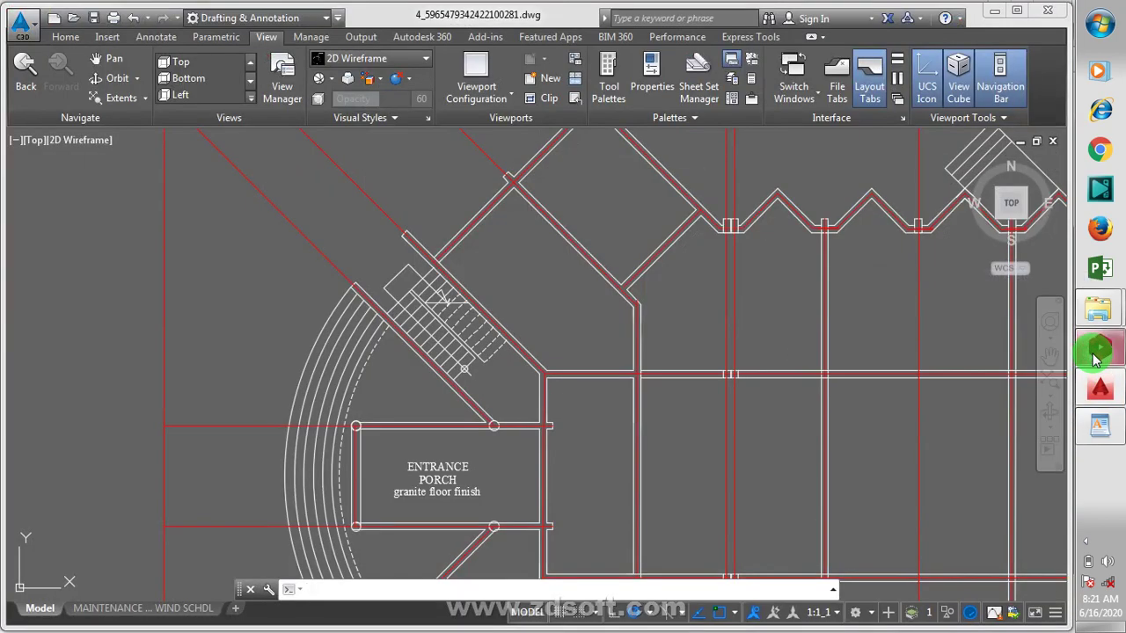
pyautogui.click(1097, 348)
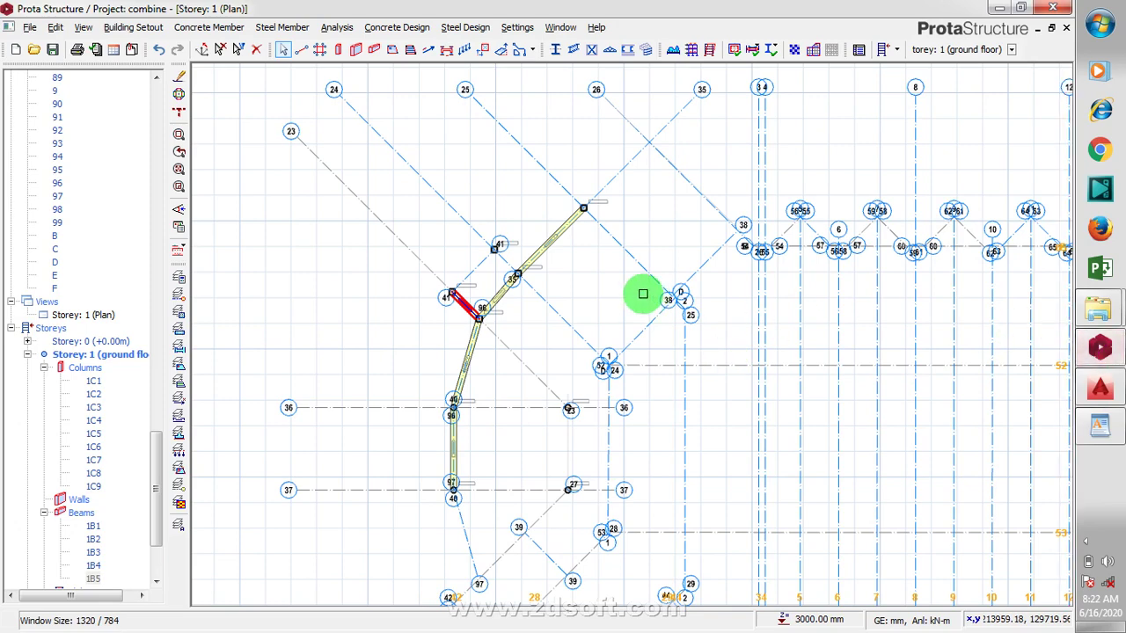
# Delete the short diagonal beam between the square columns at axes 96 and 35
pyautogui.scroll(2, 501, 293)
pyautogui.scroll(1, 502, 293)
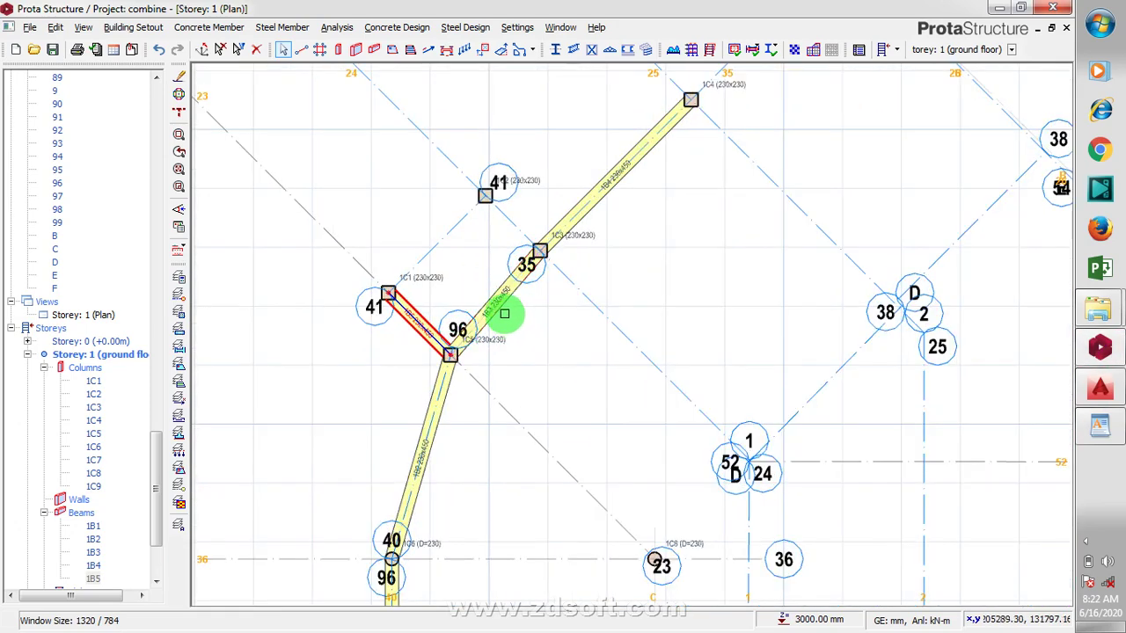
pyautogui.click(506, 314)
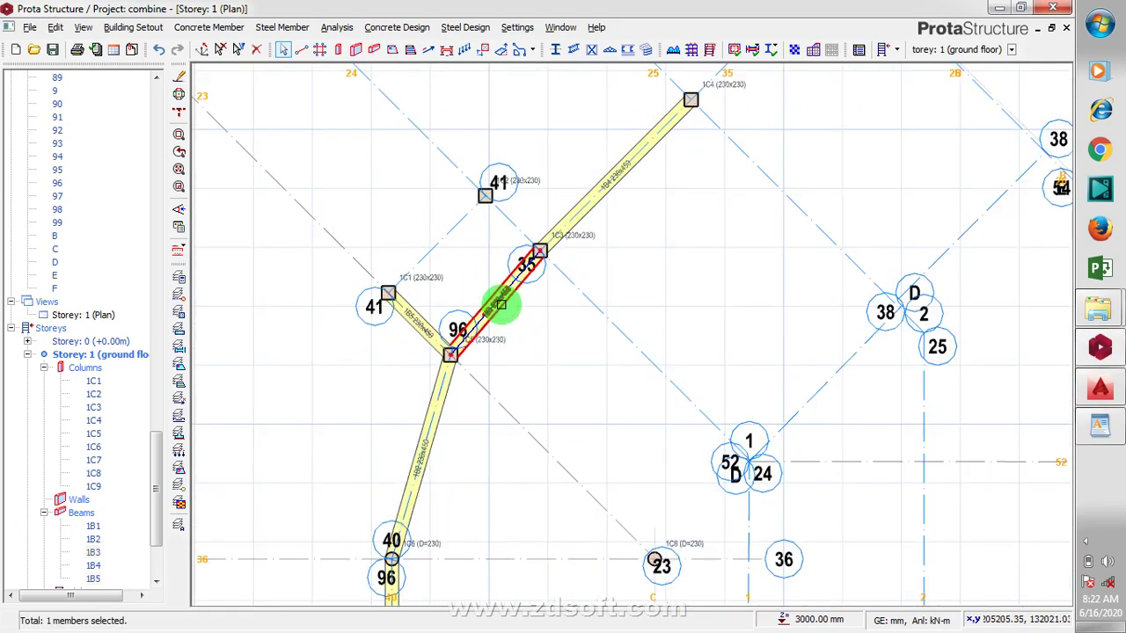
pyautogui.rightClick(503, 304)
pyautogui.moveTo(644, 628)
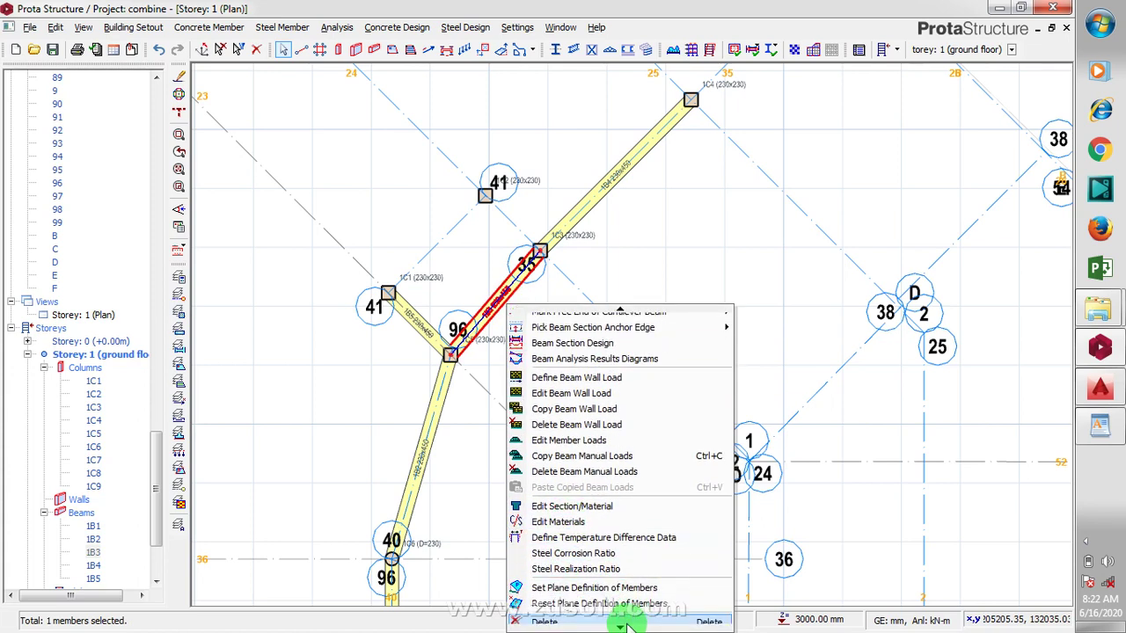
pyautogui.click(596, 588)
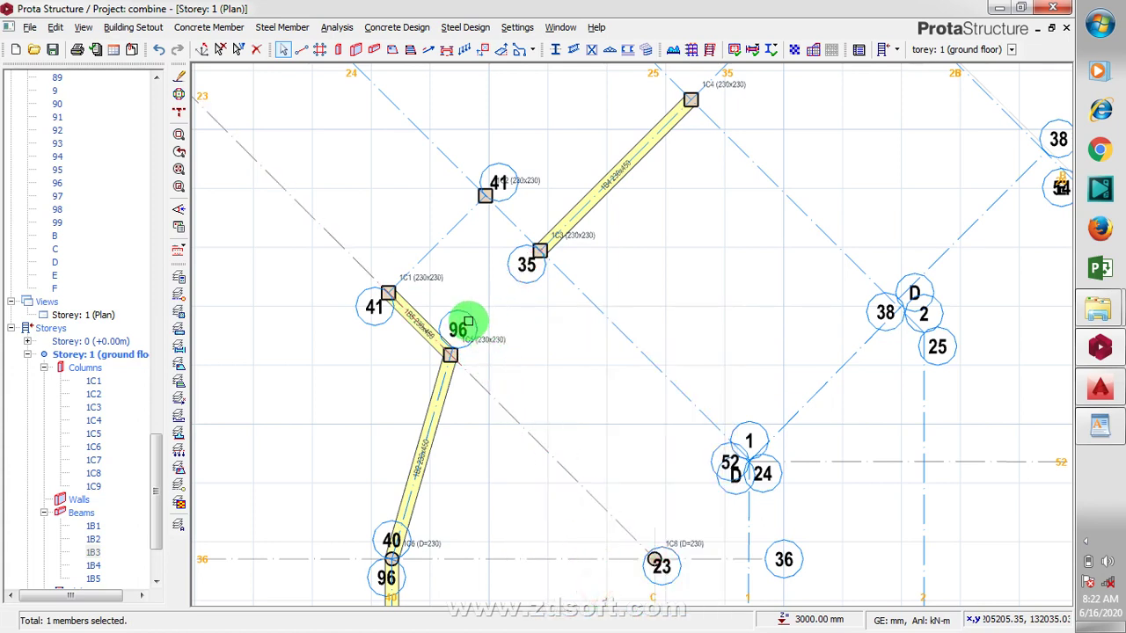
# Insert beams along axis 37 from axis 40 to C, along axis C up to axis 36, and along axis 36 back to axis 40
pyautogui.scroll(-3, 492, 377)
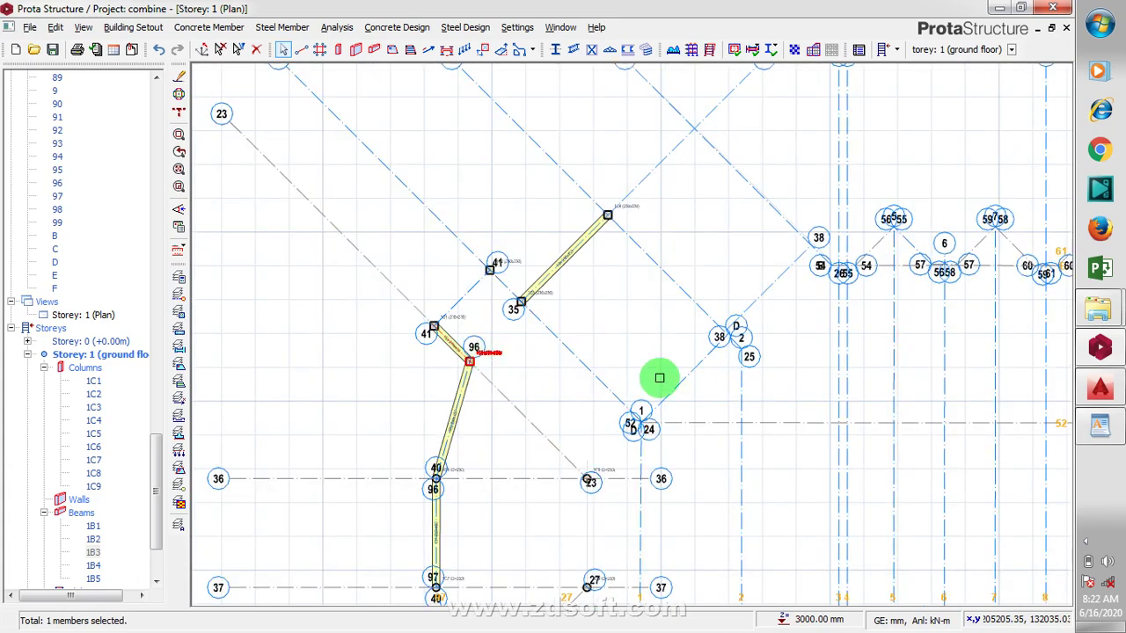
pyautogui.scroll(-4, 342, 301)
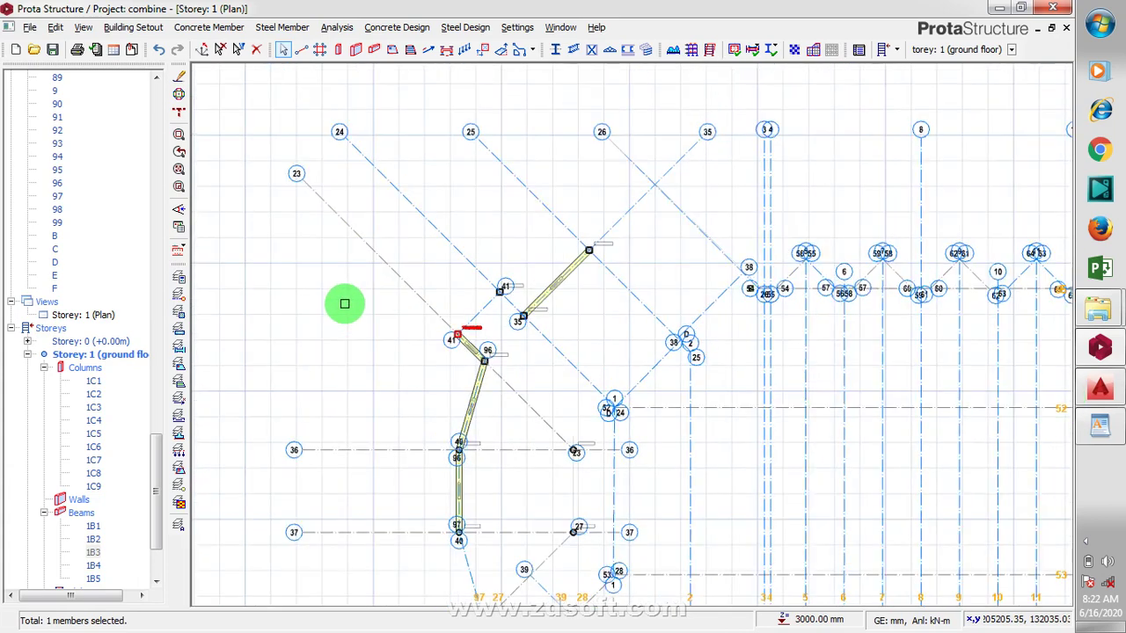
pyautogui.scroll(2, 447, 423)
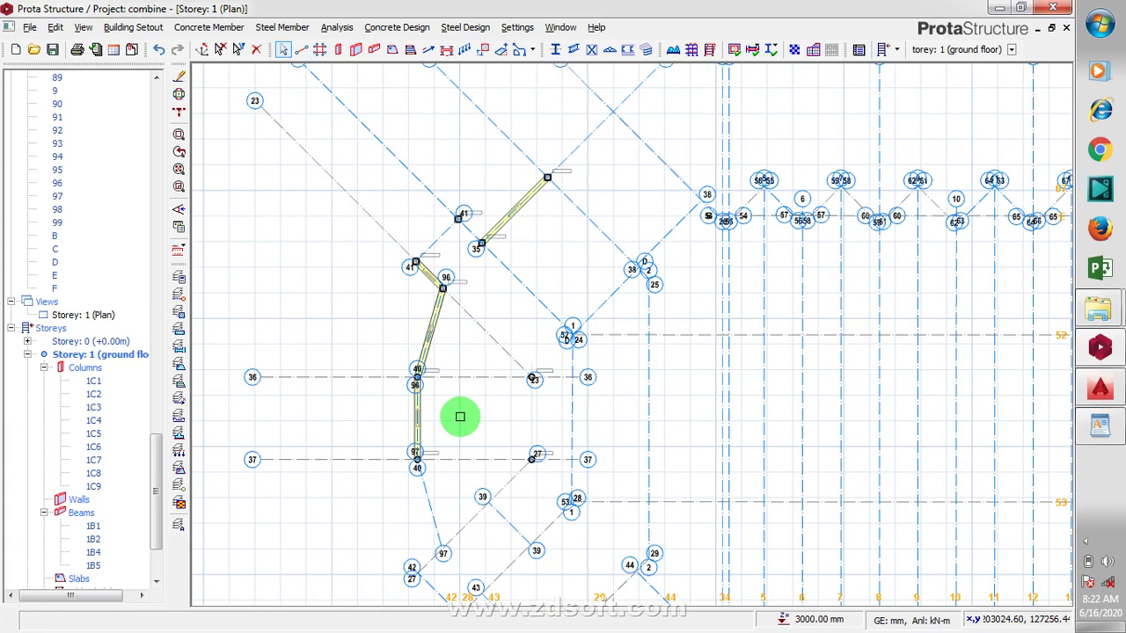
pyautogui.scroll(1, 543, 447)
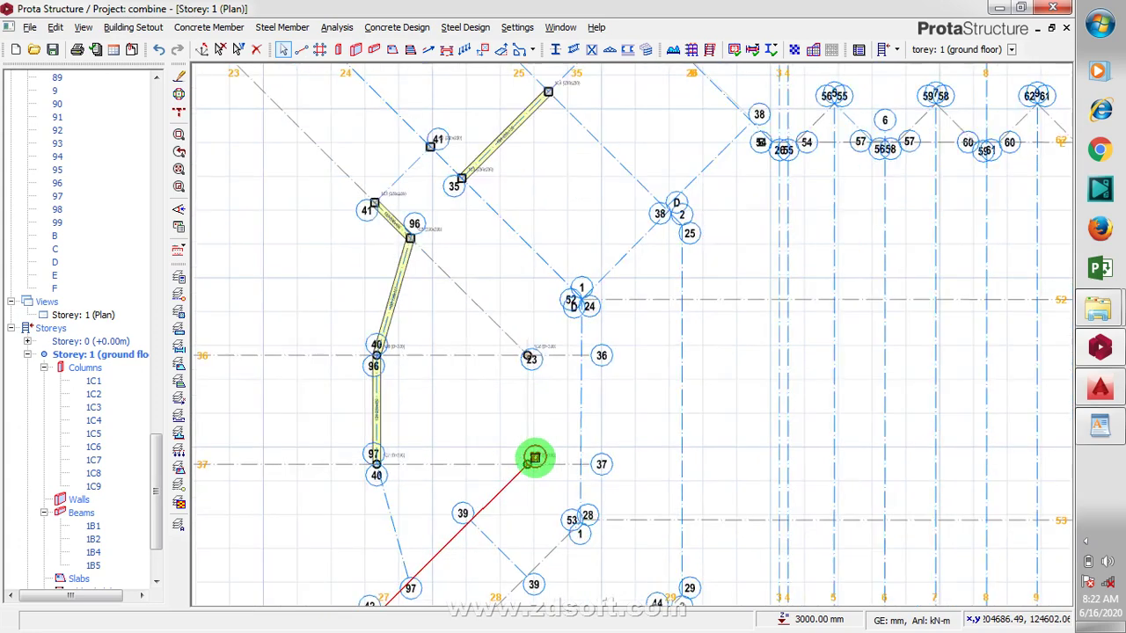
pyautogui.scroll(1, 513, 353)
pyautogui.scroll(-2, 335, 343)
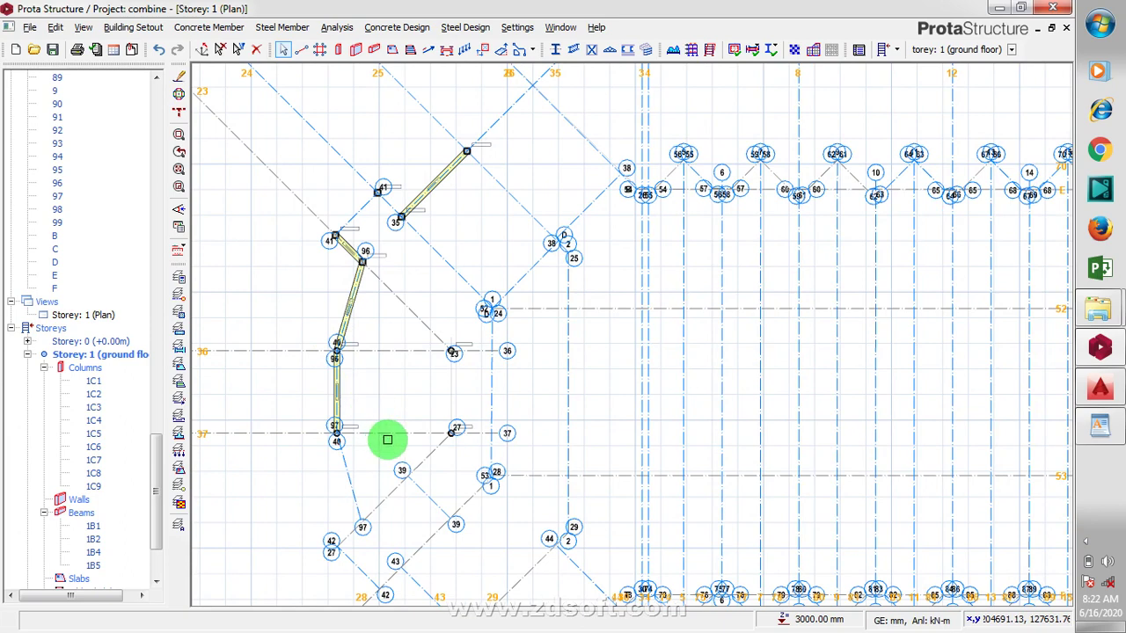
pyautogui.click(374, 50)
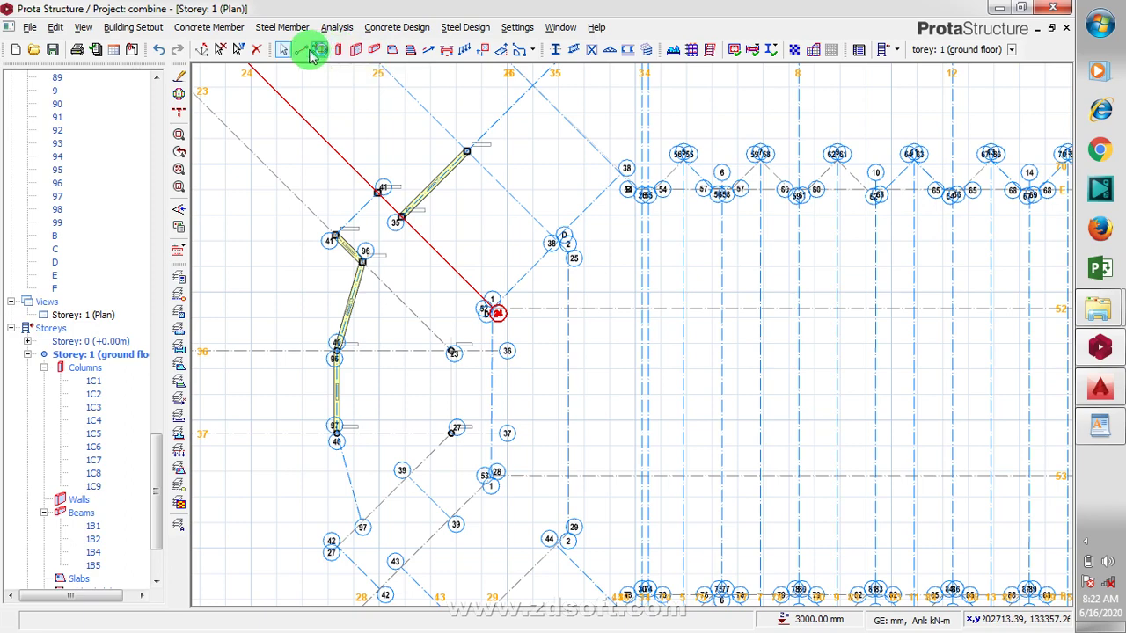
pyautogui.click(371, 51)
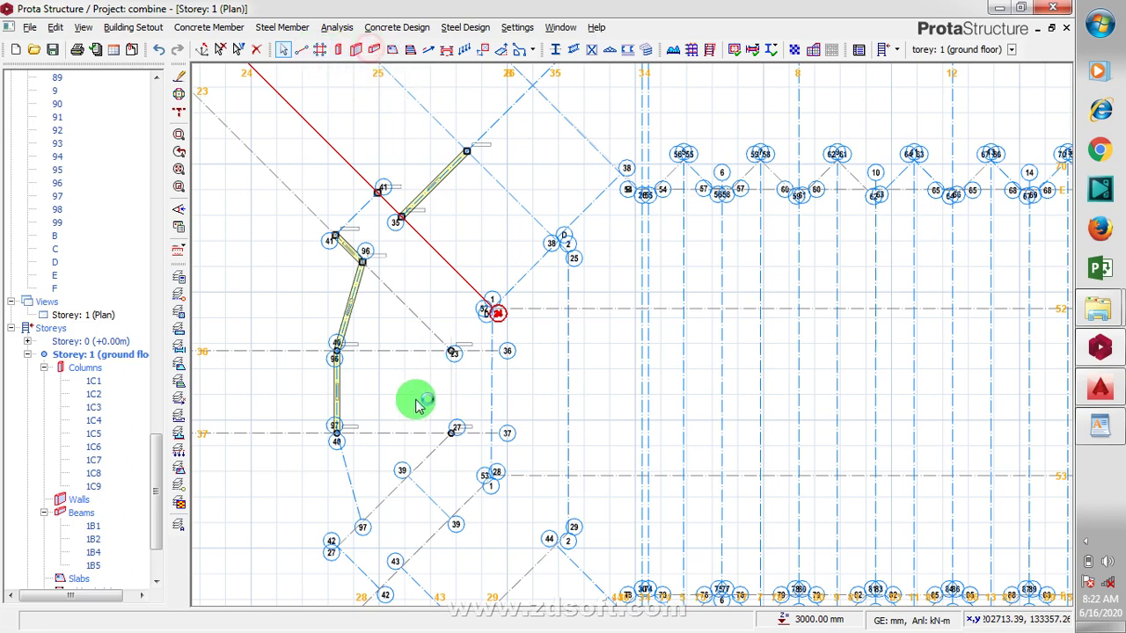
pyautogui.scroll(1, 390, 419)
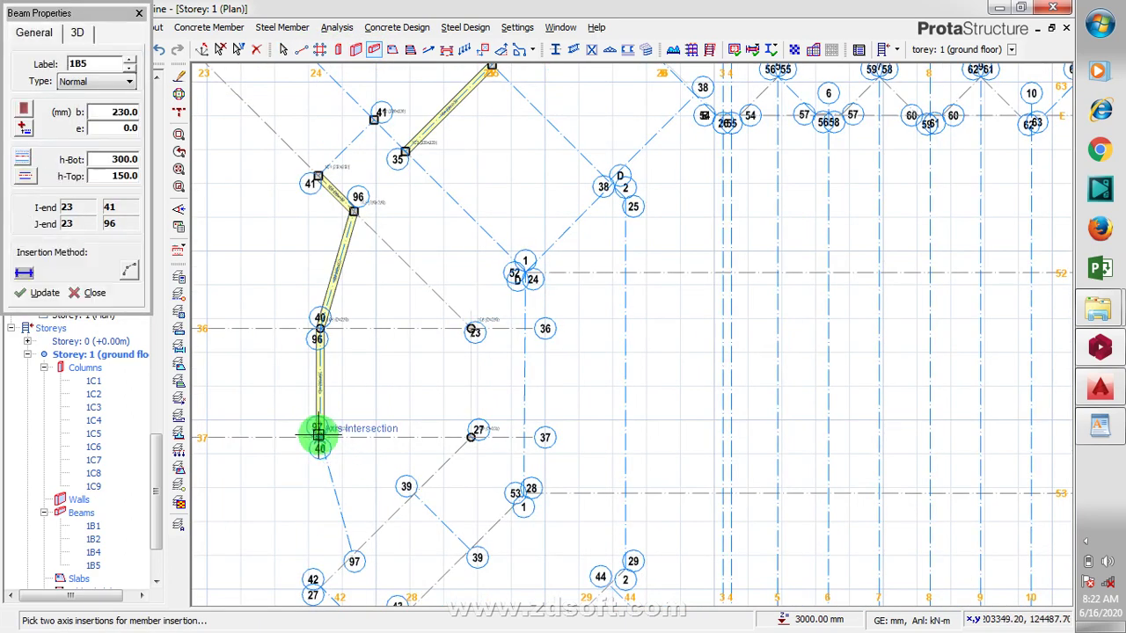
pyautogui.click(319, 435)
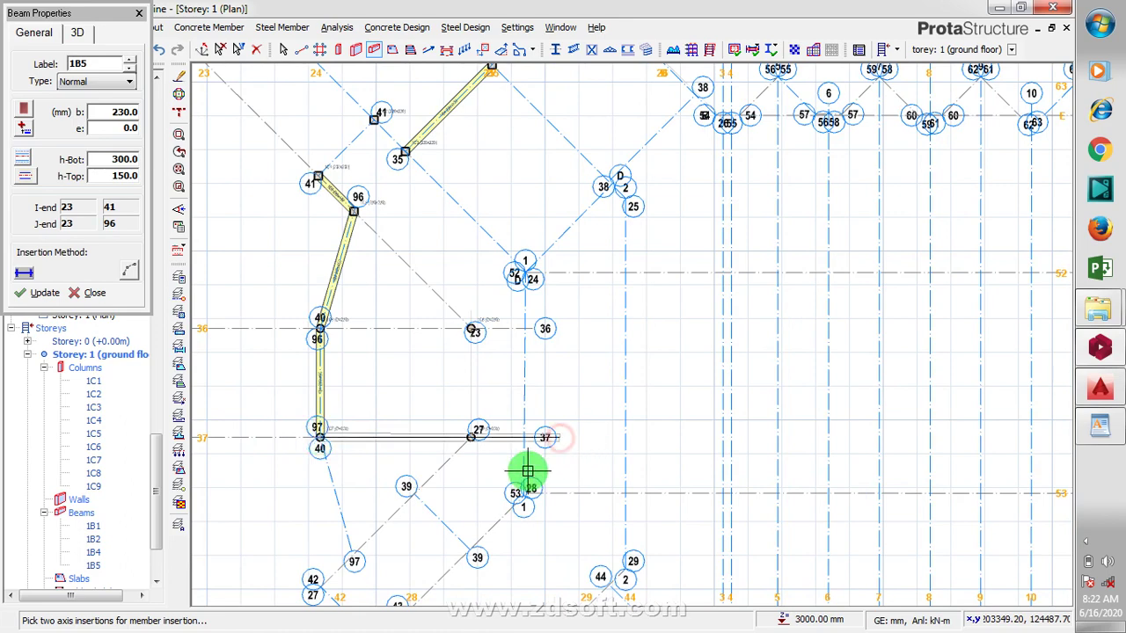
pyautogui.click(471, 435)
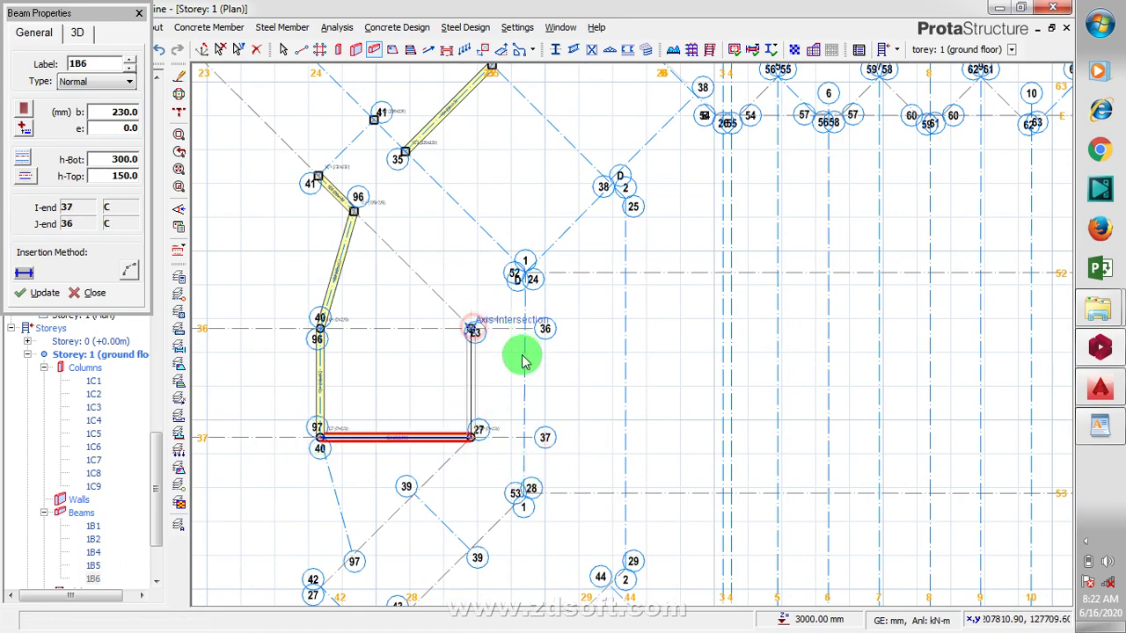
pyautogui.click(472, 331)
pyautogui.click(321, 331)
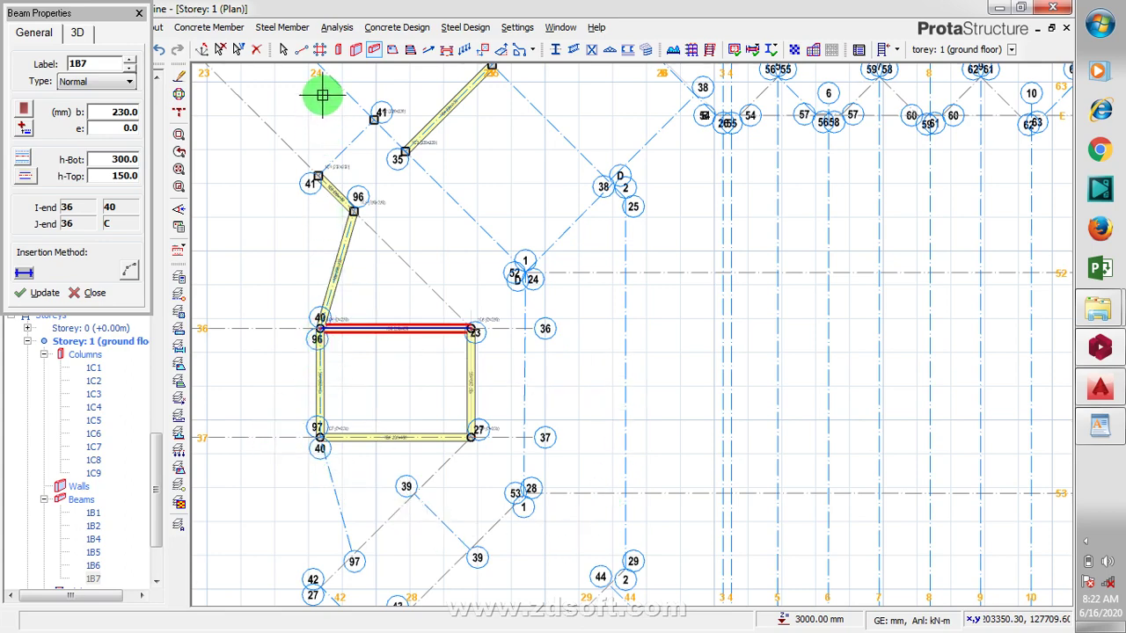
pyautogui.click(137, 16)
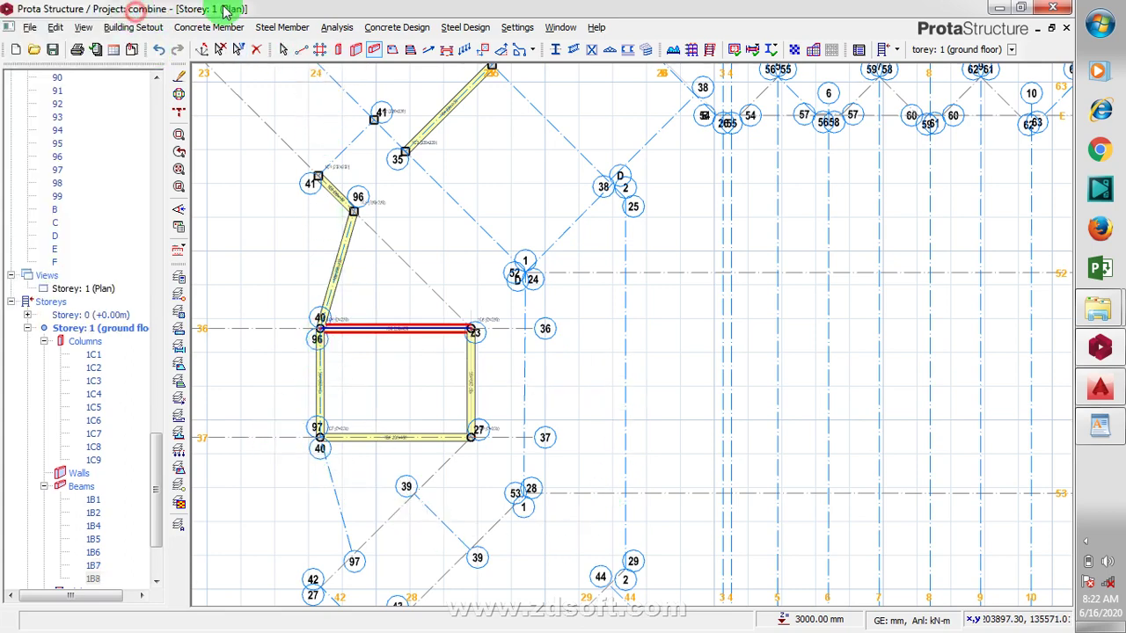
# Start a new slab with a depth of 150 mm and concrete cover of 20 mm, and show its load settings
pyautogui.click(391, 50)
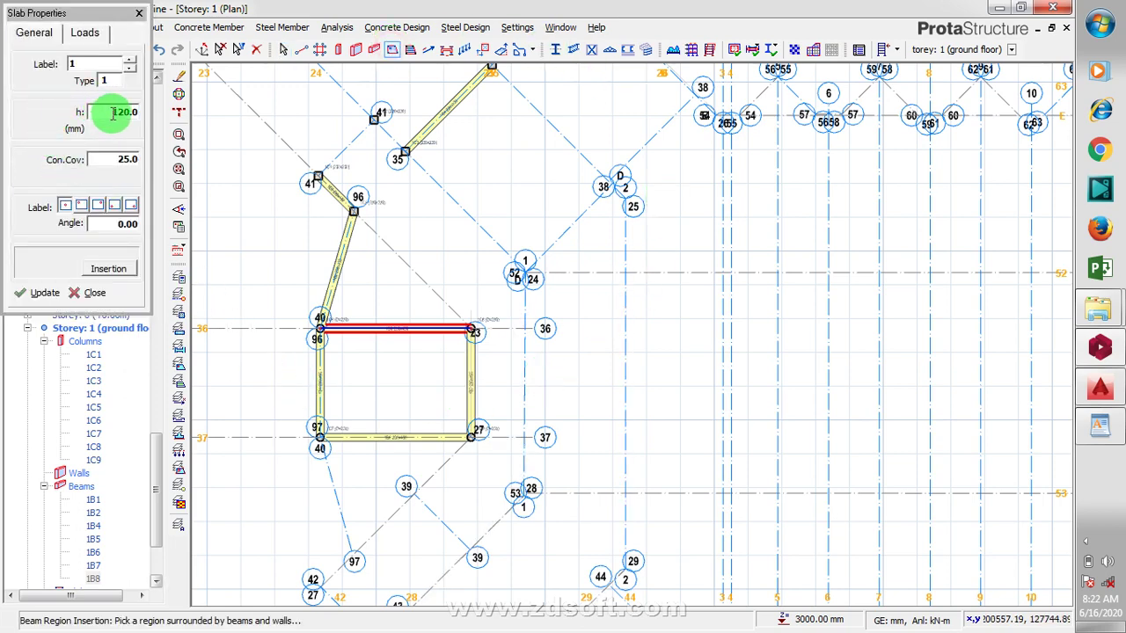
pyautogui.doubleClick(137, 113)
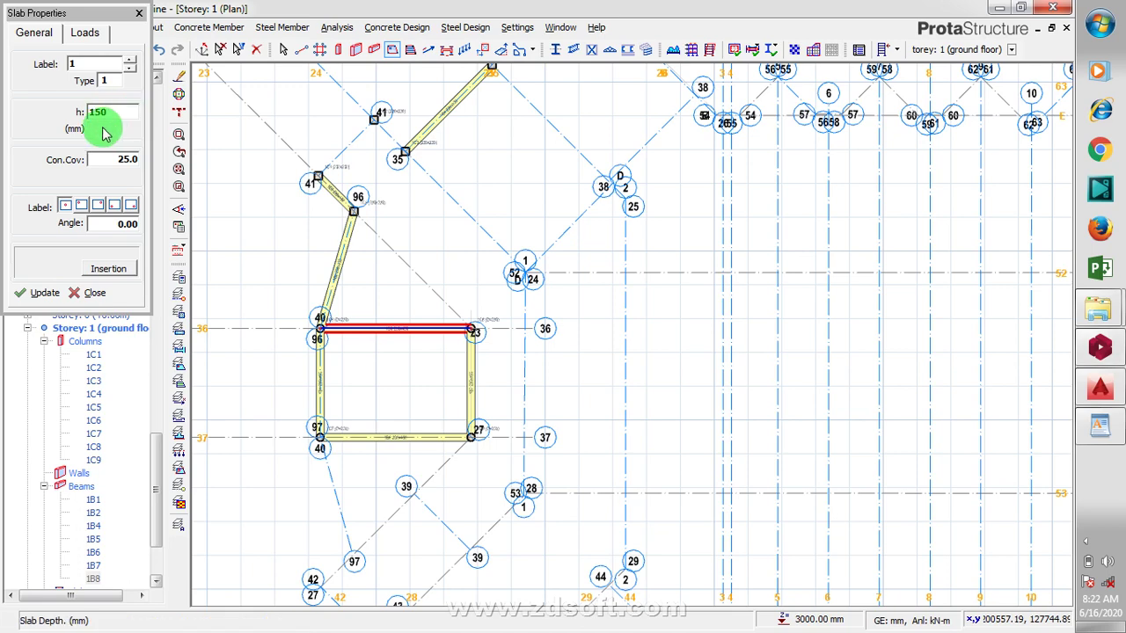
pyautogui.doubleClick(111, 158)
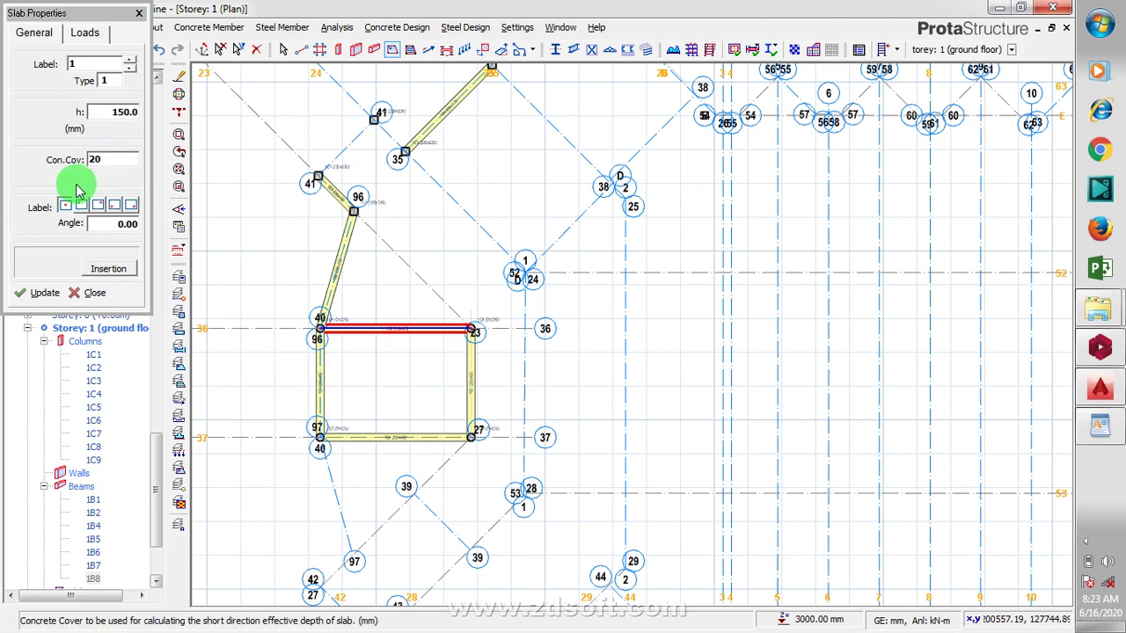
pyautogui.click(86, 31)
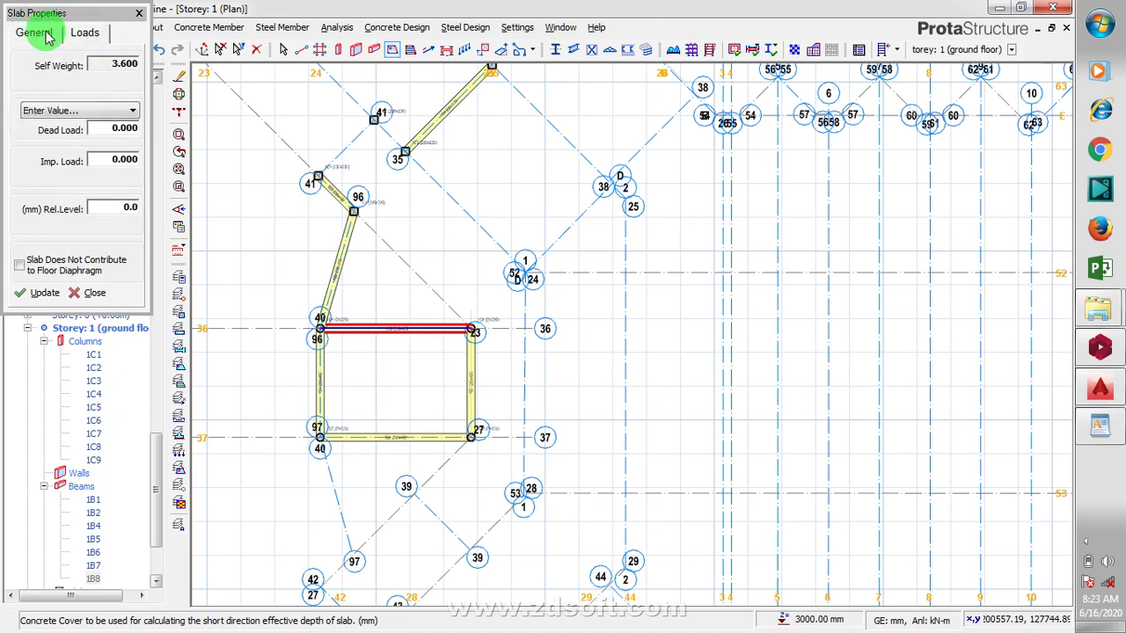
# Review the new slab's general settings and its load settings
pyautogui.click(35, 32)
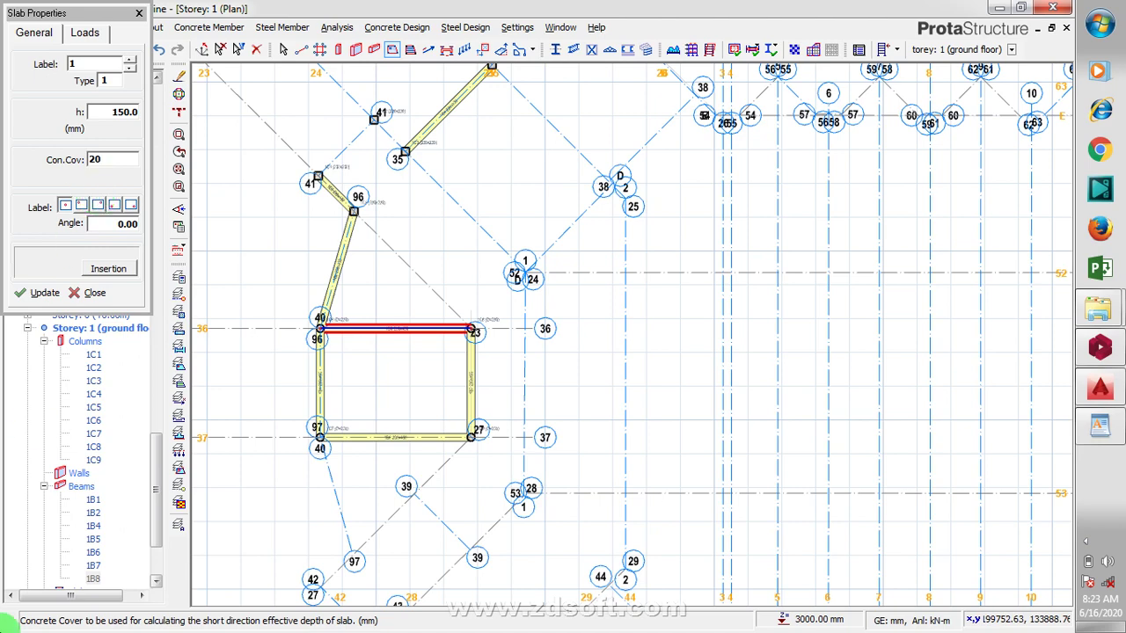
pyautogui.click(269, 243)
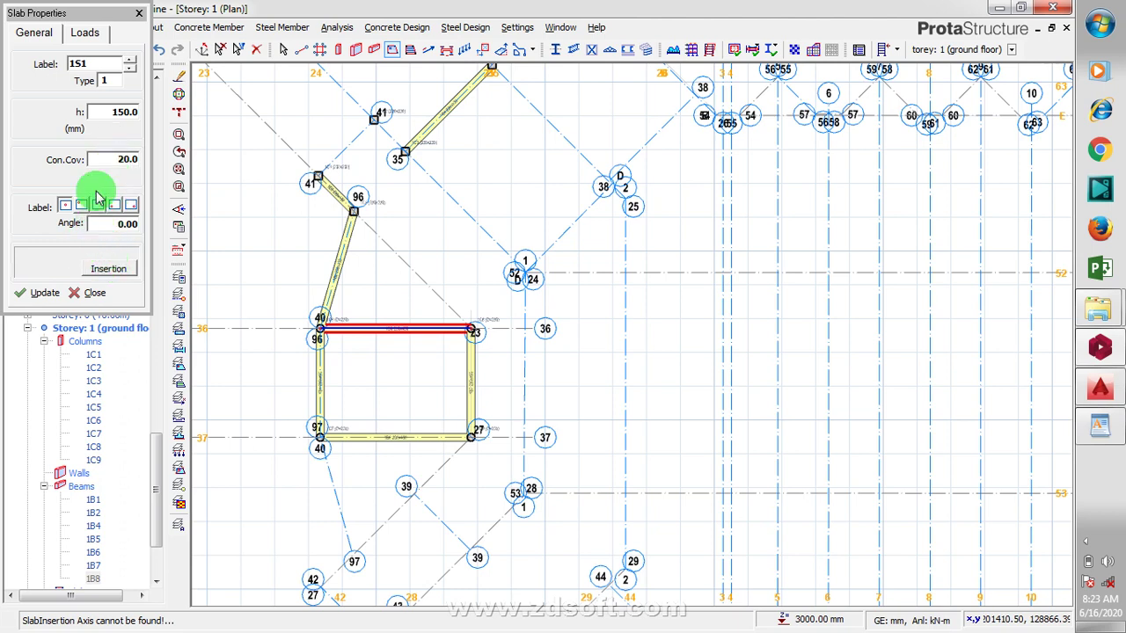
pyautogui.click(85, 35)
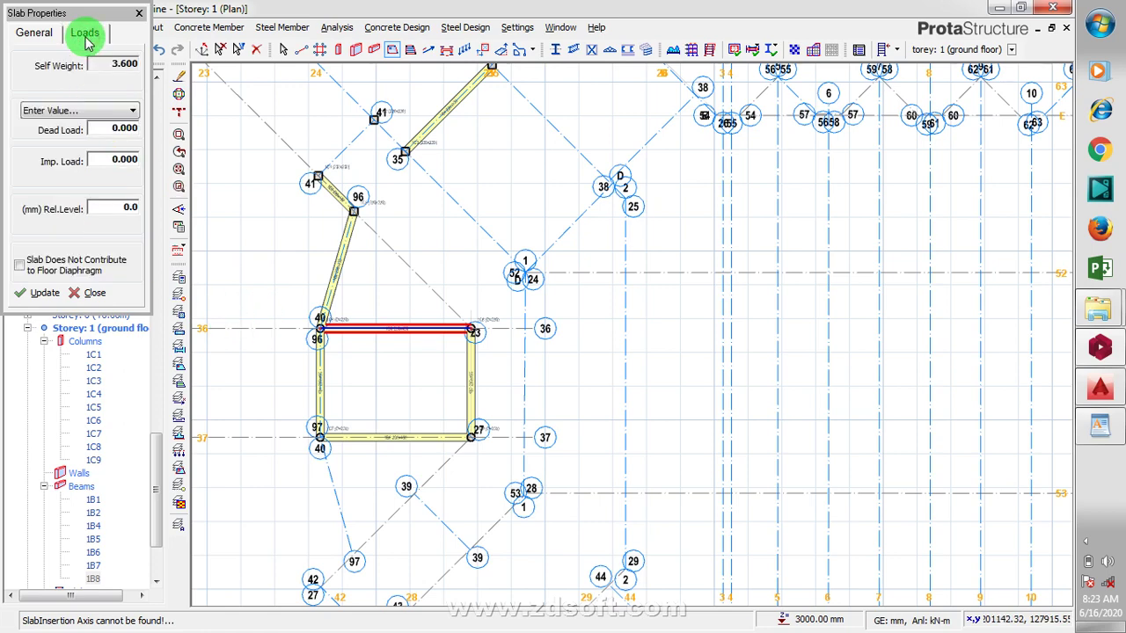
pyautogui.click(33, 32)
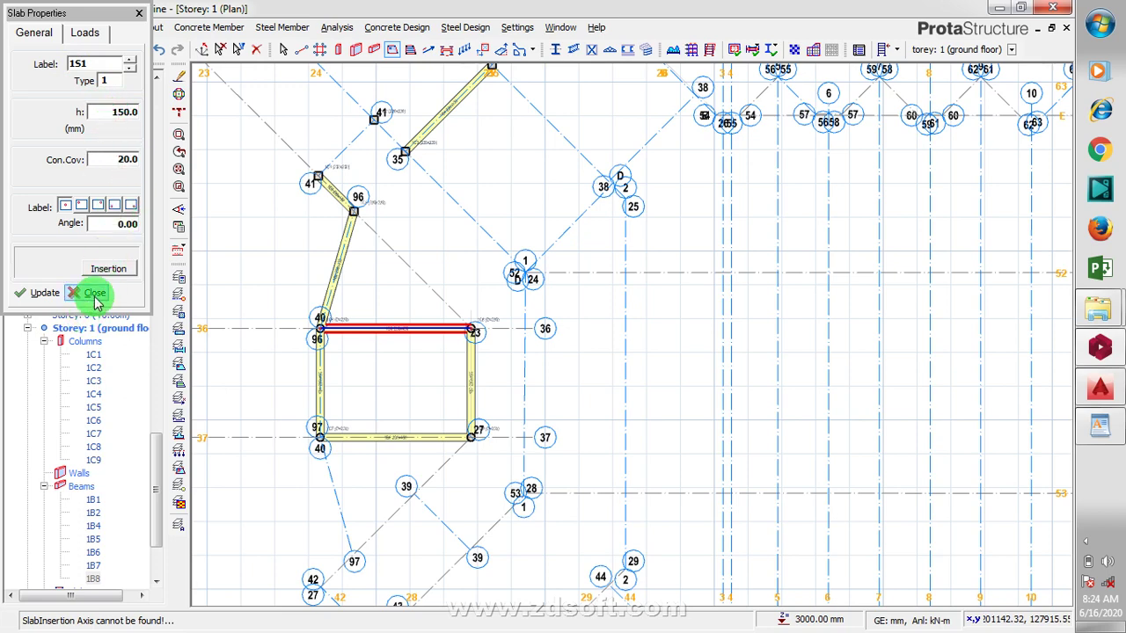
# Open the slab insertion methods and try to place the slab in the rectangular bay between axes 36 and 37 as a Beam Region
pyautogui.click(110, 268)
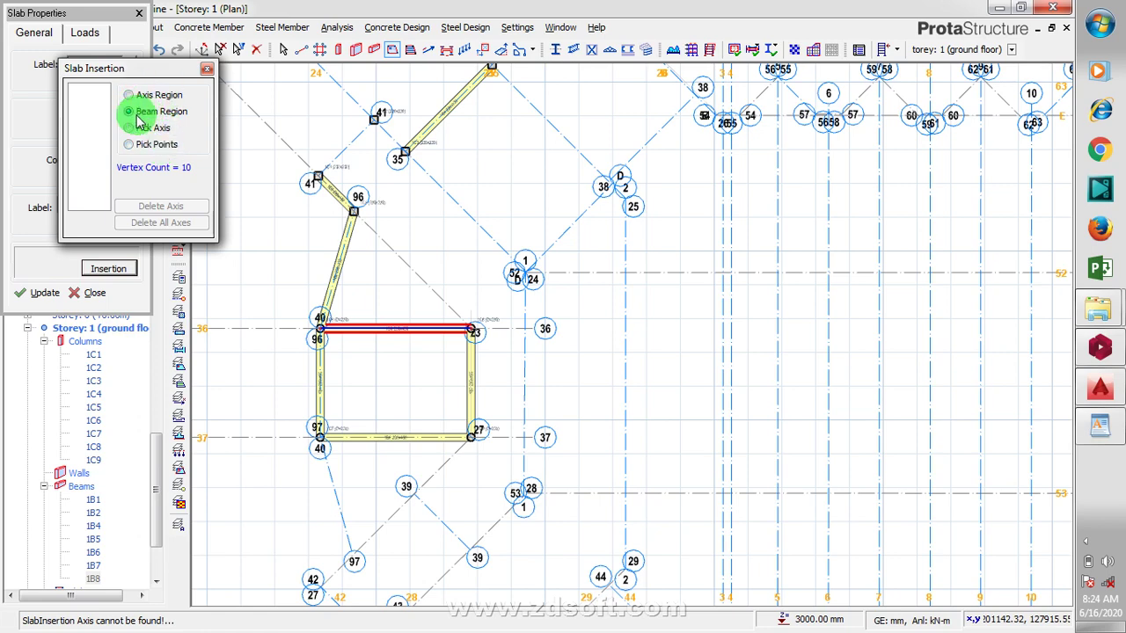
pyautogui.click(391, 383)
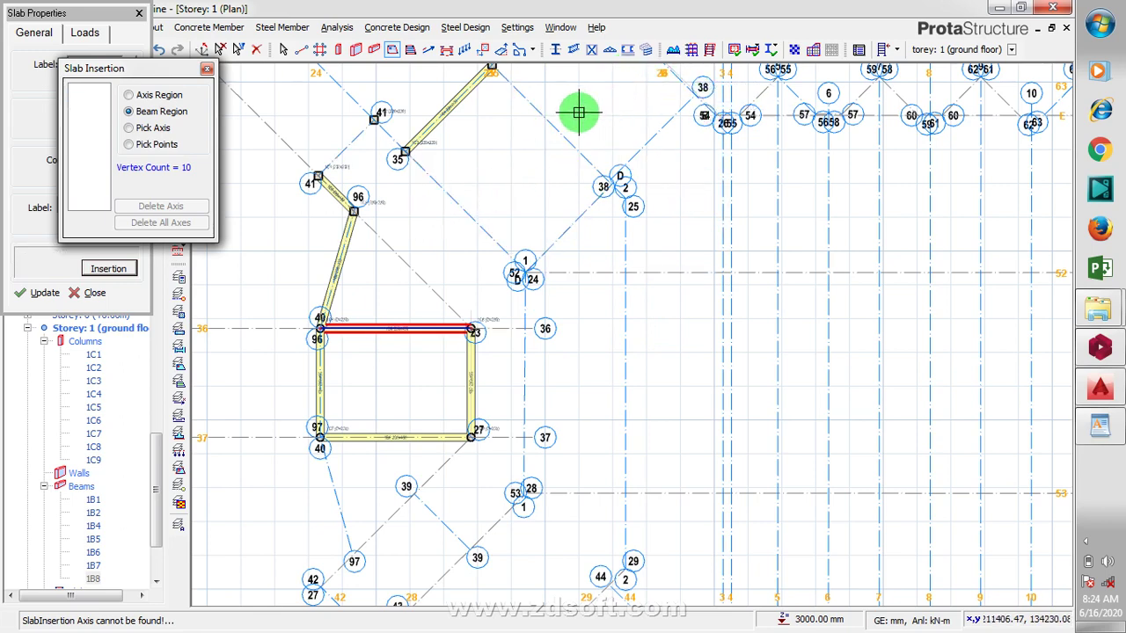
# Try to define the slab boundary by picking its surrounding axes, starting with axes 25 and 24
pyautogui.click(129, 128)
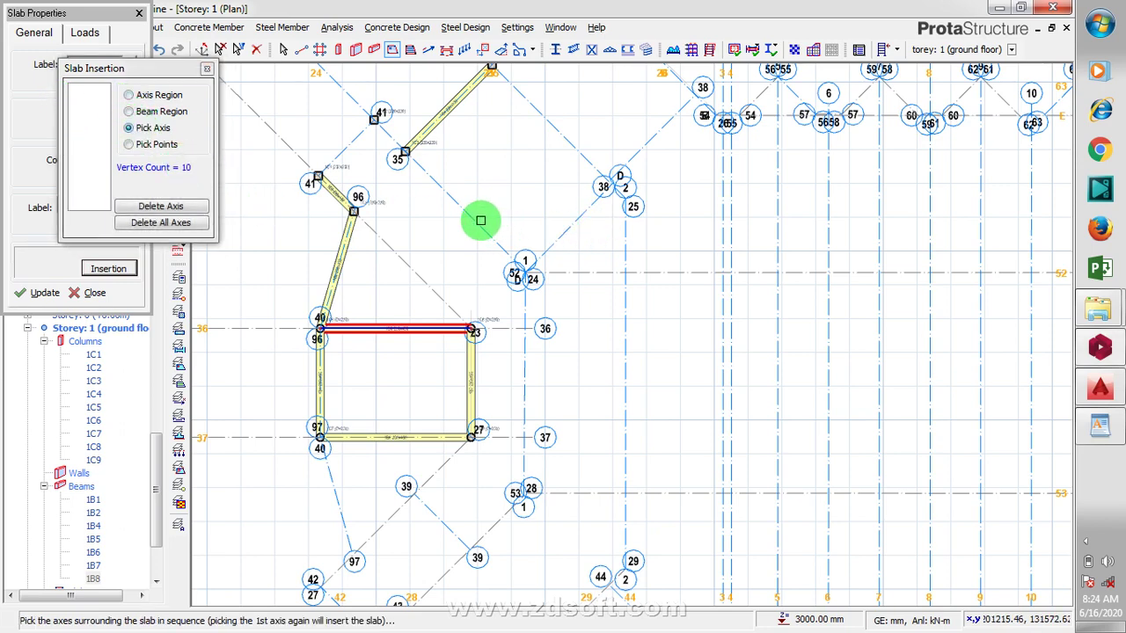
pyautogui.click(565, 134)
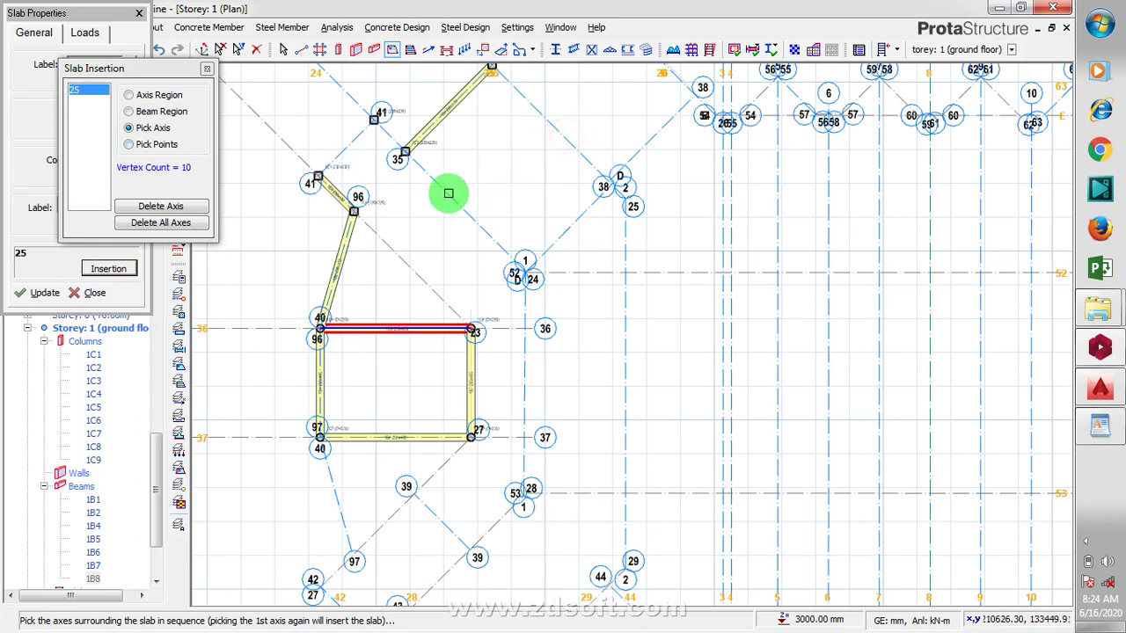
pyautogui.click(448, 194)
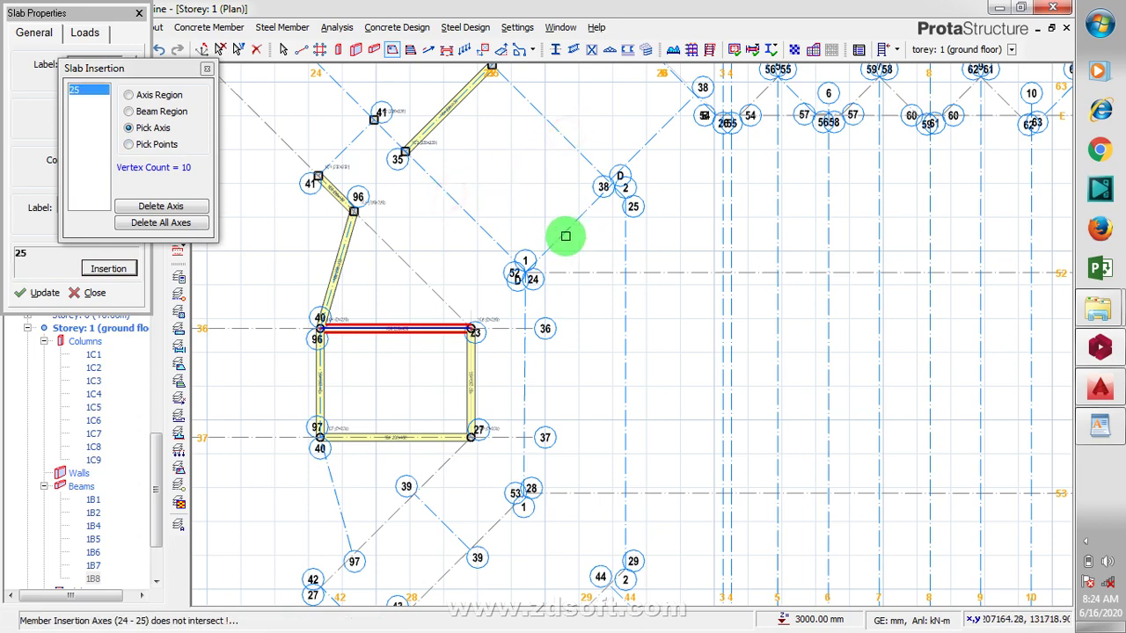
# Insert the 150 mm slab in the bay bounded by axes 37, C, 36 and 40 using the Axis Region method
pyautogui.click(130, 112)
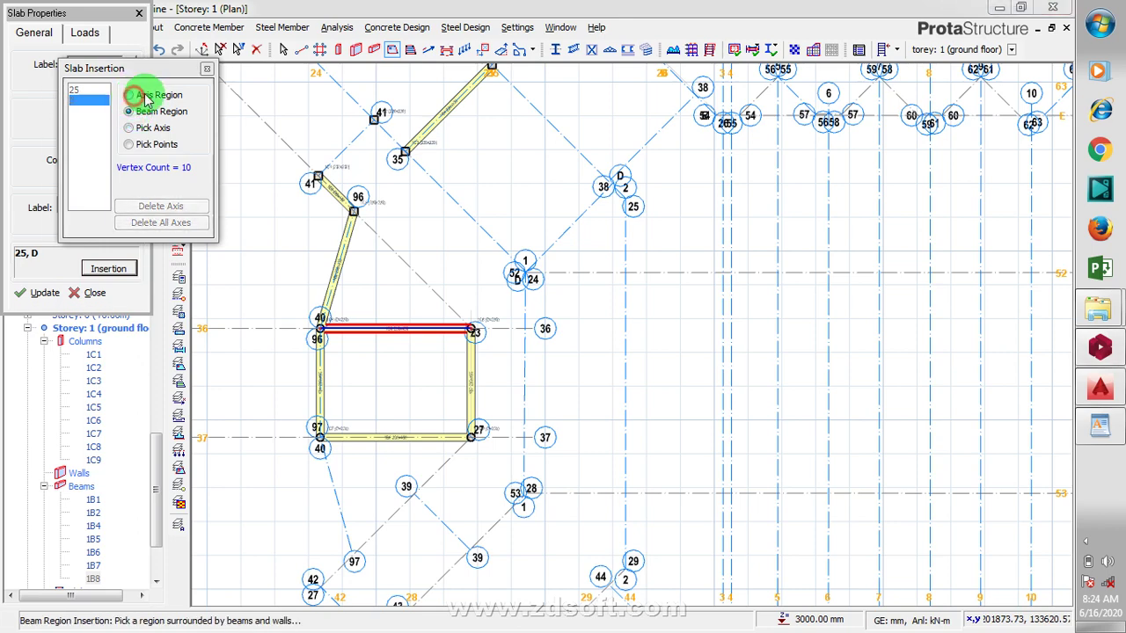
pyautogui.click(130, 95)
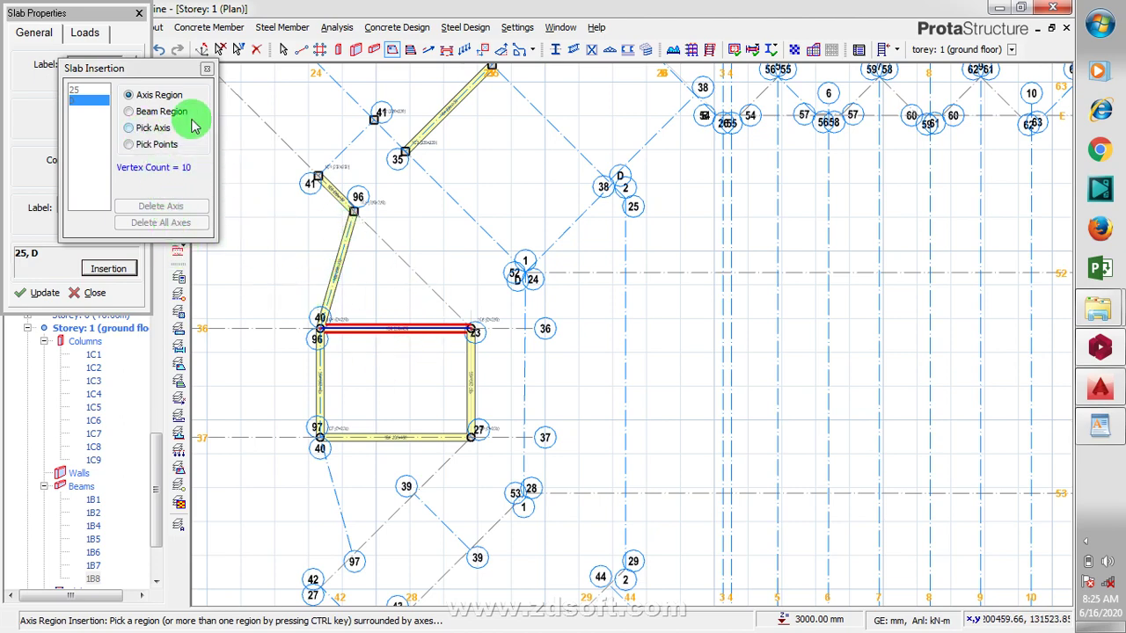
pyautogui.click(405, 380)
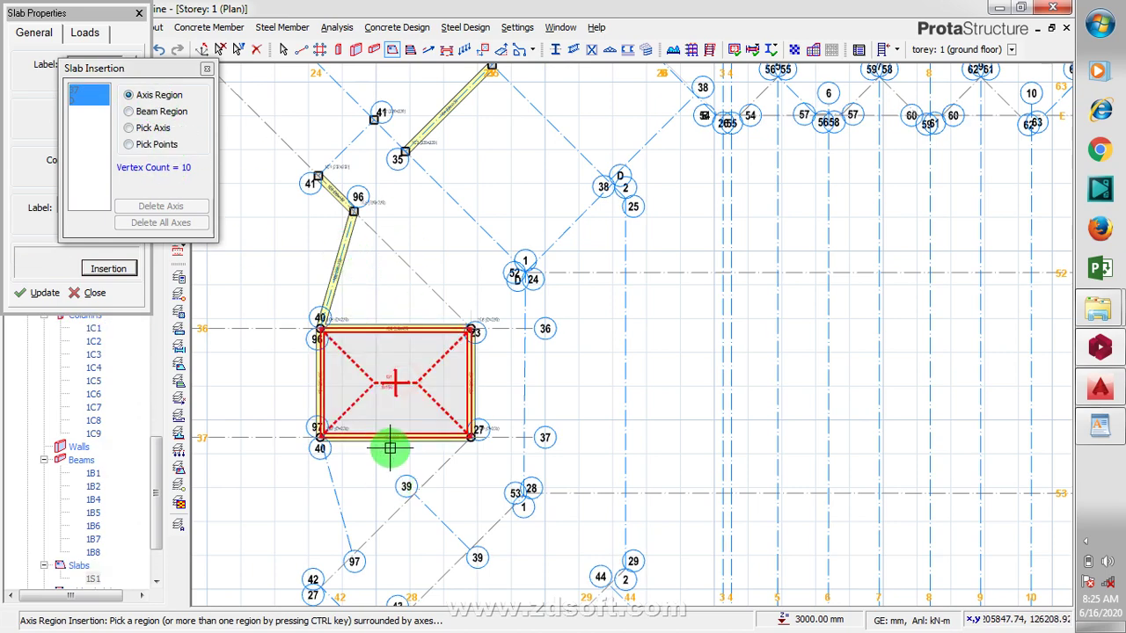
# Examine the inserted slab's label, depth mark, span direction arrows and load distribution lines
pyautogui.scroll(5, 389, 449)
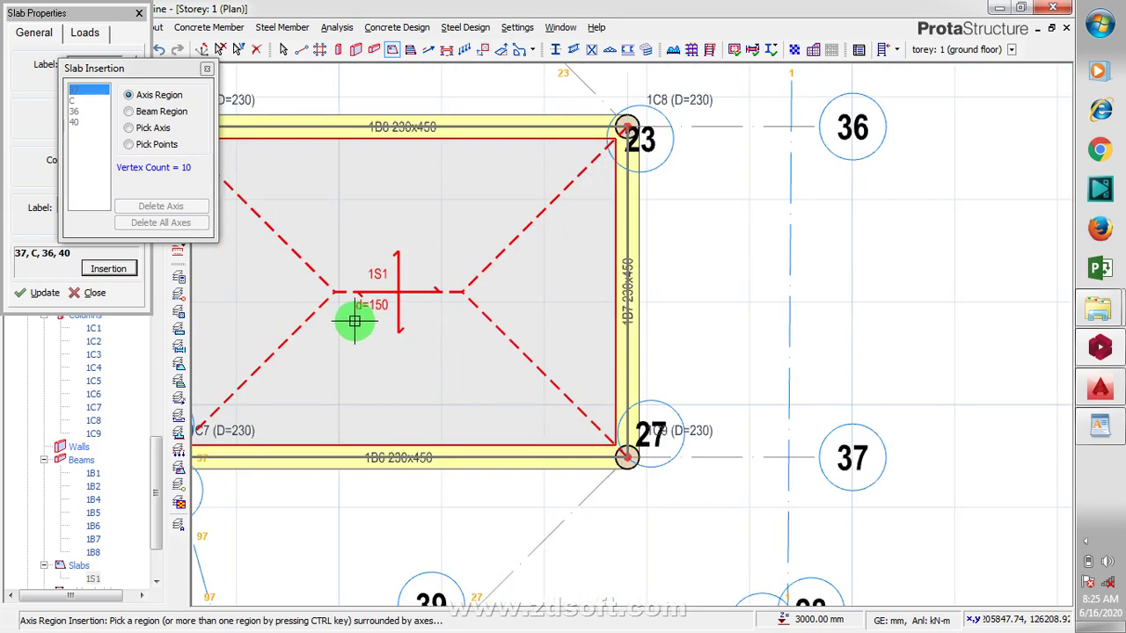
pyautogui.scroll(2, 354, 321)
pyautogui.scroll(-2, 535, 382)
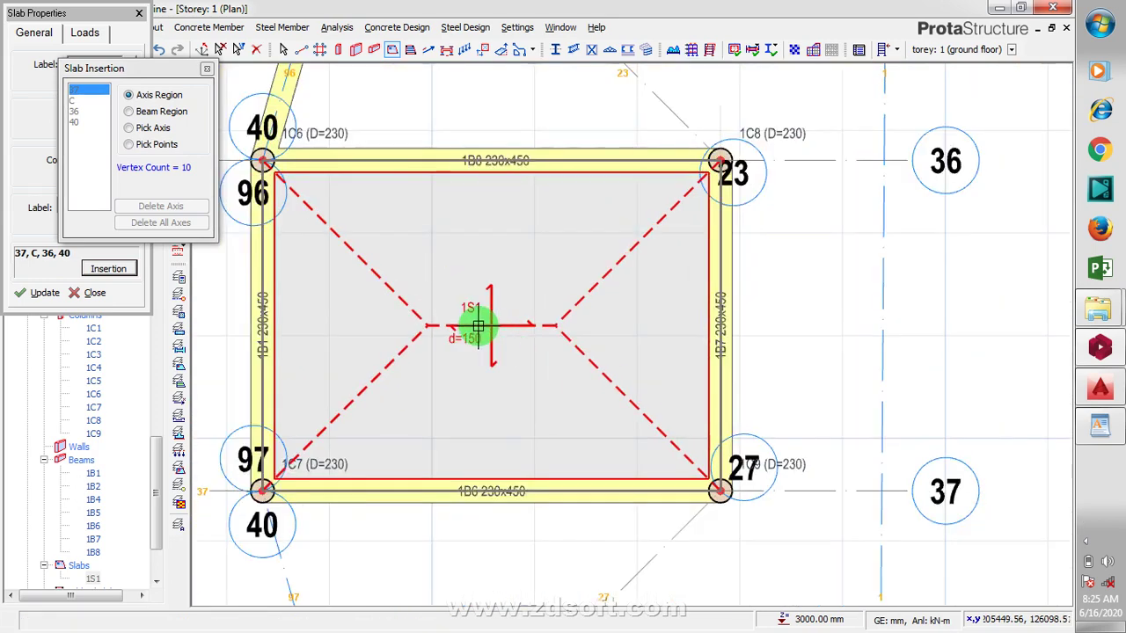
pyautogui.scroll(2, 478, 326)
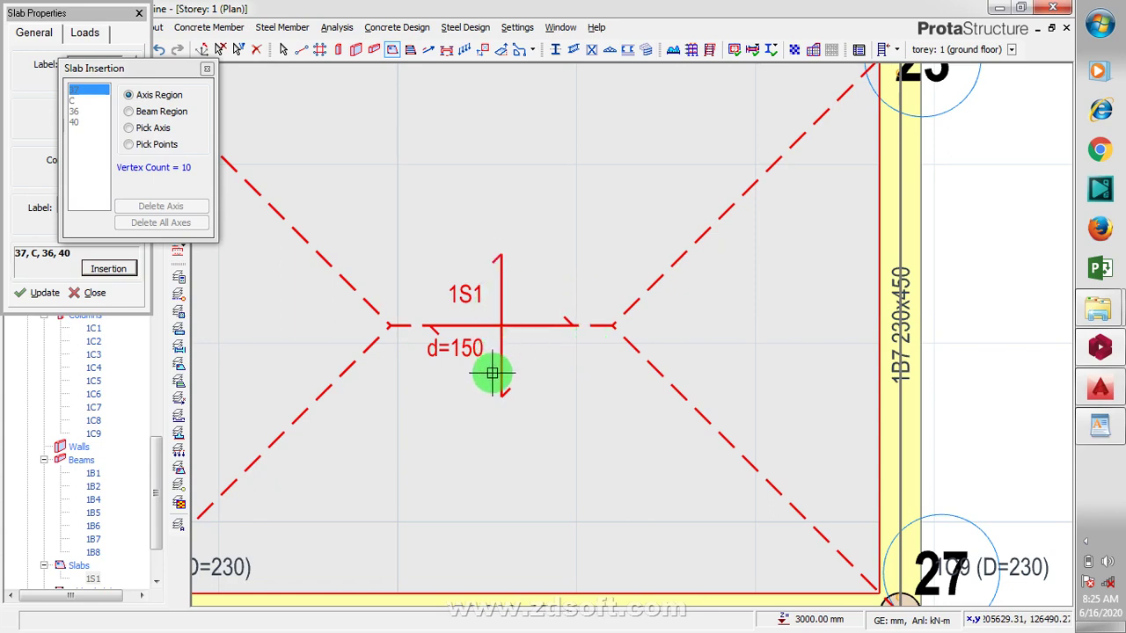
pyautogui.click(616, 454)
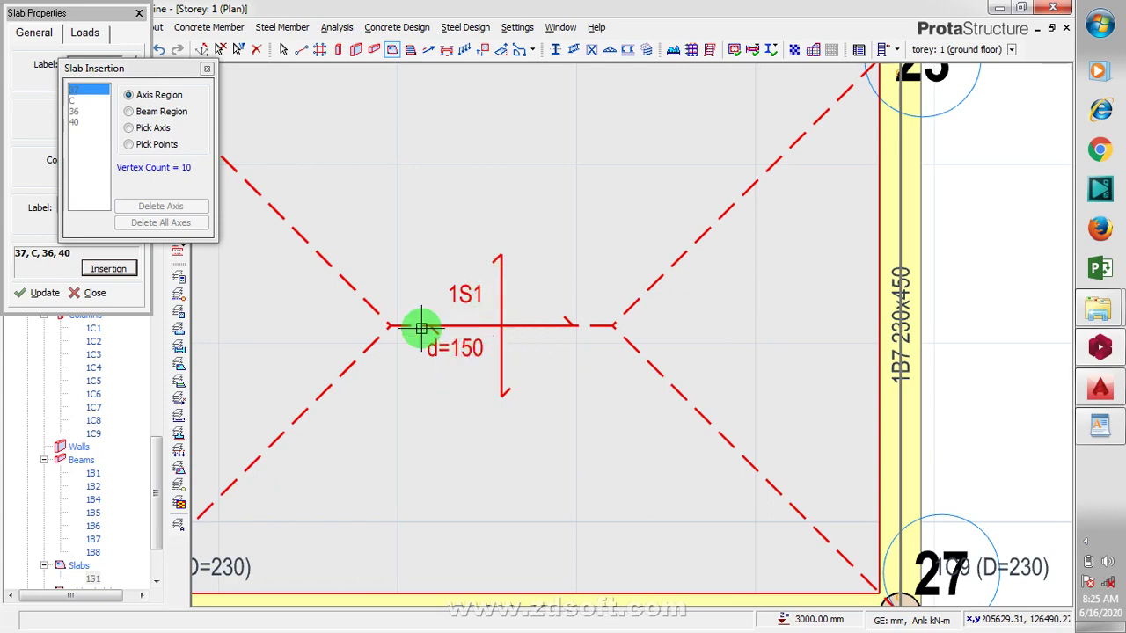
pyautogui.scroll(-2, 572, 385)
pyautogui.scroll(-1, 633, 398)
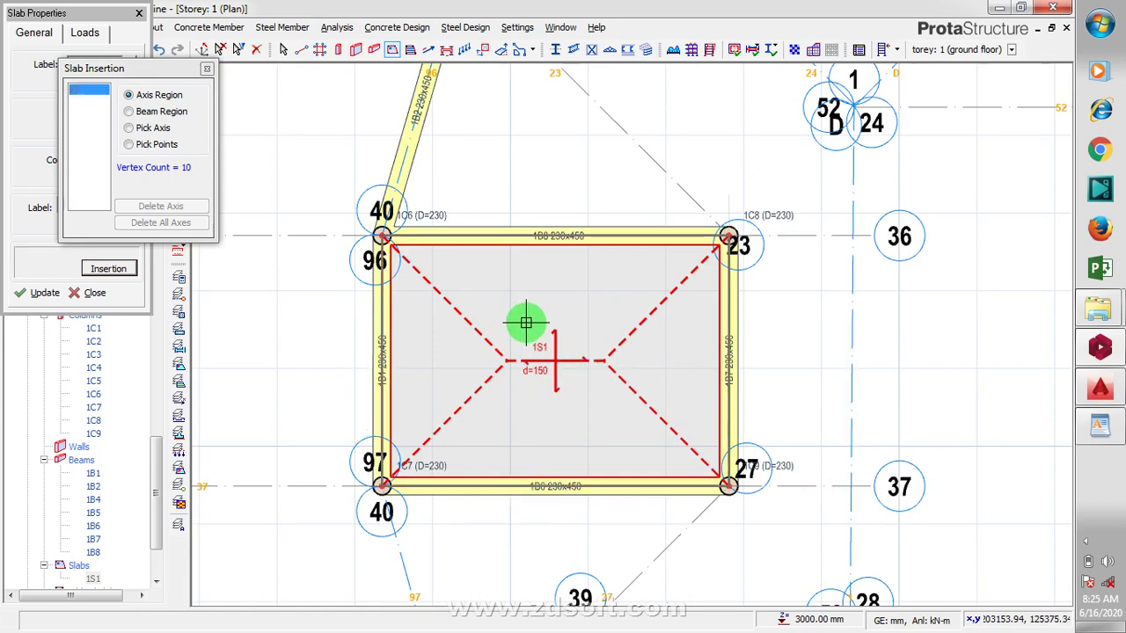
pyautogui.scroll(3, 540, 387)
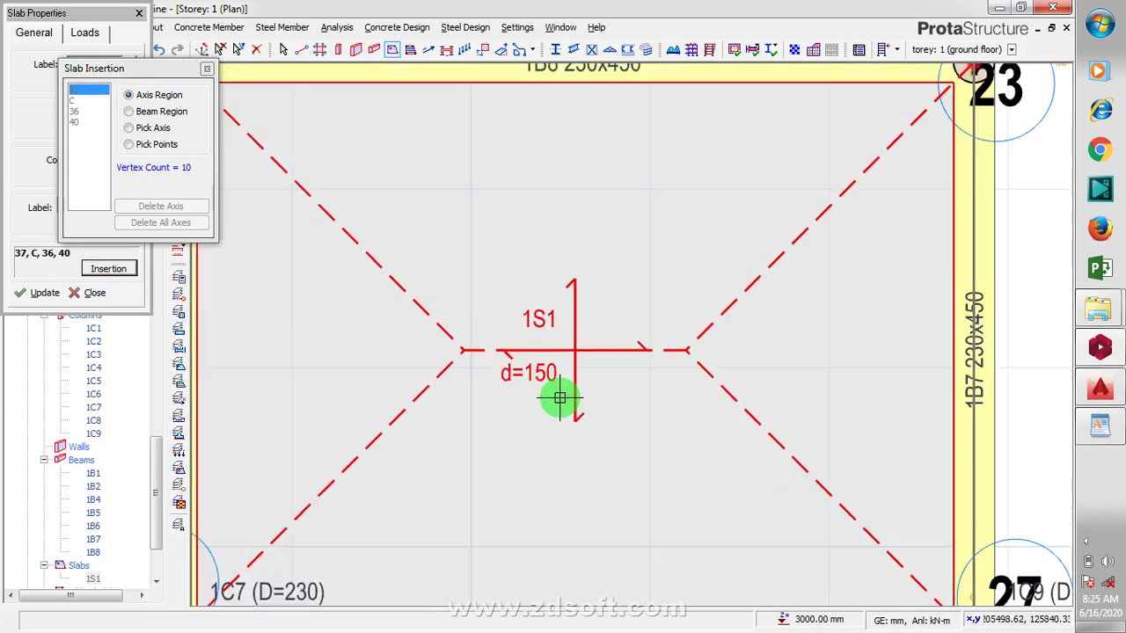
pyautogui.scroll(-2, 554, 373)
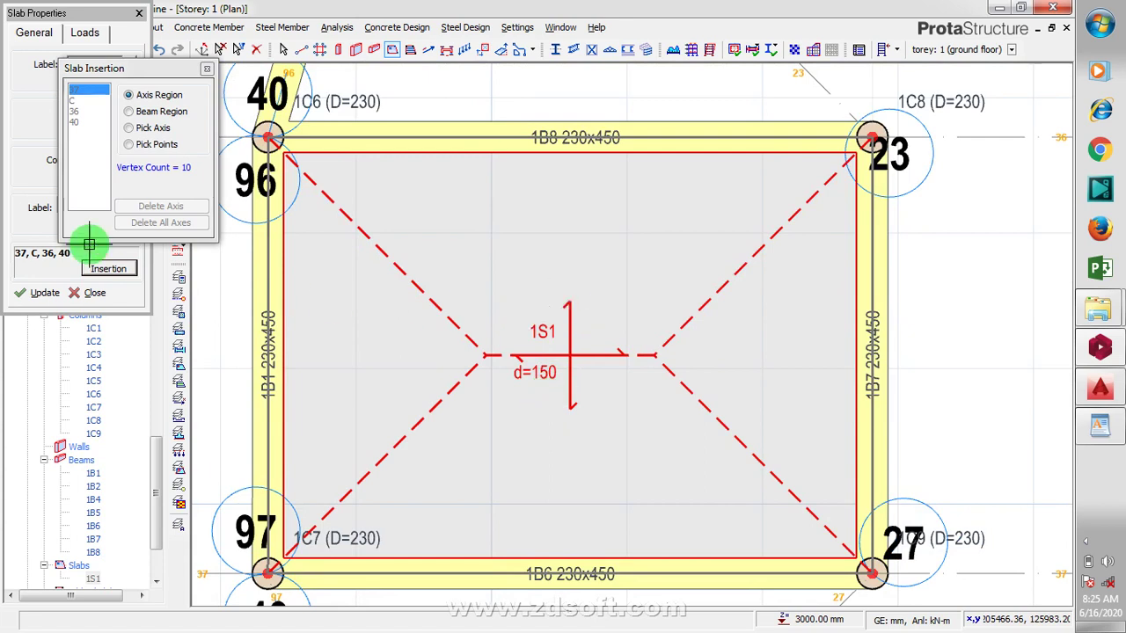
# Close the slab insertion and slab property settings and clear the selection of the slab
pyautogui.click(208, 71)
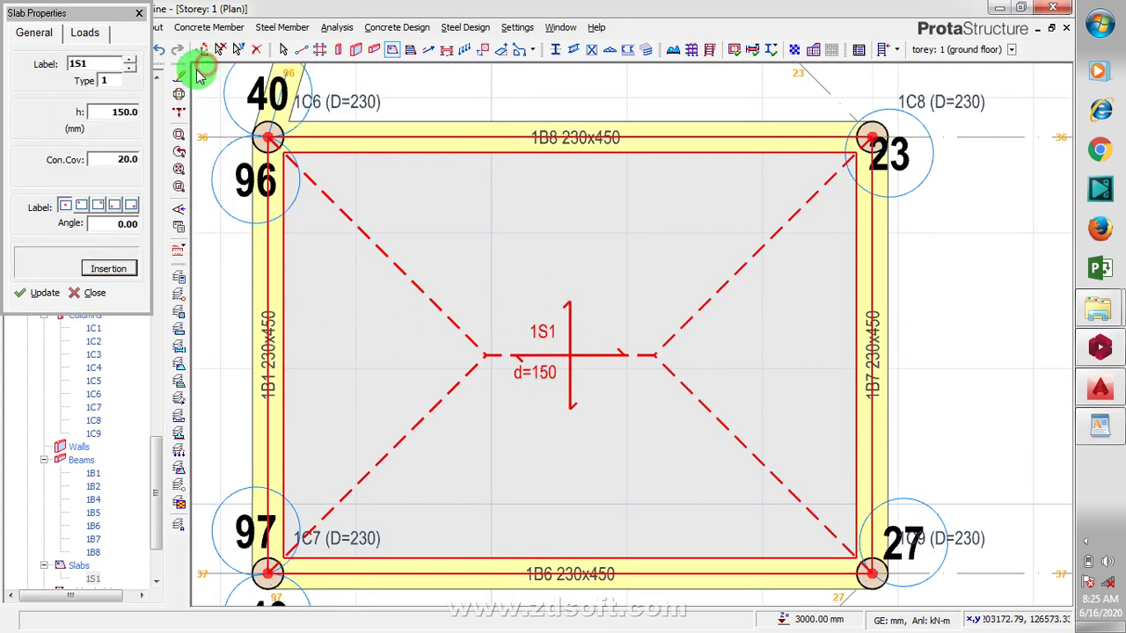
pyautogui.click(139, 16)
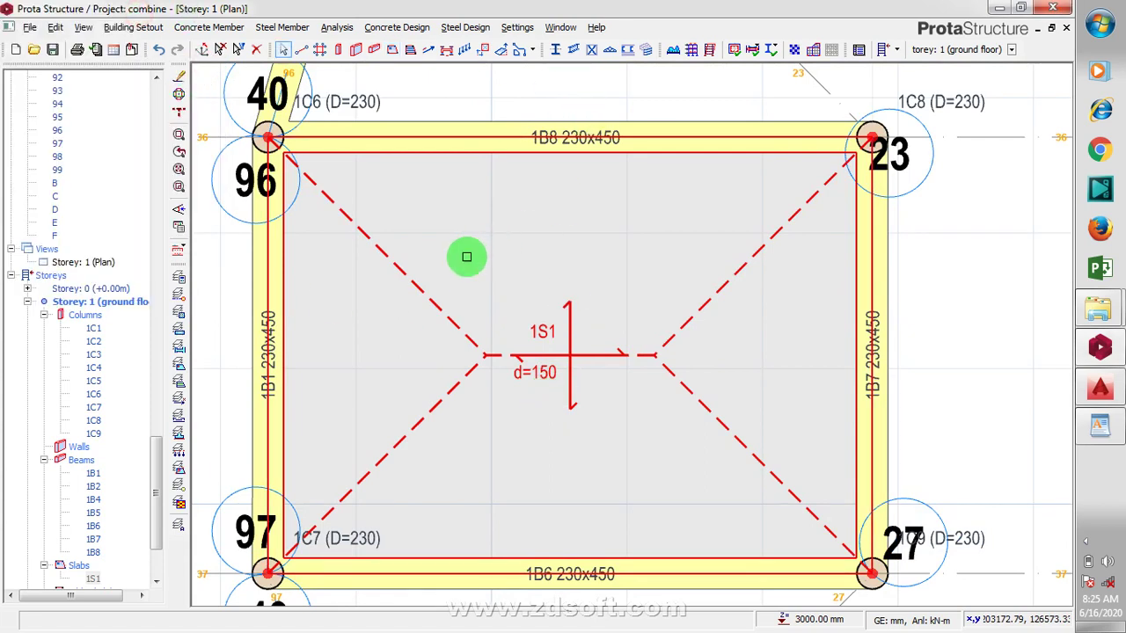
pyautogui.scroll(-2, 541, 359)
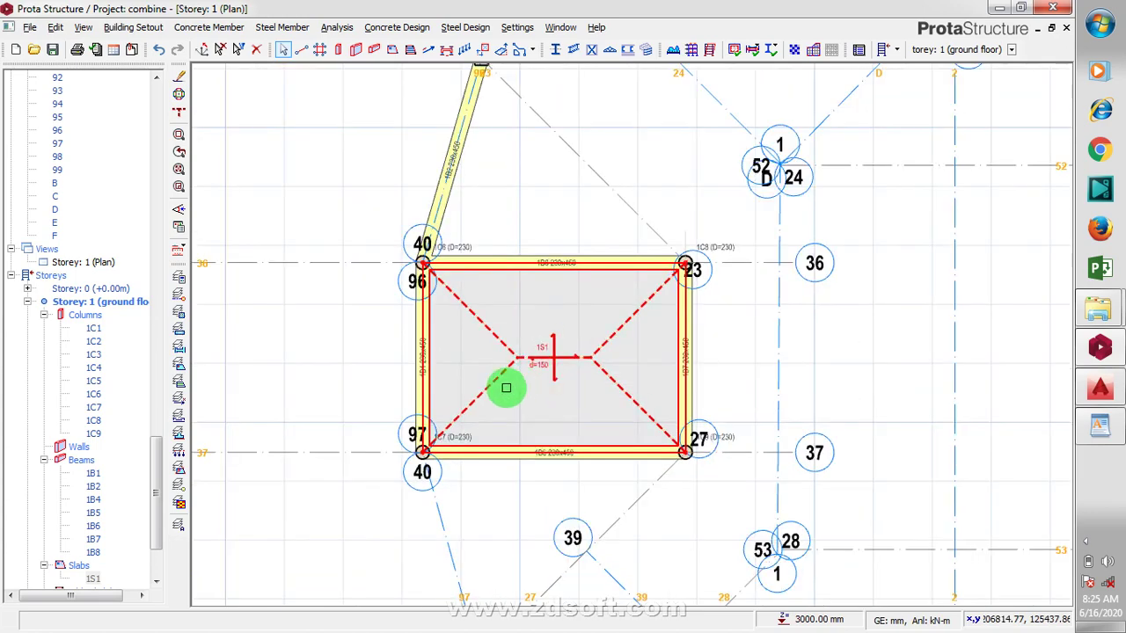
pyautogui.scroll(-2, 492, 396)
pyautogui.scroll(-4, 466, 351)
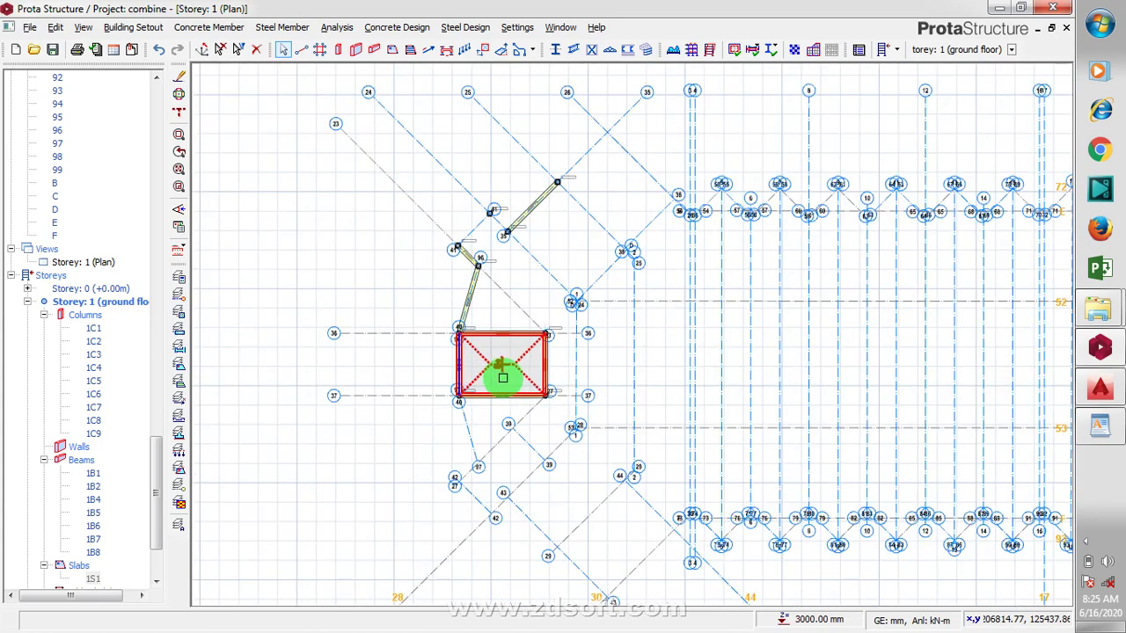
pyautogui.scroll(4, 501, 366)
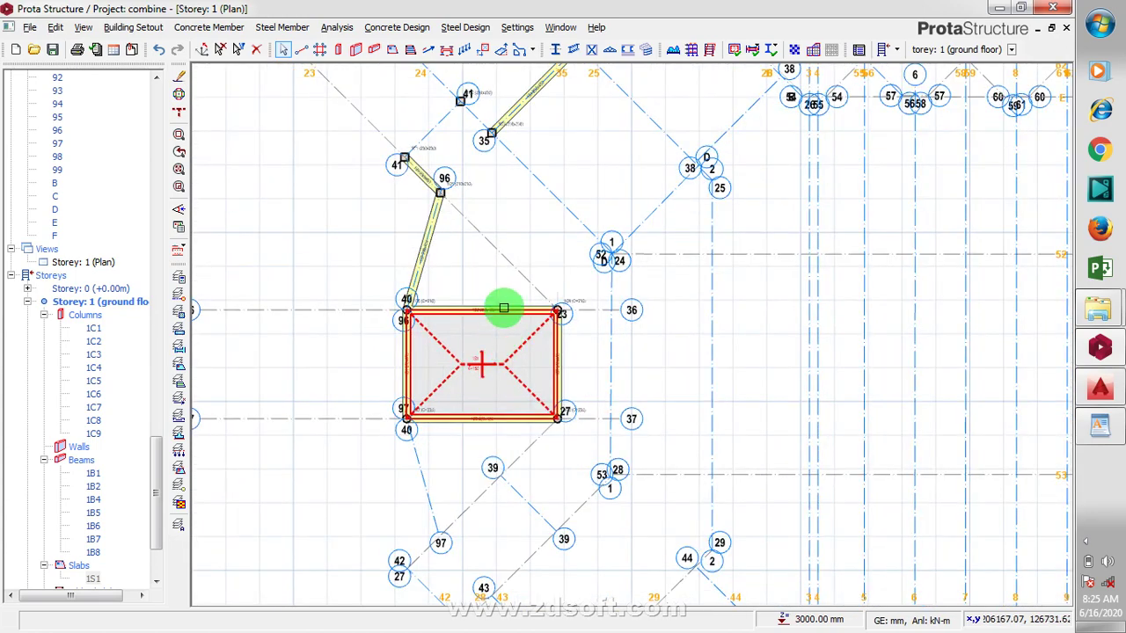
pyautogui.scroll(1, 502, 308)
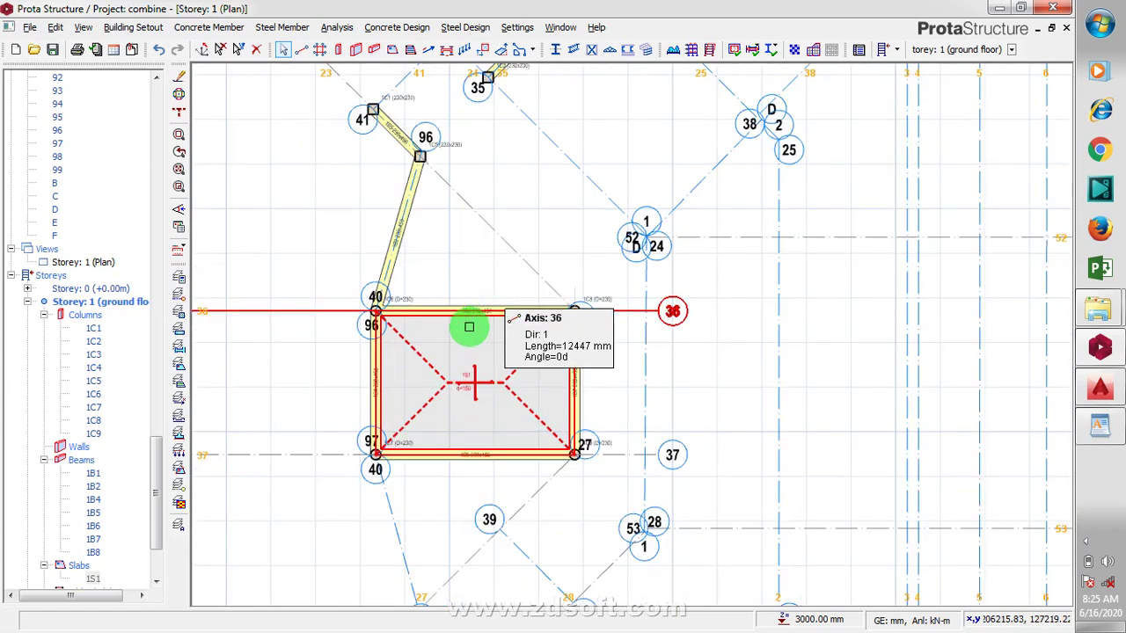
pyautogui.scroll(1, 472, 322)
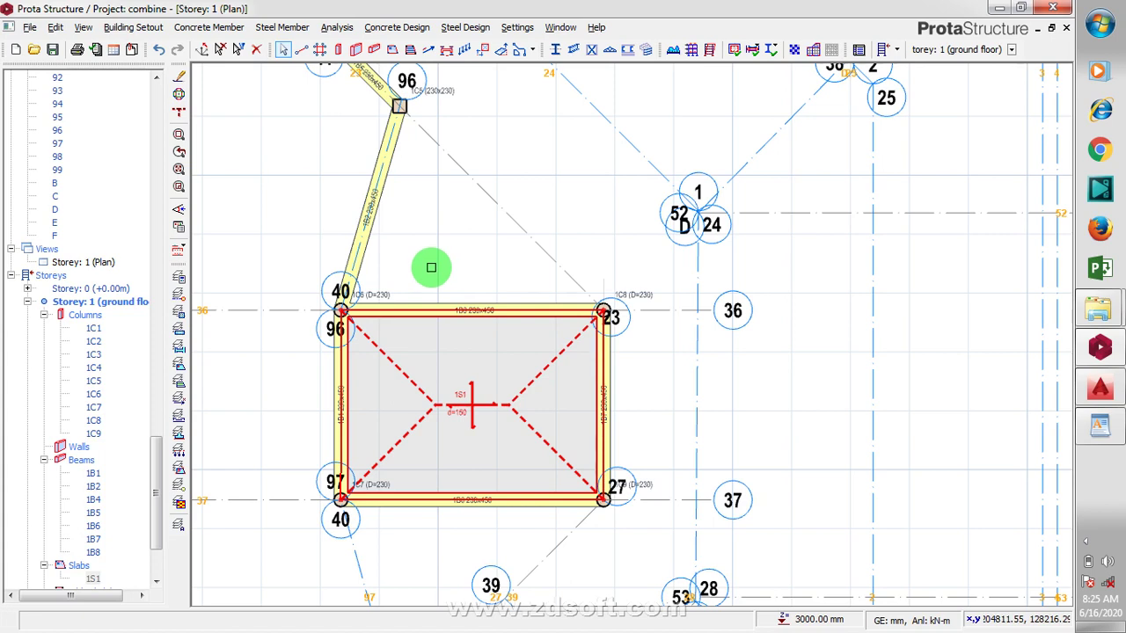
pyautogui.click(413, 215)
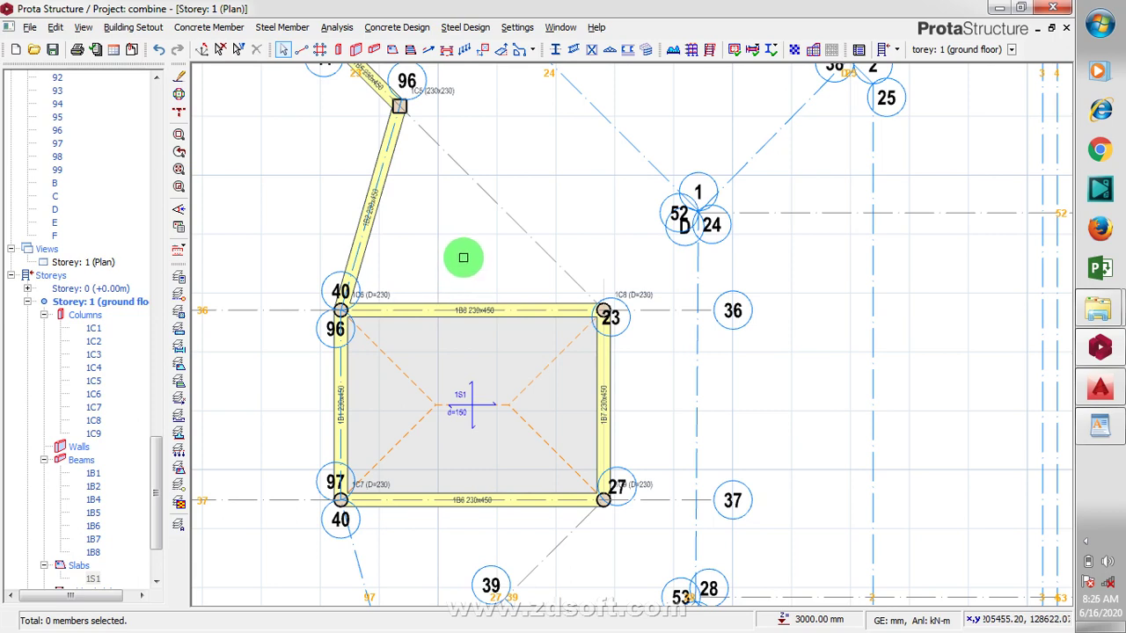
# Insert 230x450 mm beams along axis 24 from the column at axis 35 to axis D, and along axis D to axis 25
pyautogui.scroll(-3, 369, 321)
pyautogui.scroll(2, 506, 199)
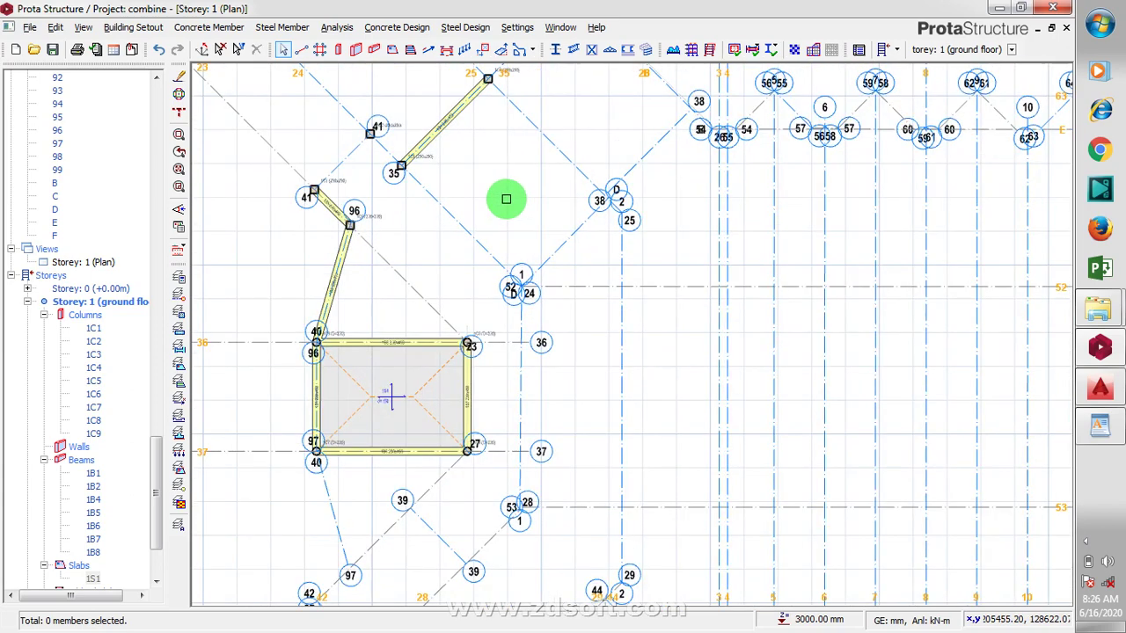
pyautogui.scroll(1, 530, 138)
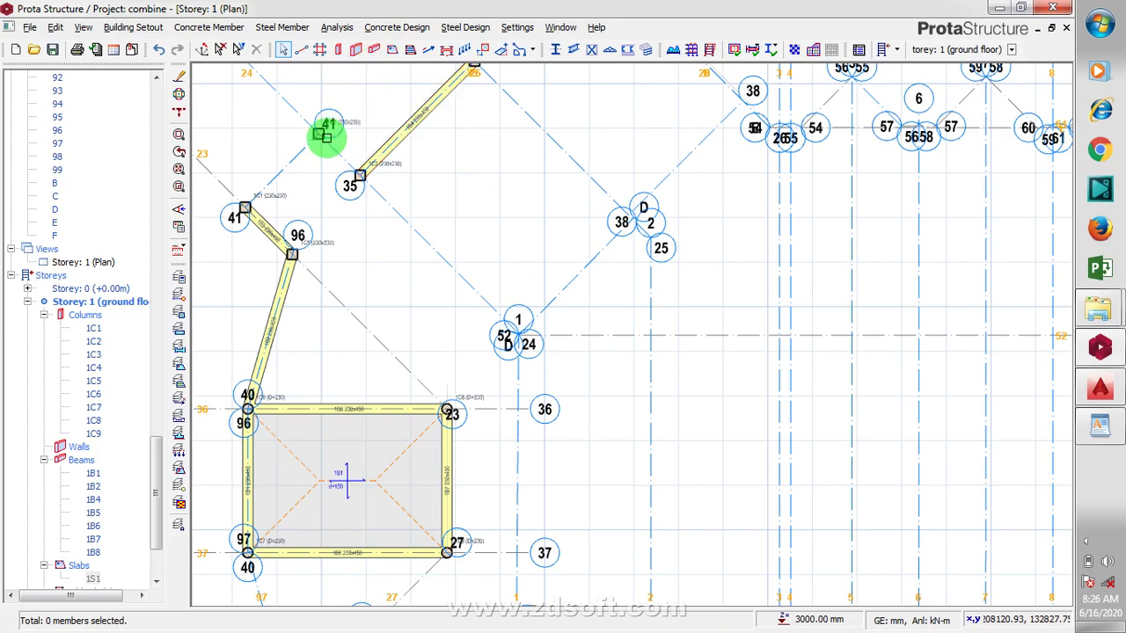
pyautogui.scroll(-2, 324, 352)
pyautogui.scroll(-1, 291, 422)
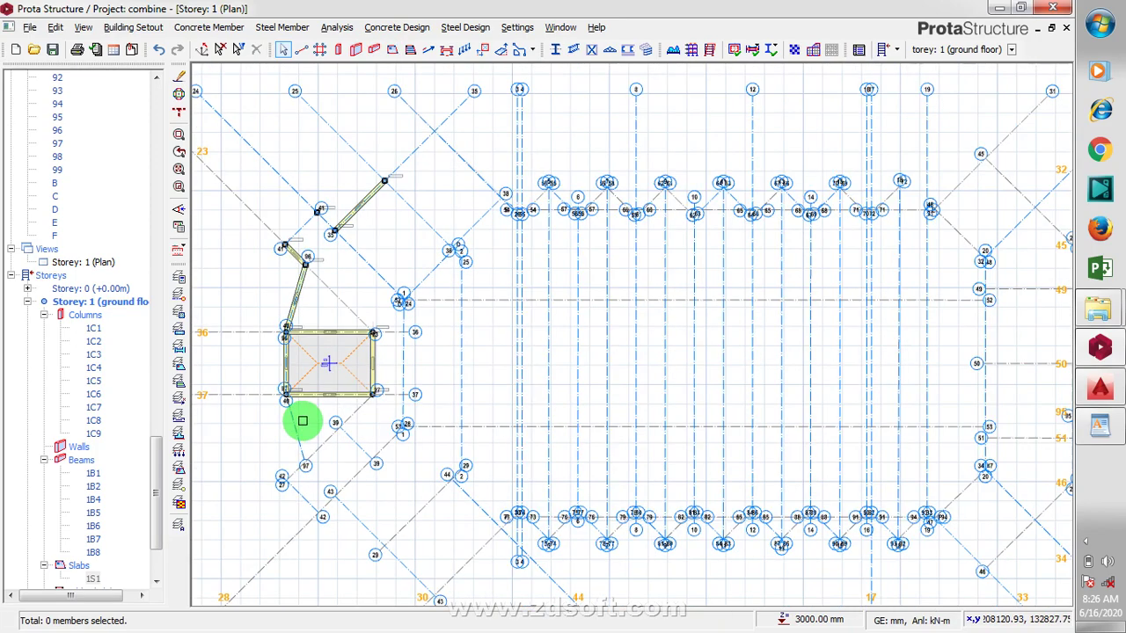
pyautogui.scroll(2, 384, 182)
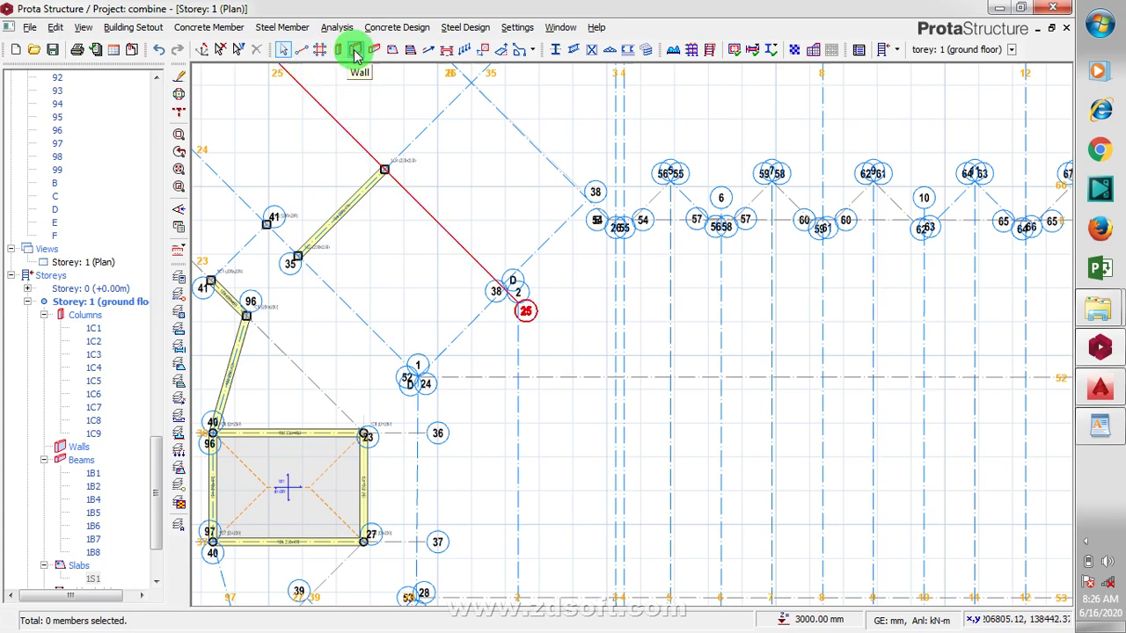
pyautogui.click(372, 49)
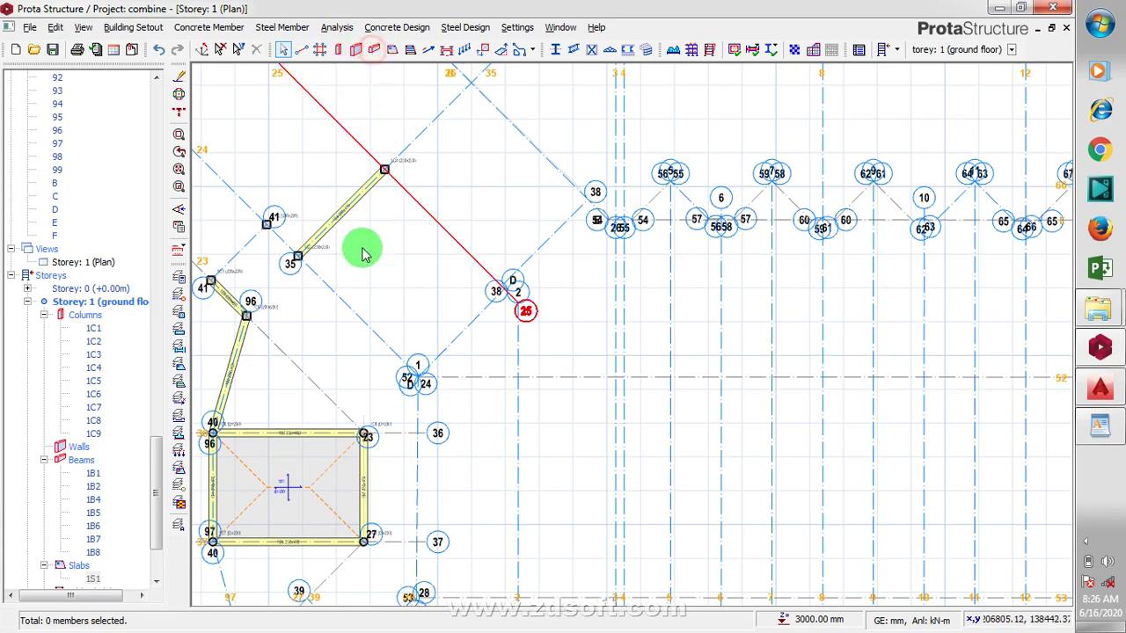
pyautogui.click(296, 256)
pyautogui.scroll(2, 411, 383)
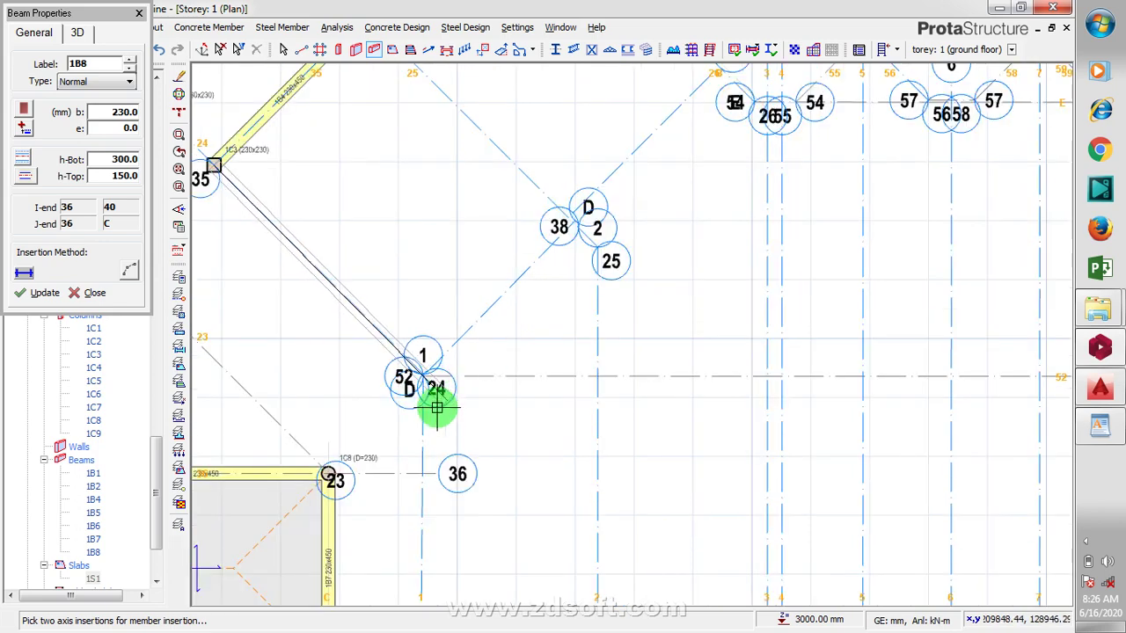
pyautogui.click(423, 373)
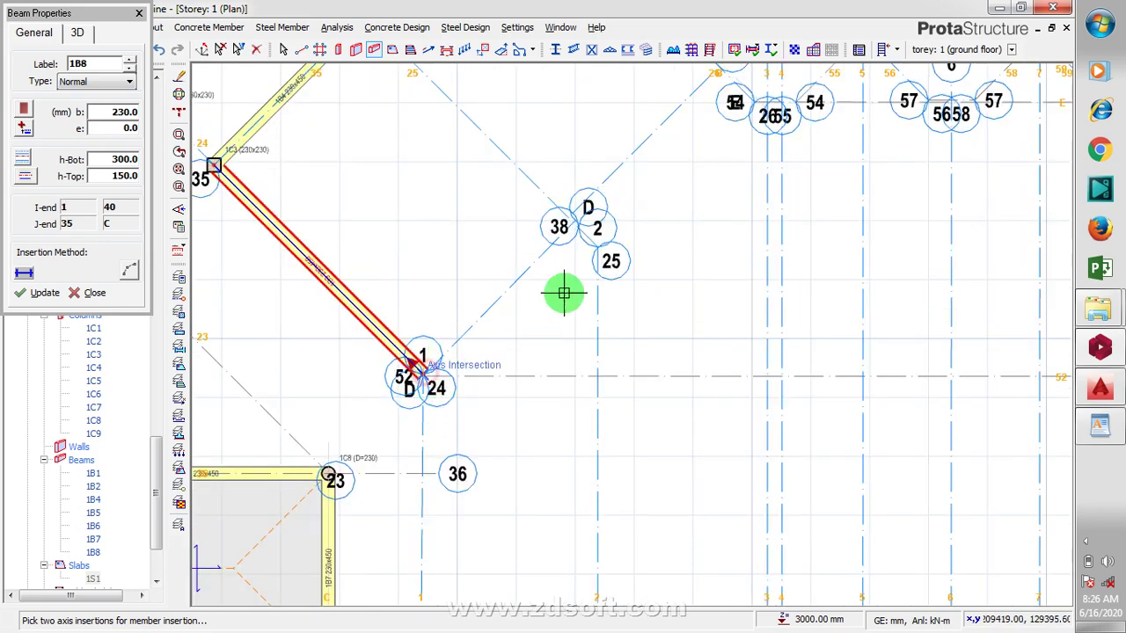
pyautogui.click(575, 219)
pyautogui.scroll(-2, 528, 183)
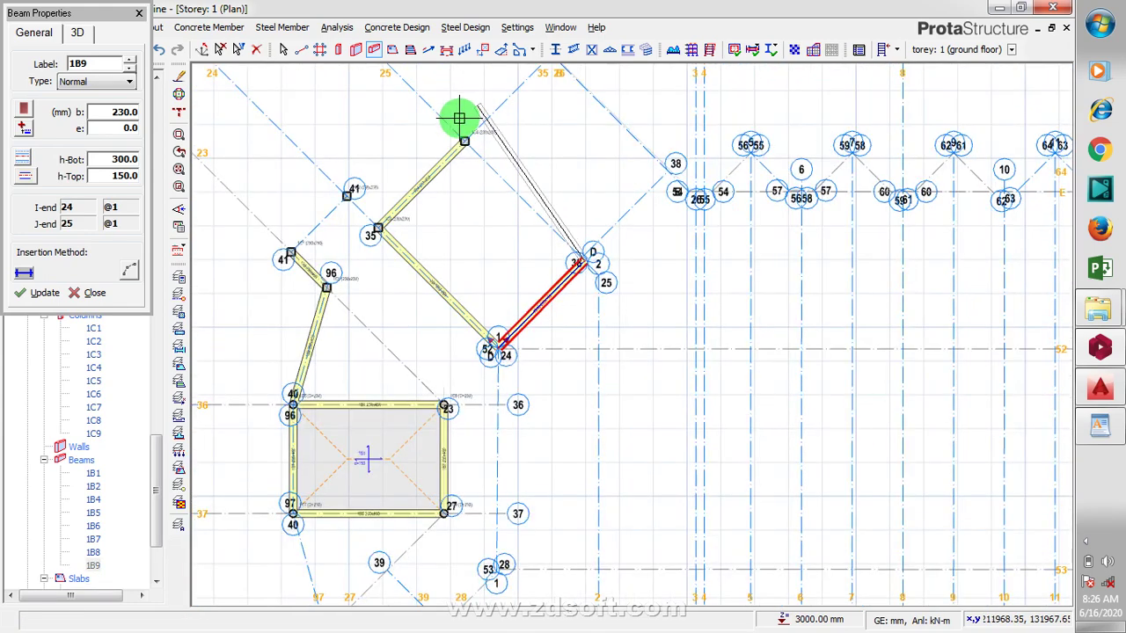
# Insert a 230x450 mm beam along axis 25 from axis D to the column at axis 35 and close the beam properties
pyautogui.click(465, 138)
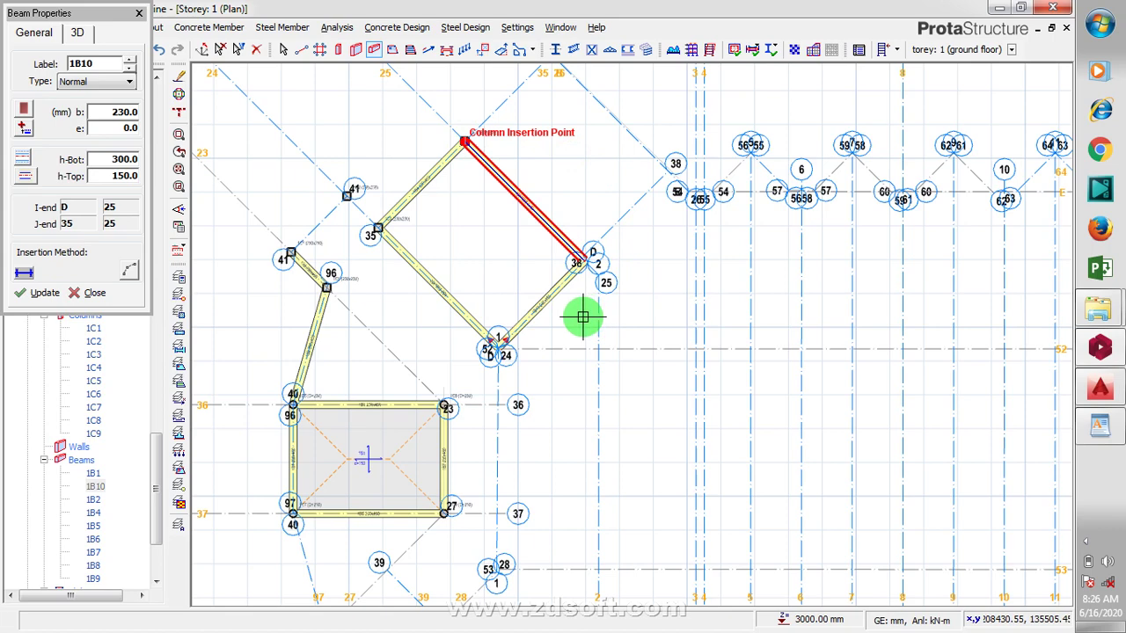
pyautogui.click(141, 15)
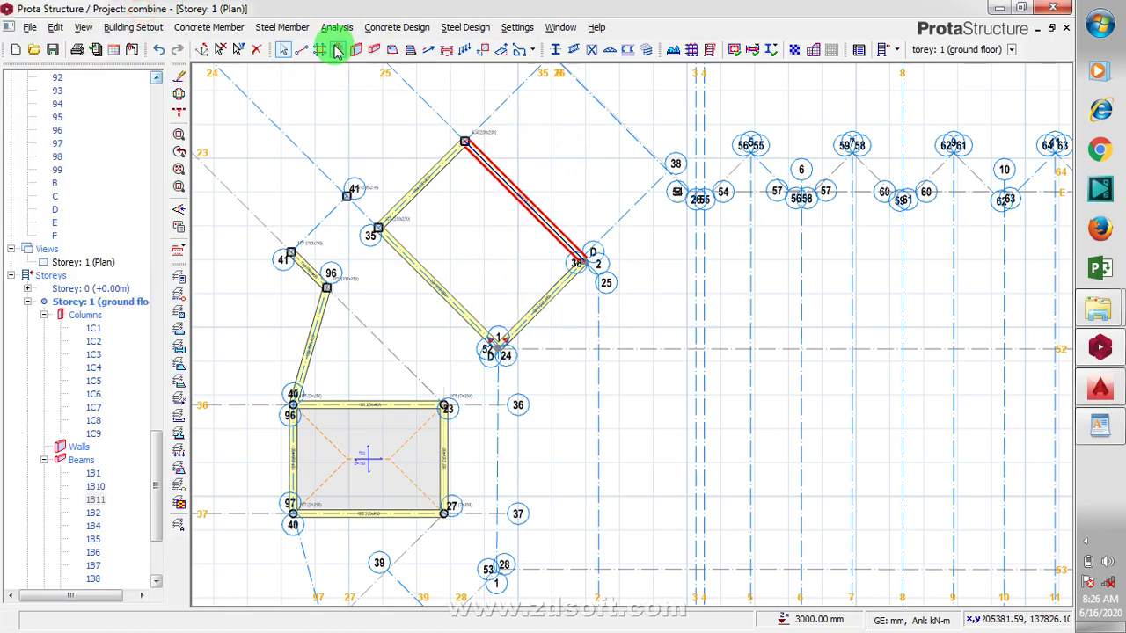
# Try to insert a 150 mm slab in the rotated bay bounded by axes D, 25, 35 and 24
pyautogui.click(392, 51)
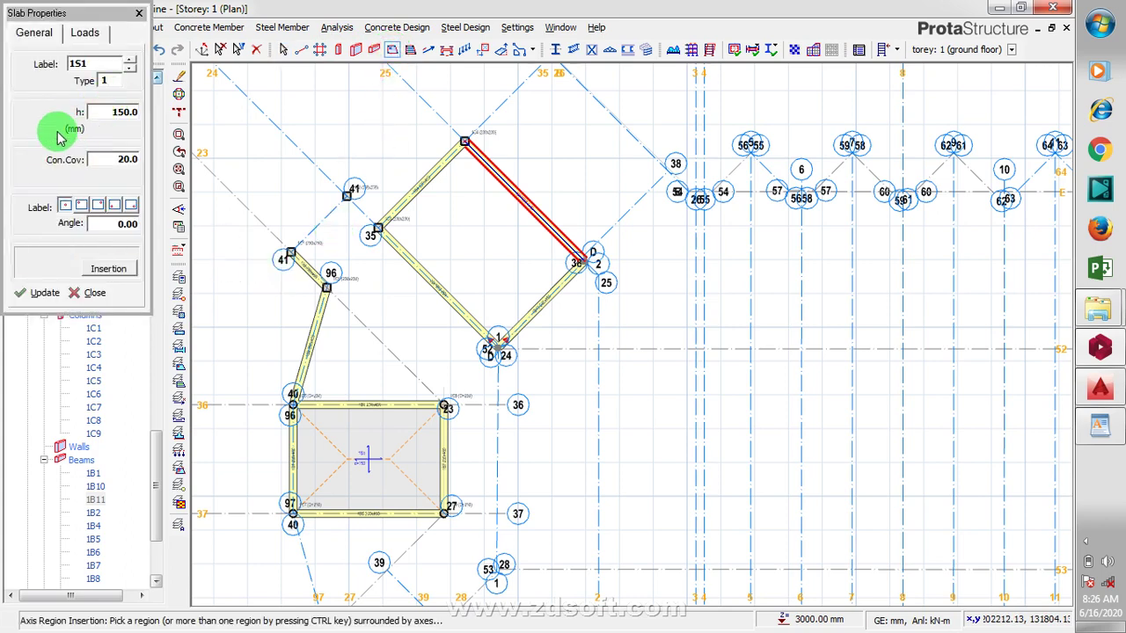
pyautogui.click(119, 154)
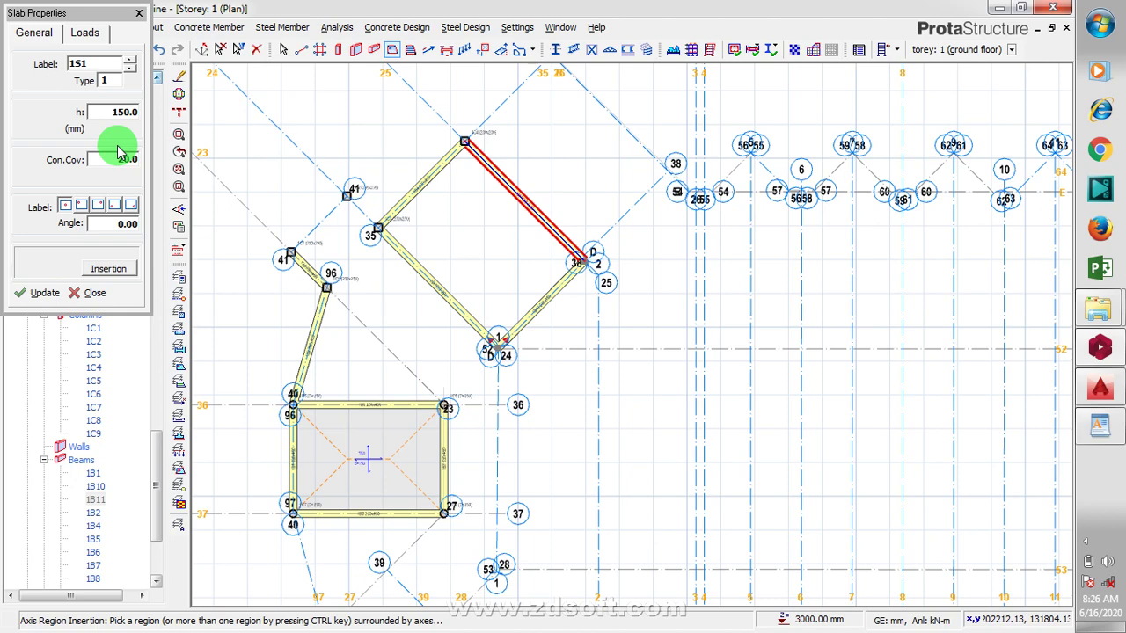
pyautogui.click(107, 270)
pyautogui.click(228, 90)
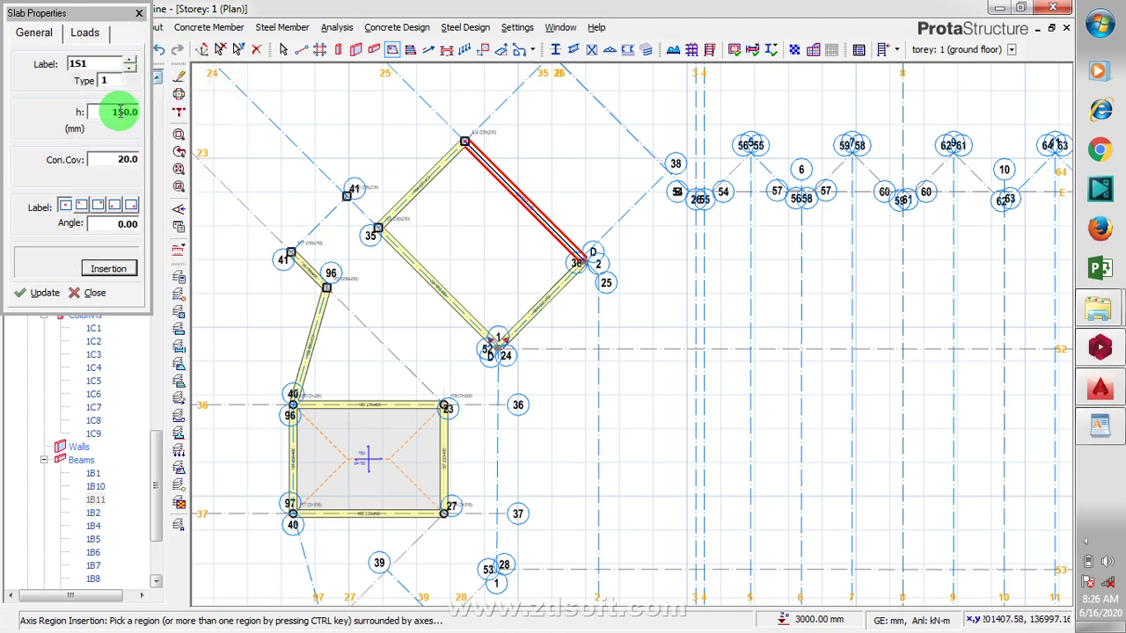
pyautogui.click(82, 35)
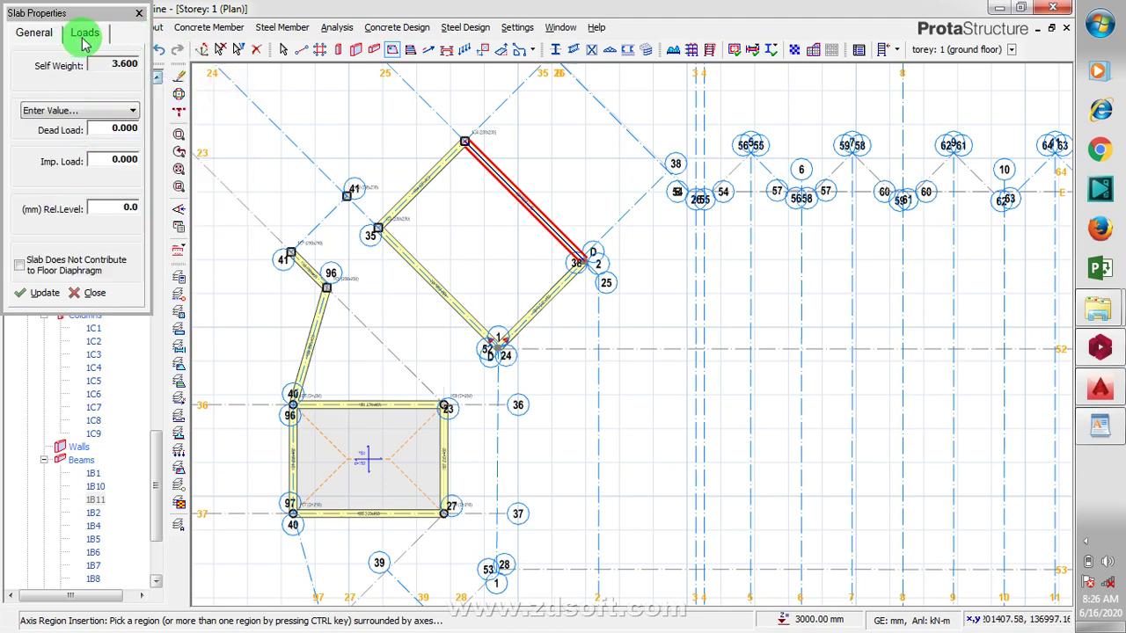
pyautogui.click(37, 33)
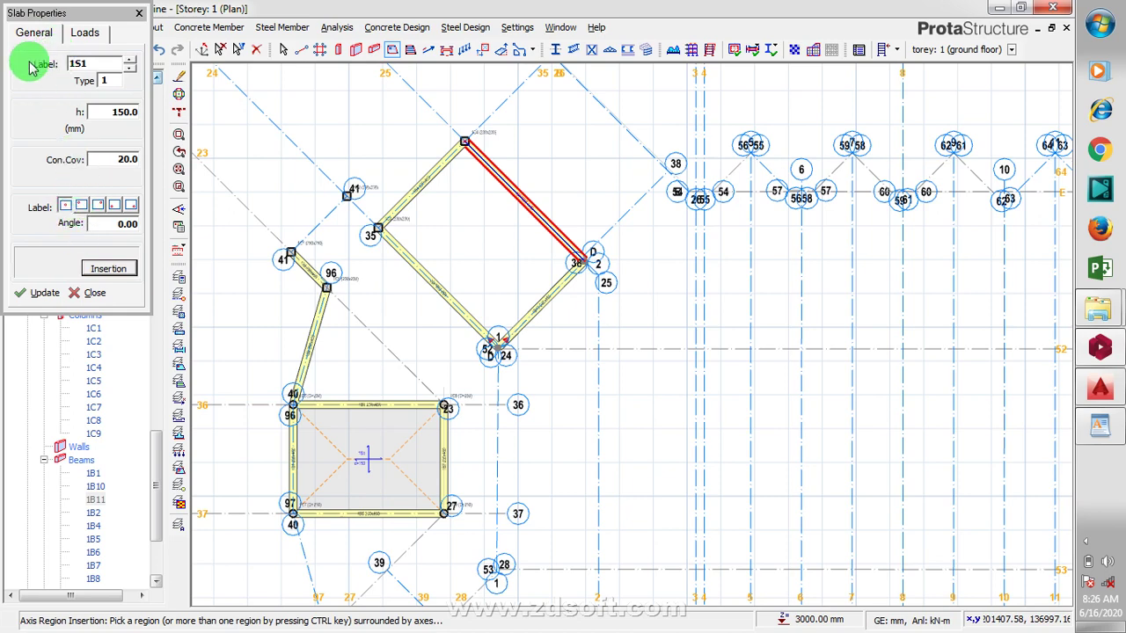
pyautogui.click(101, 271)
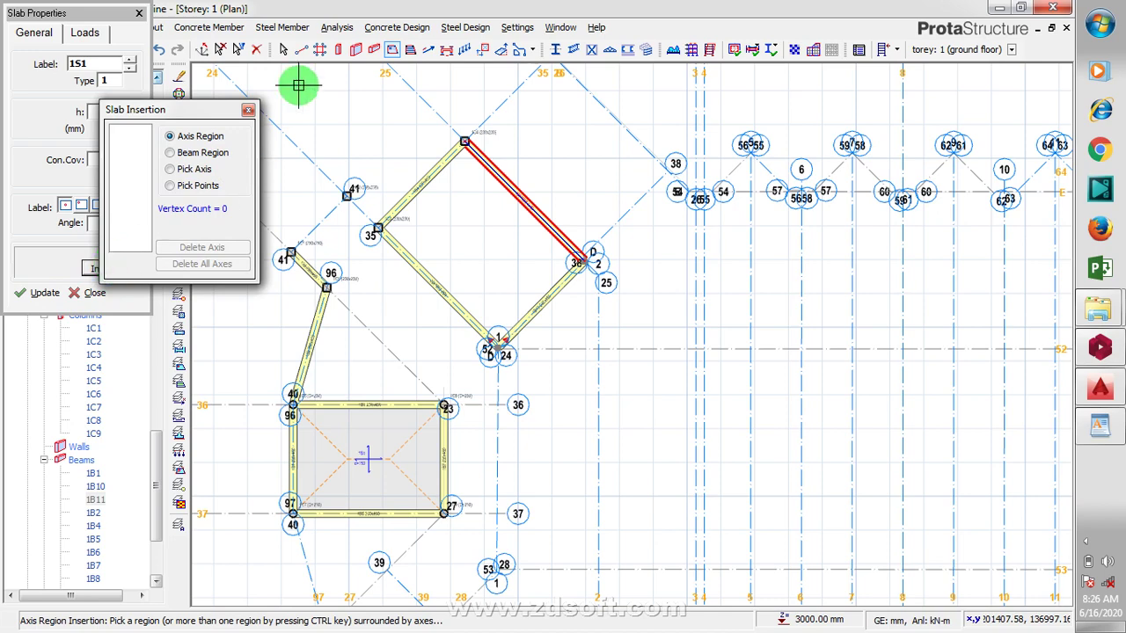
pyautogui.click(248, 111)
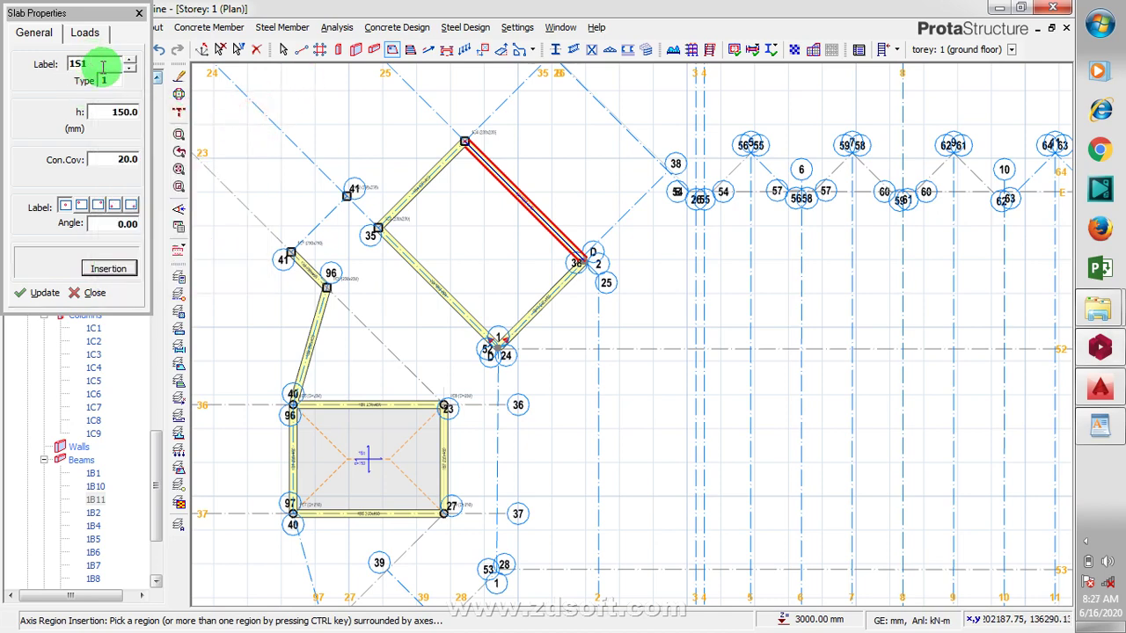
pyautogui.click(51, 37)
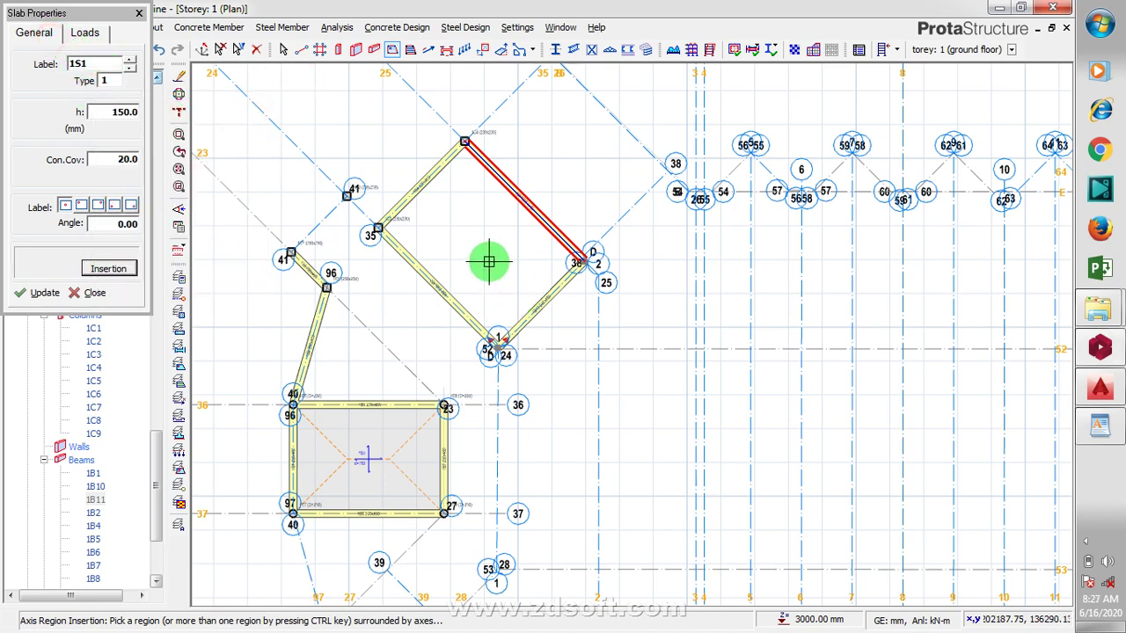
pyautogui.press('Escape')
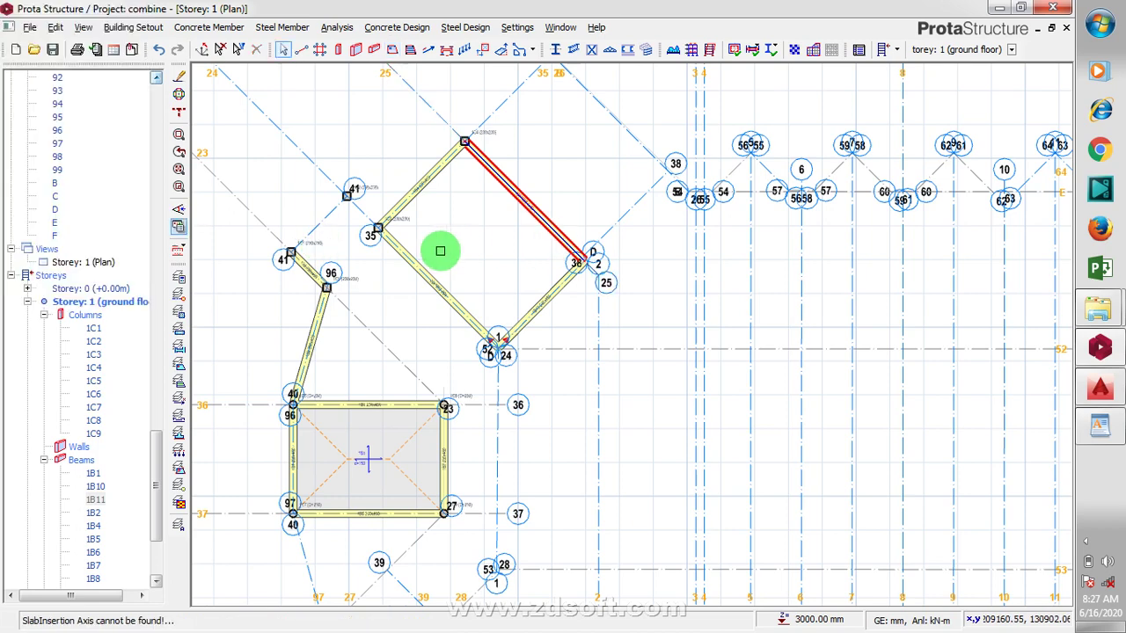
pyautogui.press('Escape')
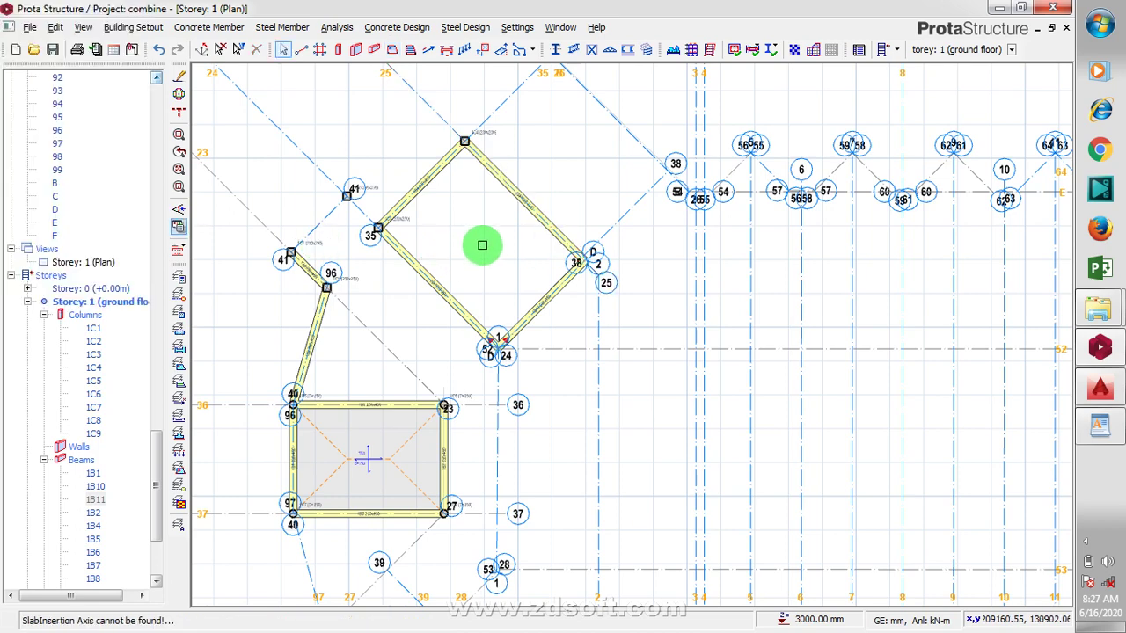
# Try to insert a ribbed slab in the rotated bay using the Axis Region method
pyautogui.click(409, 51)
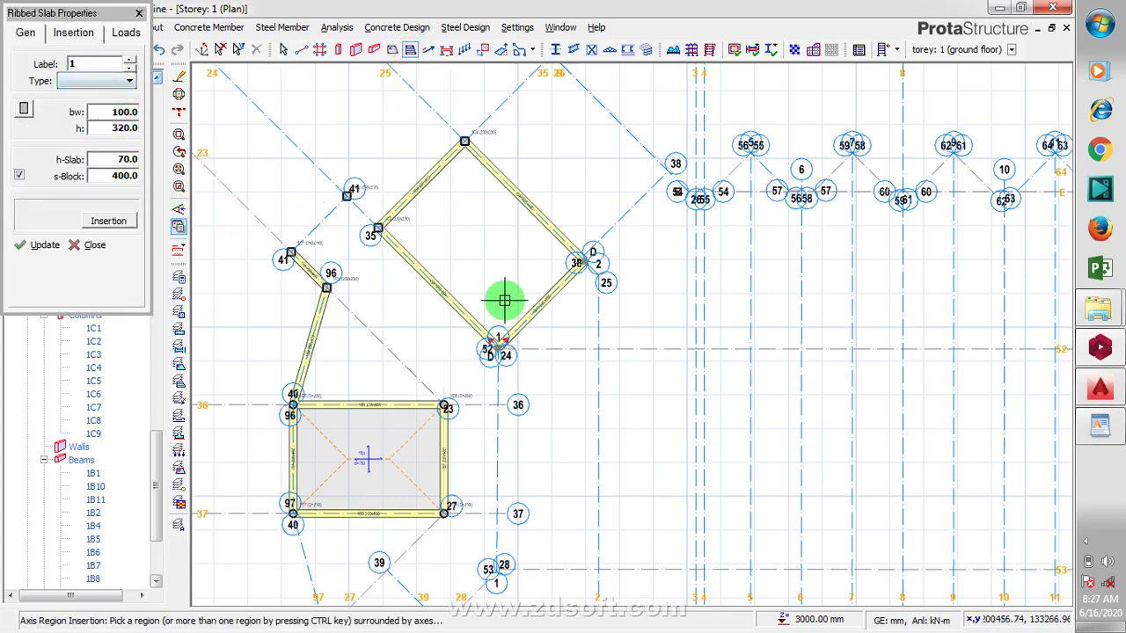
pyautogui.click(476, 234)
pyautogui.click(115, 82)
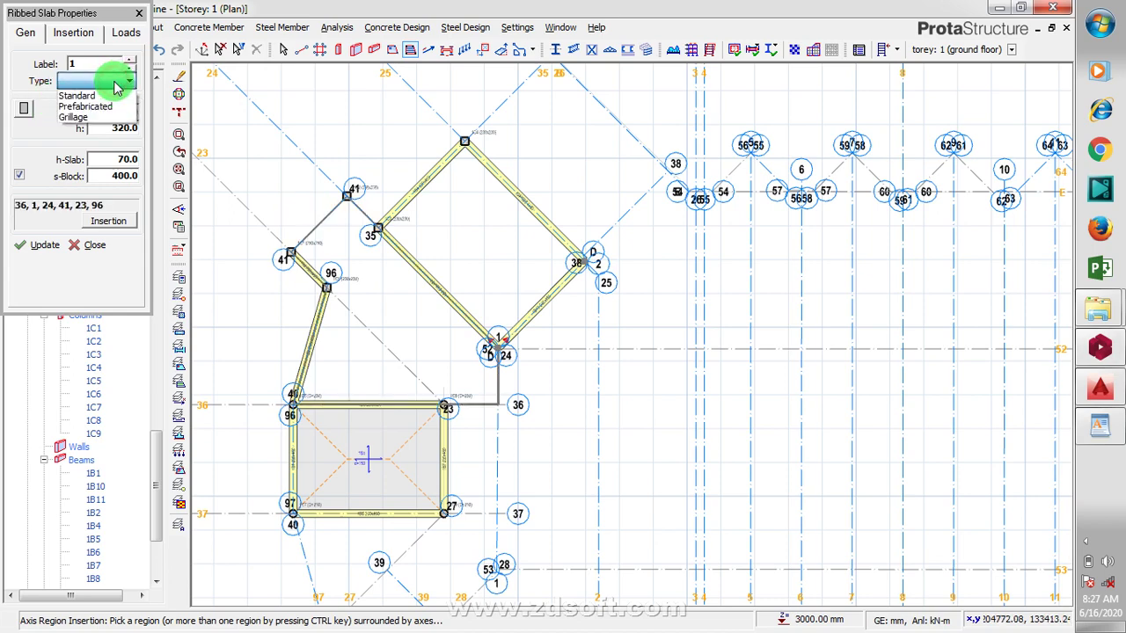
pyautogui.click(115, 82)
pyautogui.click(110, 82)
pyautogui.click(110, 81)
pyautogui.click(480, 225)
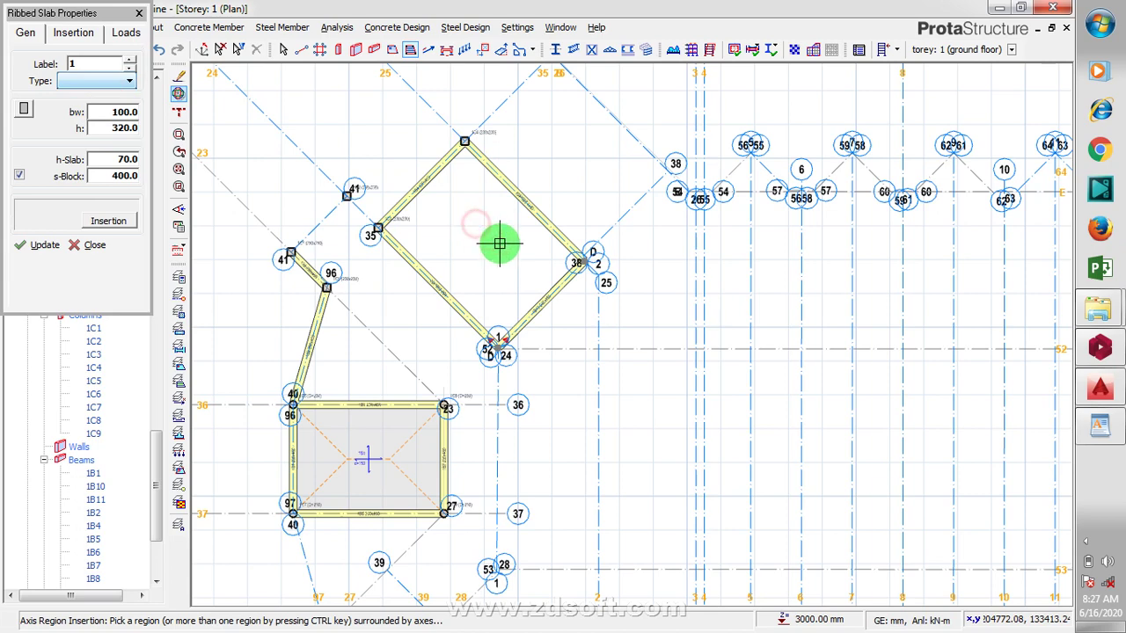
pyautogui.click(453, 262)
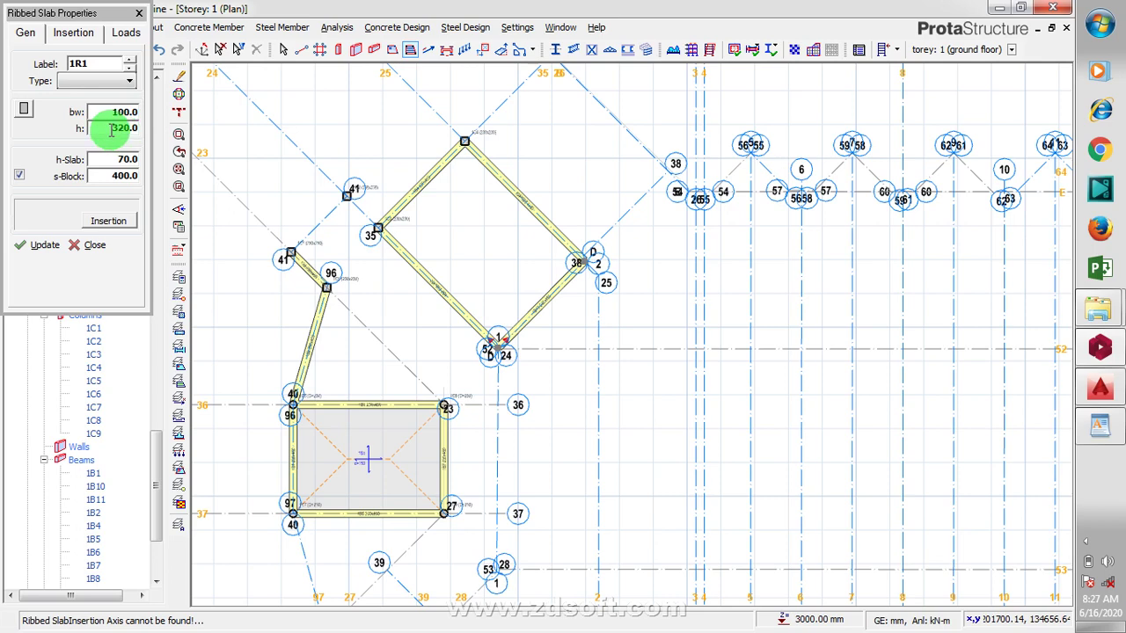
# Set the ribbed slab's rib height to 350 mm, topping thickness to 100 mm and clear rib spacing to 350 mm
pyautogui.moveTo(112, 126); pyautogui.dragTo(131, 132)
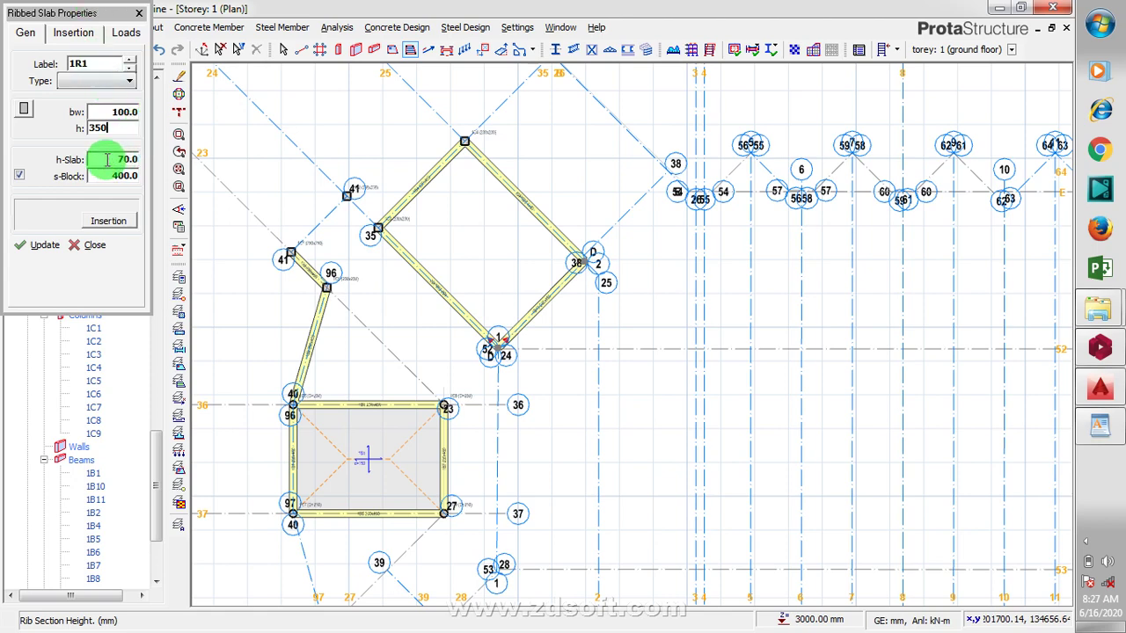
pyautogui.click(112, 158)
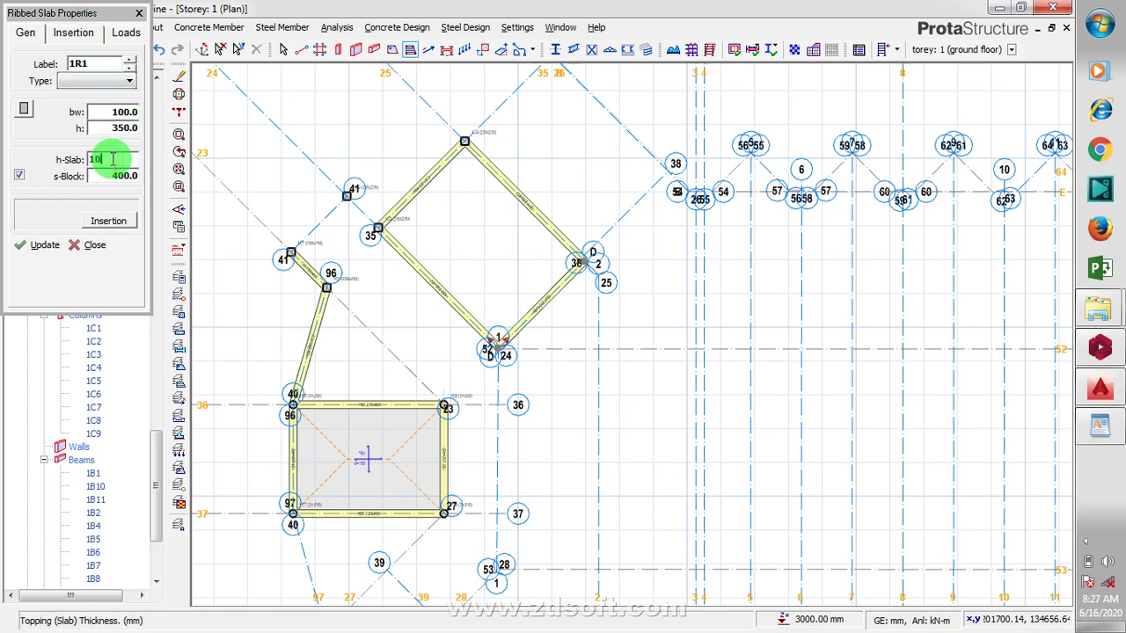
pyautogui.write('100')
pyautogui.click(103, 176)
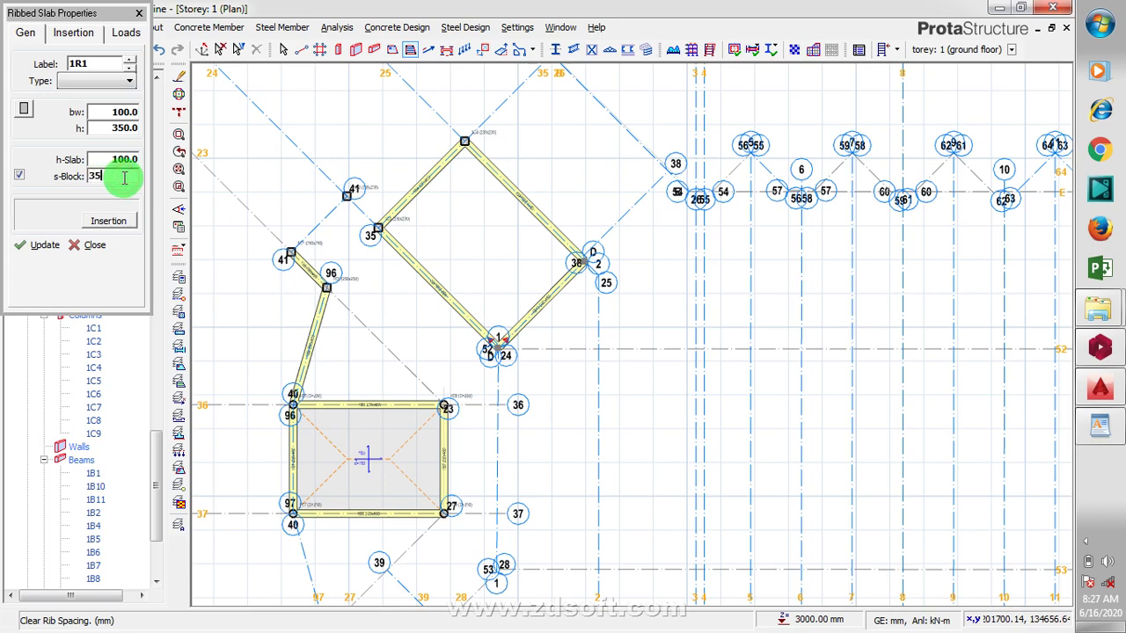
pyautogui.write('350')
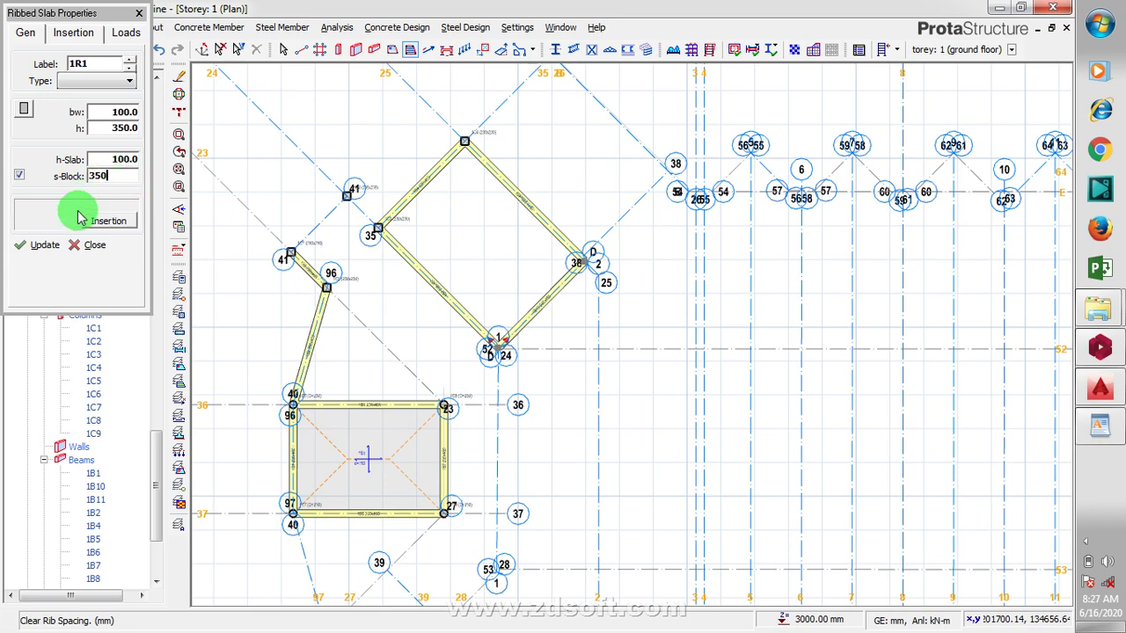
# Switch the ribbed slab insertion method to Beam Region and try it on the bay bounded by axes D, 25, 35 and 24
pyautogui.click(104, 217)
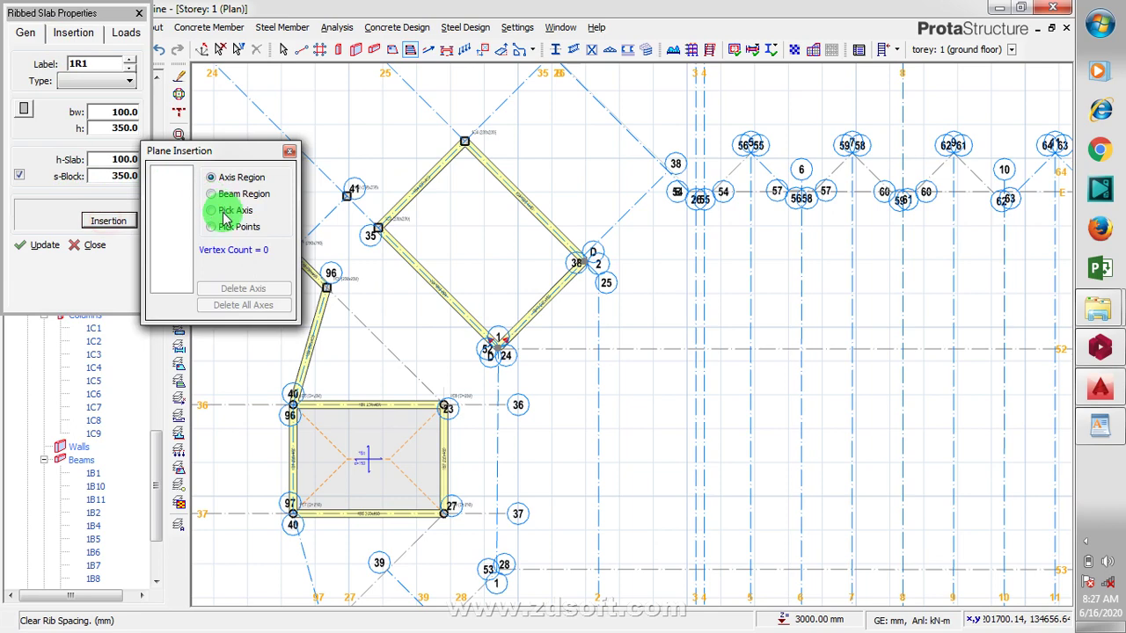
pyautogui.click(211, 194)
pyautogui.click(440, 237)
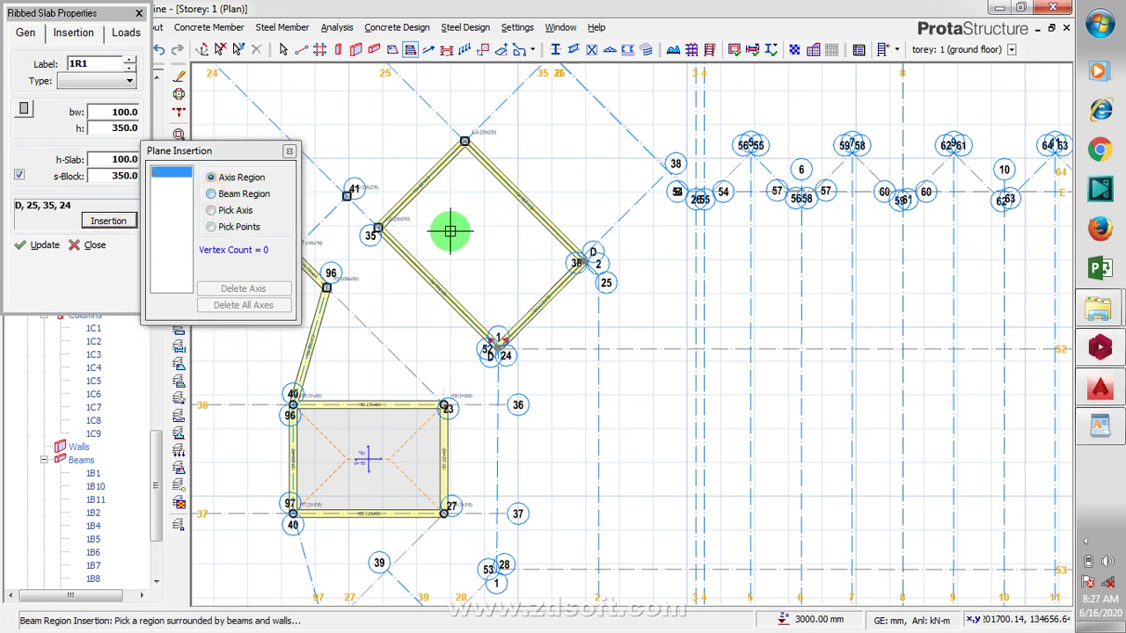
pyautogui.click(517, 286)
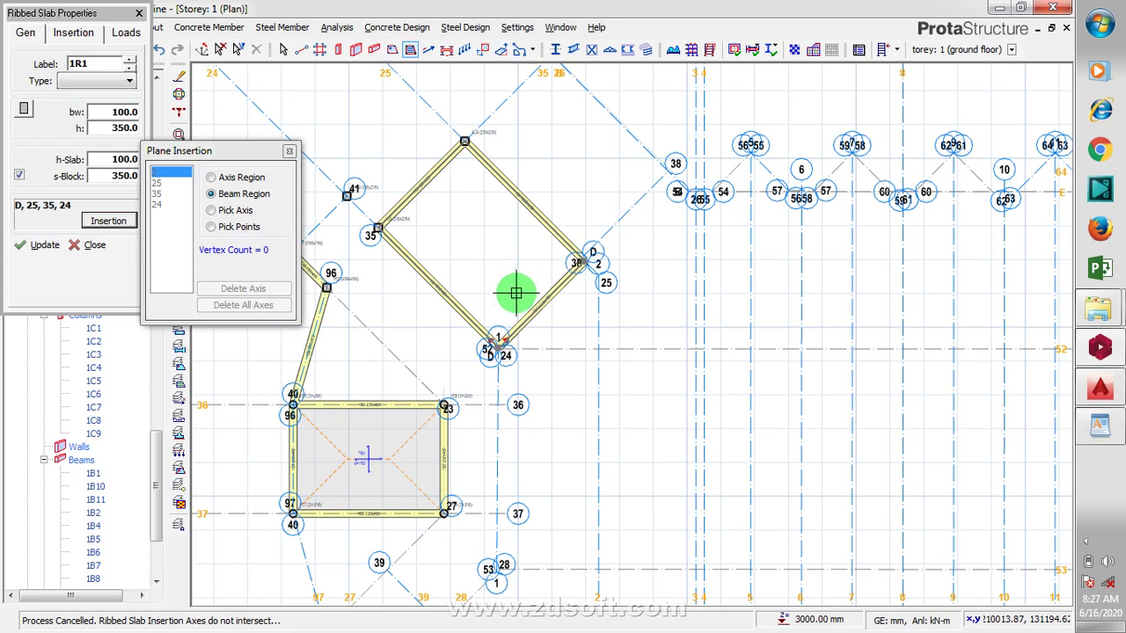
pyautogui.rightClick(479, 234)
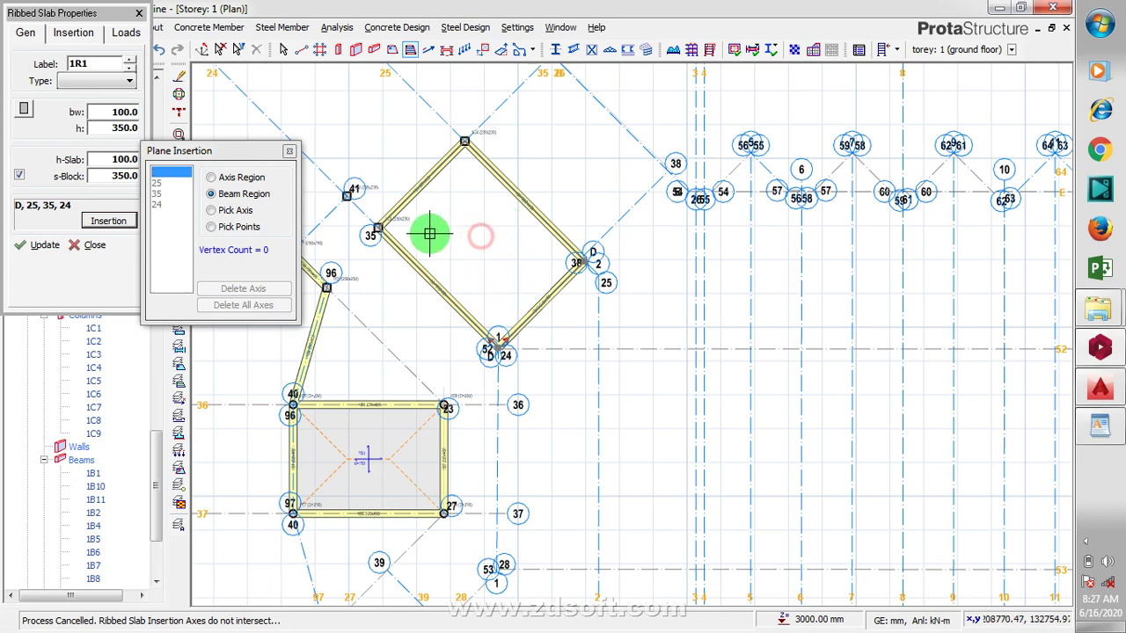
# Retry the ribbed slab in the rotated bay, inspect its corners on axis D, and leave the ribbed slab insertion
pyautogui.click(289, 154)
pyautogui.click(468, 234)
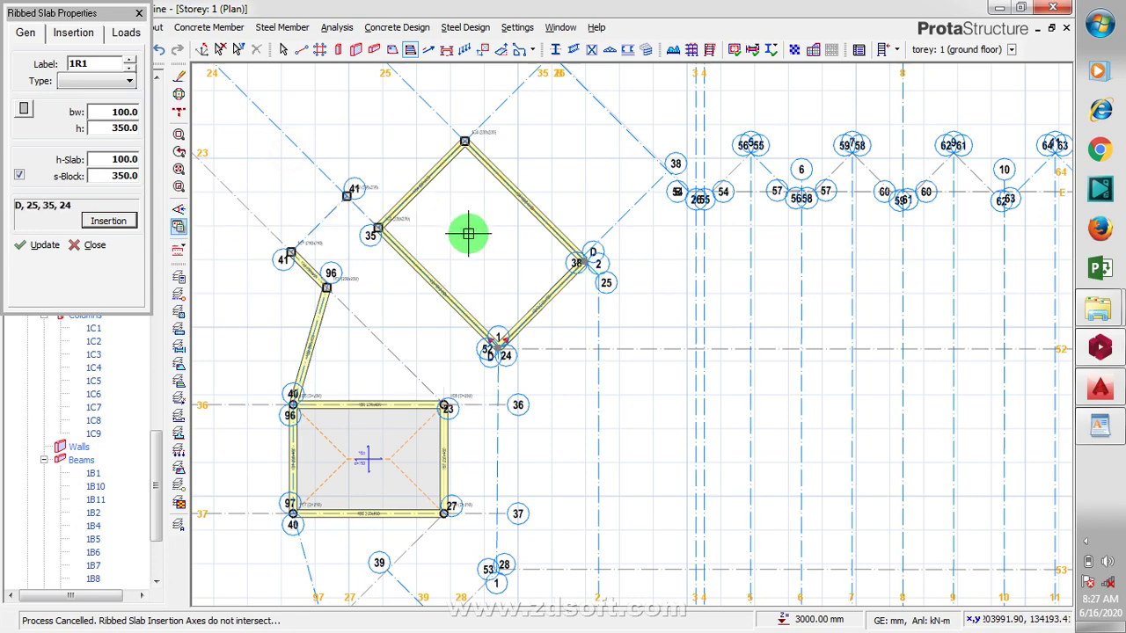
pyautogui.click(471, 247)
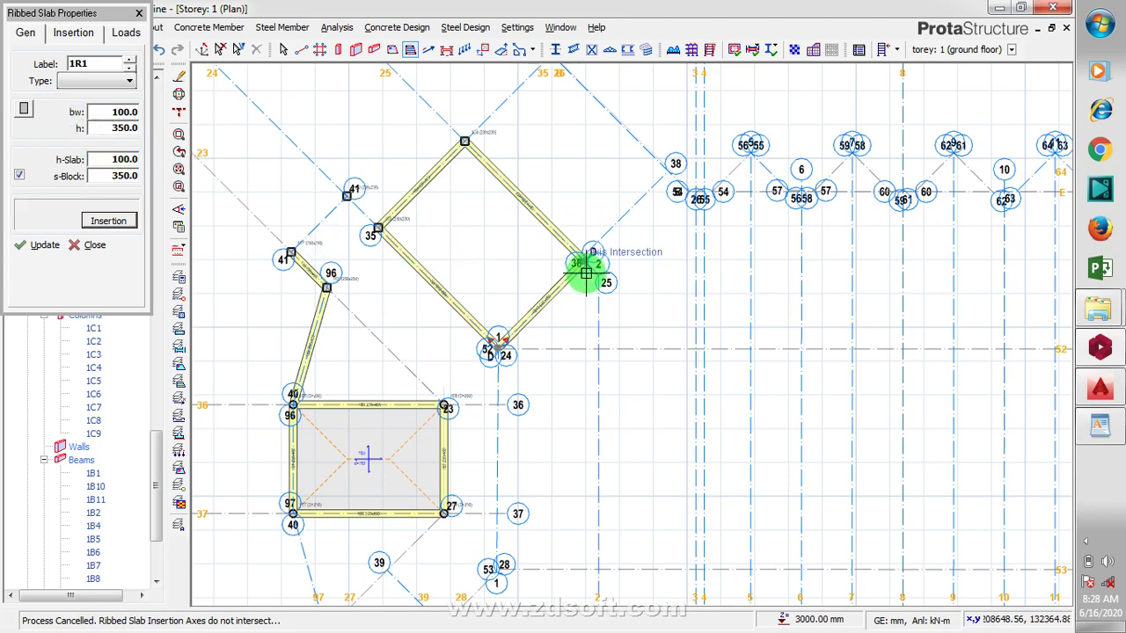
pyautogui.scroll(6, 586, 274)
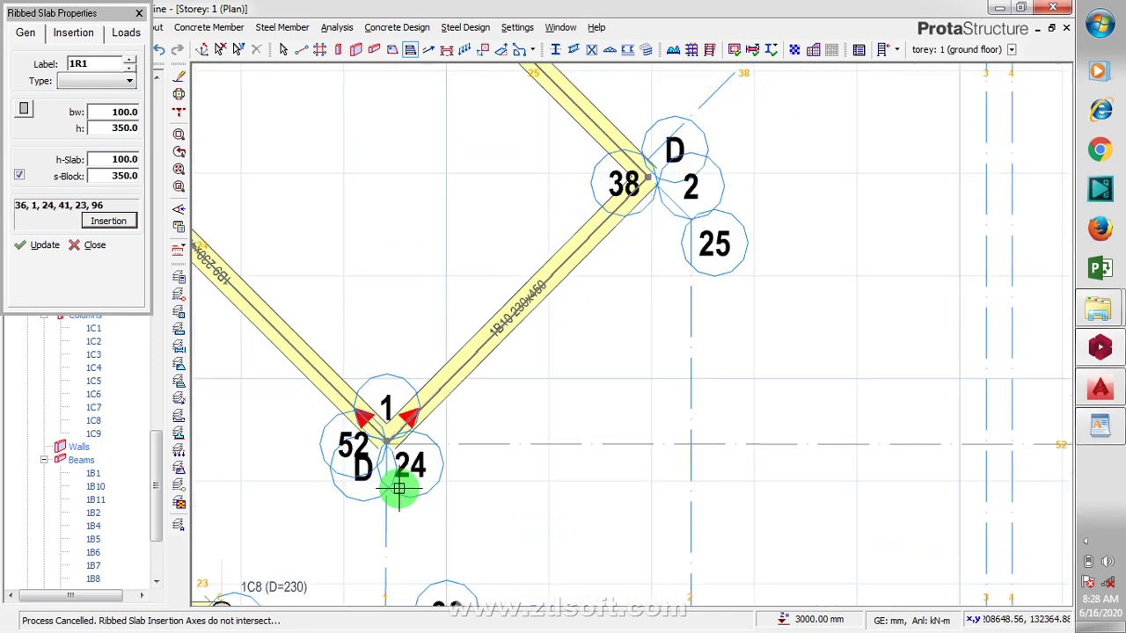
pyautogui.scroll(2, 395, 489)
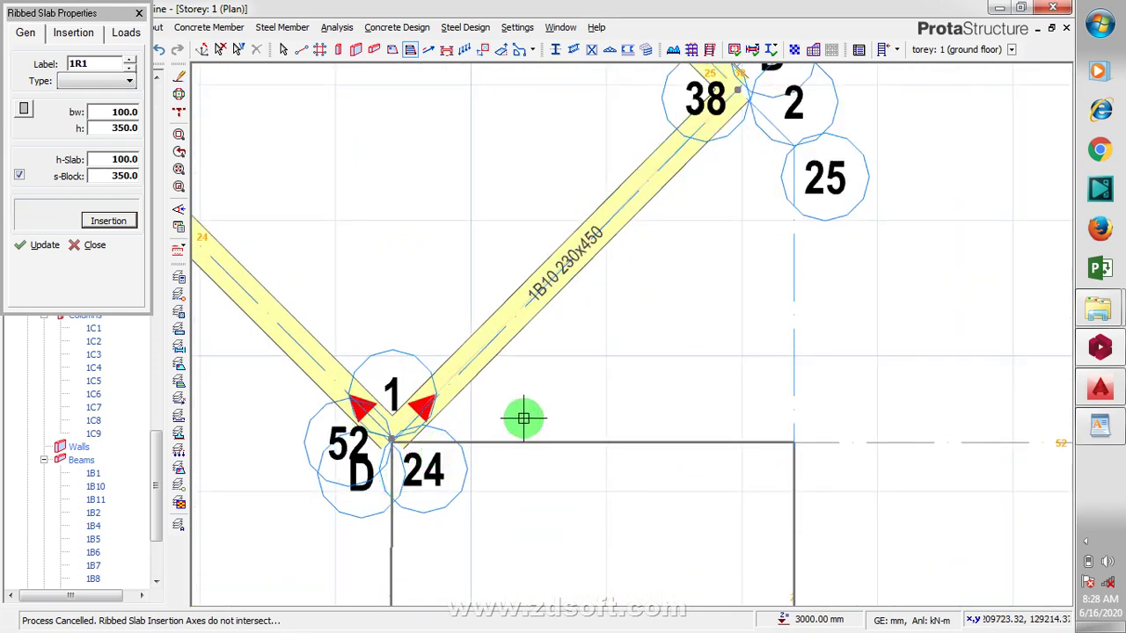
pyautogui.scroll(-8, 523, 417)
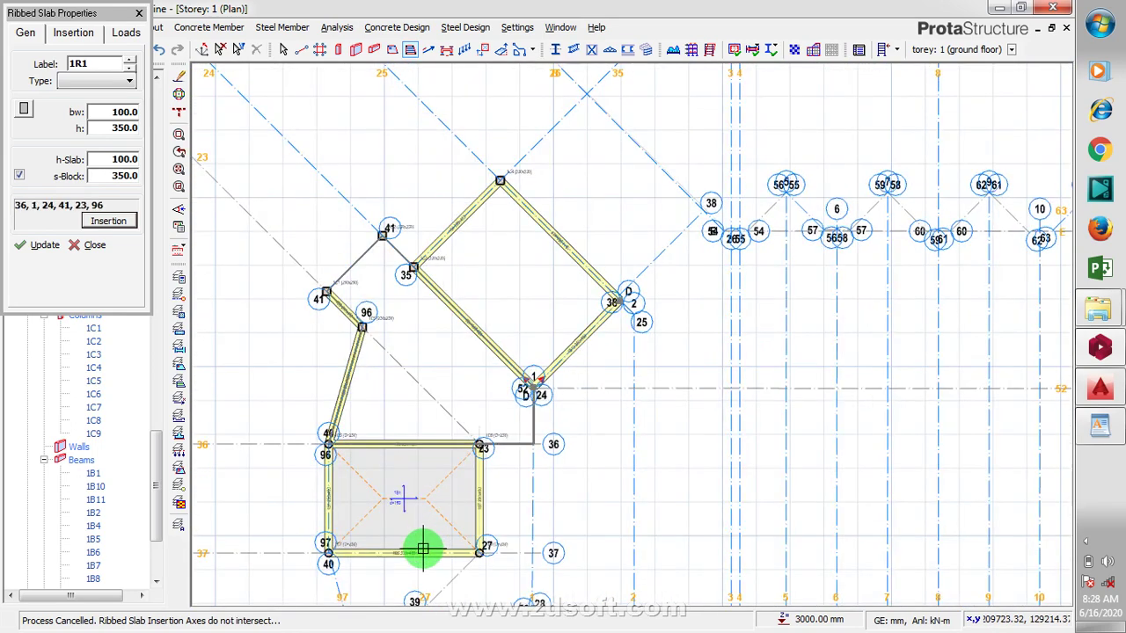
pyautogui.rightClick(437, 512)
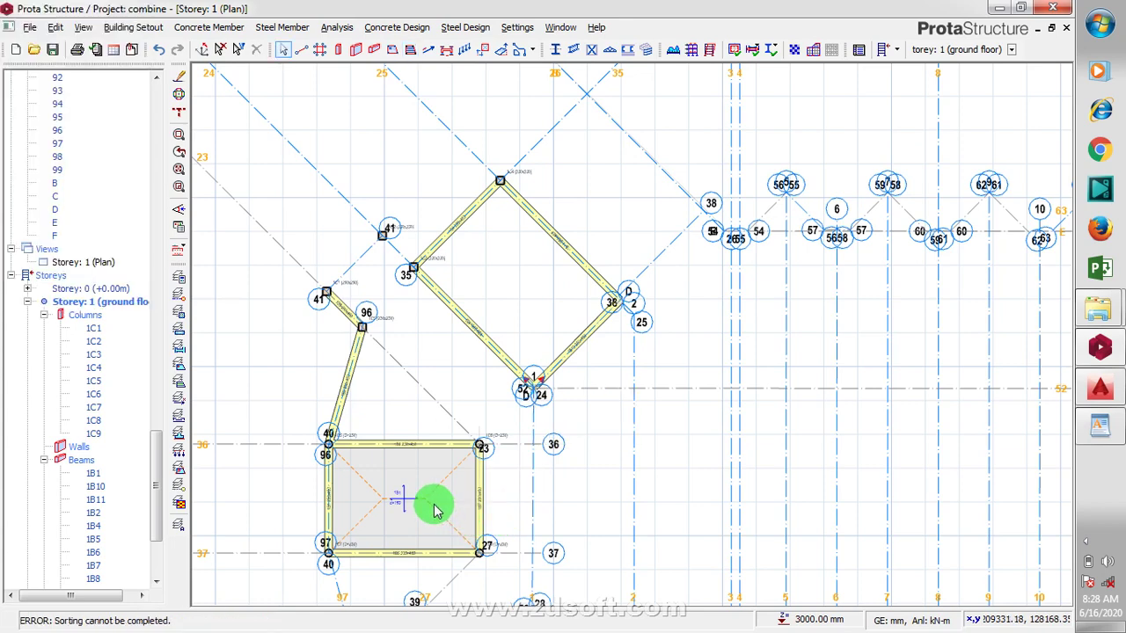
# Delete the 150 mm slab from the rectangular bay between axes 36 and 37
pyautogui.click(430, 503)
pyautogui.rightClick(437, 504)
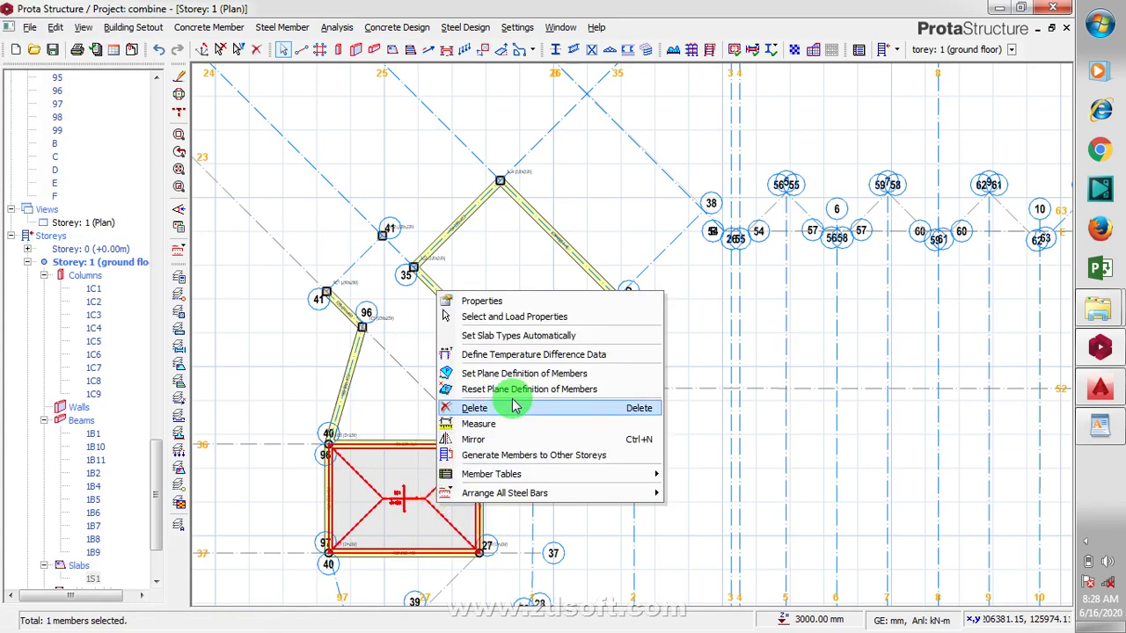
pyautogui.click(515, 410)
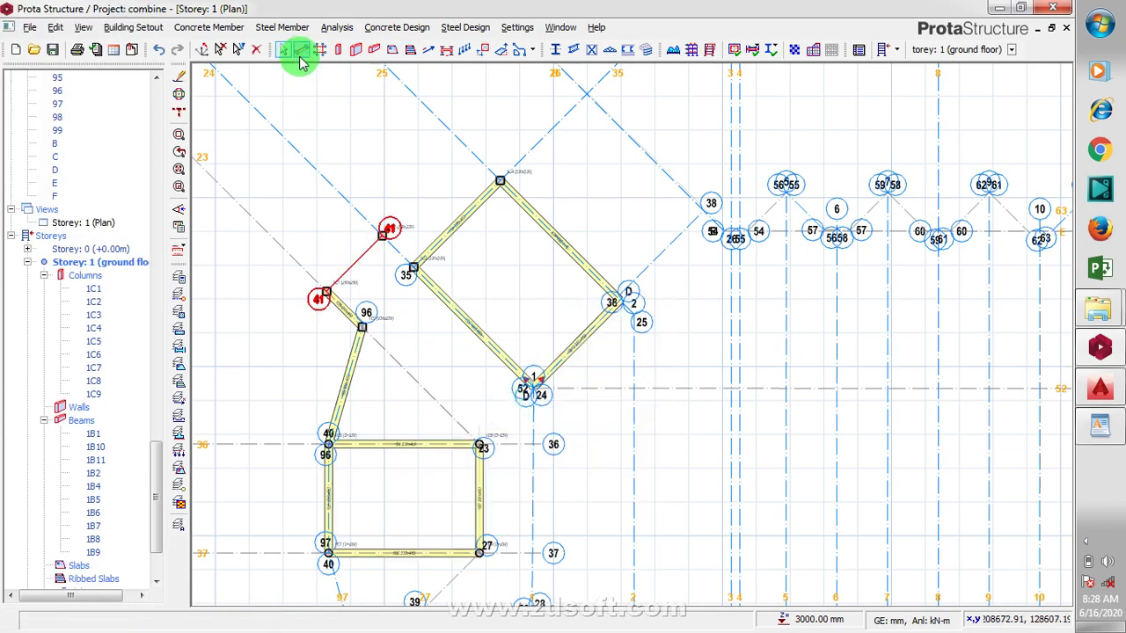
# Insert a Standard ribbed slab with 100 mm wide, 320 mm high ribs in the bay bounded by axes 37, C, 36 and 40
pyautogui.click(405, 58)
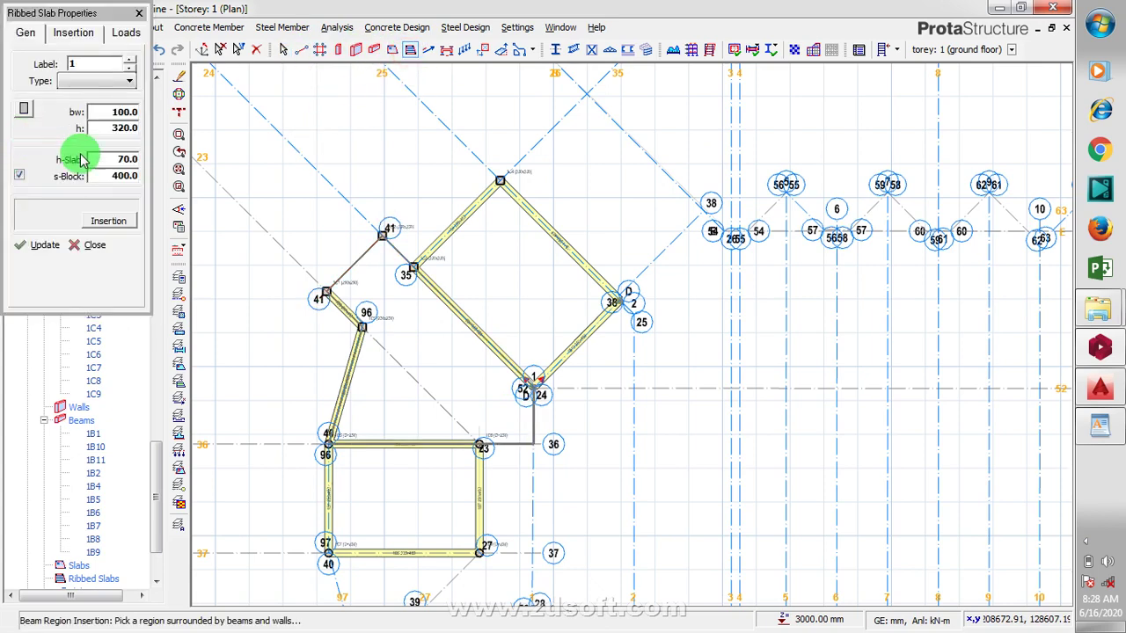
pyautogui.click(387, 539)
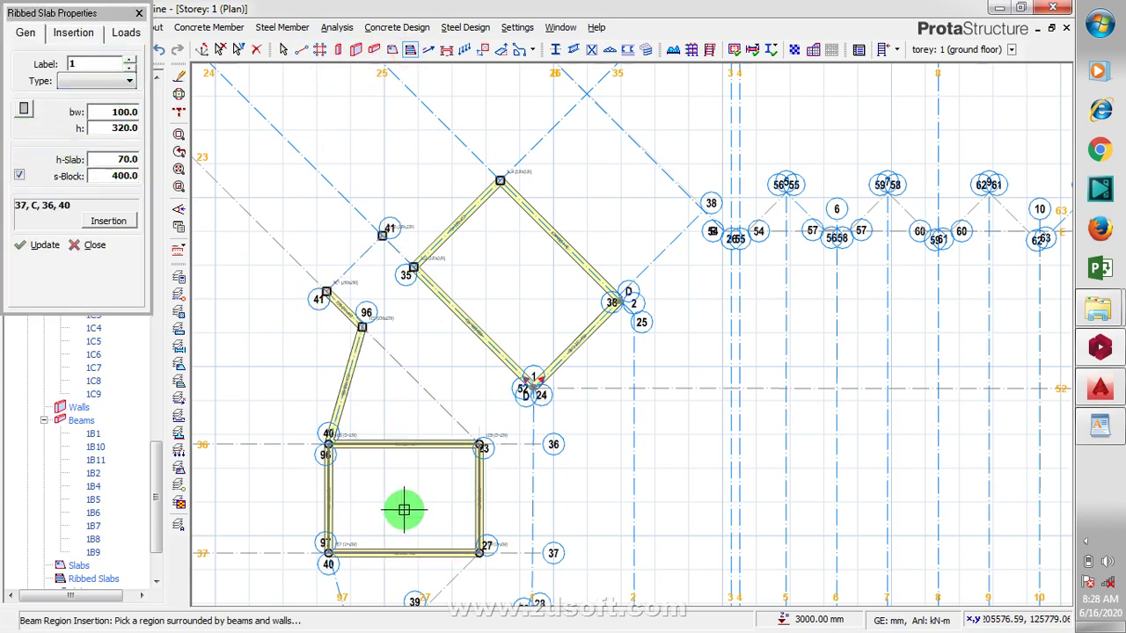
pyautogui.click(404, 510)
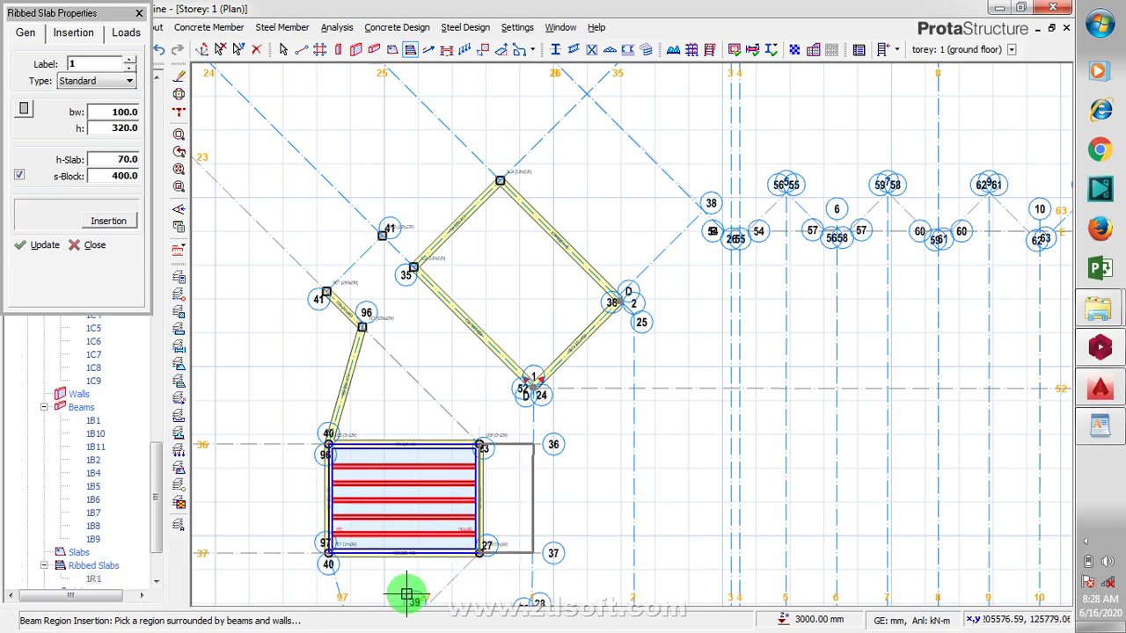
# Set the ribbed slab type to Grillage and try to insert it in the rotated bay bounded by axes D, 25, 35 and 24
pyautogui.scroll(1, 409, 587)
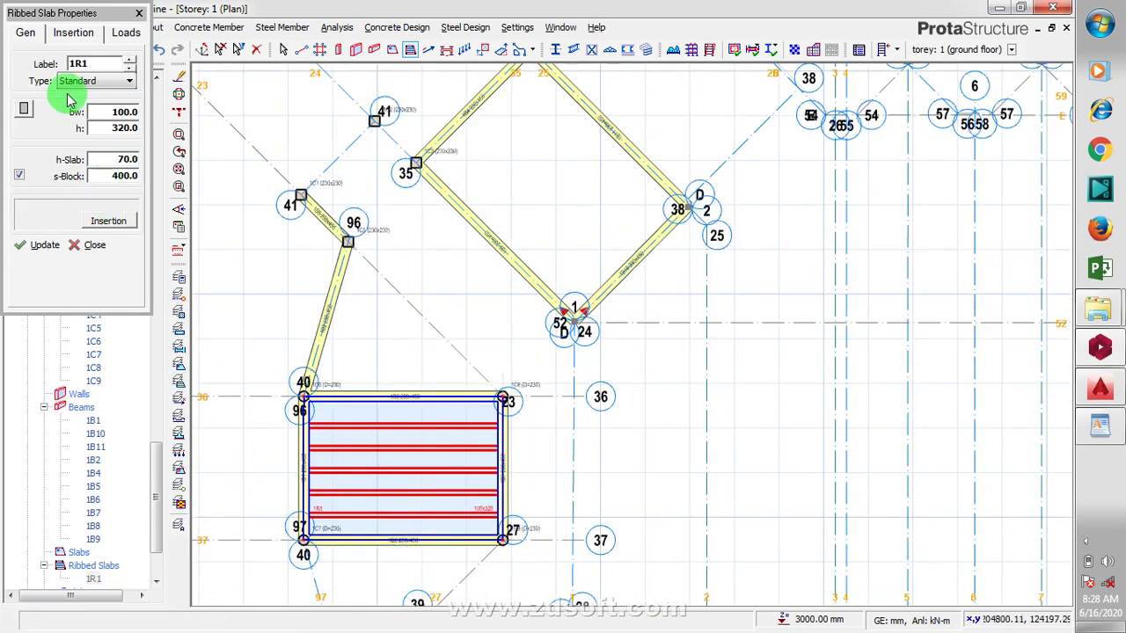
pyautogui.click(117, 81)
pyautogui.click(109, 115)
pyautogui.click(179, 93)
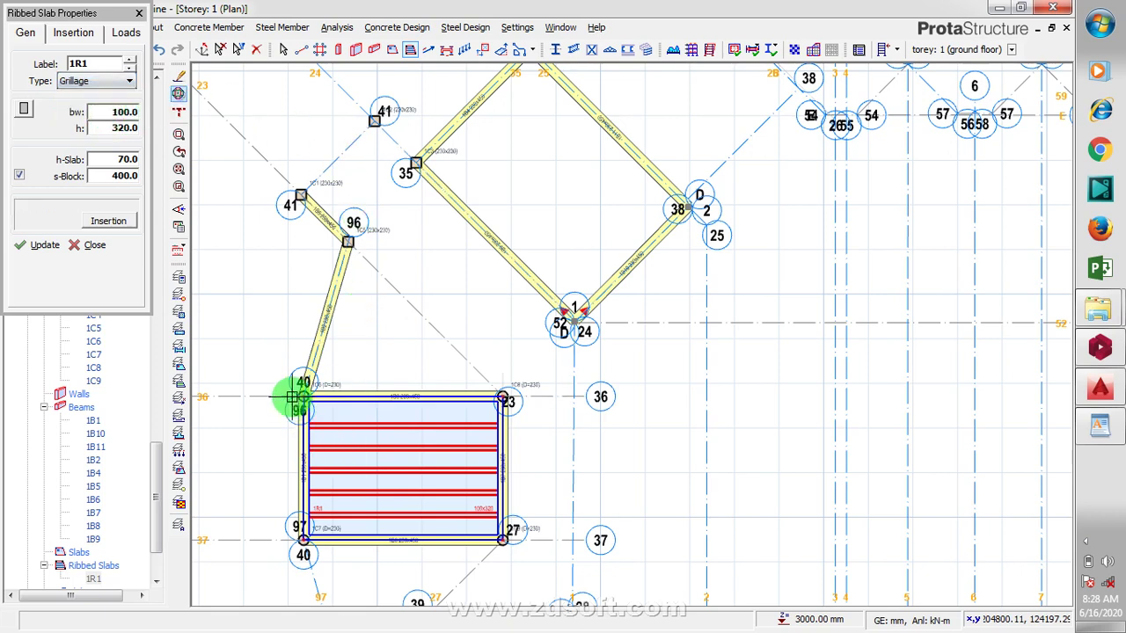
pyautogui.click(526, 187)
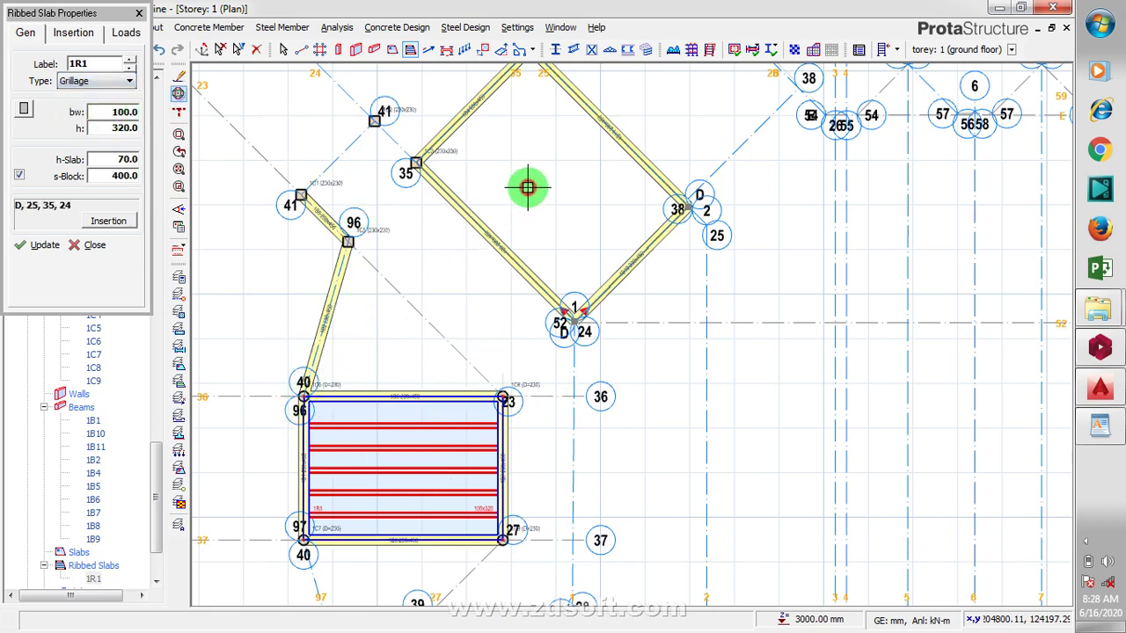
pyautogui.click(459, 266)
pyautogui.press('Escape')
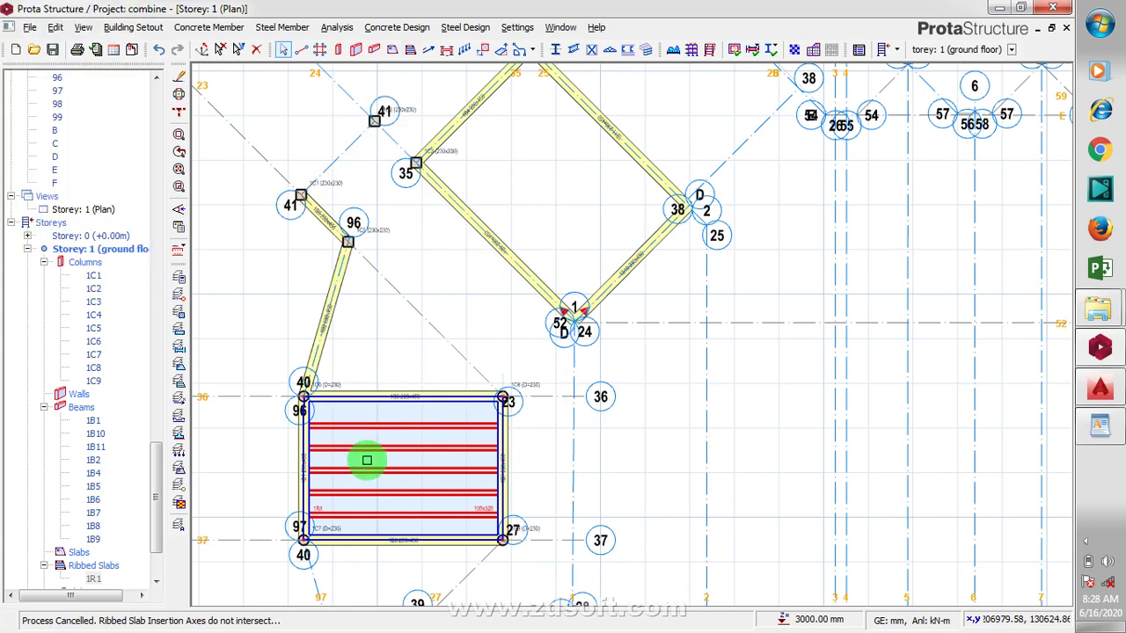
# Delete the Standard ribbed slab from the rectangular bay between axes 36 and 37
pyautogui.rightClick(372, 451)
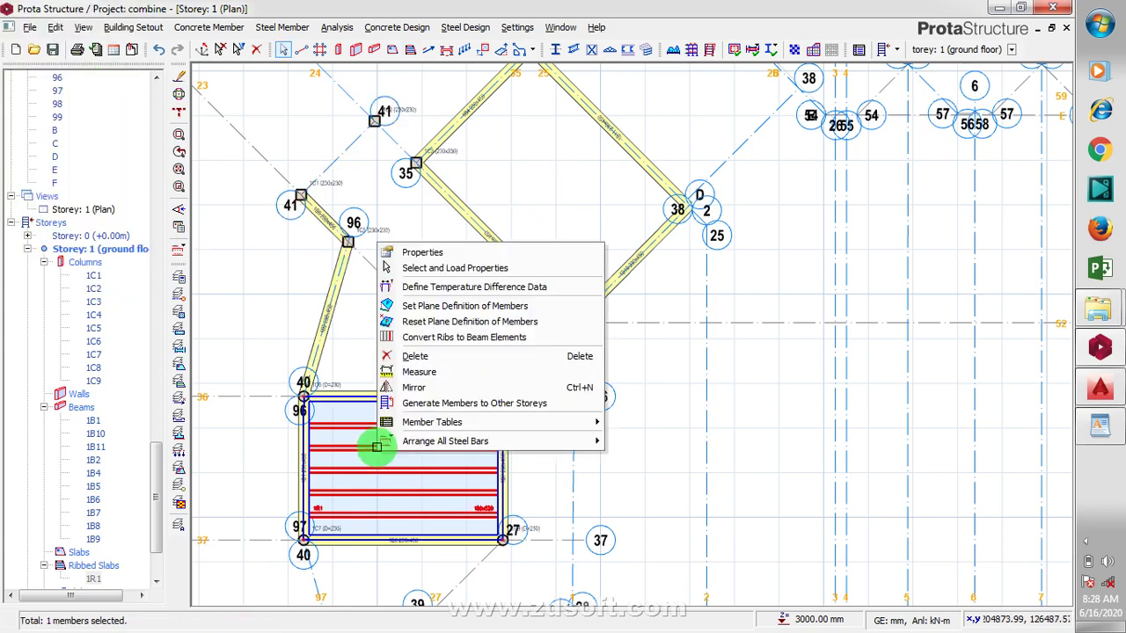
pyautogui.click(496, 352)
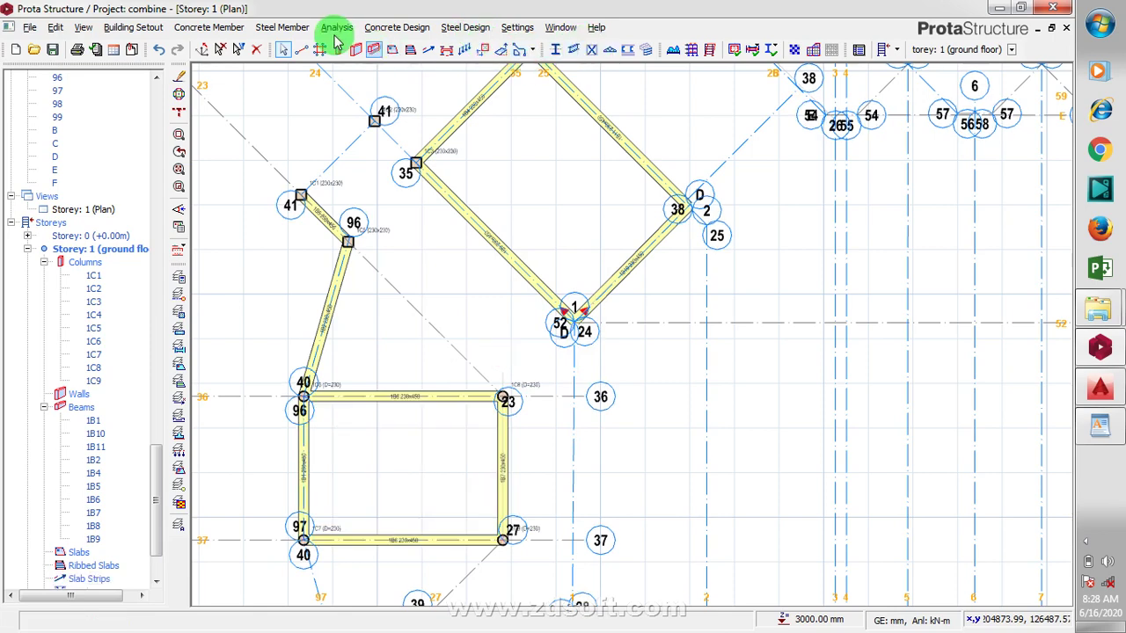
pyautogui.click(393, 49)
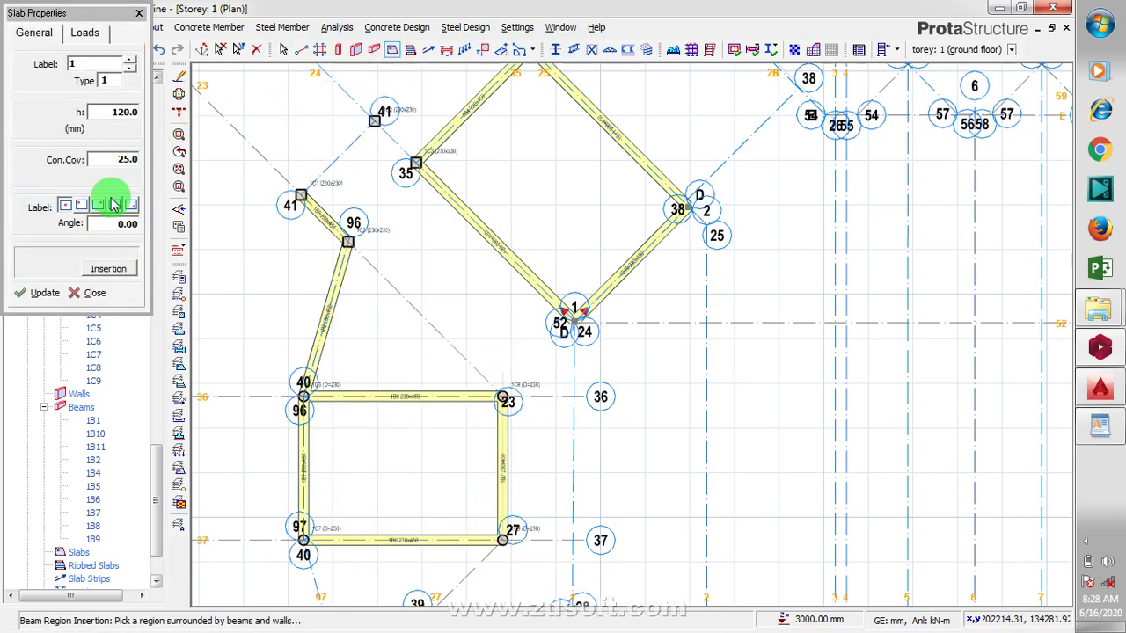
pyautogui.click(137, 112)
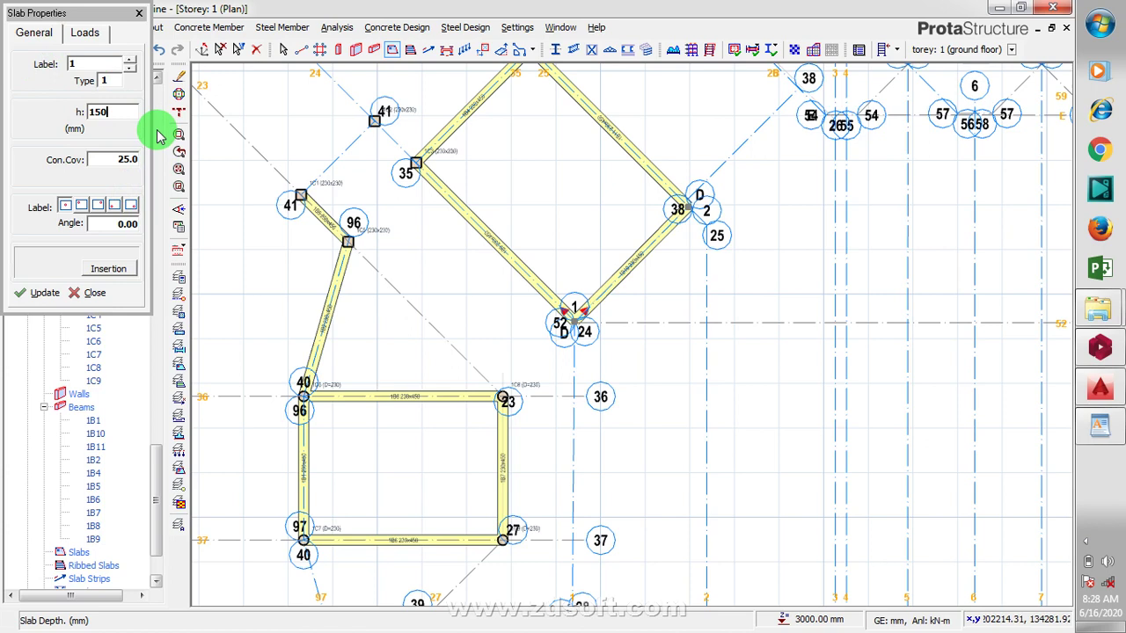
pyautogui.click(140, 15)
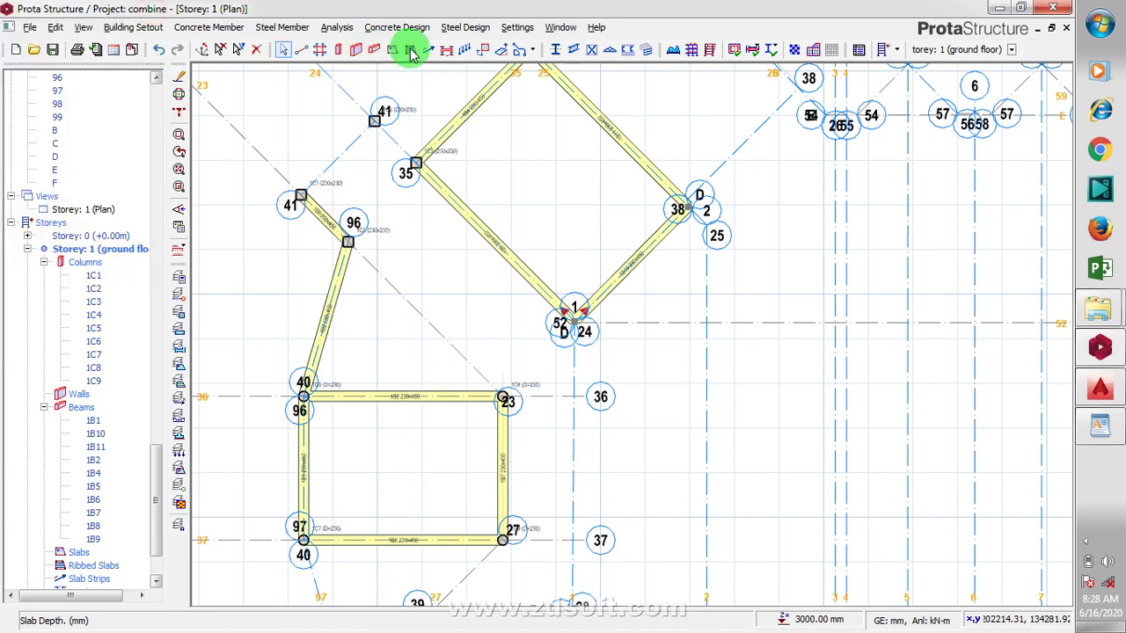
# Insert a Grillage ribbed slab with 350 mm rib height, 100 mm topping and 350 mm blocks in the rectangular bay between axes 36 and 37
pyautogui.click(409, 51)
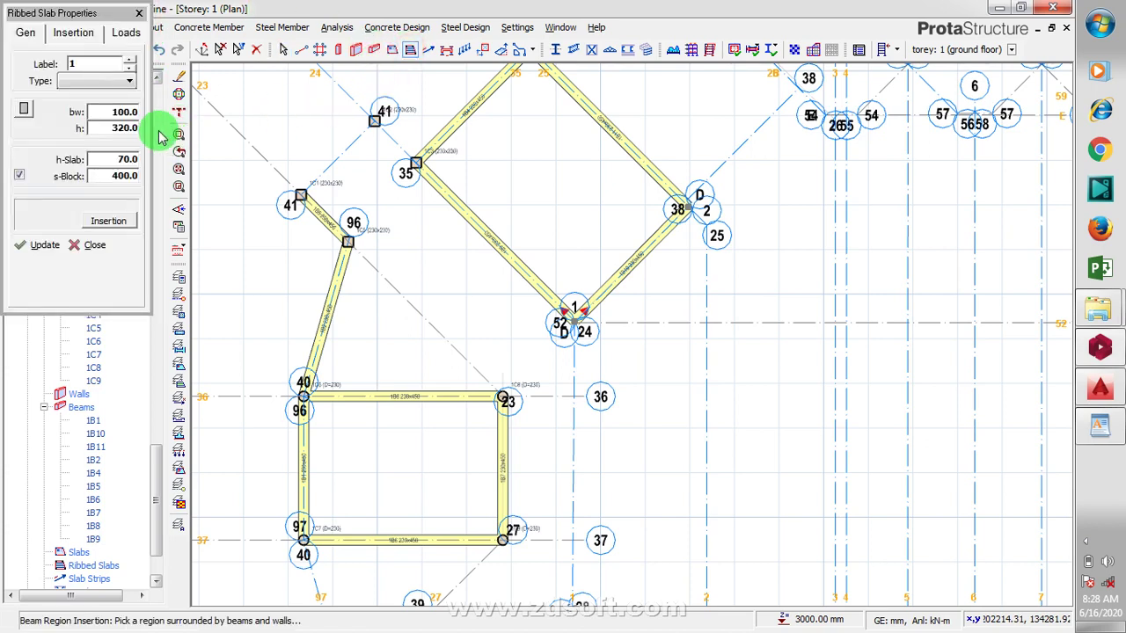
pyautogui.doubleClick(121, 127)
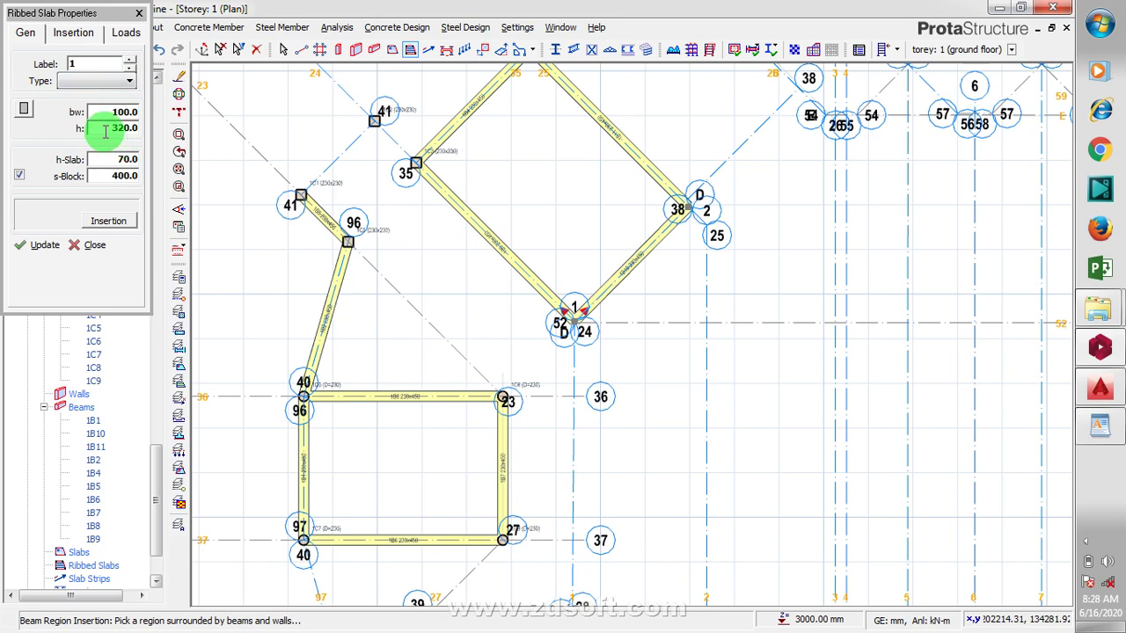
pyautogui.click(133, 130)
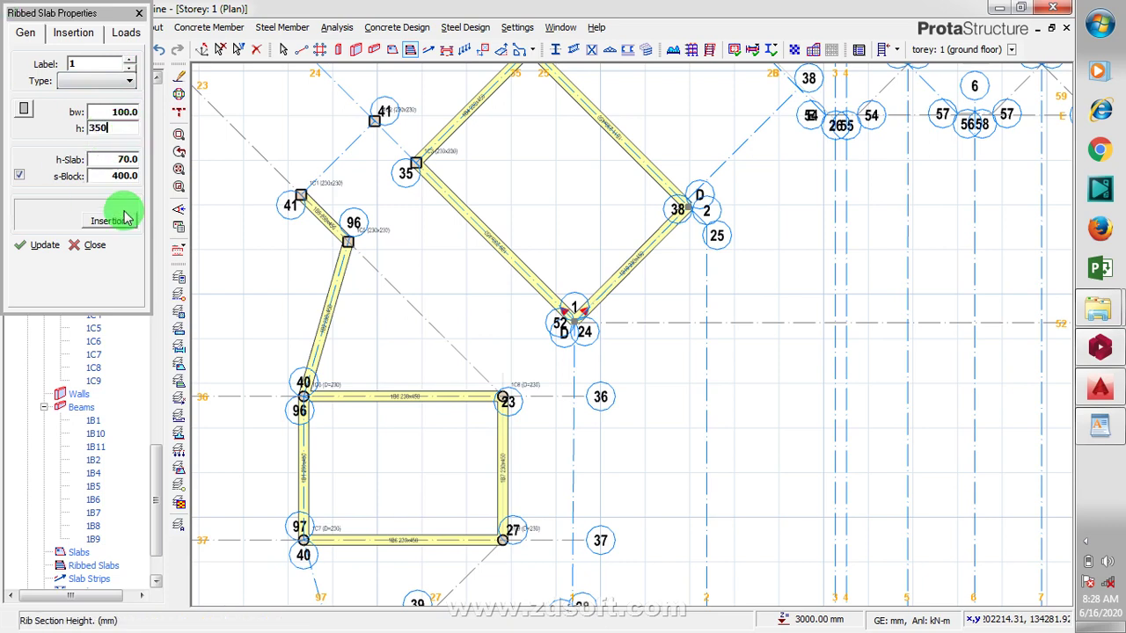
pyautogui.doubleClick(115, 177)
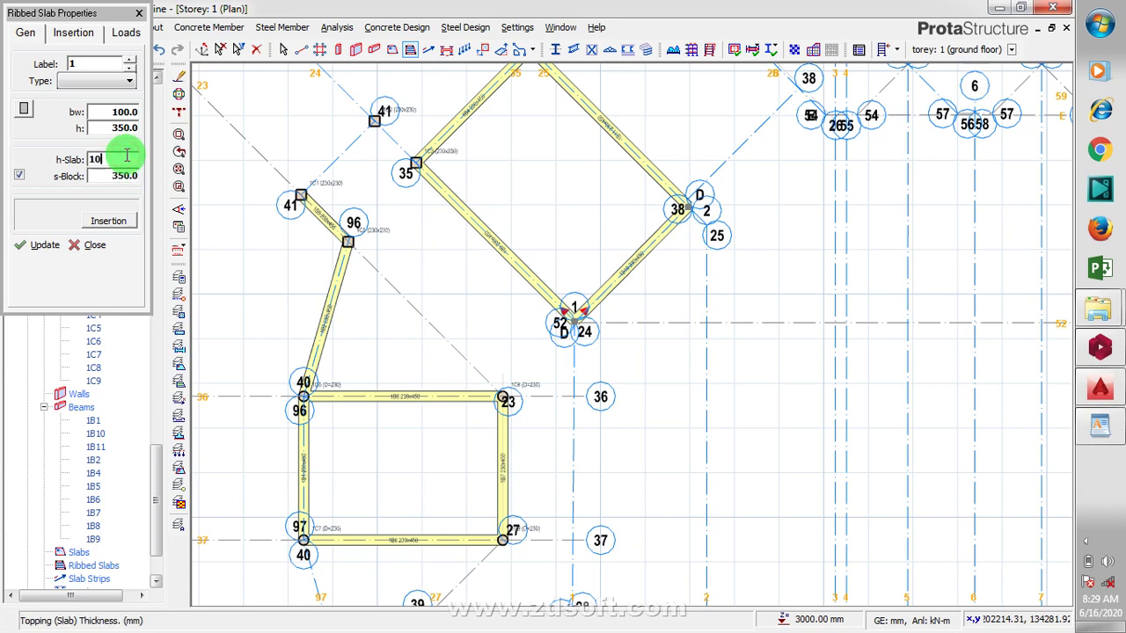
pyautogui.click(88, 80)
pyautogui.click(97, 111)
pyautogui.click(538, 183)
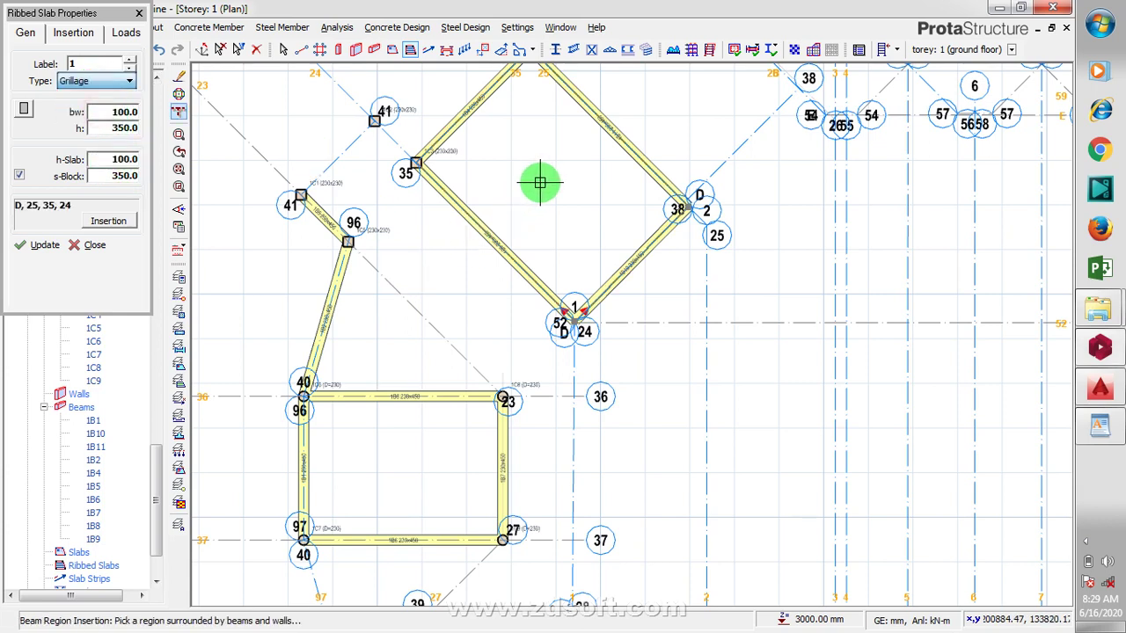
pyautogui.click(425, 439)
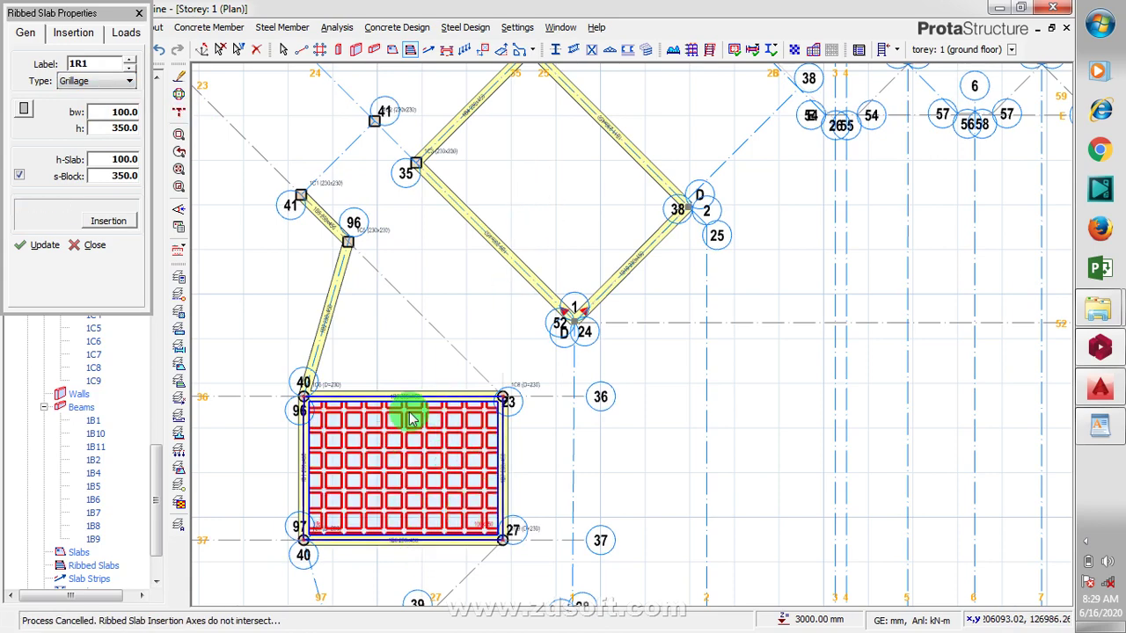
pyautogui.rightClick(442, 409)
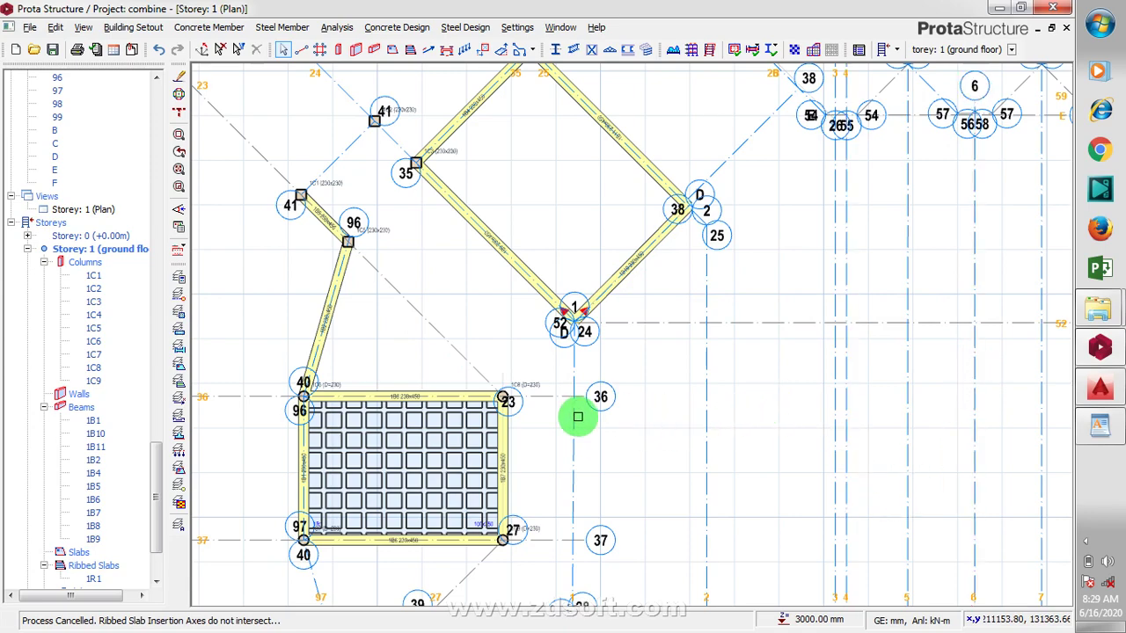
pyautogui.scroll(-3, 452, 410)
pyautogui.scroll(-2, 462, 405)
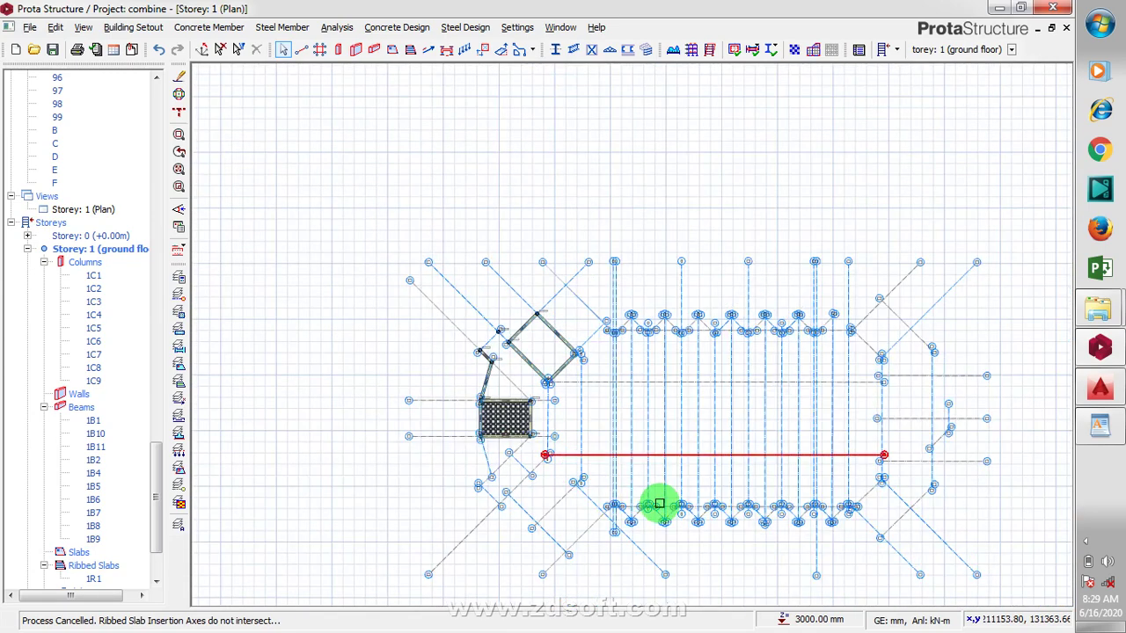
pyautogui.scroll(1, 768, 480)
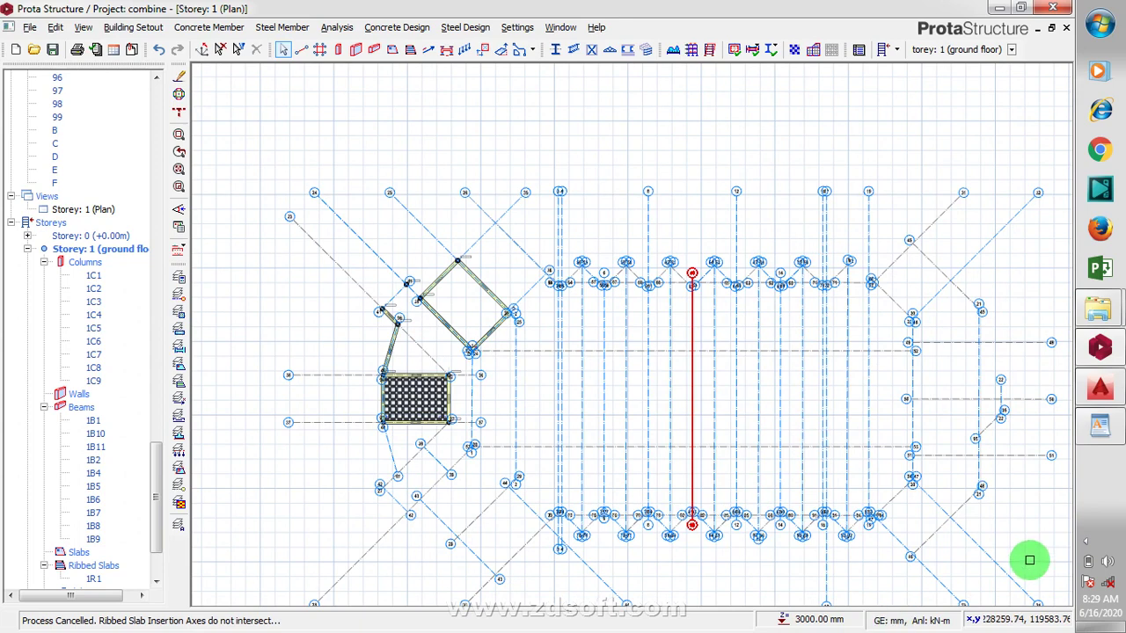
pyautogui.click(1087, 547)
pyautogui.click(1086, 543)
pyautogui.click(1087, 542)
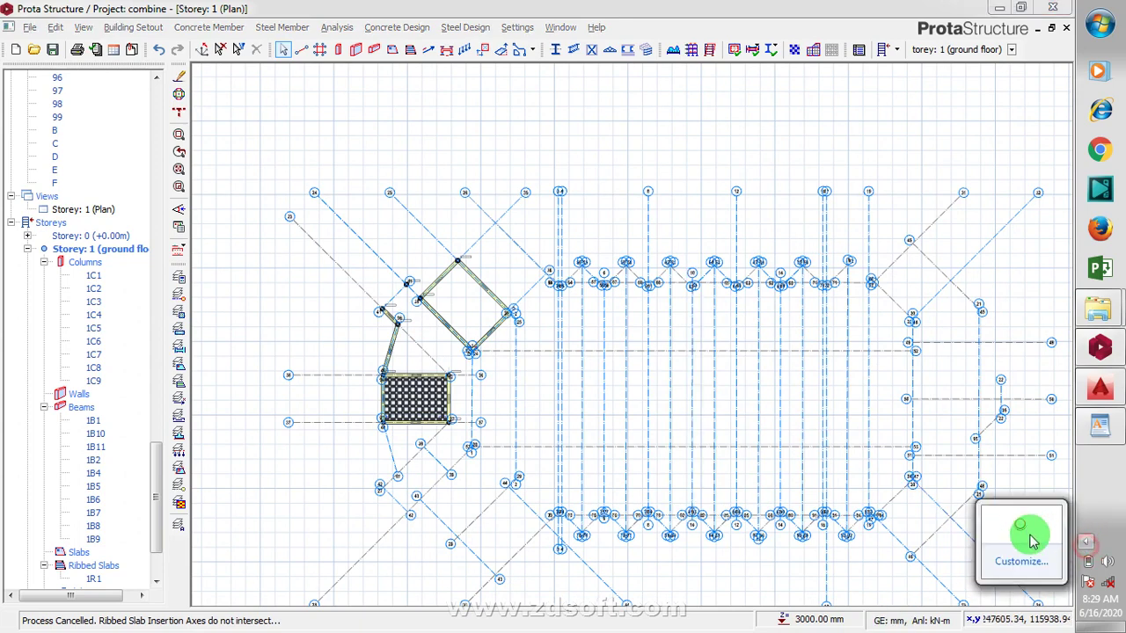